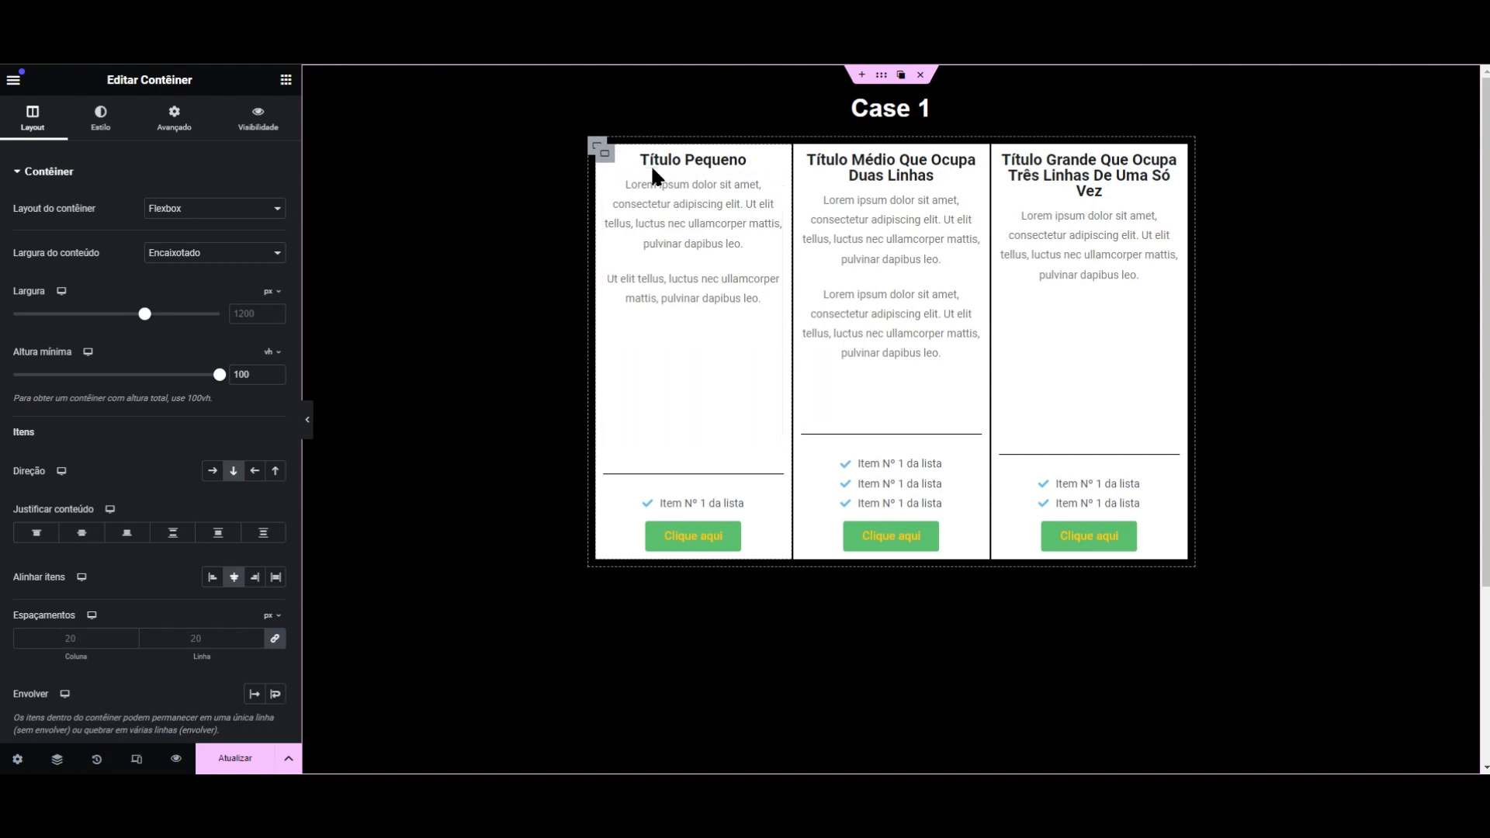
- Preview the Case 1 cards with the editing panel hidden, and bring the panel back
{"action": "left_click", "coordinate": [594, 146]}
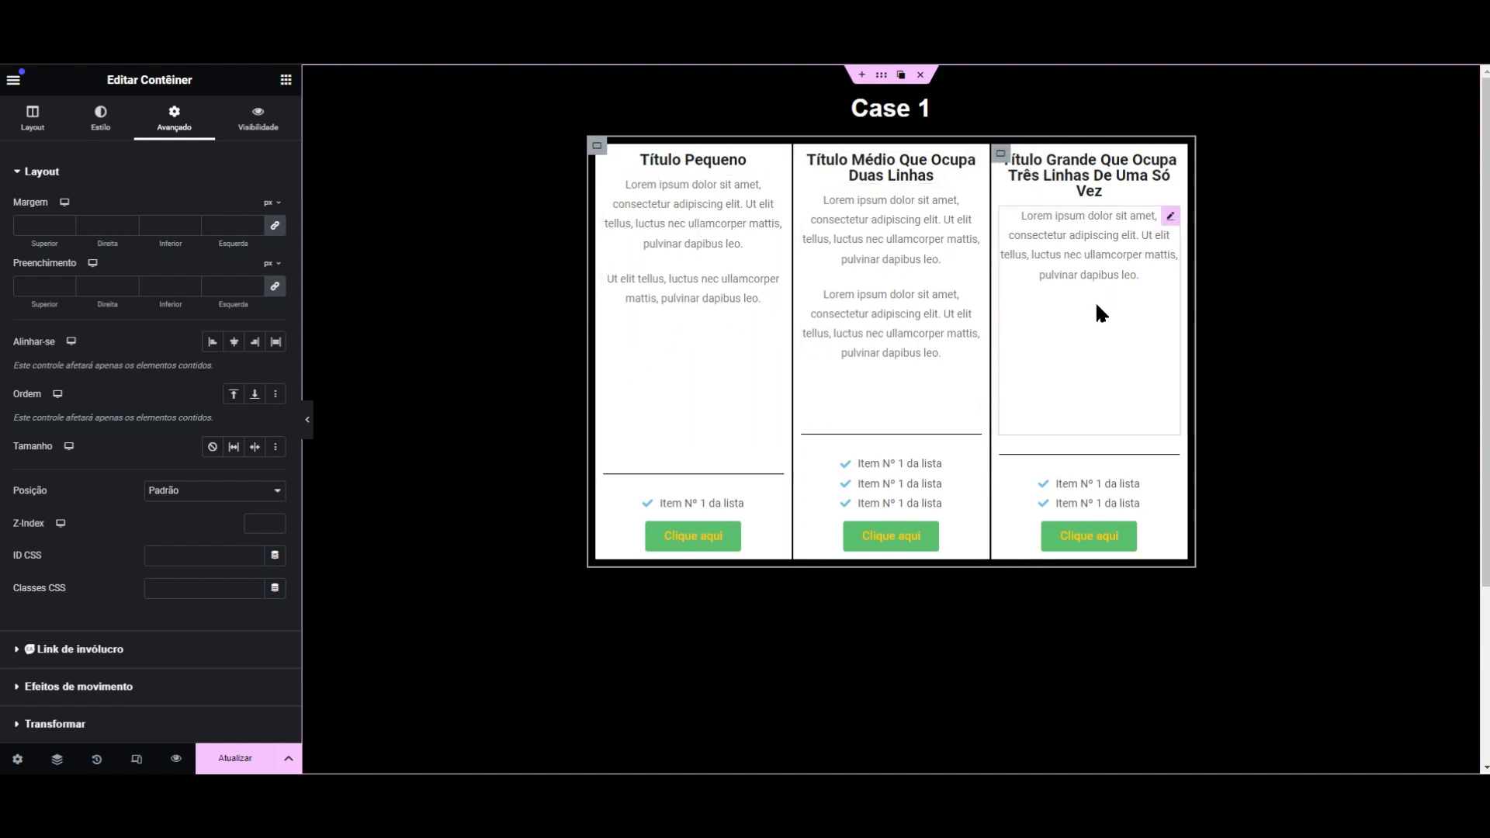
{"action": "left_click", "coordinate": [309, 423]}
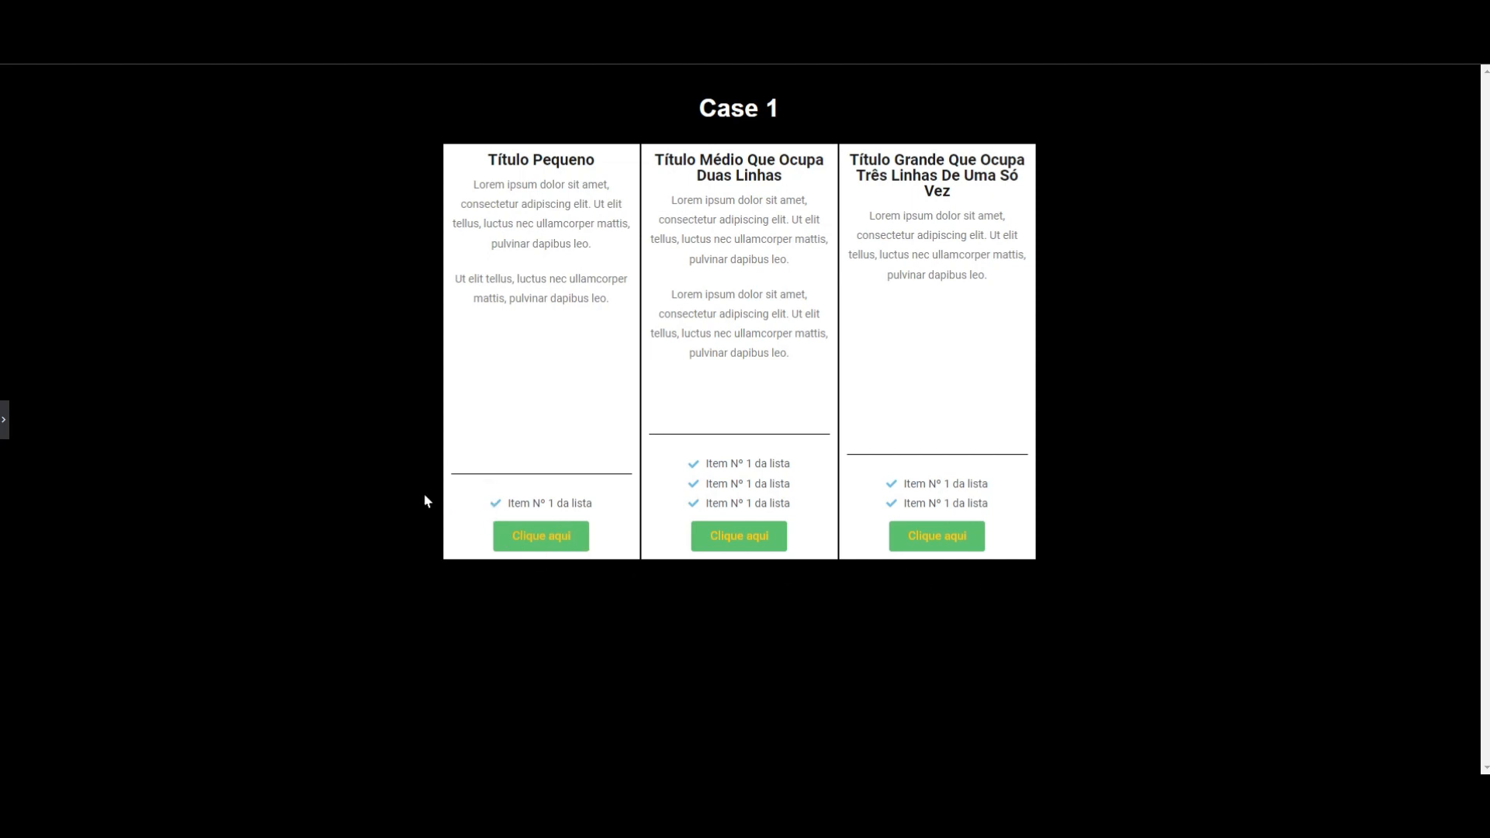
{"action": "left_click", "coordinate": [4, 420]}
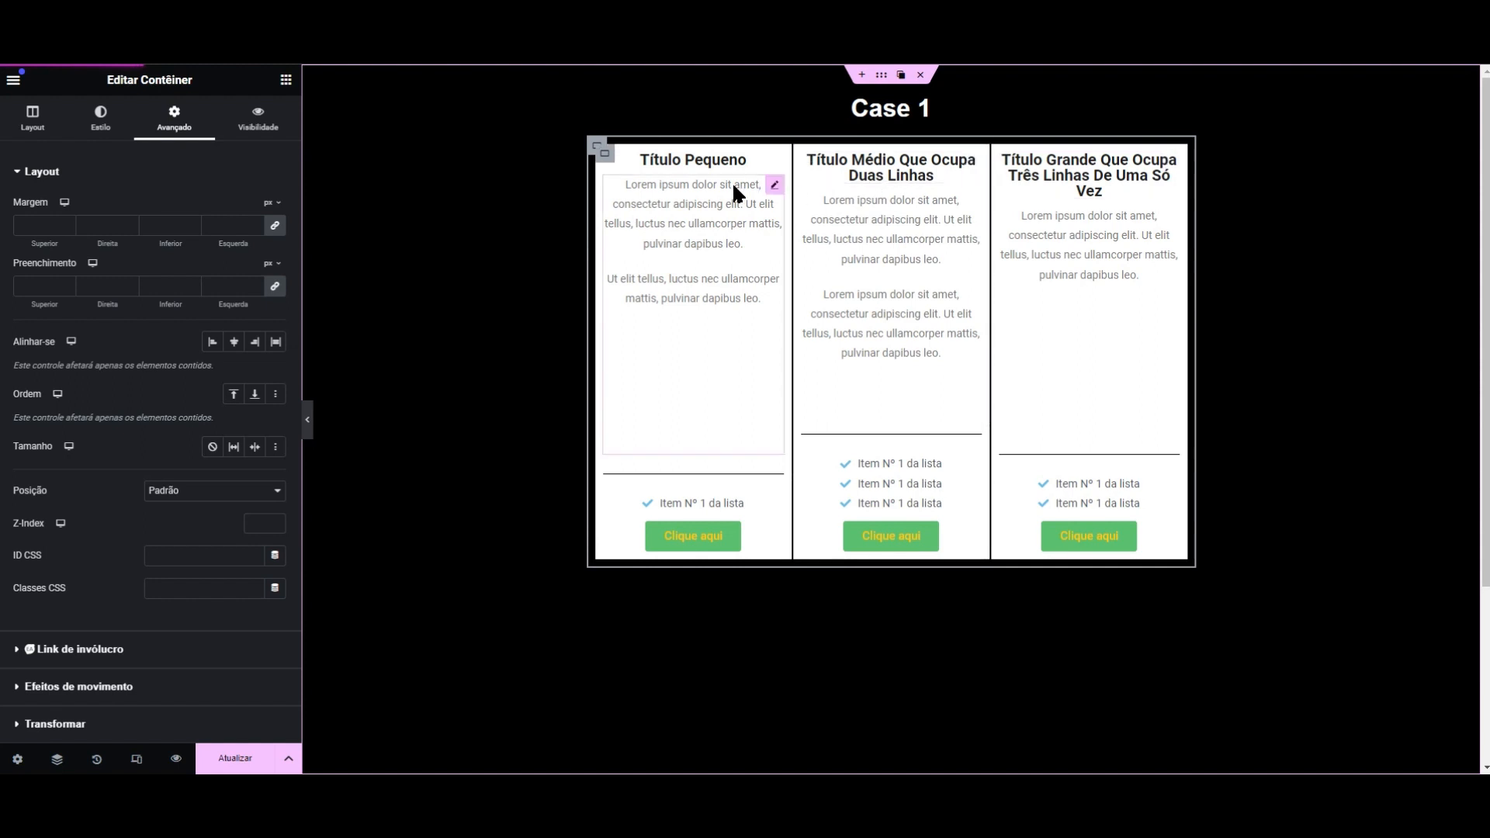
- Add a custom CSS selector rule to the third card's title that sets its height to 100px
{"action": "left_click", "coordinate": [1055, 177]}
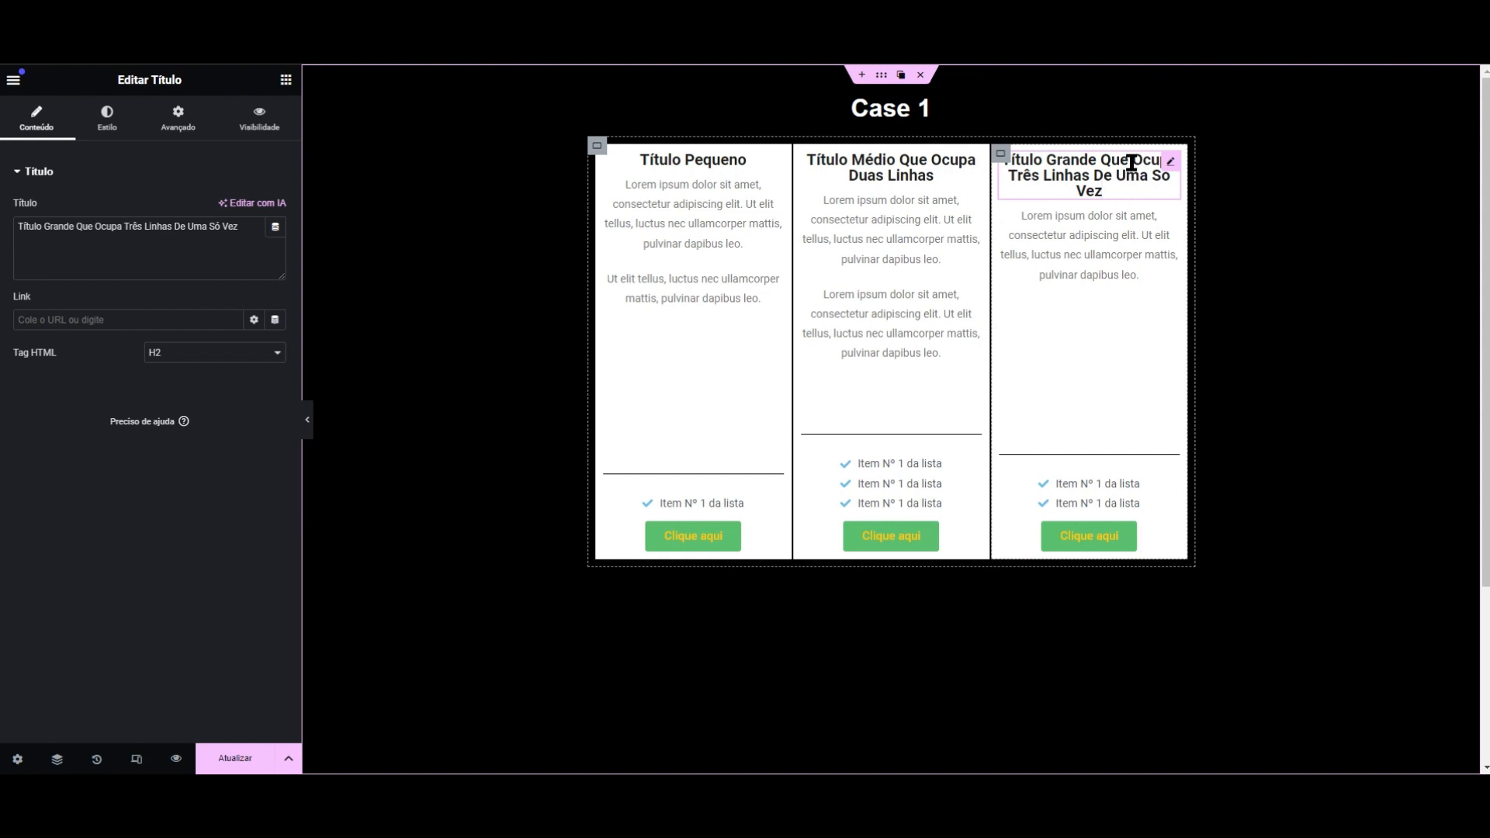
{"action": "left_click", "coordinate": [183, 130]}
{"action": "scroll", "coordinate": [177, 399], "scroll_direction": "down", "scroll_amount": 6}
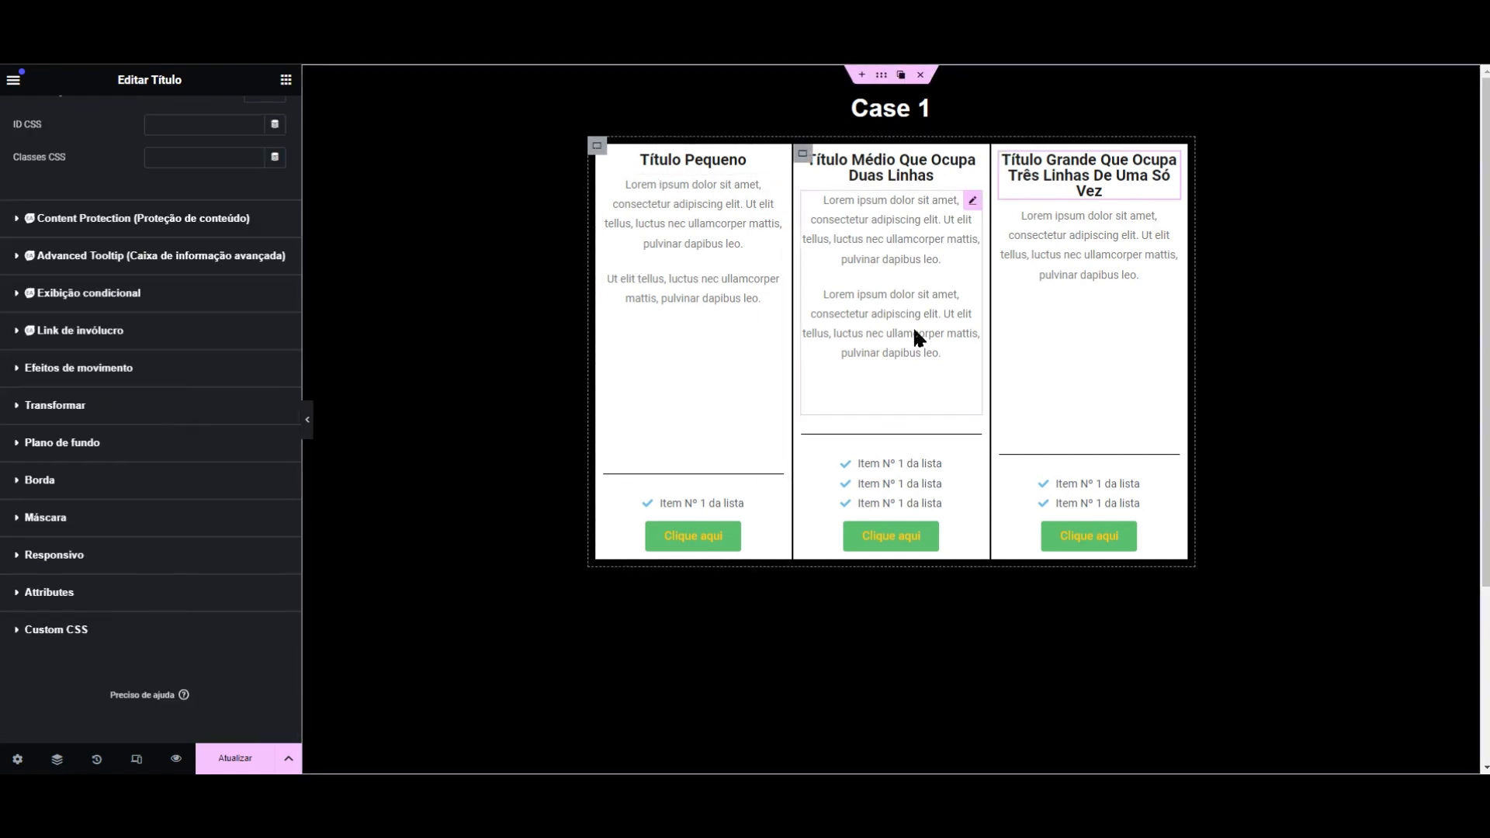
{"action": "left_click", "coordinate": [109, 630]}
{"action": "scroll", "coordinate": [141, 417], "scroll_direction": "down", "scroll_amount": 2}
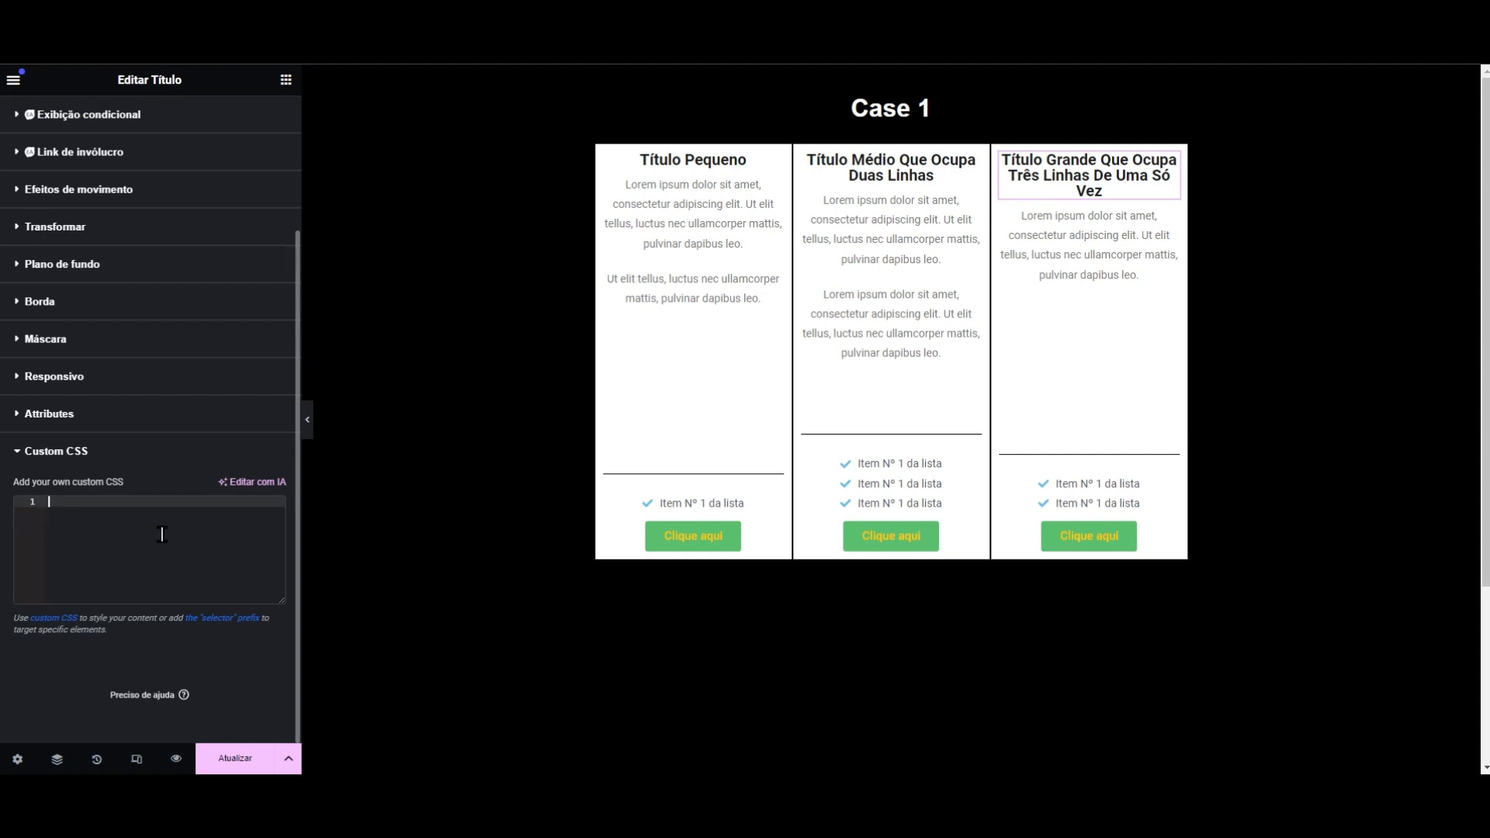
{"action": "type", "text": "selector {"}
{"action": "key", "text": "Return"}
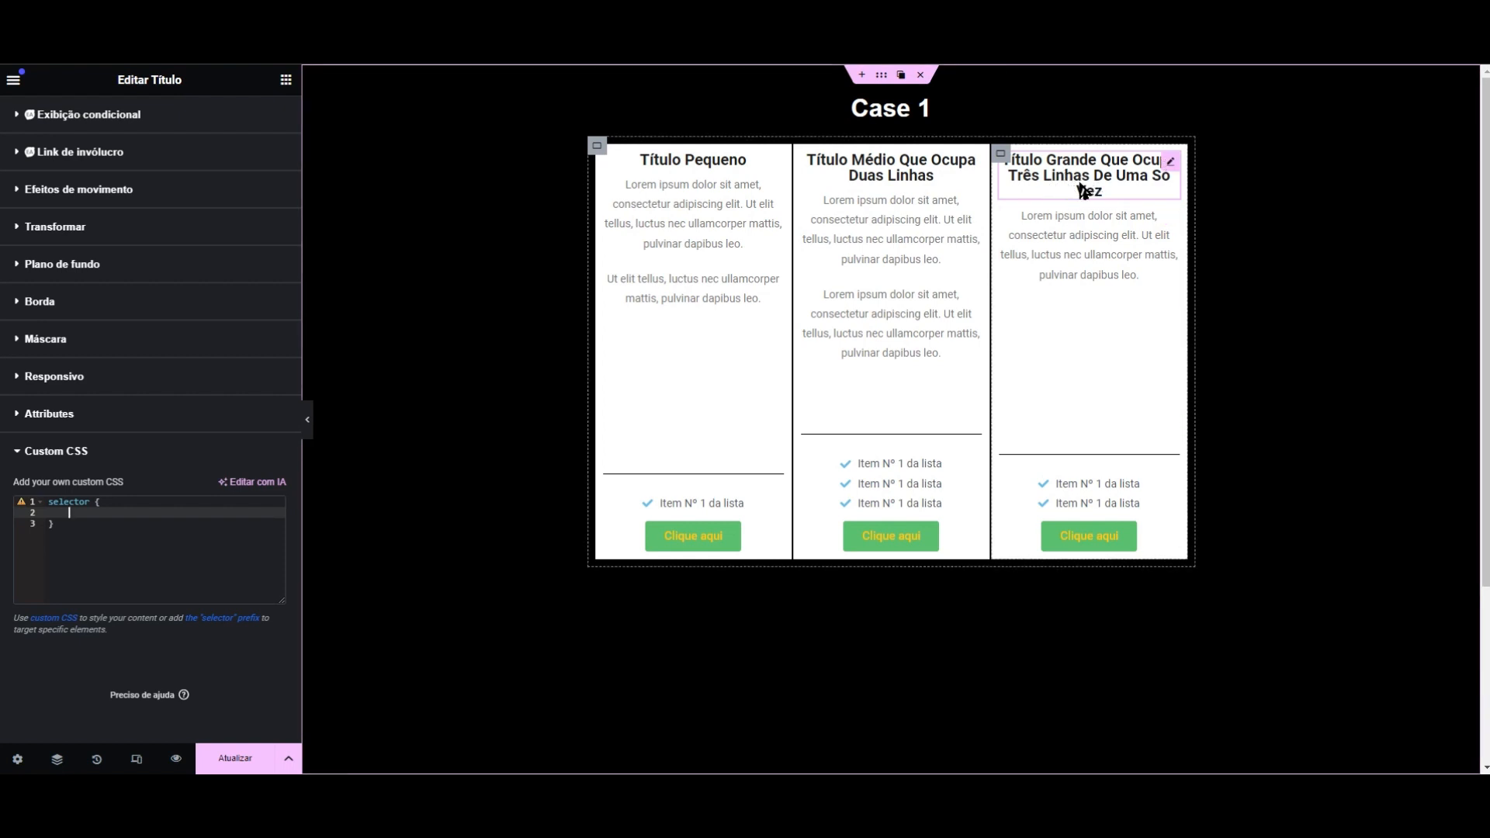
{"action": "type", "text": "height"}
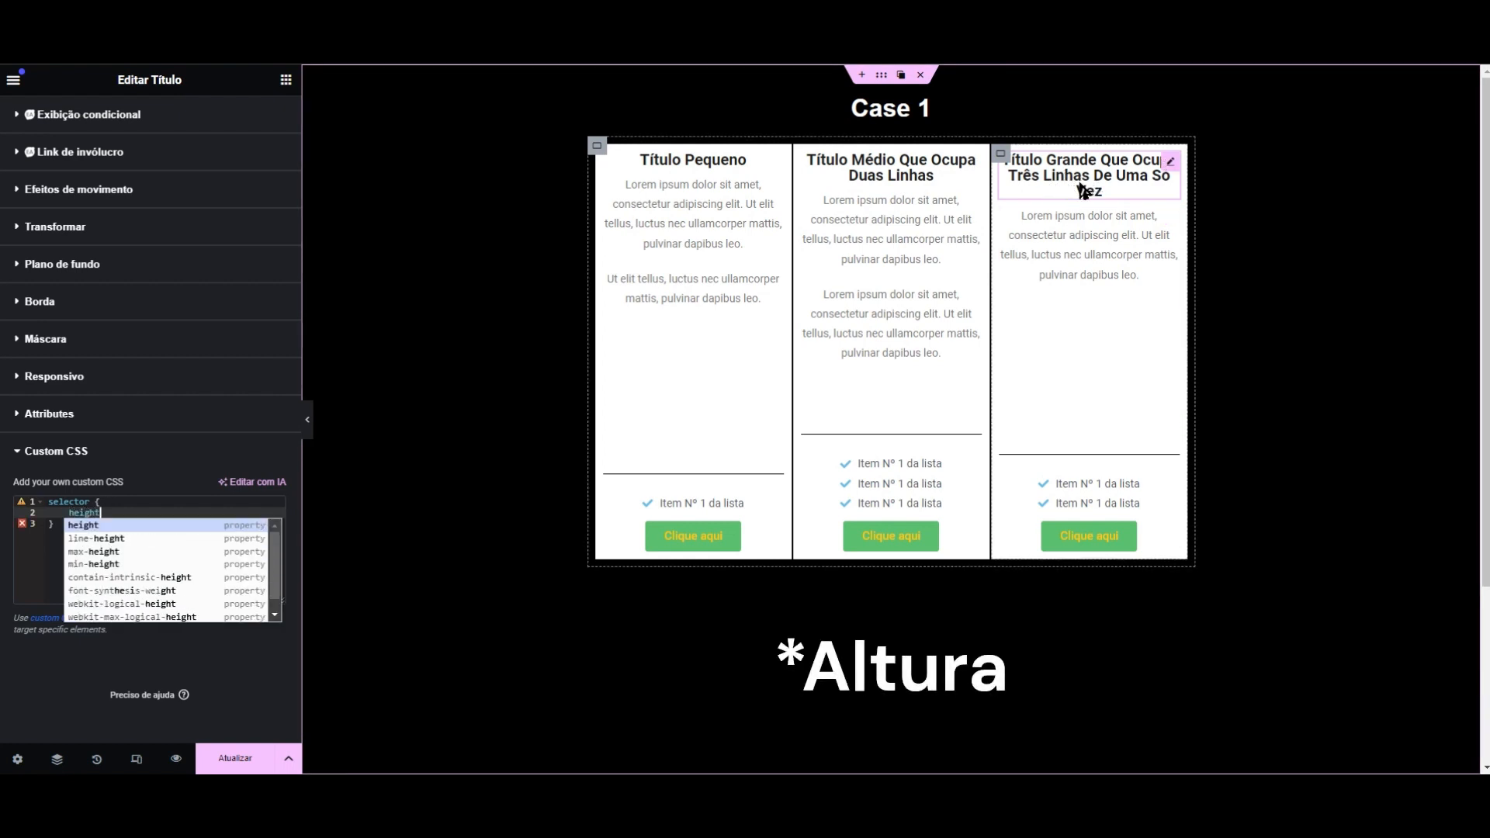
{"action": "key", "text": "Return"}
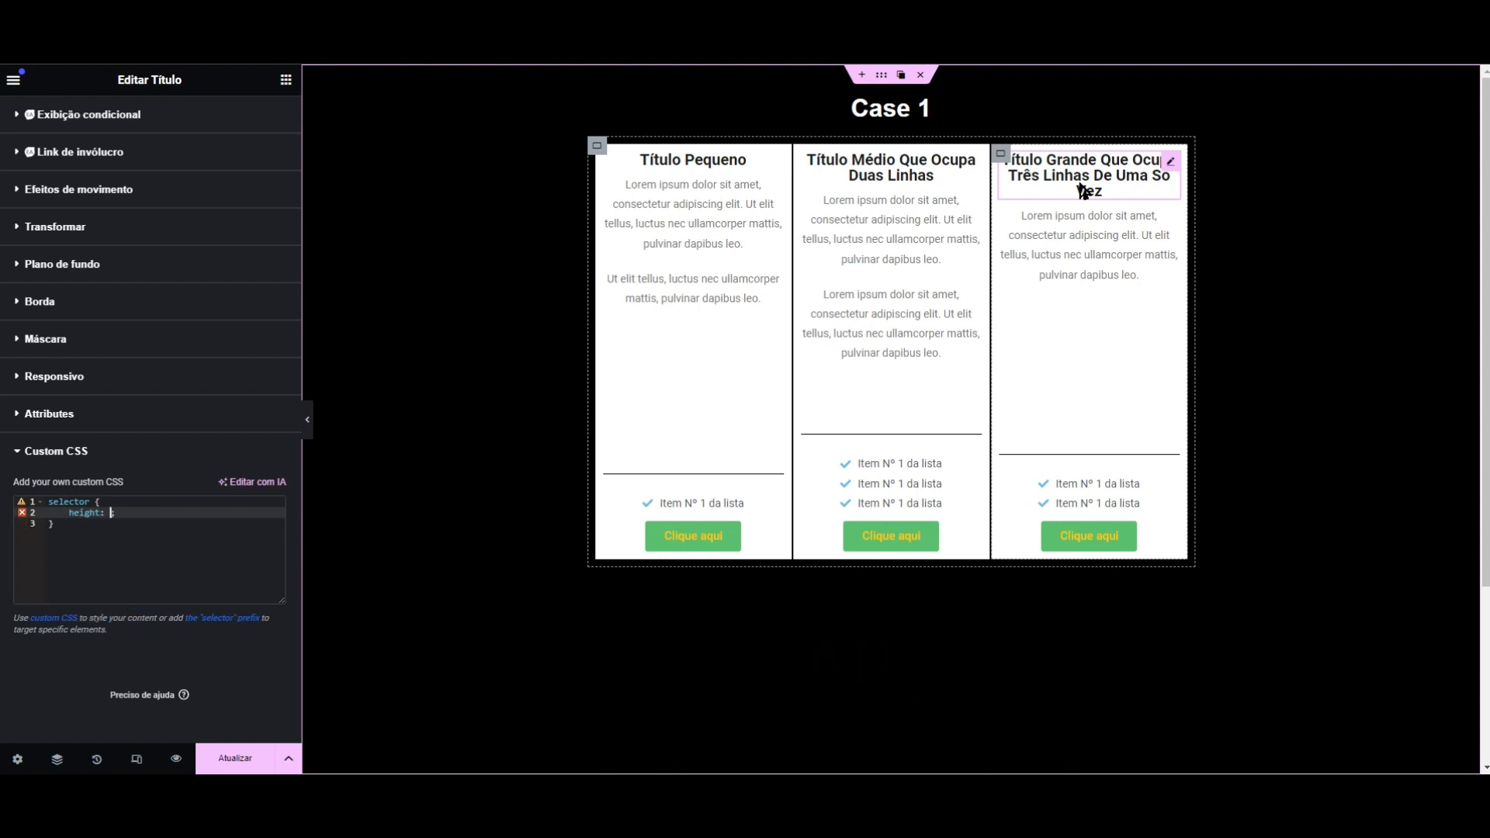
{"action": "type", "text": "100px"}
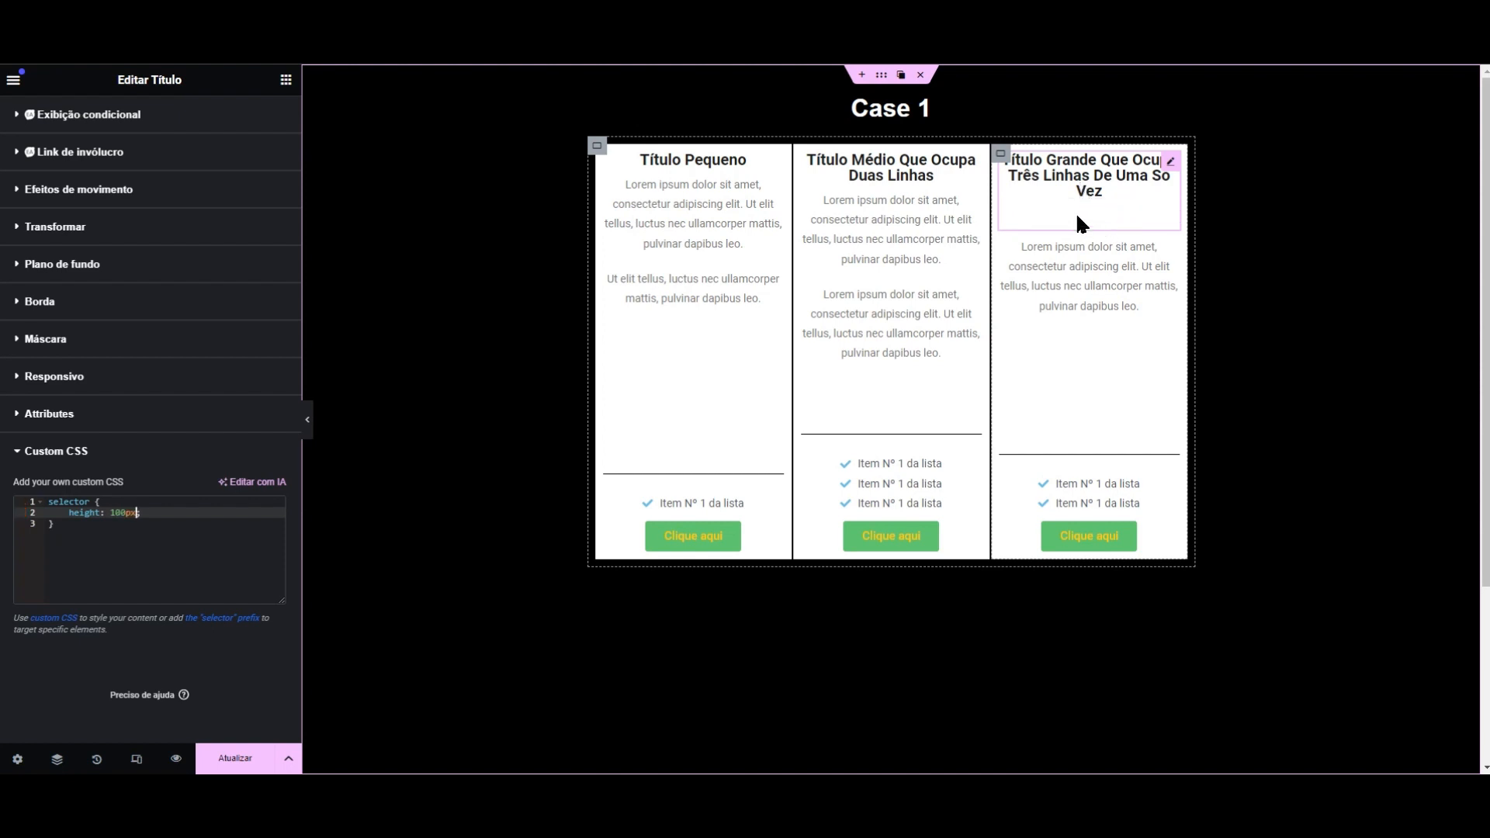
- Set the height in the third card title's custom CSS to 65px
{"action": "type", "text": ";"}
{"action": "key", "text": "BackSpace"}
{"action": "key", "text": "Delete"}
{"action": "key", "text": "Delete"}
{"action": "type", "text": "65px;"}
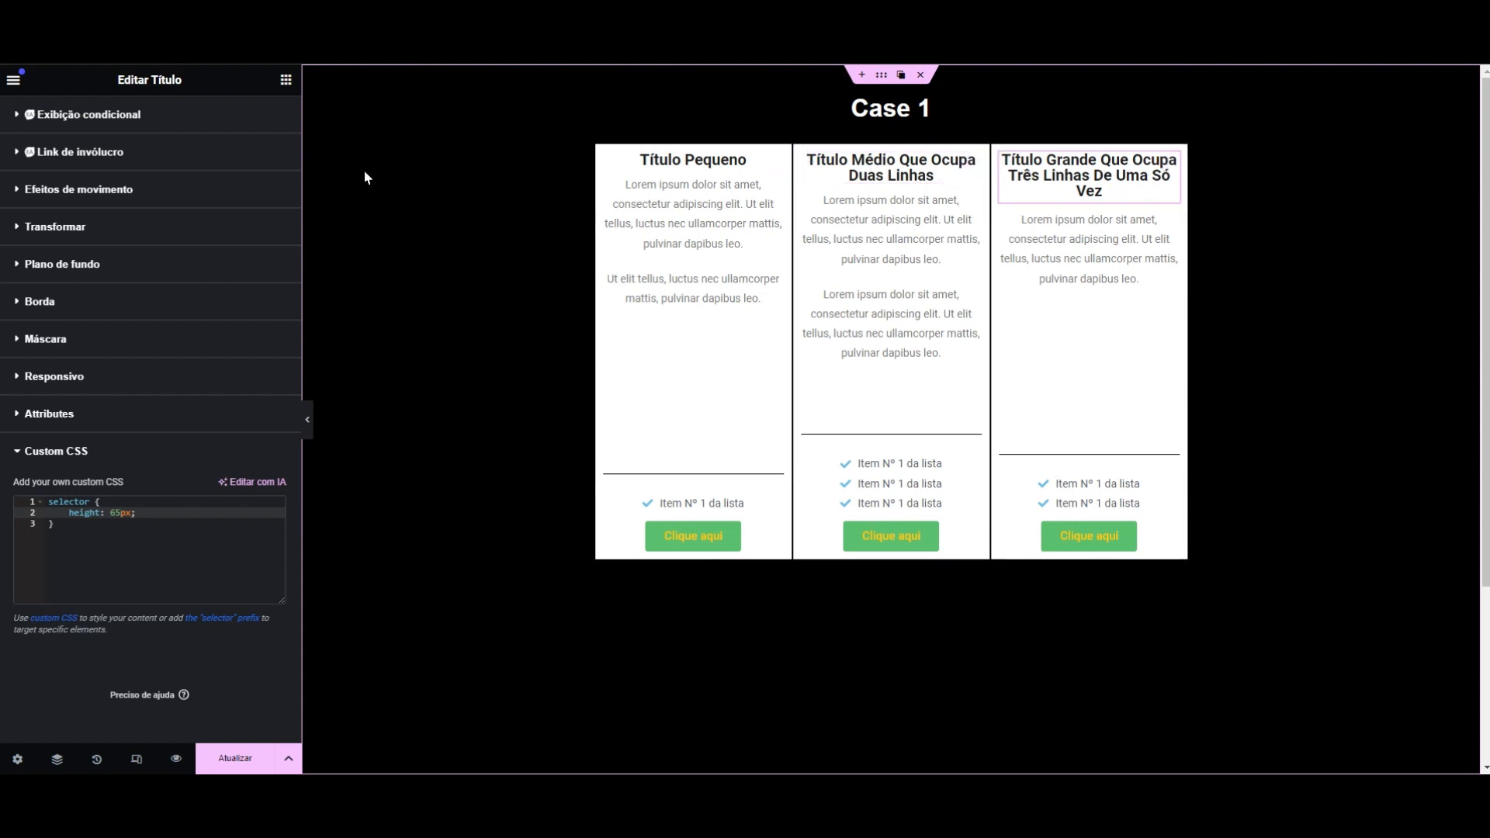
- Add a "selector h2" custom CSS rule with height 65px to the container that holds the three cards
{"action": "scroll", "coordinate": [210, 233], "scroll_direction": "up", "scroll_amount": 5}
{"action": "left_click", "coordinate": [27, 116]}
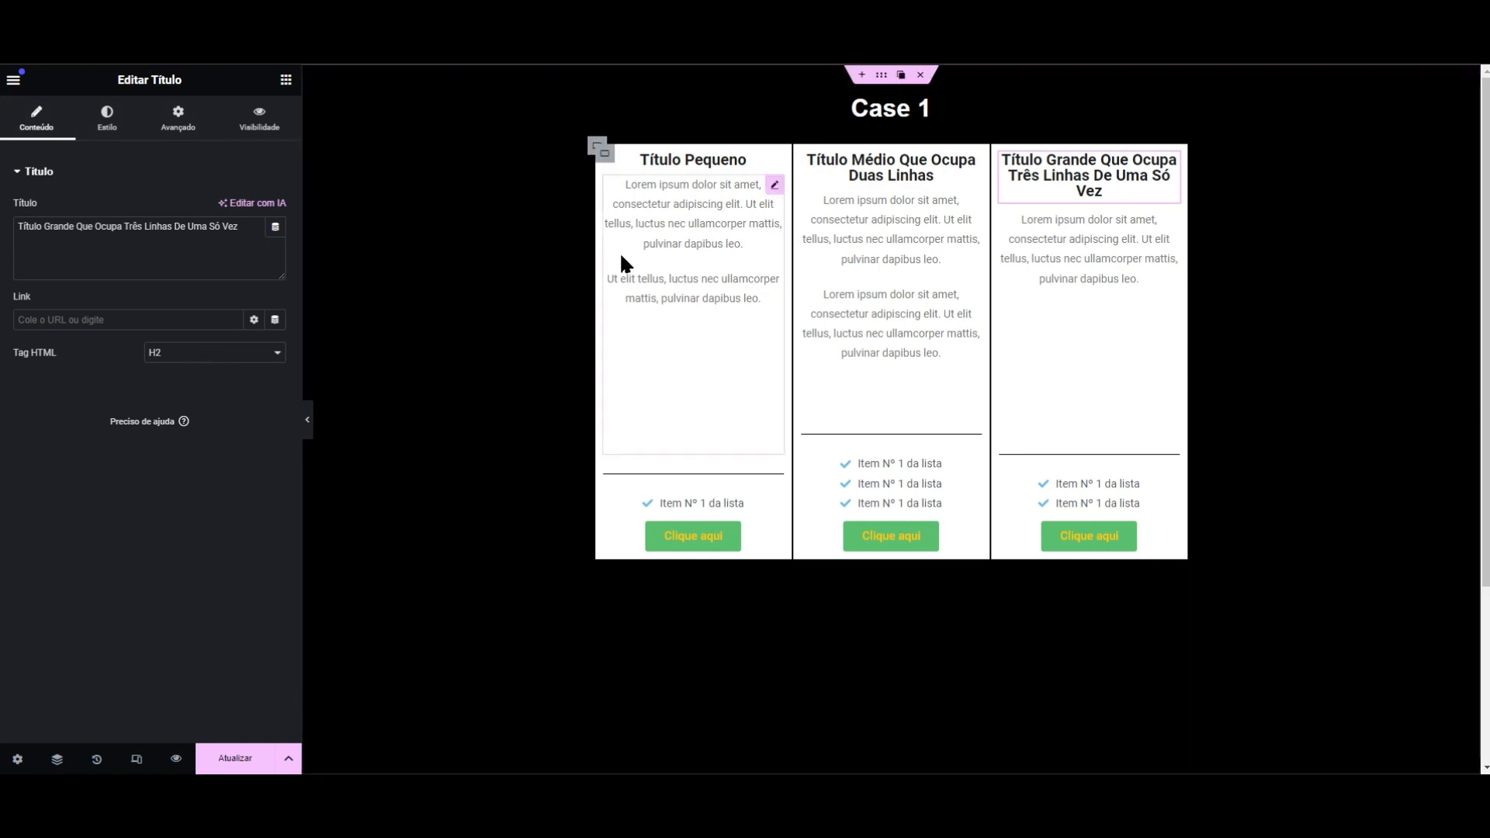
{"action": "left_click", "coordinate": [593, 145]}
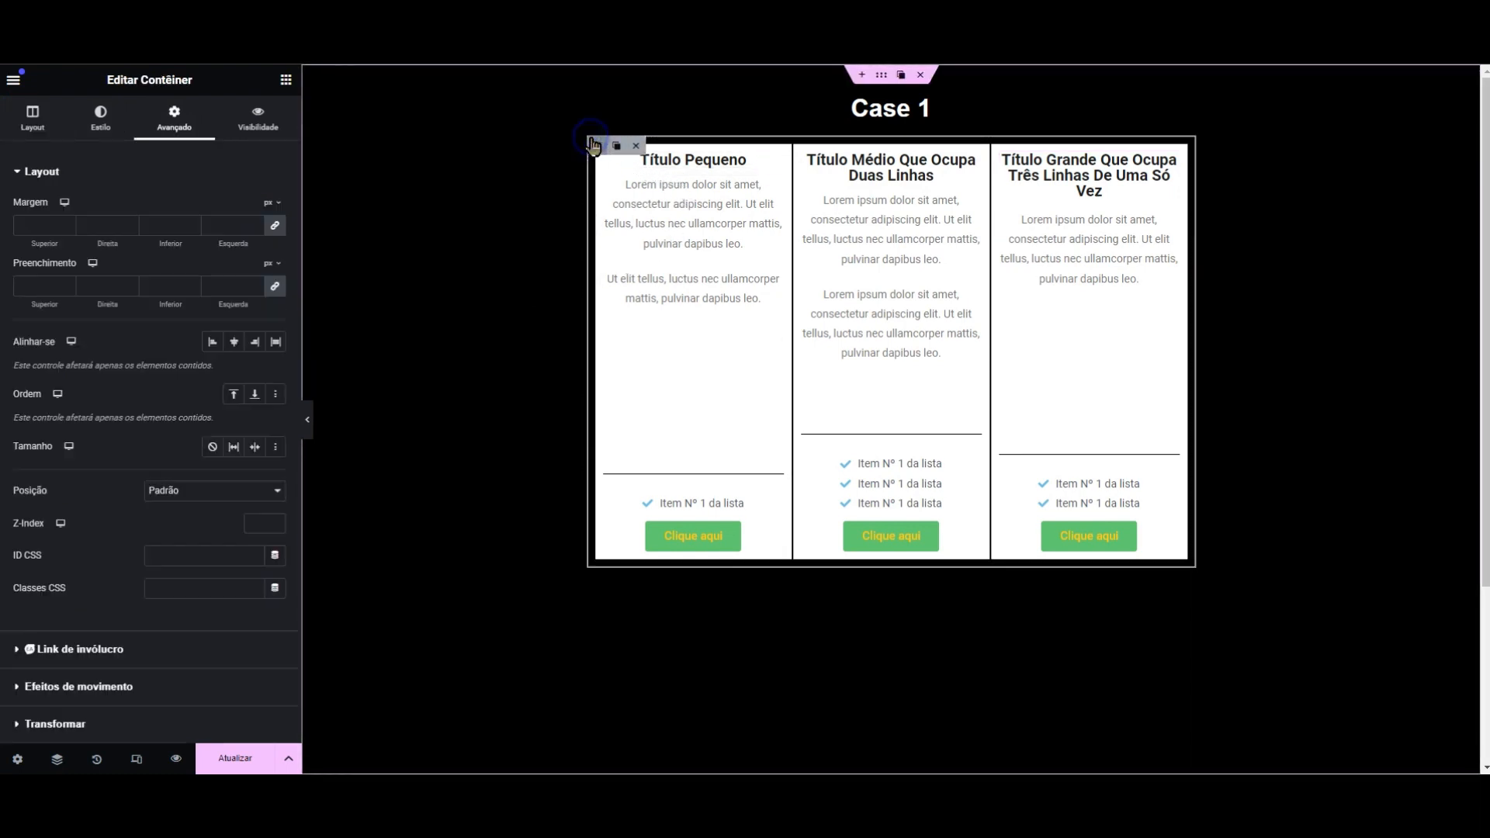
{"action": "scroll", "coordinate": [90, 466], "scroll_direction": "down", "scroll_amount": 5}
{"action": "left_click", "coordinate": [87, 629]}
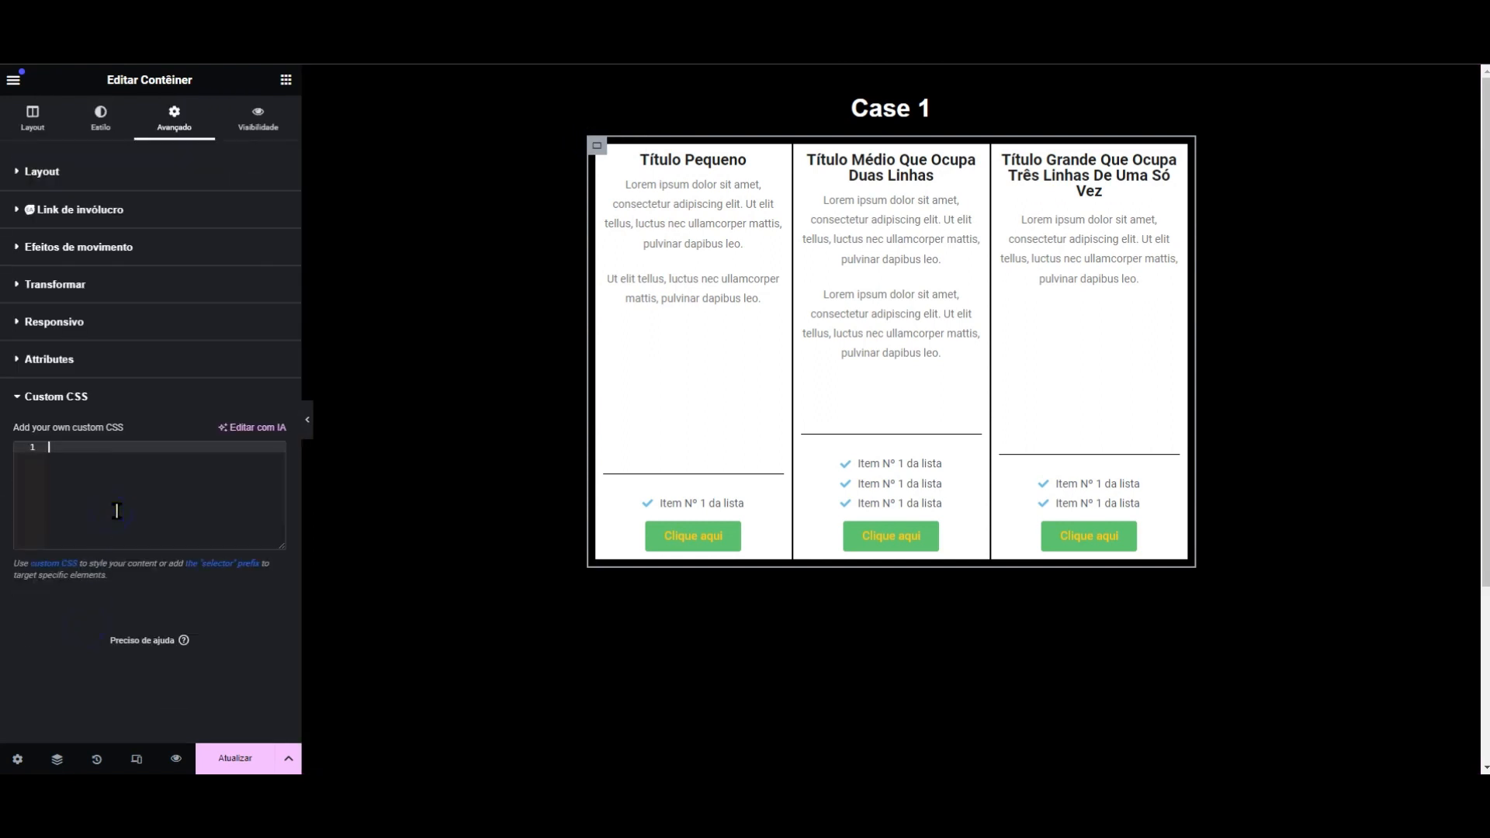
{"action": "type", "text": "selector h2 {"}
{"action": "key", "text": "Return"}
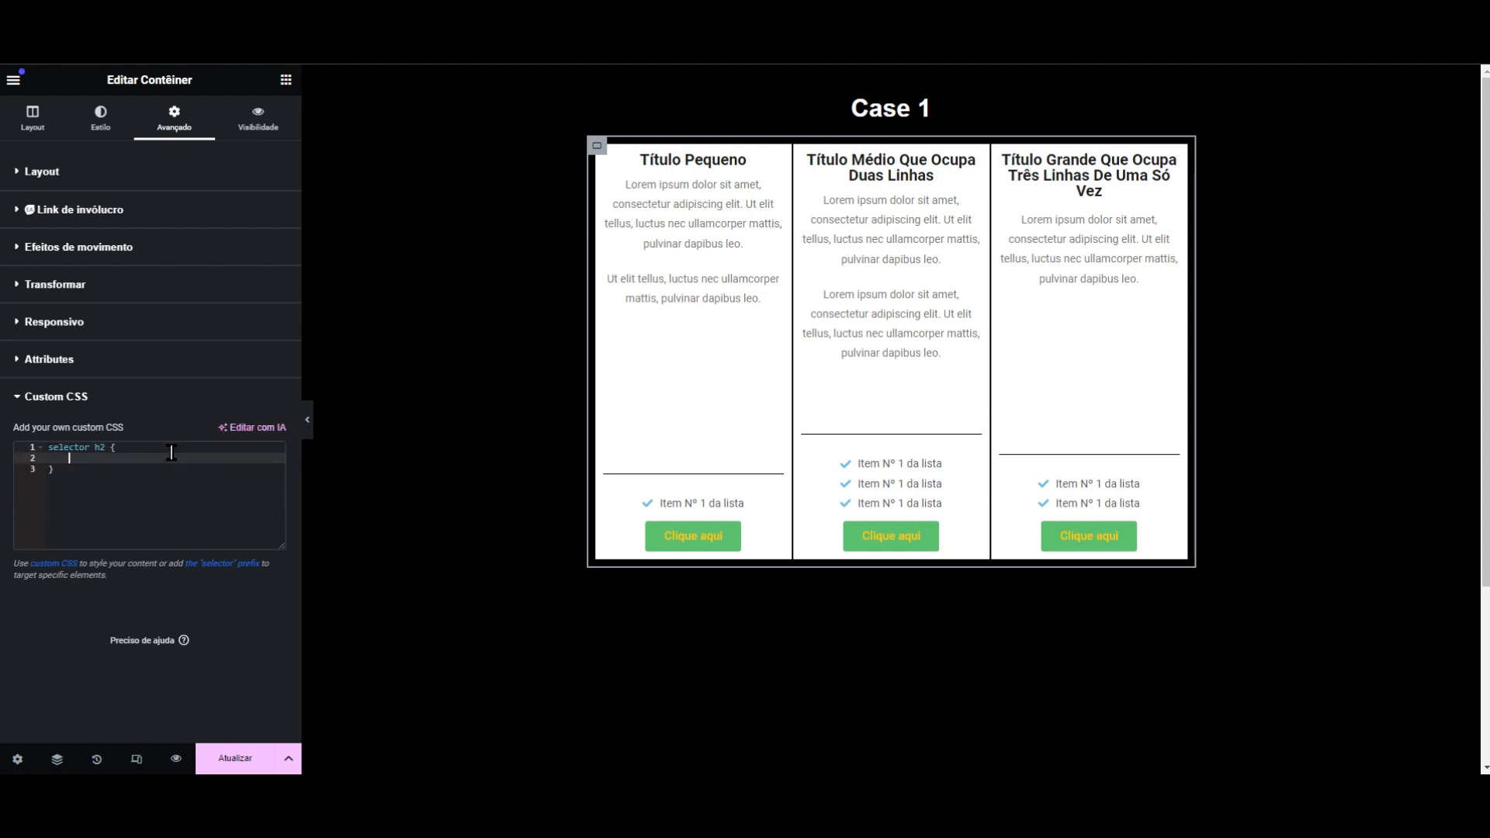
{"action": "type", "text": "height"}
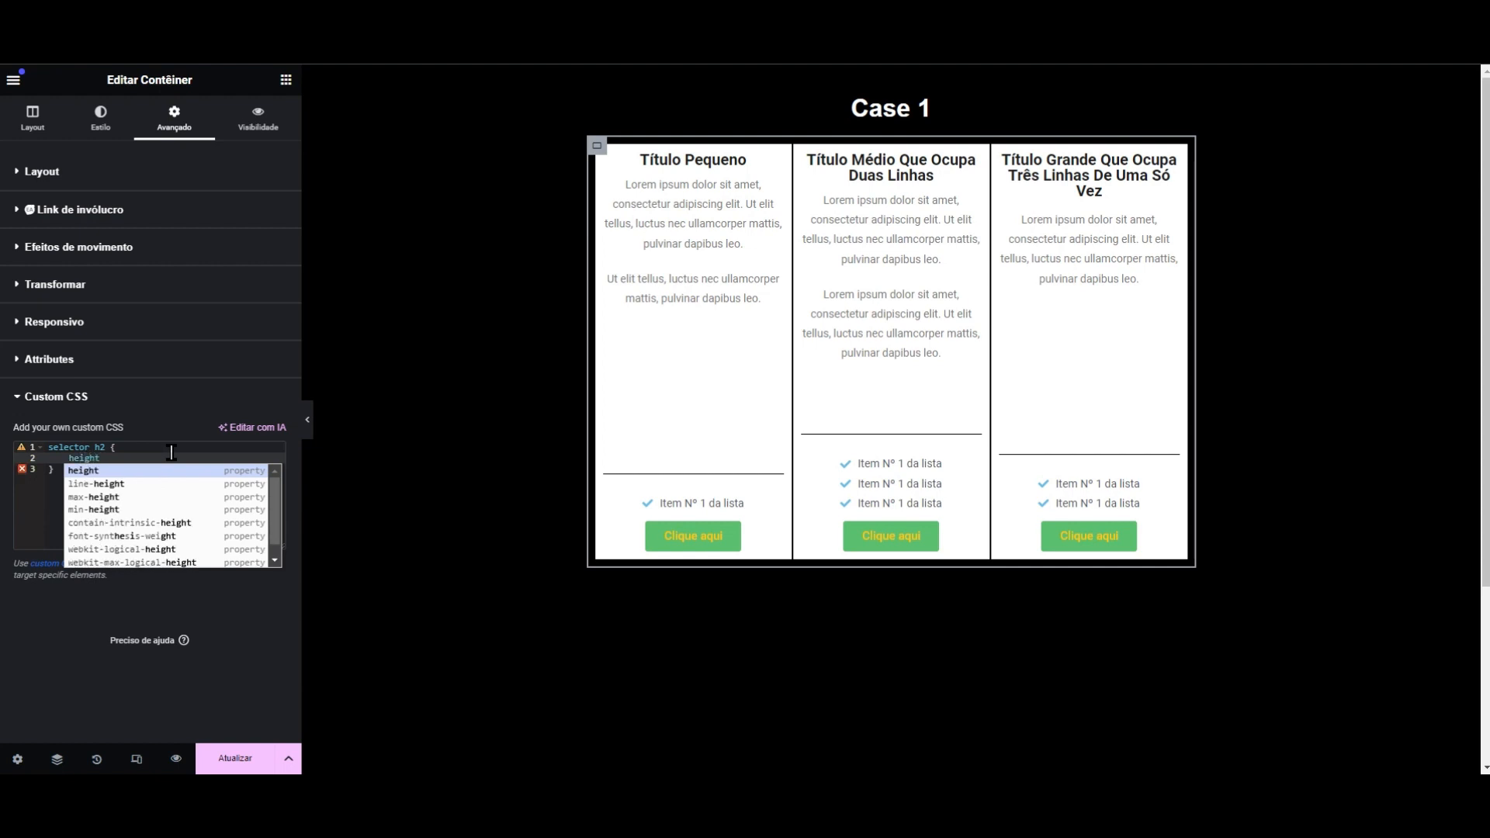
{"action": "type", "text": ": 65px;"}
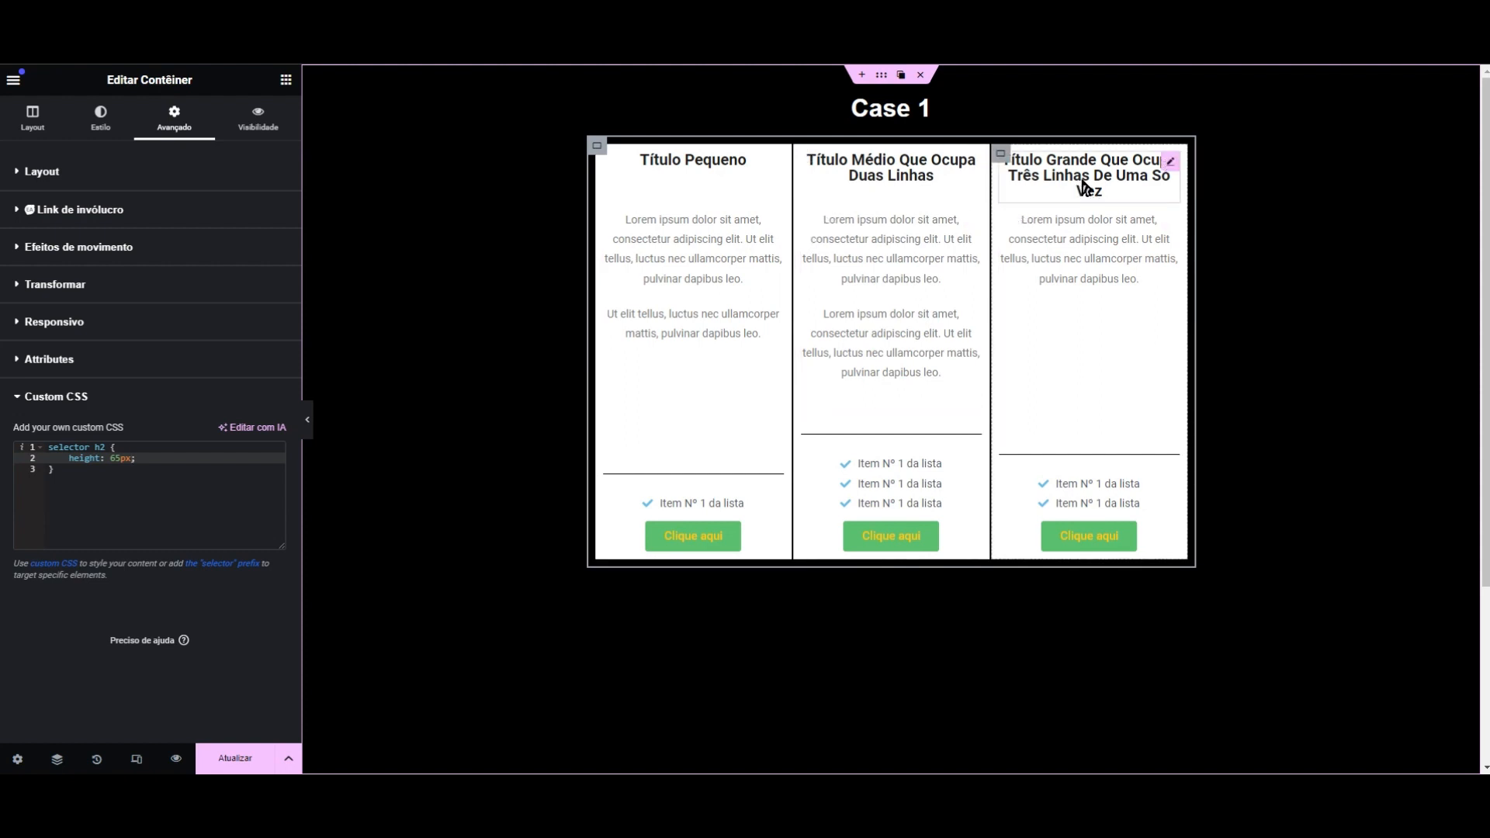
- Delete all the custom CSS from the third card's title
{"action": "left_click", "coordinate": [1083, 180]}
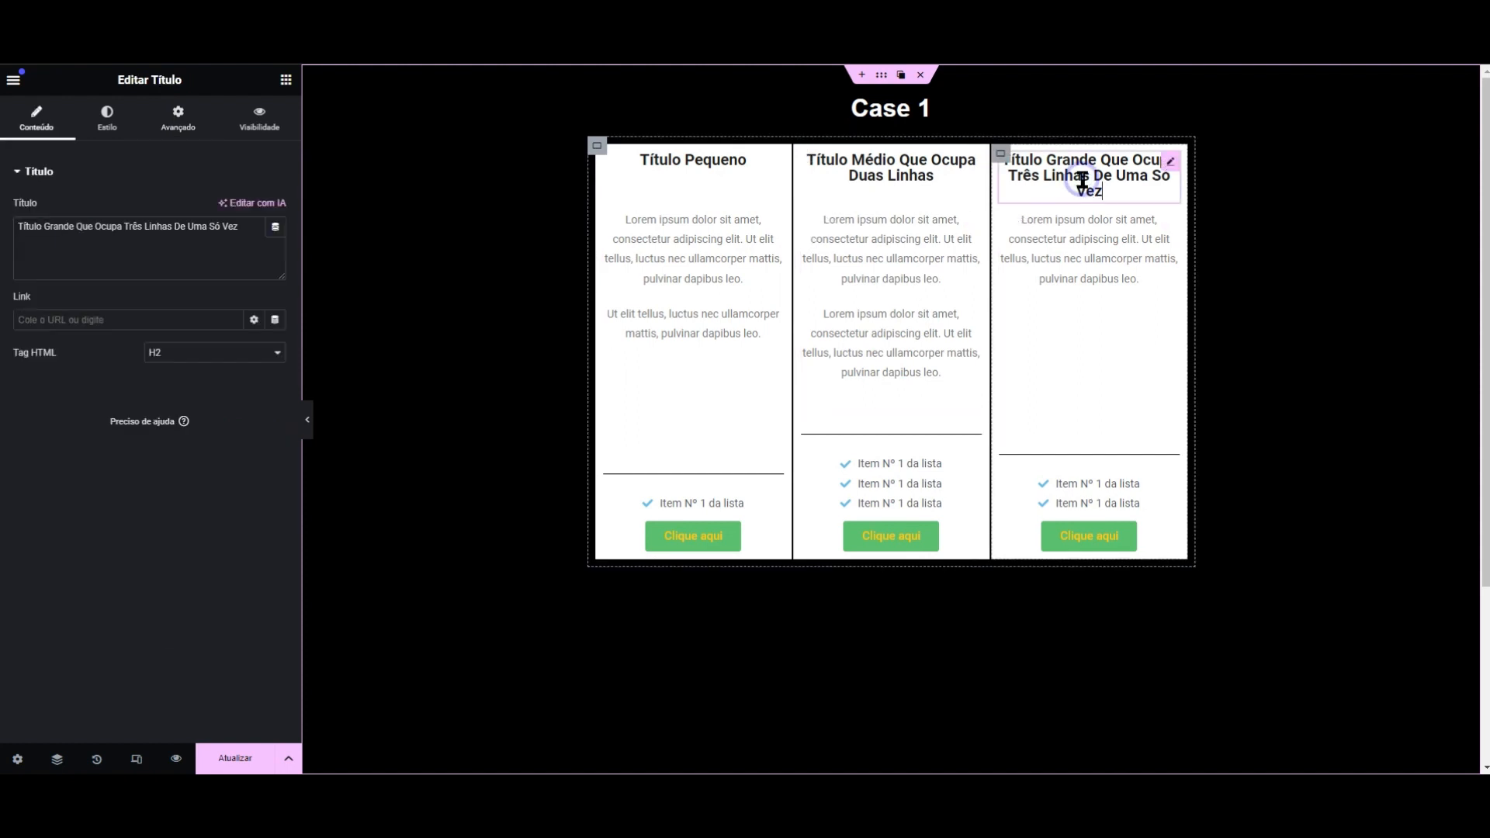
{"action": "left_click", "coordinate": [194, 142]}
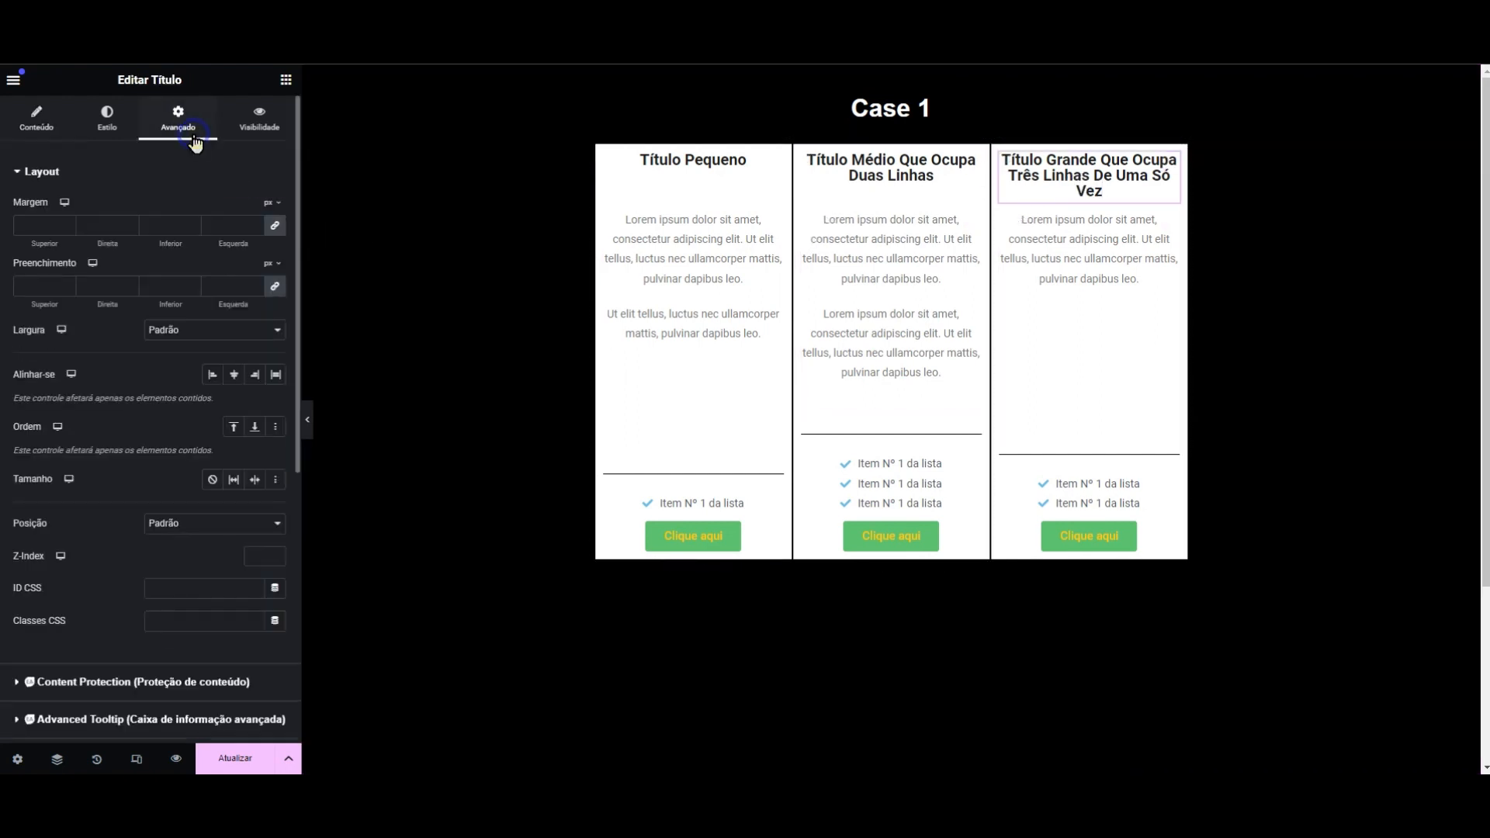
{"action": "scroll", "coordinate": [199, 411], "scroll_direction": "down", "scroll_amount": 6}
{"action": "left_click", "coordinate": [133, 631]}
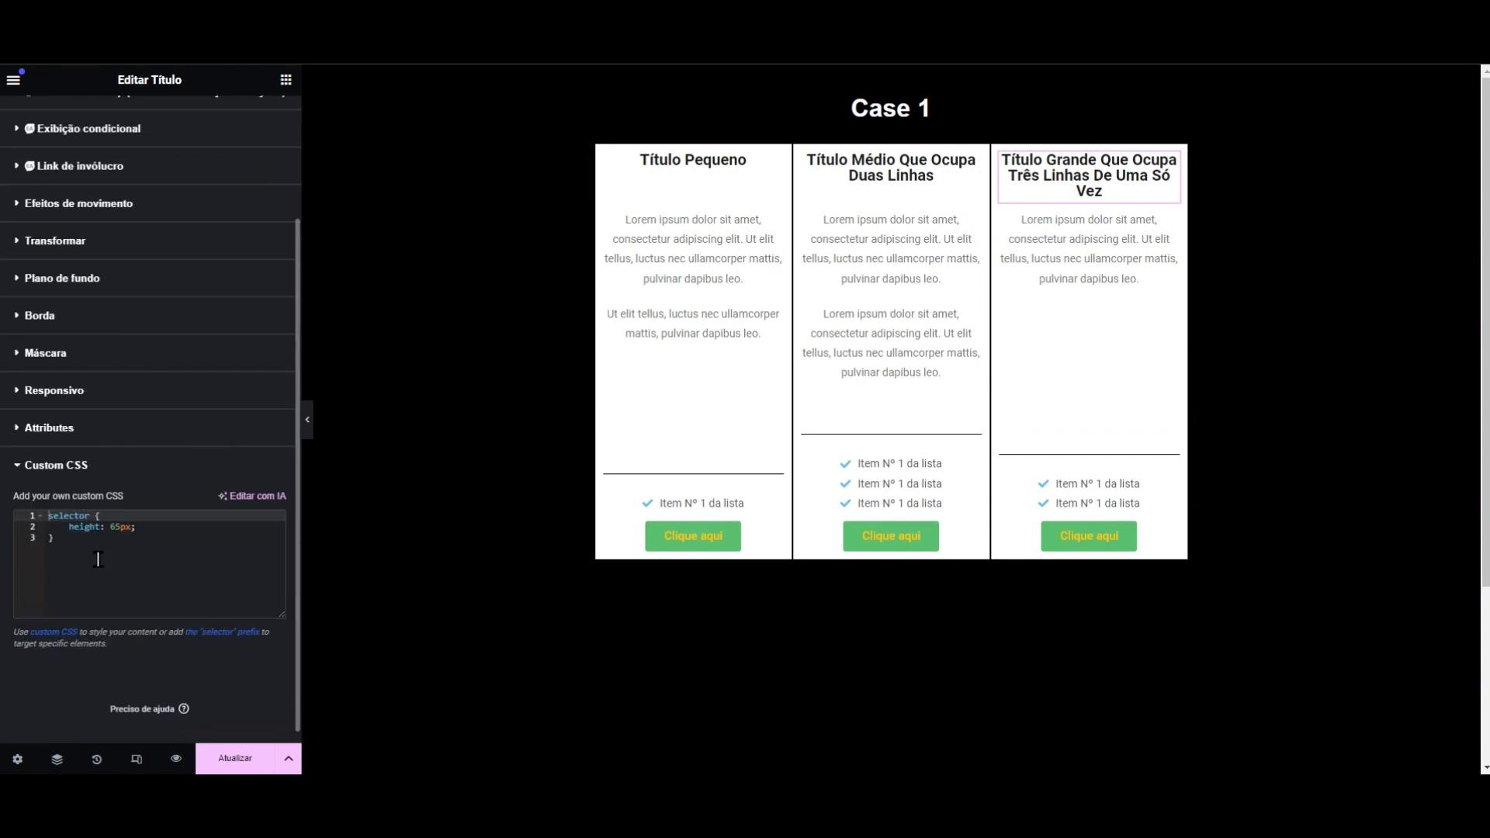
{"action": "key", "text": "ctrl+a"}
{"action": "key", "text": "BackSpace"}
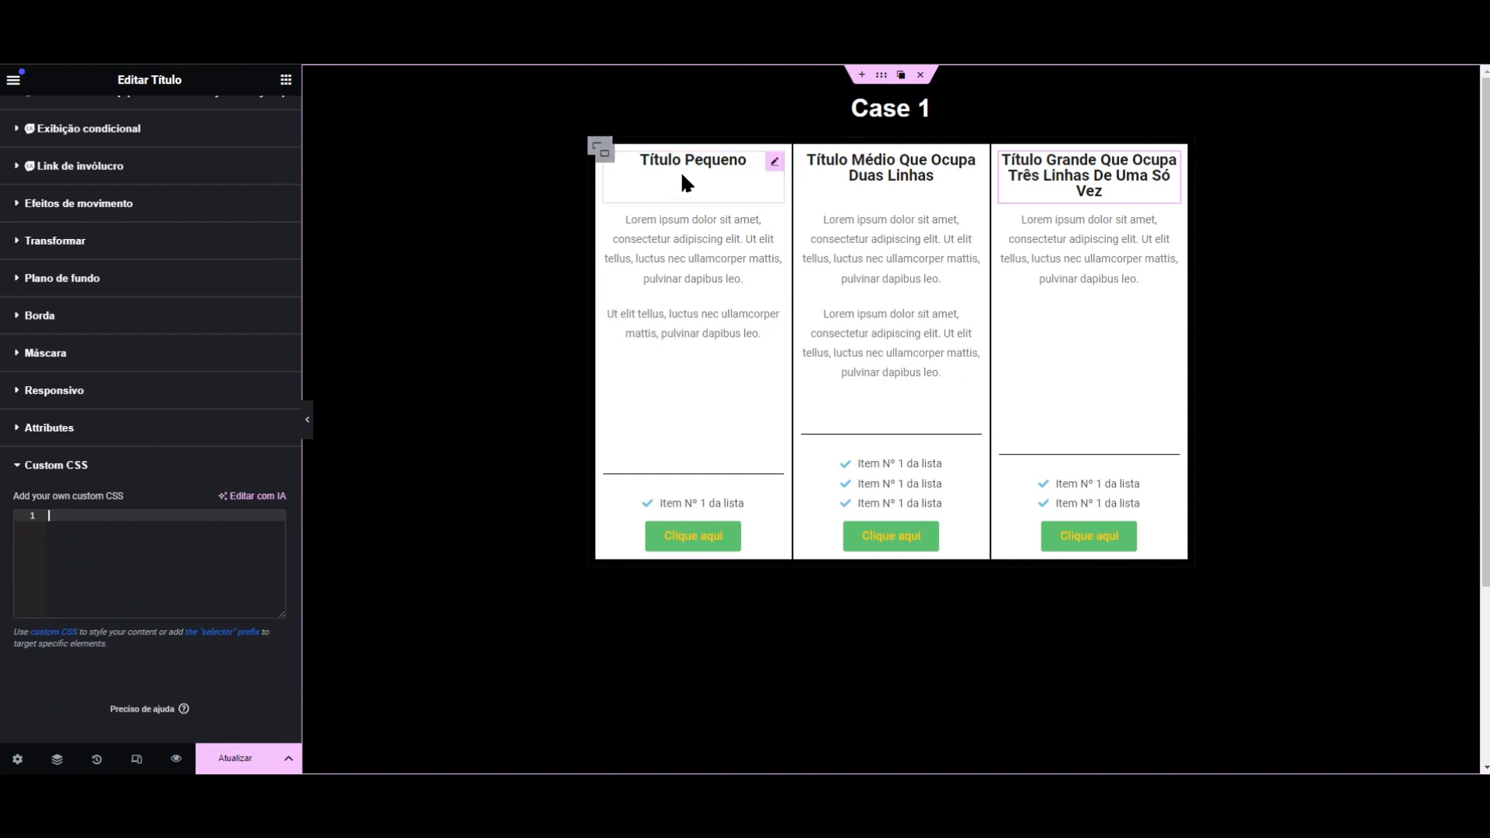
- Turn off the grow size option on the first card's text block
{"action": "left_click", "coordinate": [596, 146]}
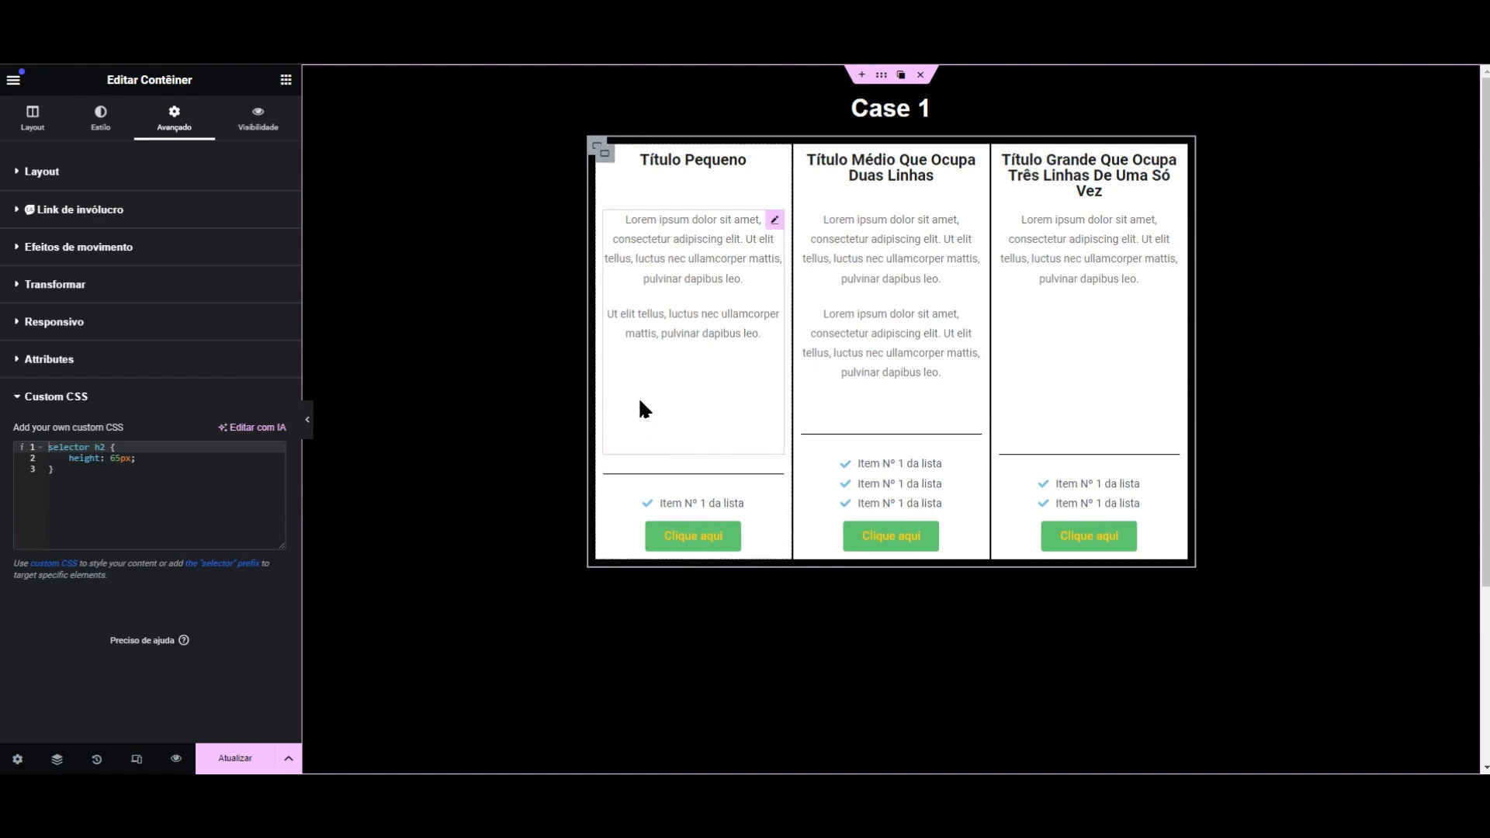
{"action": "left_click", "coordinate": [709, 299]}
{"action": "left_click", "coordinate": [190, 129]}
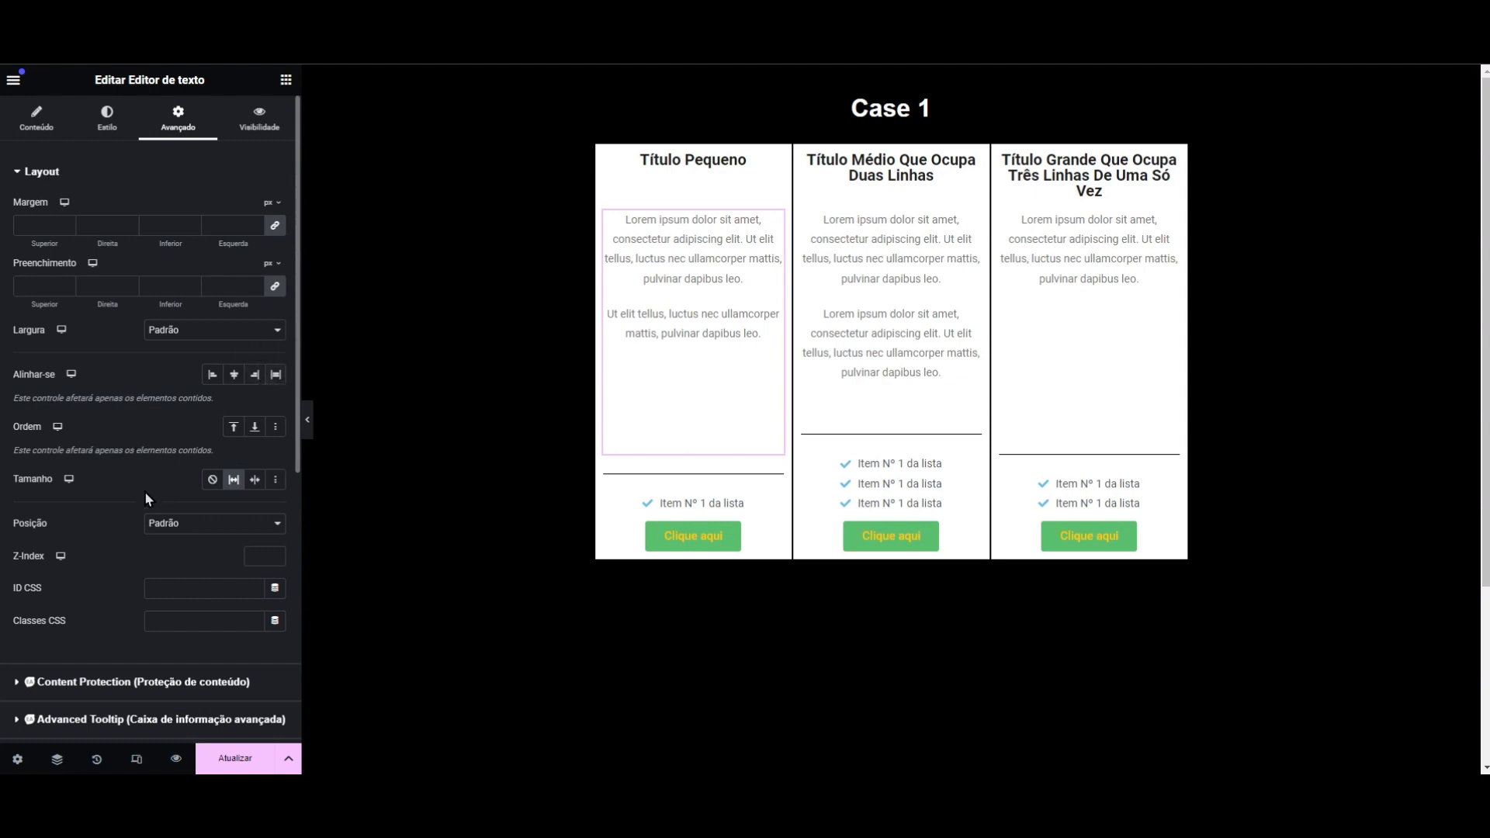
{"action": "left_click", "coordinate": [232, 481]}
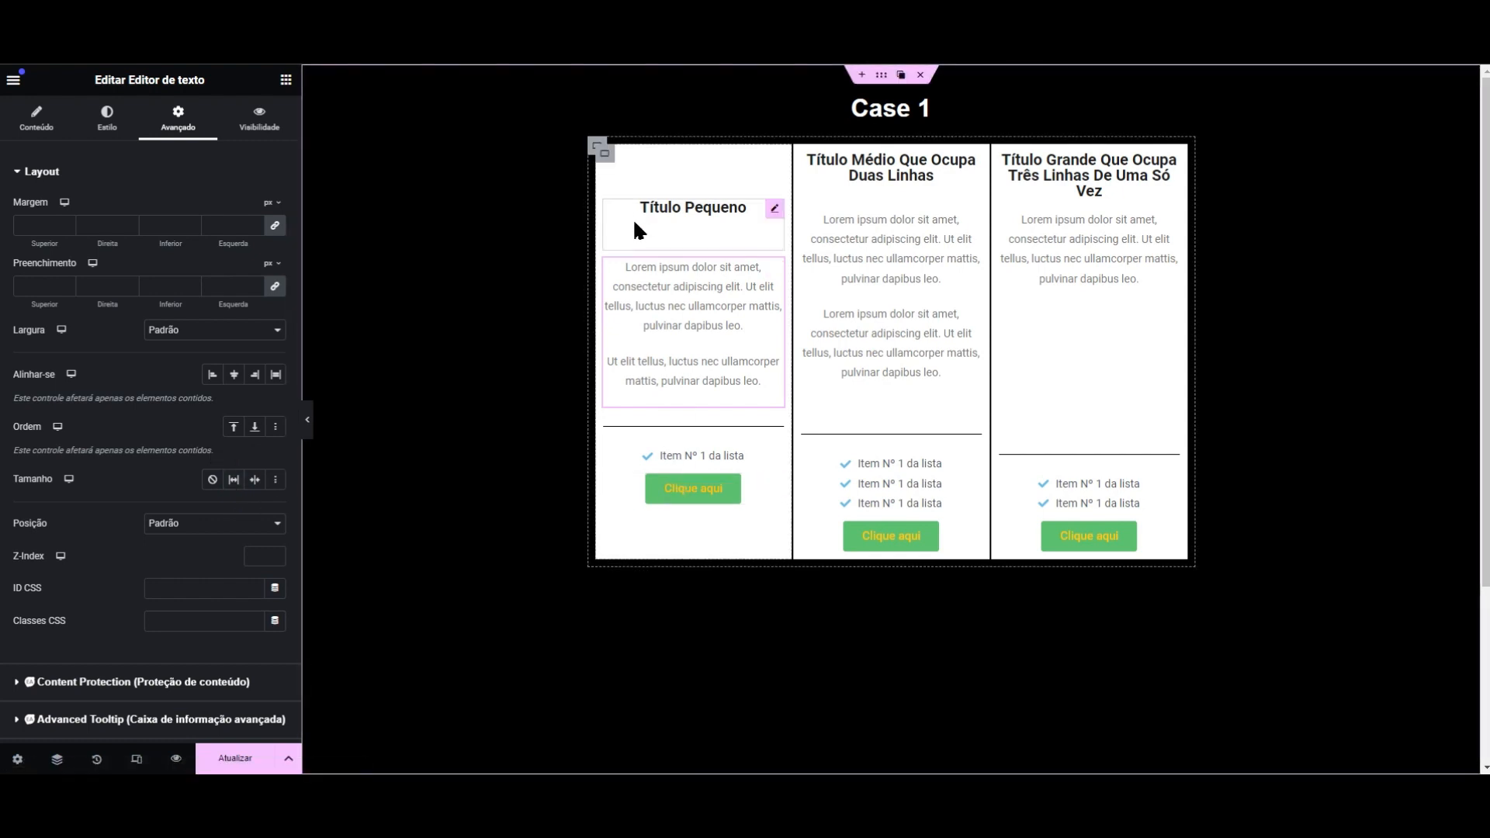
- Remove the centred content justification from the first card's container and set its text block's size to grow
{"action": "left_click", "coordinate": [604, 155]}
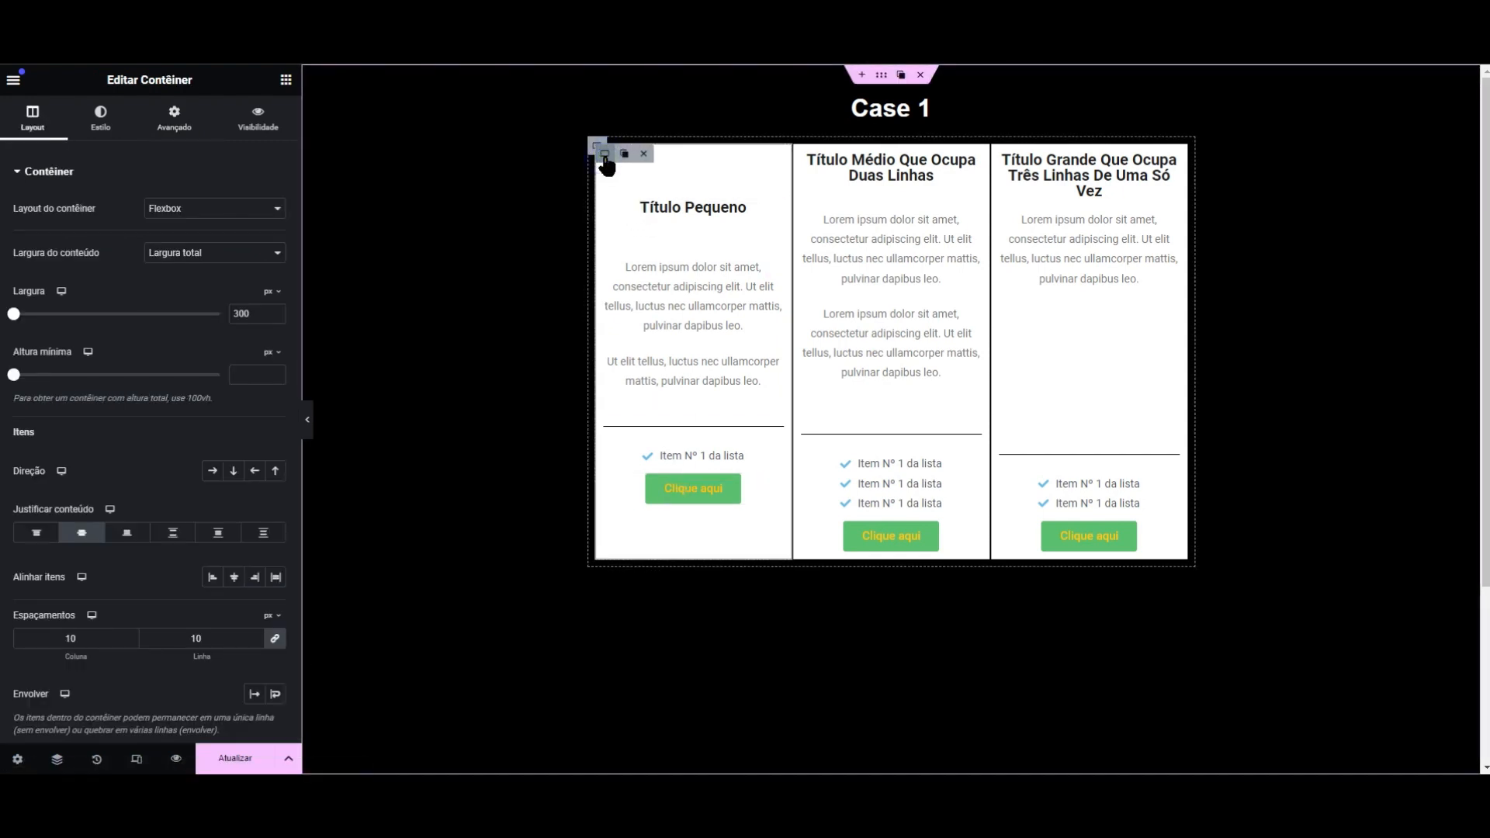
{"action": "left_click", "coordinate": [82, 539]}
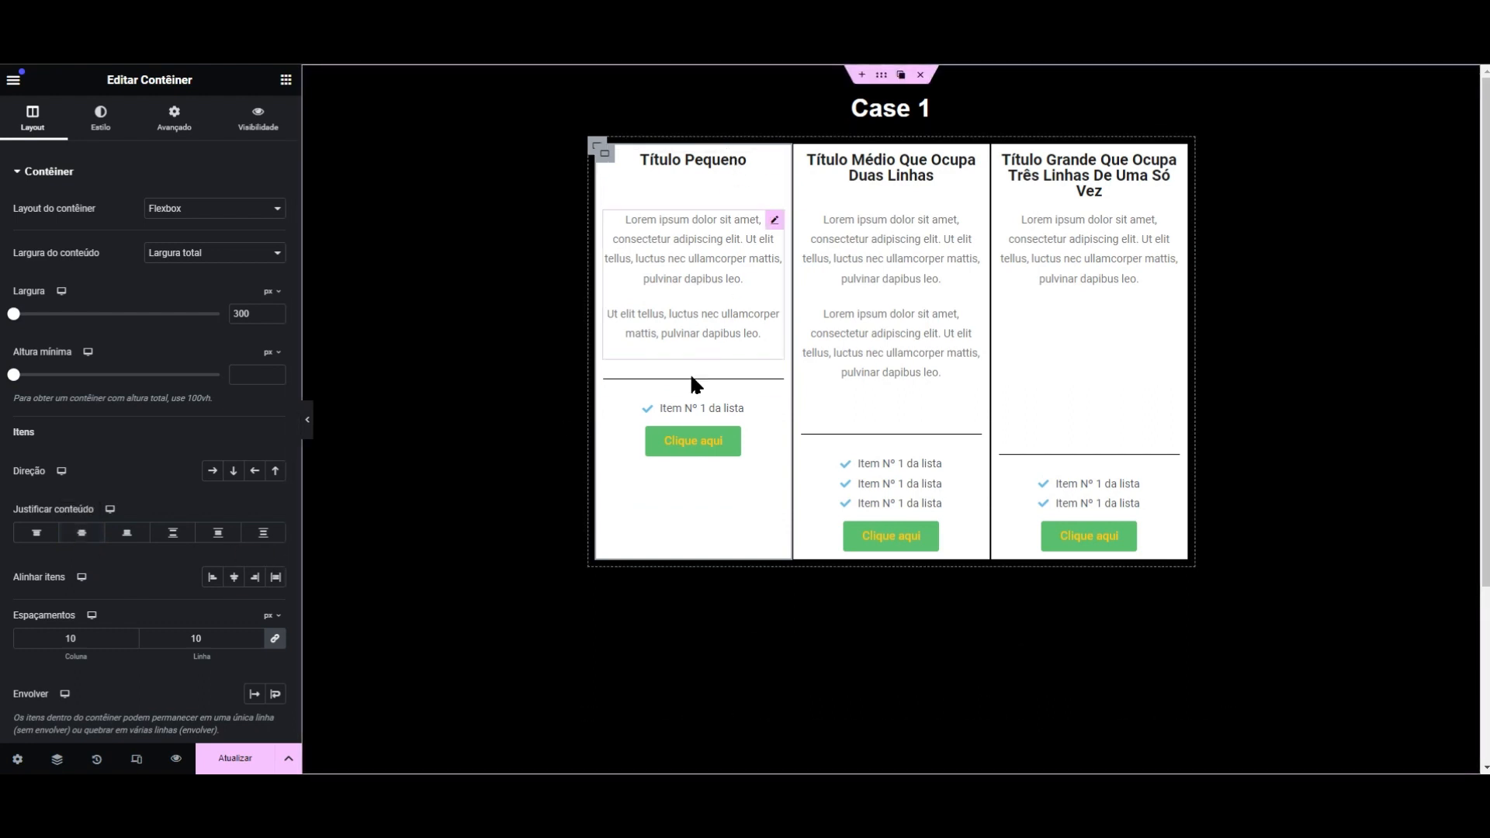
{"action": "left_click", "coordinate": [673, 275]}
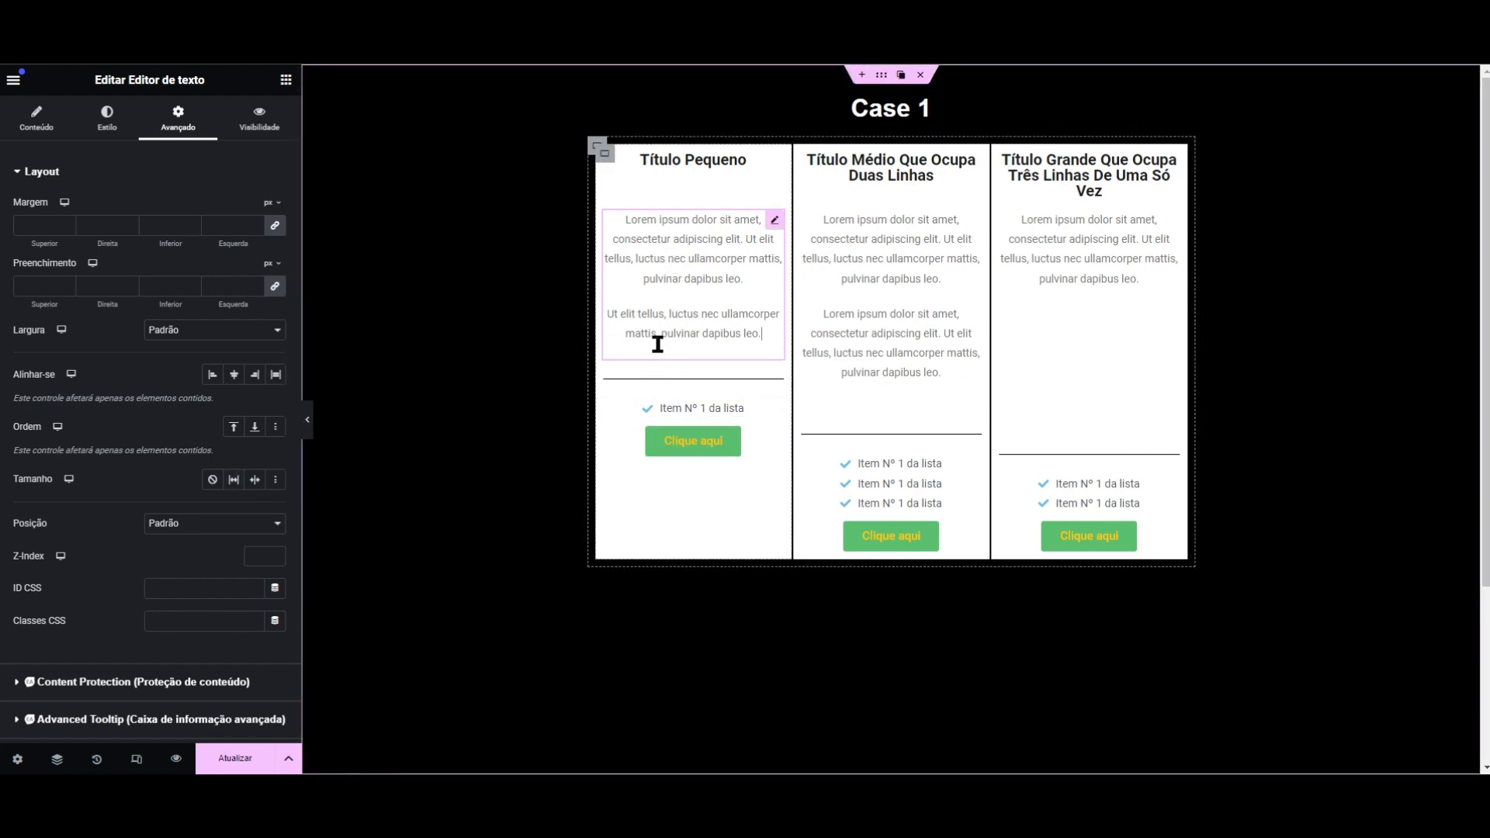
{"action": "left_click", "coordinate": [233, 481]}
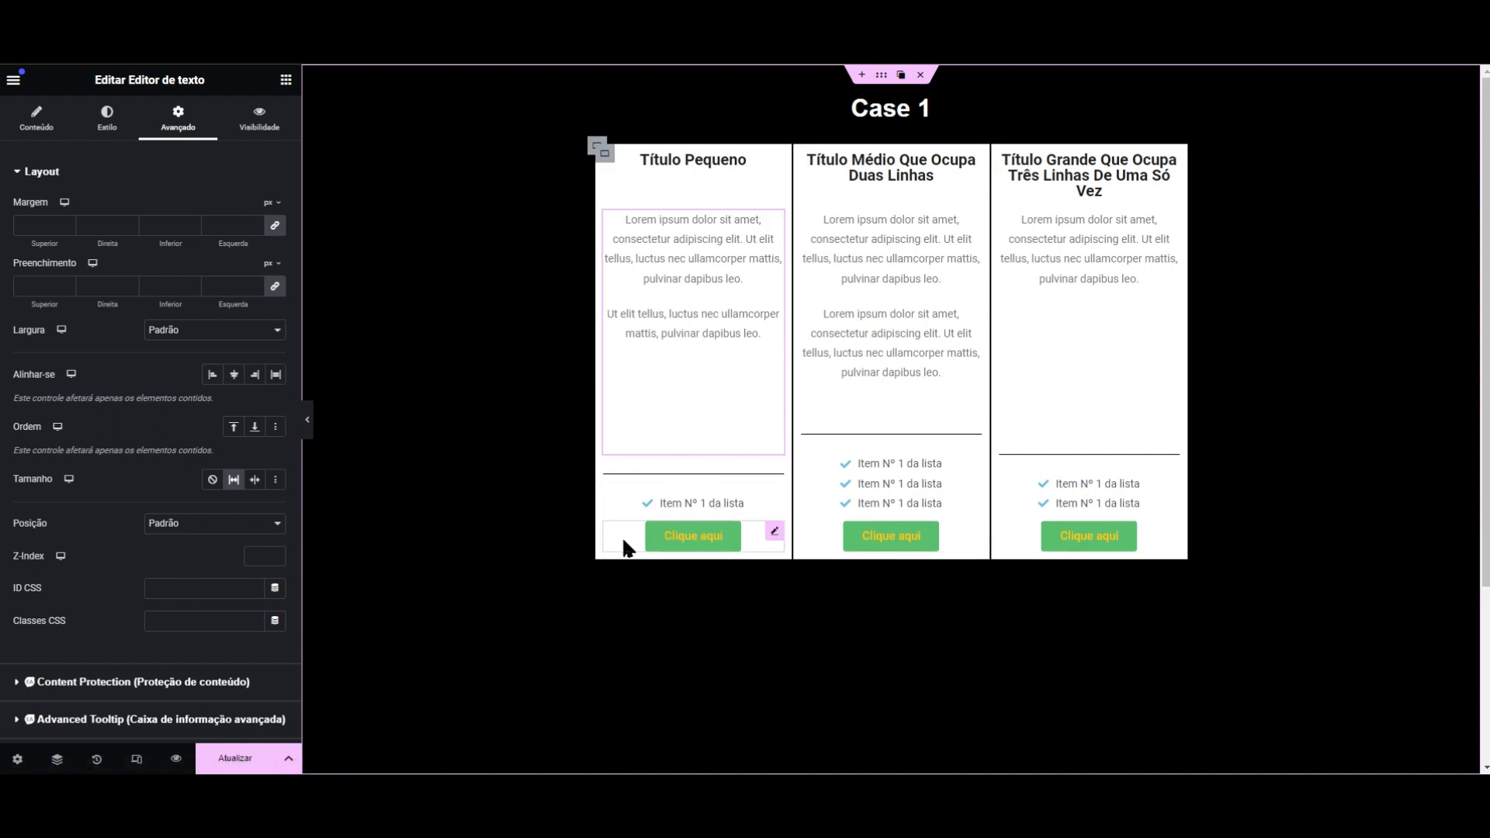
{"action": "key", "text": "ctrl+z"}
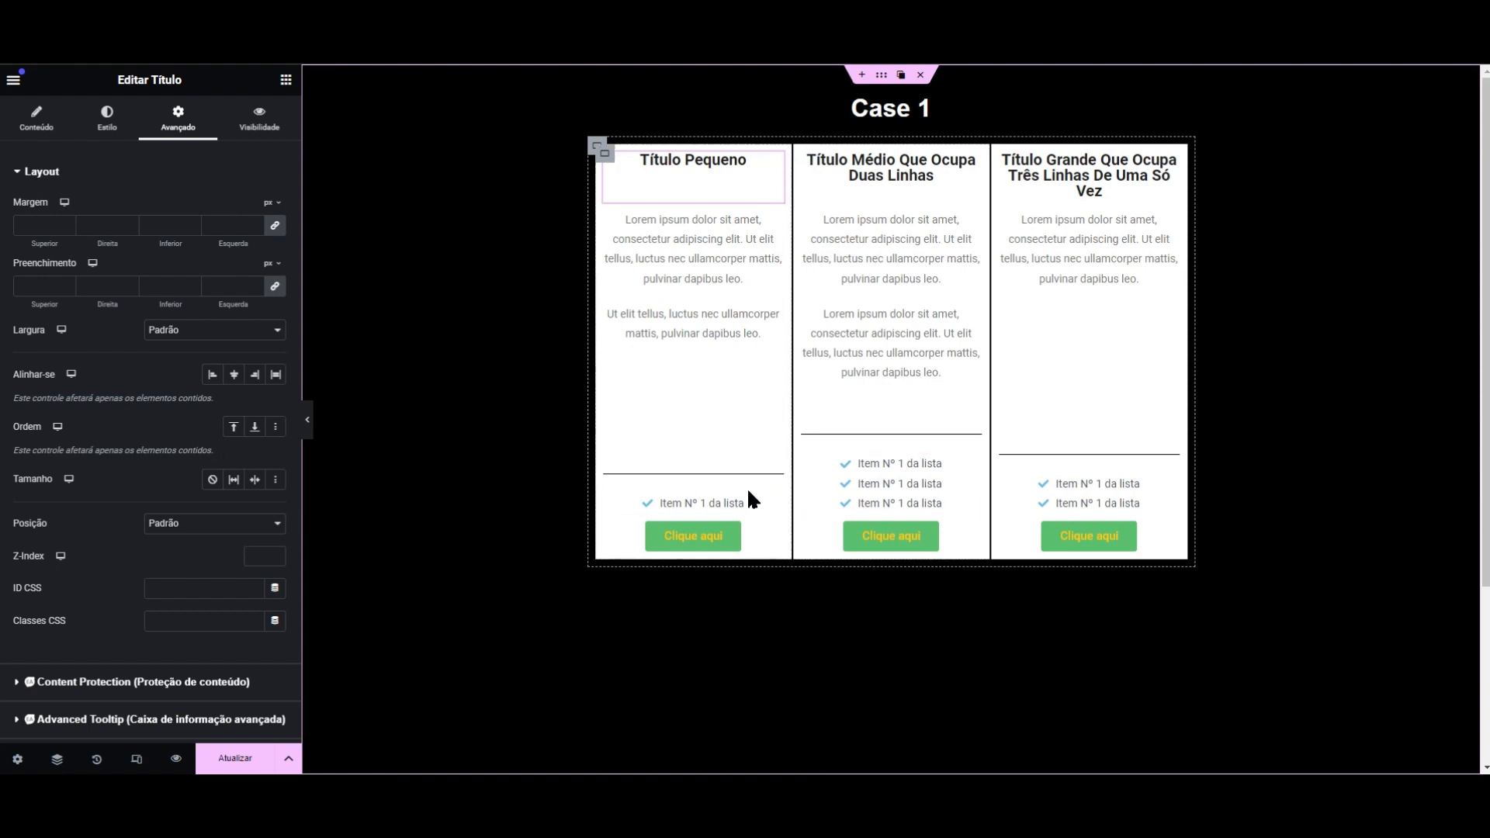
- Add a custom CSS selector rule to the second card's icon list that sets its height to 150px
{"action": "left_click", "coordinate": [889, 478]}
{"action": "scroll", "coordinate": [159, 471], "scroll_direction": "down", "scroll_amount": 6}
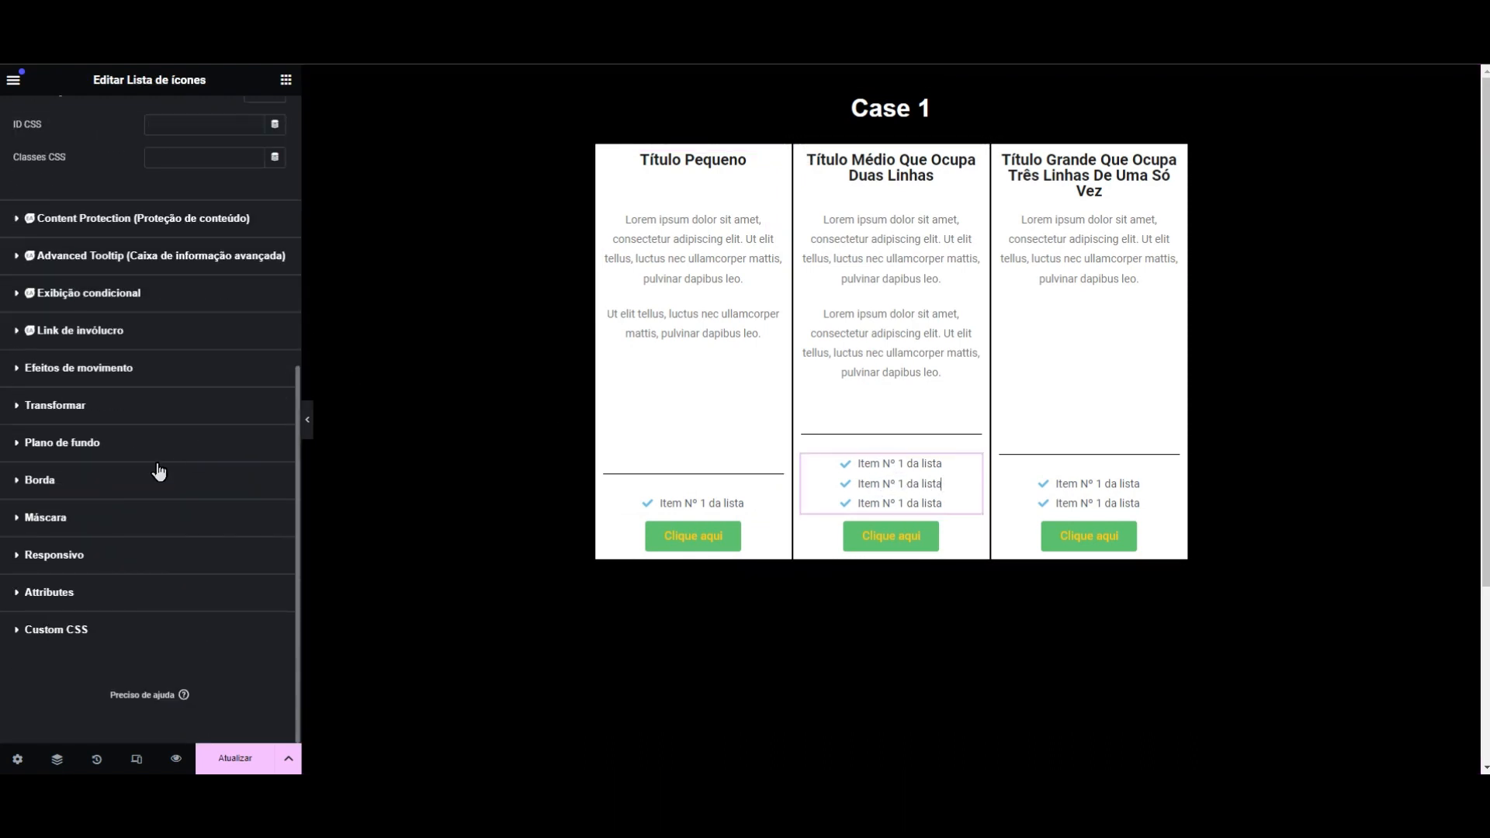
{"action": "left_click", "coordinate": [124, 630]}
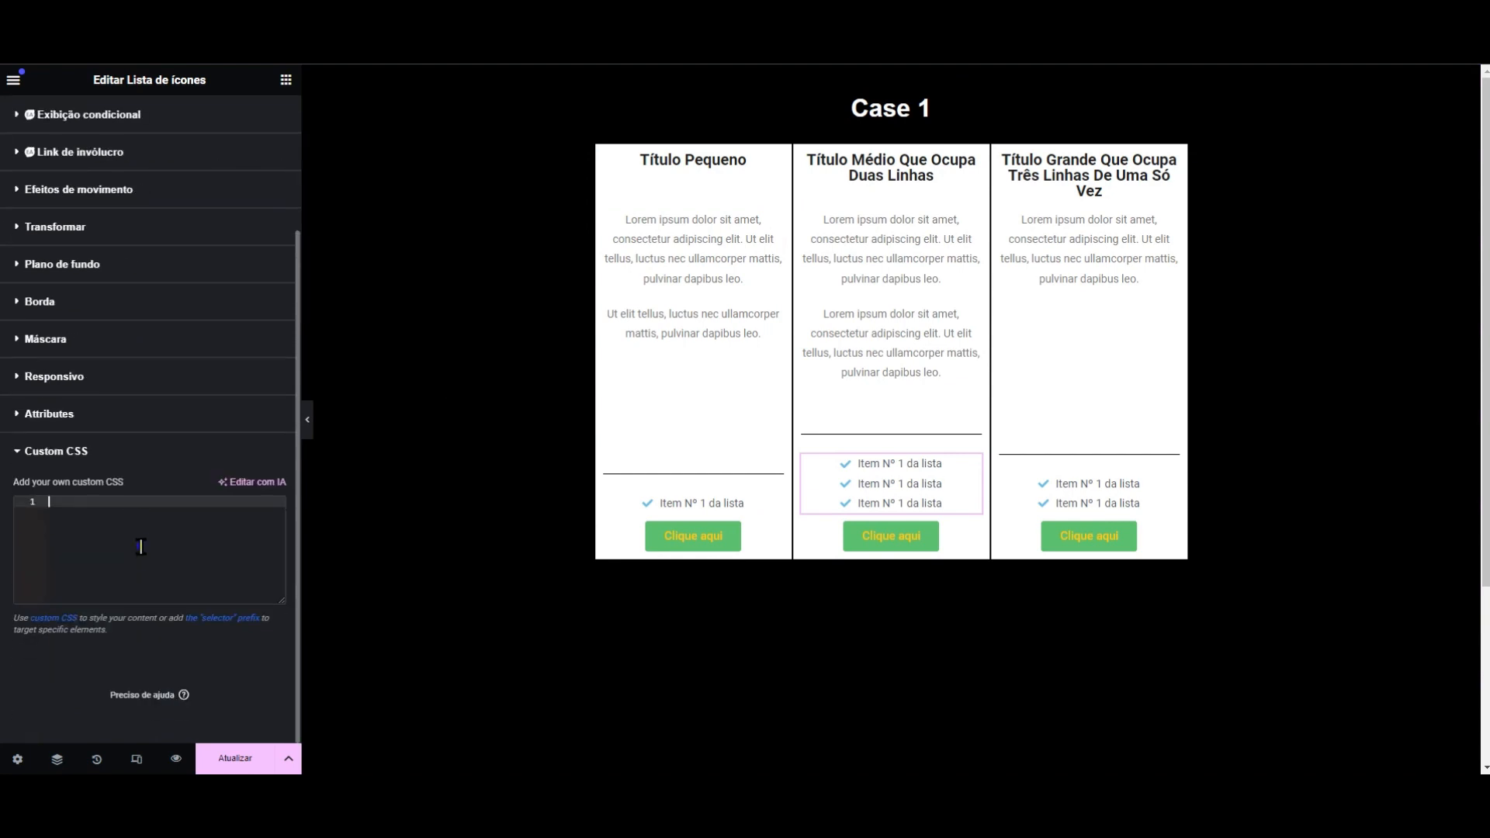
{"action": "type", "text": "selector {"}
{"action": "key", "text": "Return"}
{"action": "type", "text": "height: "}
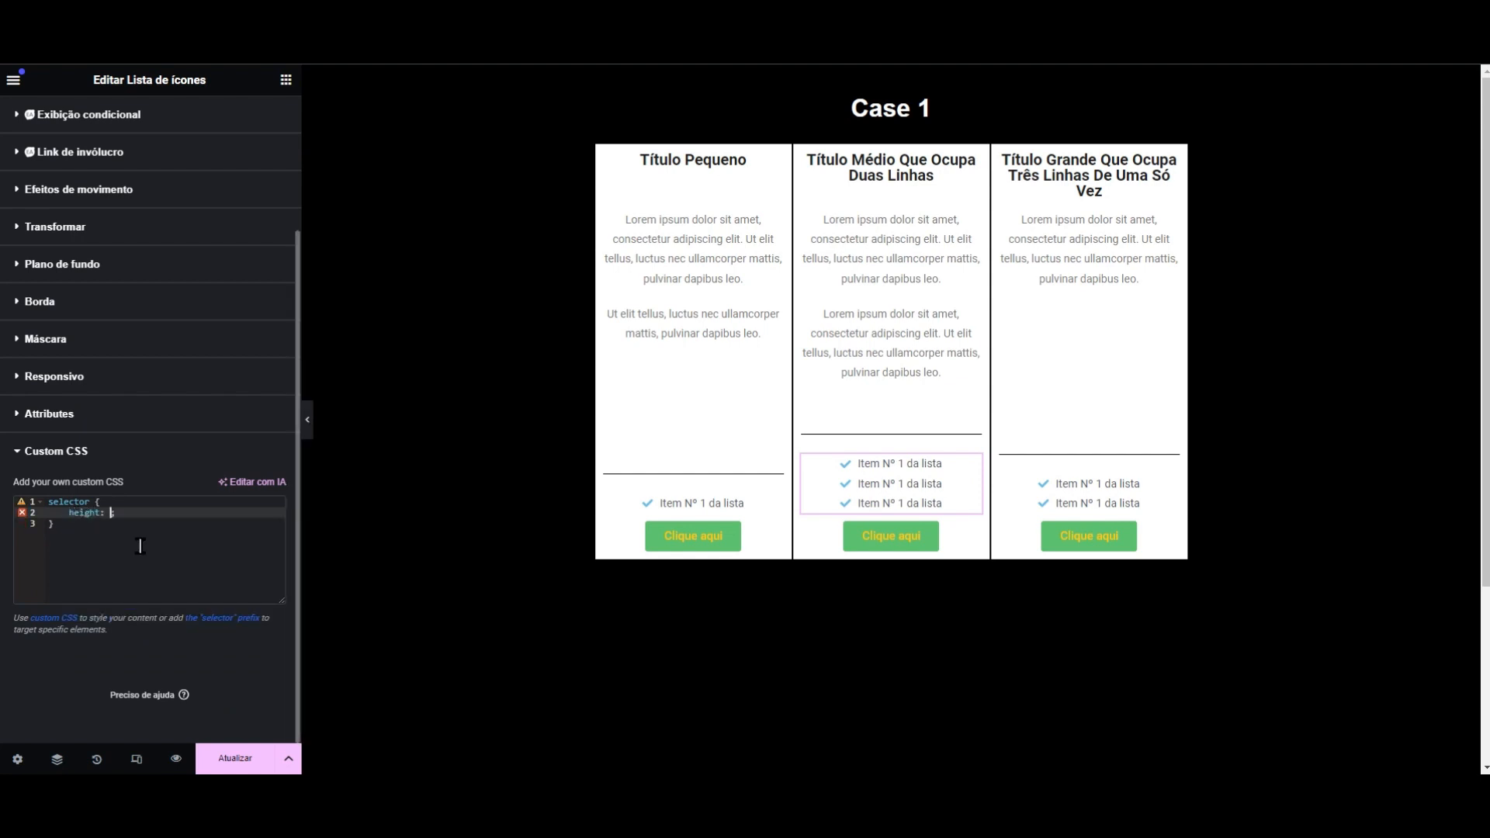
{"action": "type", "text": "150px"}
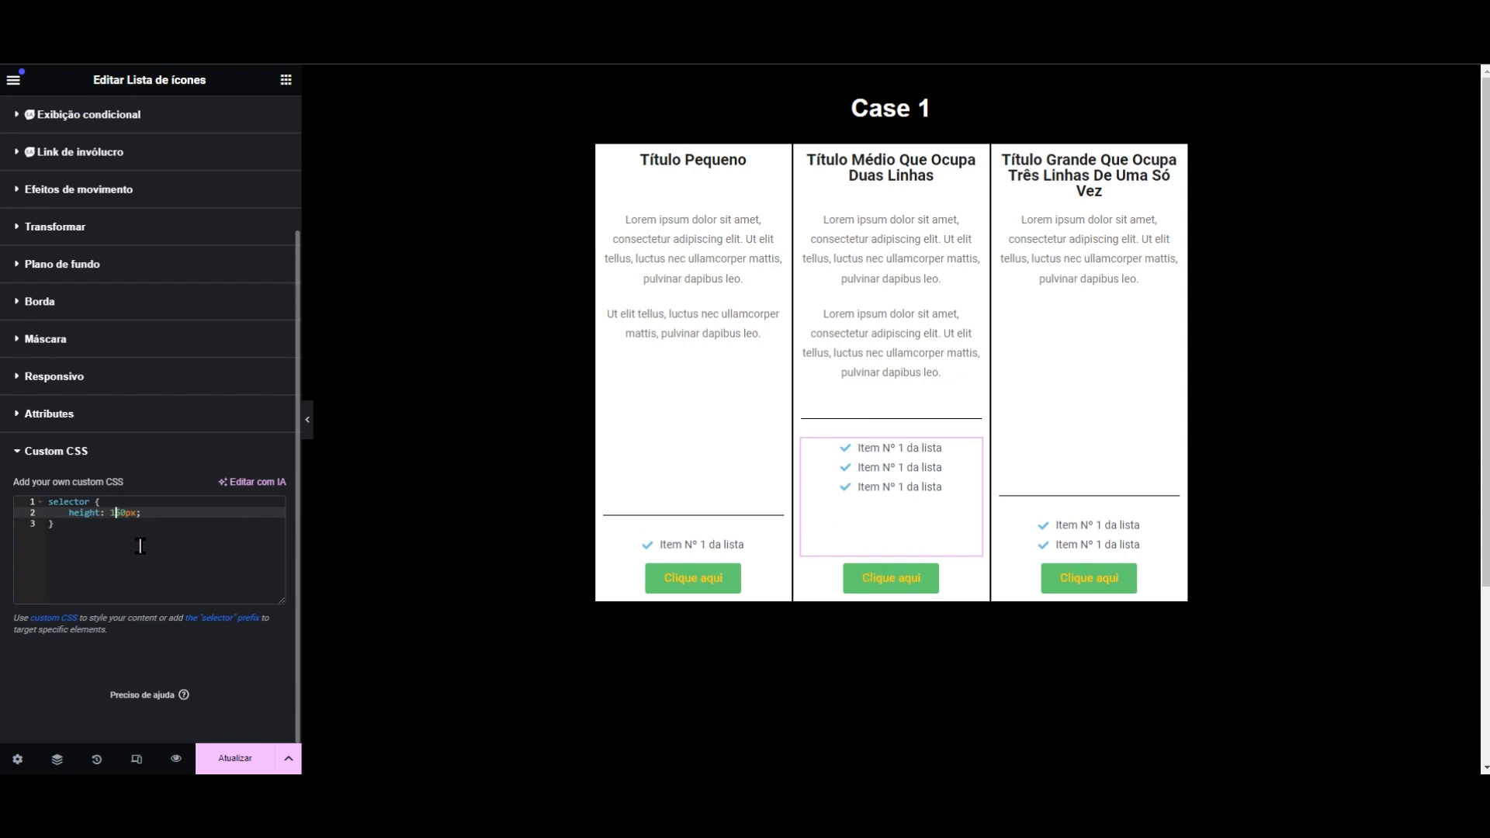
- Reduce the height in the second card's icon list CSS, trying 100px and settling on 75px
{"action": "type", "text": "0"}
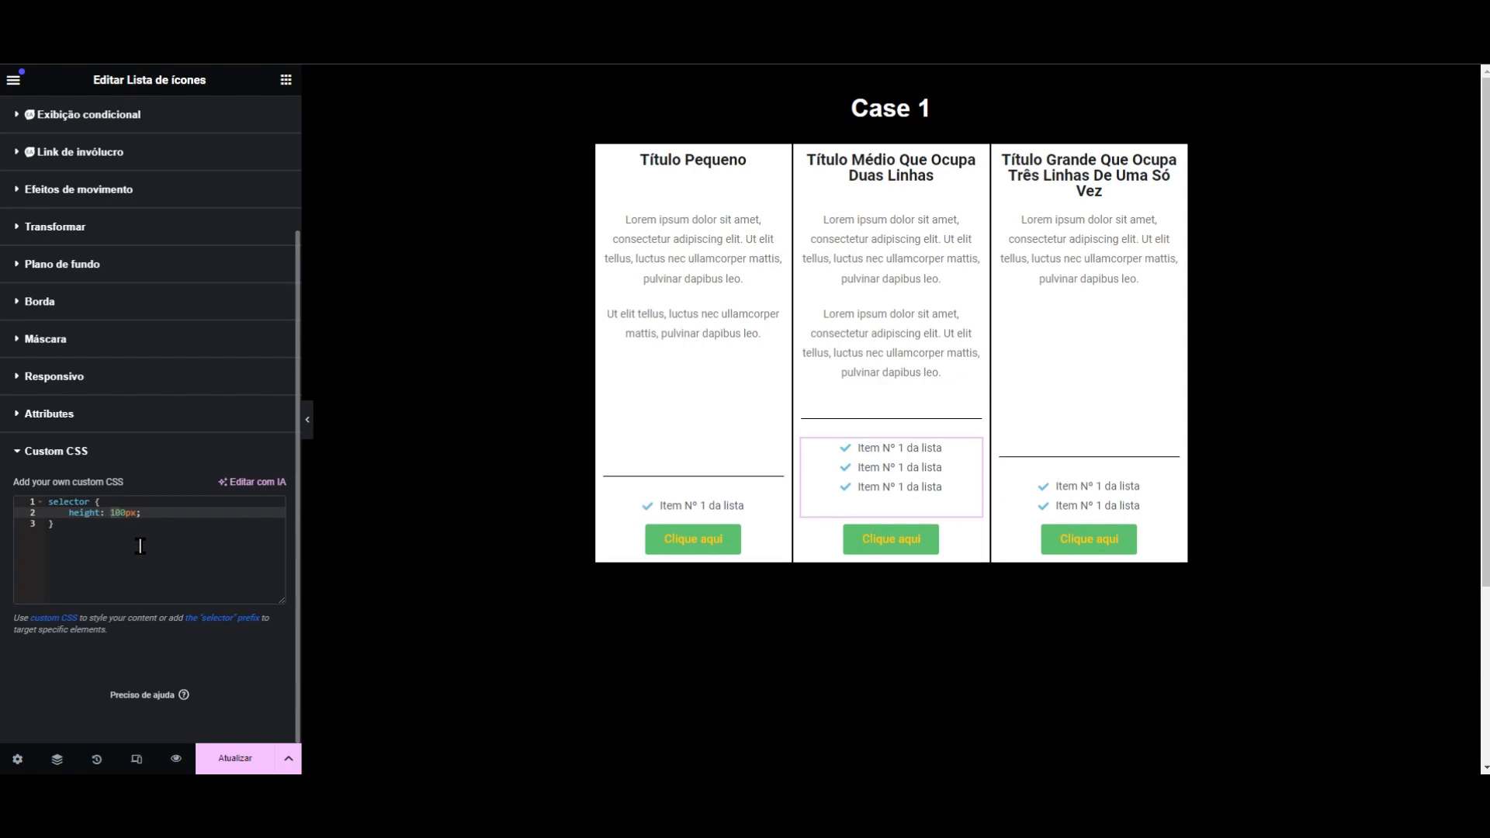
{"action": "key", "text": "BackSpace"}
{"action": "key", "text": "BackSpace"}
{"action": "type", "text": "8"}
{"action": "key", "text": "BackSpace"}
{"action": "key", "text": "Delete"}
{"action": "type", "text": "75"}
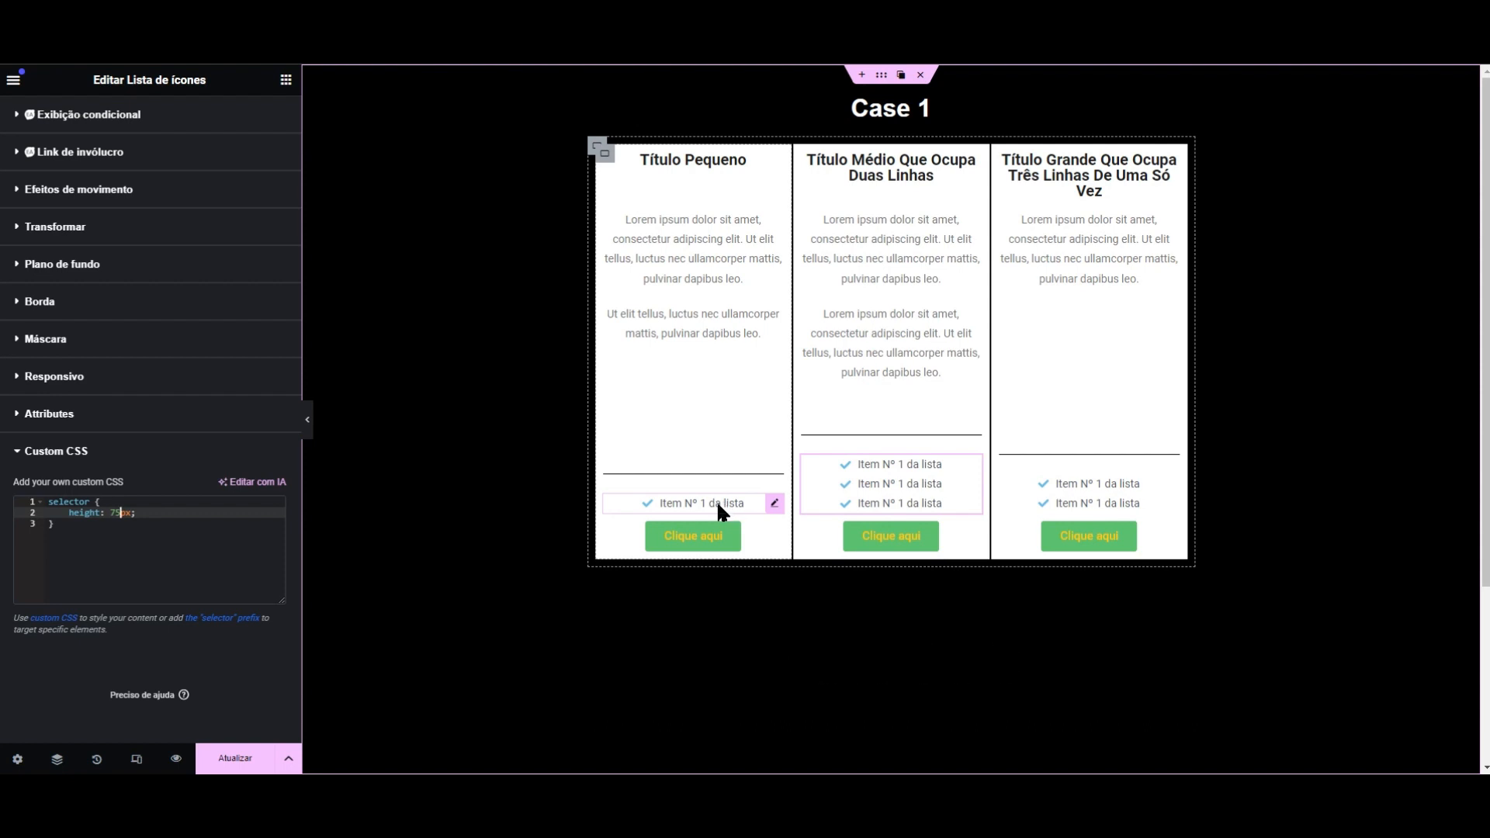
- Assign the CSS class lista to the second card's icon list
{"action": "left_click", "coordinate": [861, 479]}
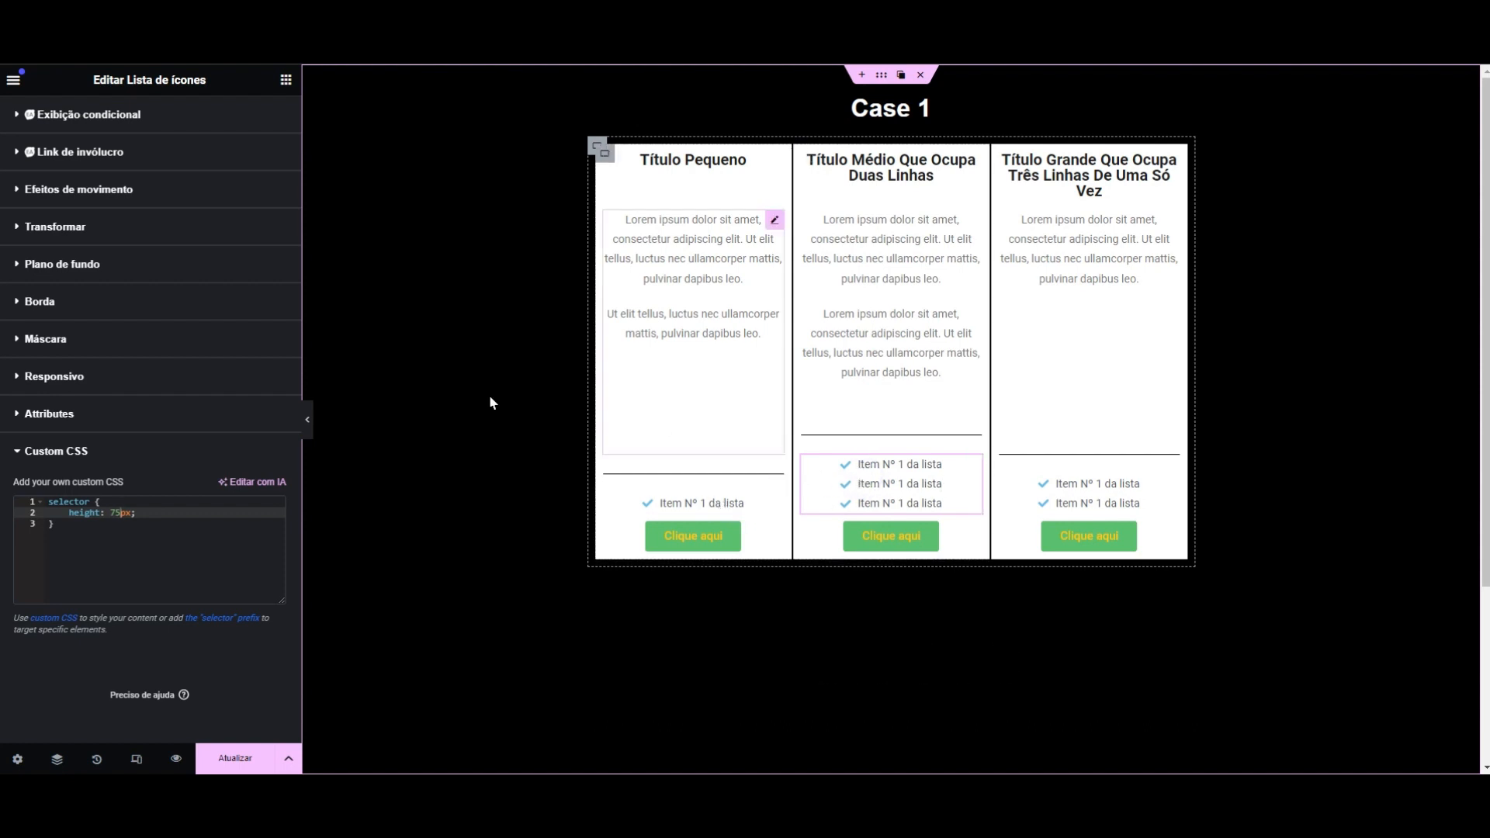
{"action": "scroll", "coordinate": [170, 196], "scroll_direction": "up", "scroll_amount": 3}
{"action": "left_click", "coordinate": [154, 176]}
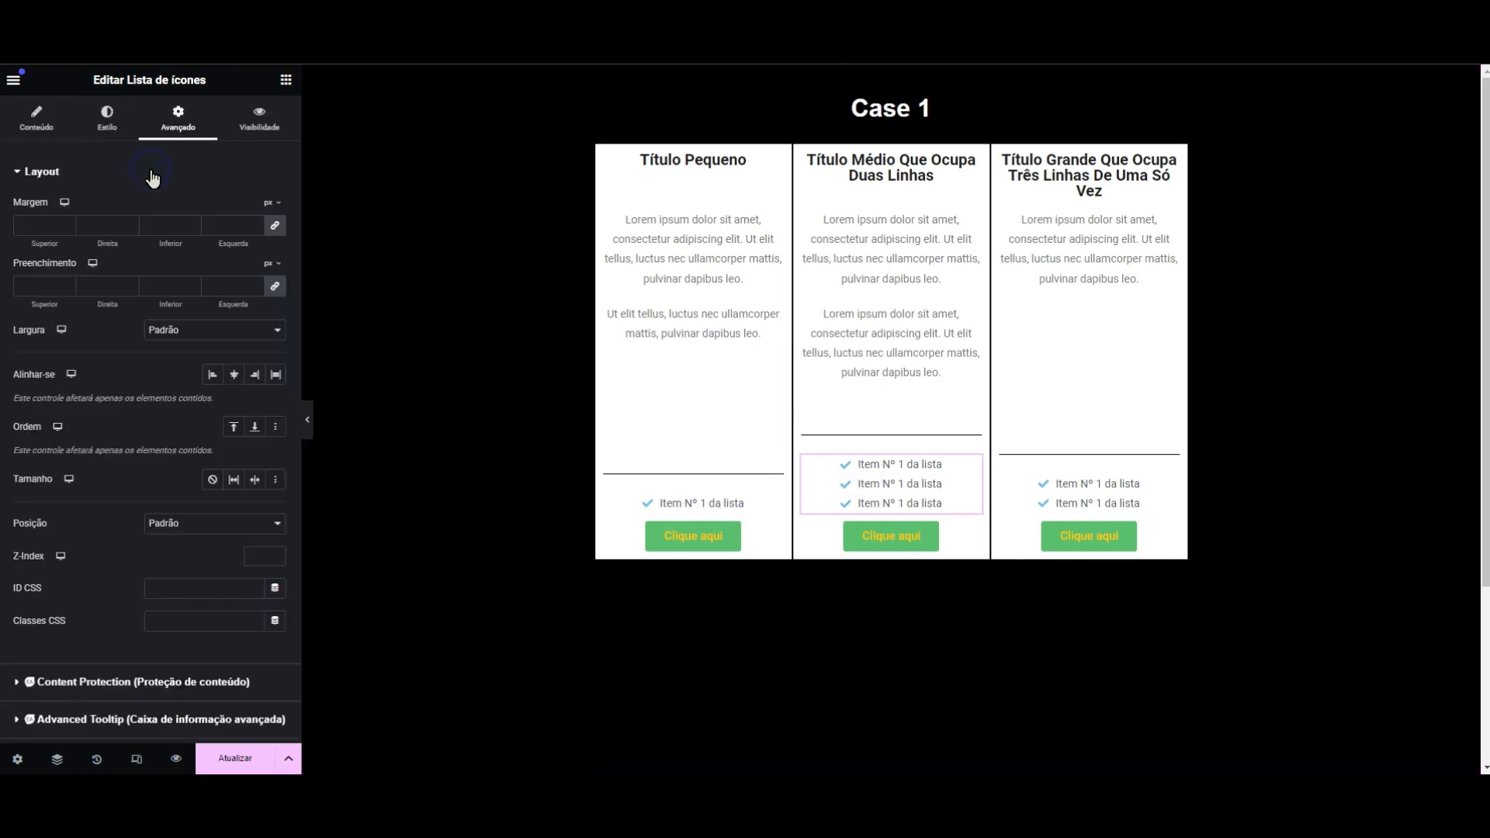
{"action": "scroll", "coordinate": [179, 334], "scroll_direction": "down", "scroll_amount": 5}
{"action": "left_click", "coordinate": [183, 301]}
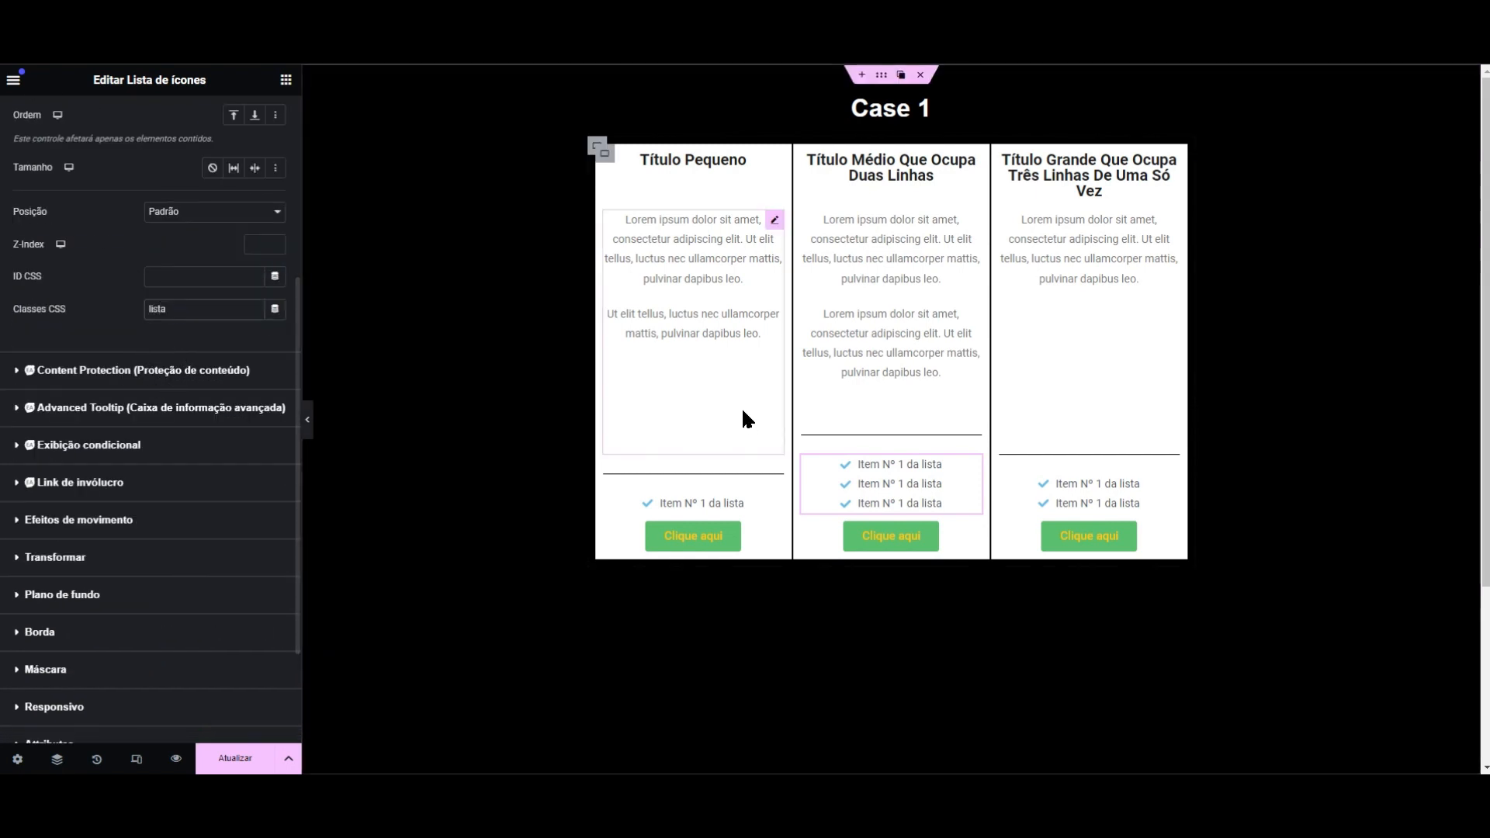
- Assign the CSS class lista to the icon lists in the first and third cards
{"action": "left_click", "coordinate": [752, 504]}
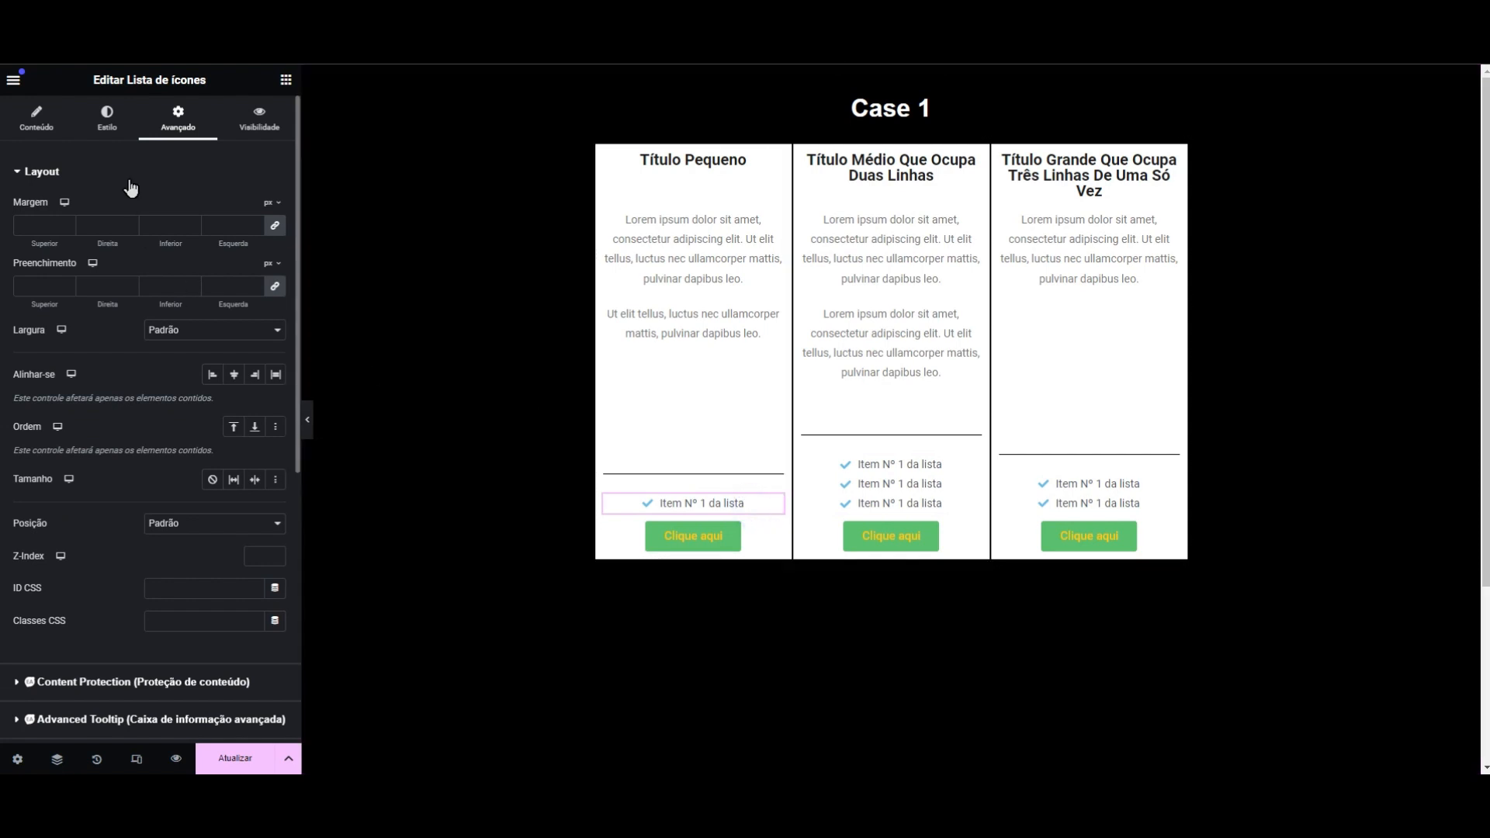
{"action": "scroll", "coordinate": [132, 189], "scroll_direction": "down", "scroll_amount": 3}
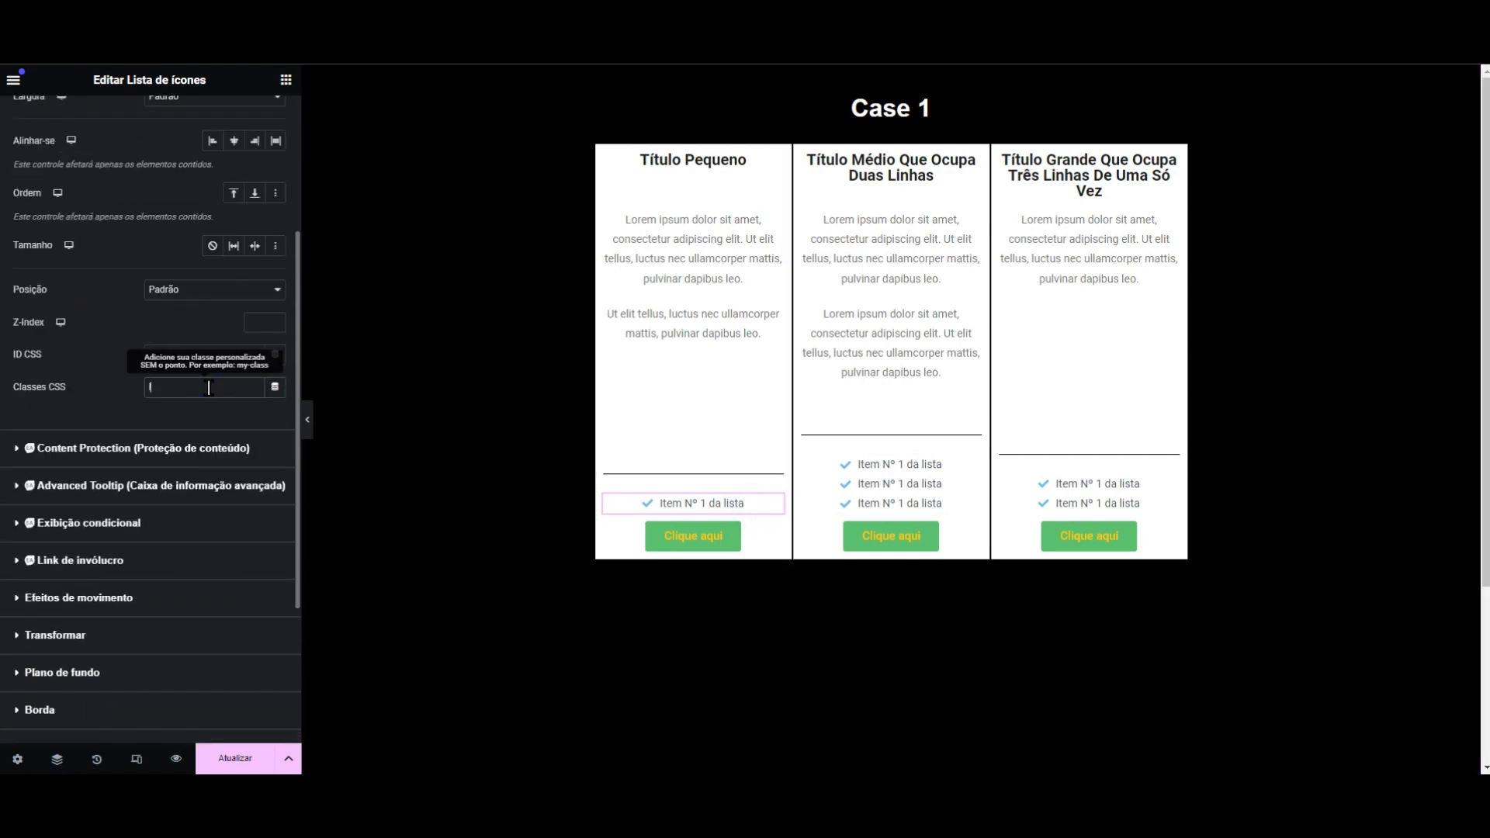
{"action": "left_click", "coordinate": [1067, 497]}
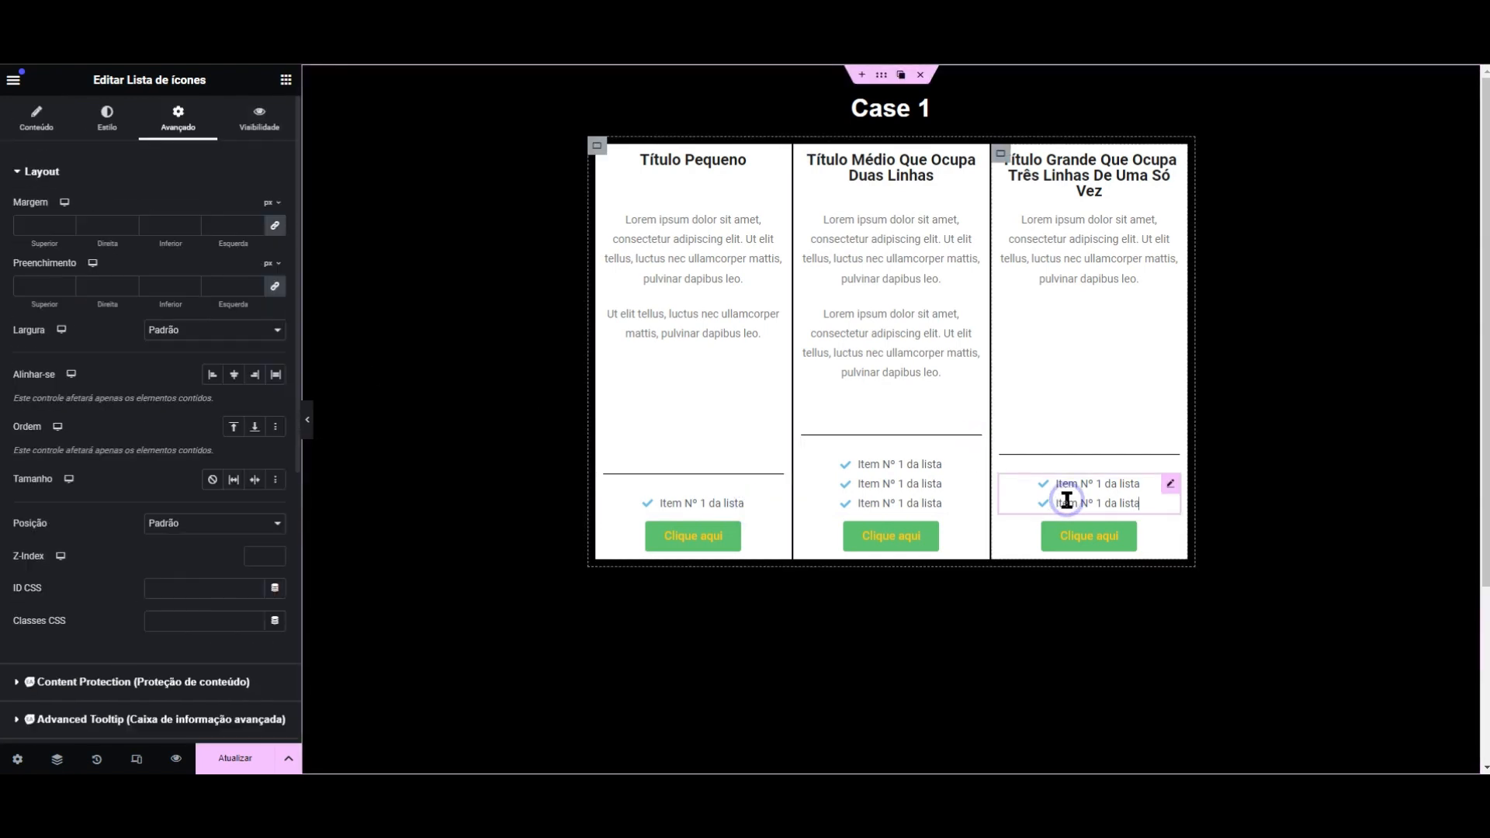
{"action": "scroll", "coordinate": [214, 336], "scroll_direction": "down", "scroll_amount": 6}
{"action": "scroll", "coordinate": [199, 375], "scroll_direction": "up", "scroll_amount": 3}
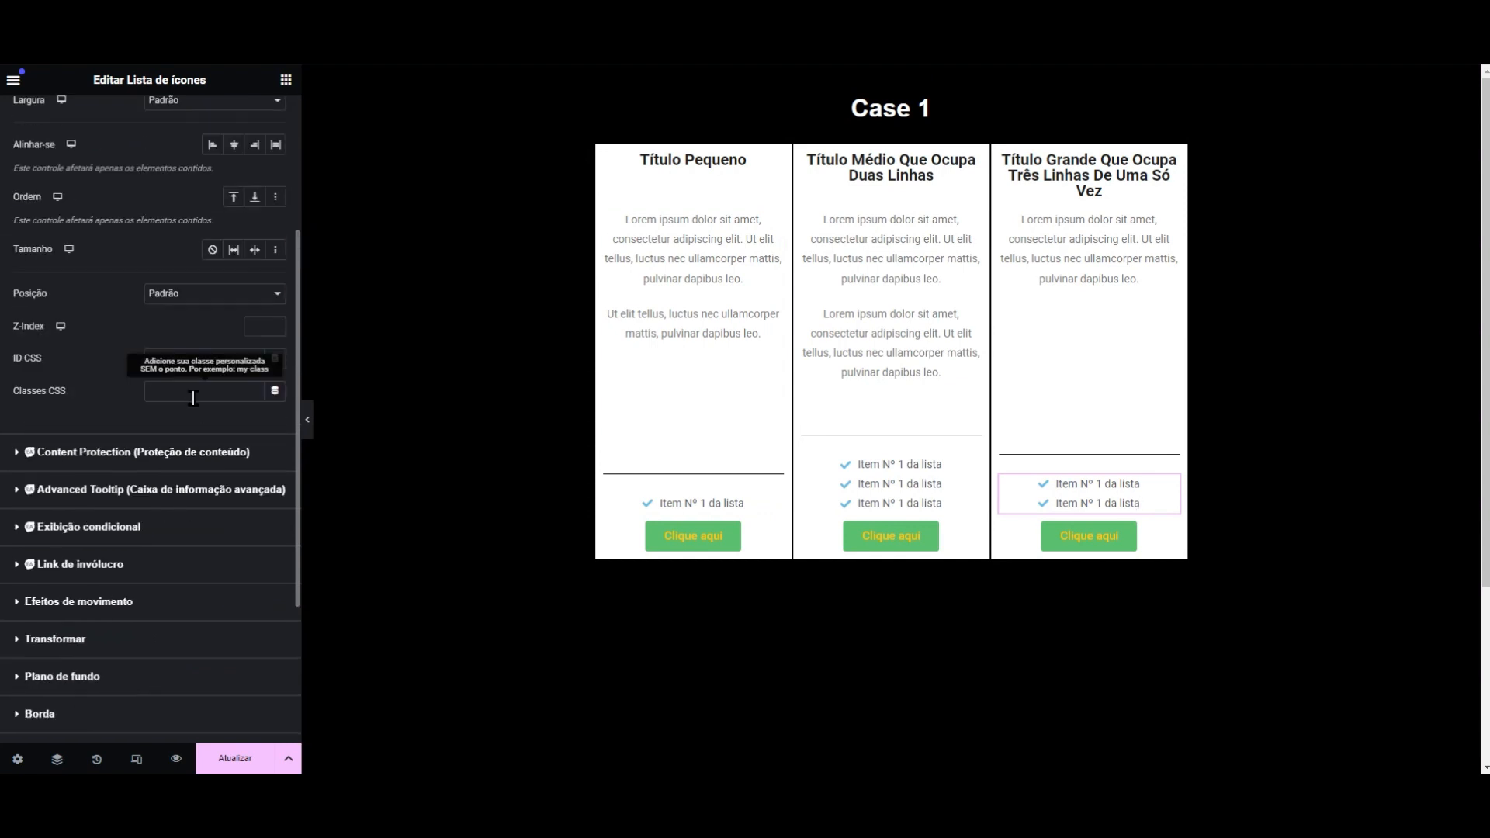
{"action": "left_click", "coordinate": [194, 391]}
{"action": "type", "text": "lista"}
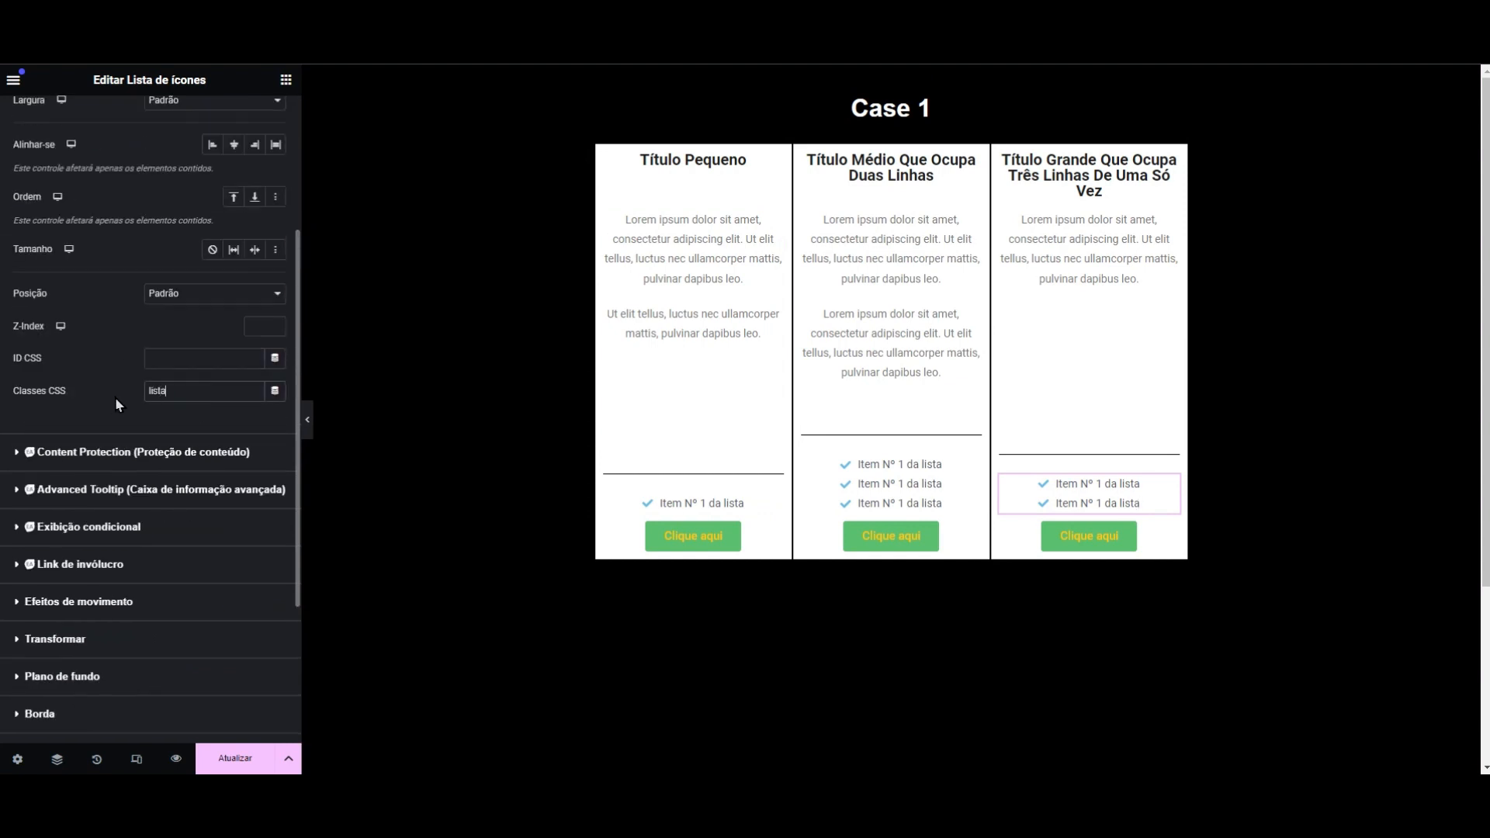
- Cut the whole selector height rule out of the custom CSS of the second card's icon list
{"action": "left_click", "coordinate": [889, 481]}
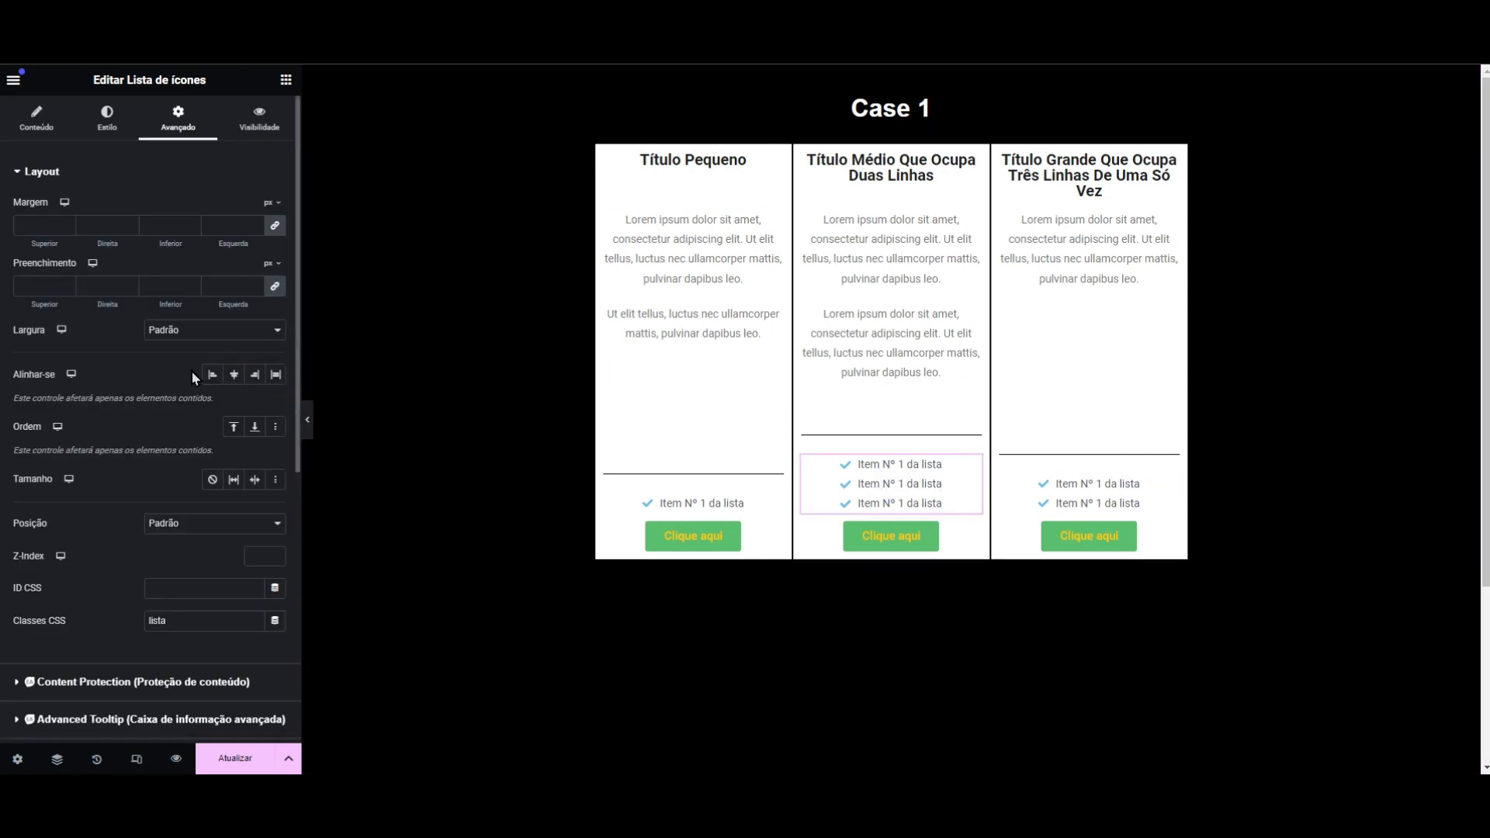
{"action": "scroll", "coordinate": [179, 504], "scroll_direction": "down", "scroll_amount": 5}
{"action": "left_click", "coordinate": [138, 632]}
{"action": "left_click", "coordinate": [62, 698]}
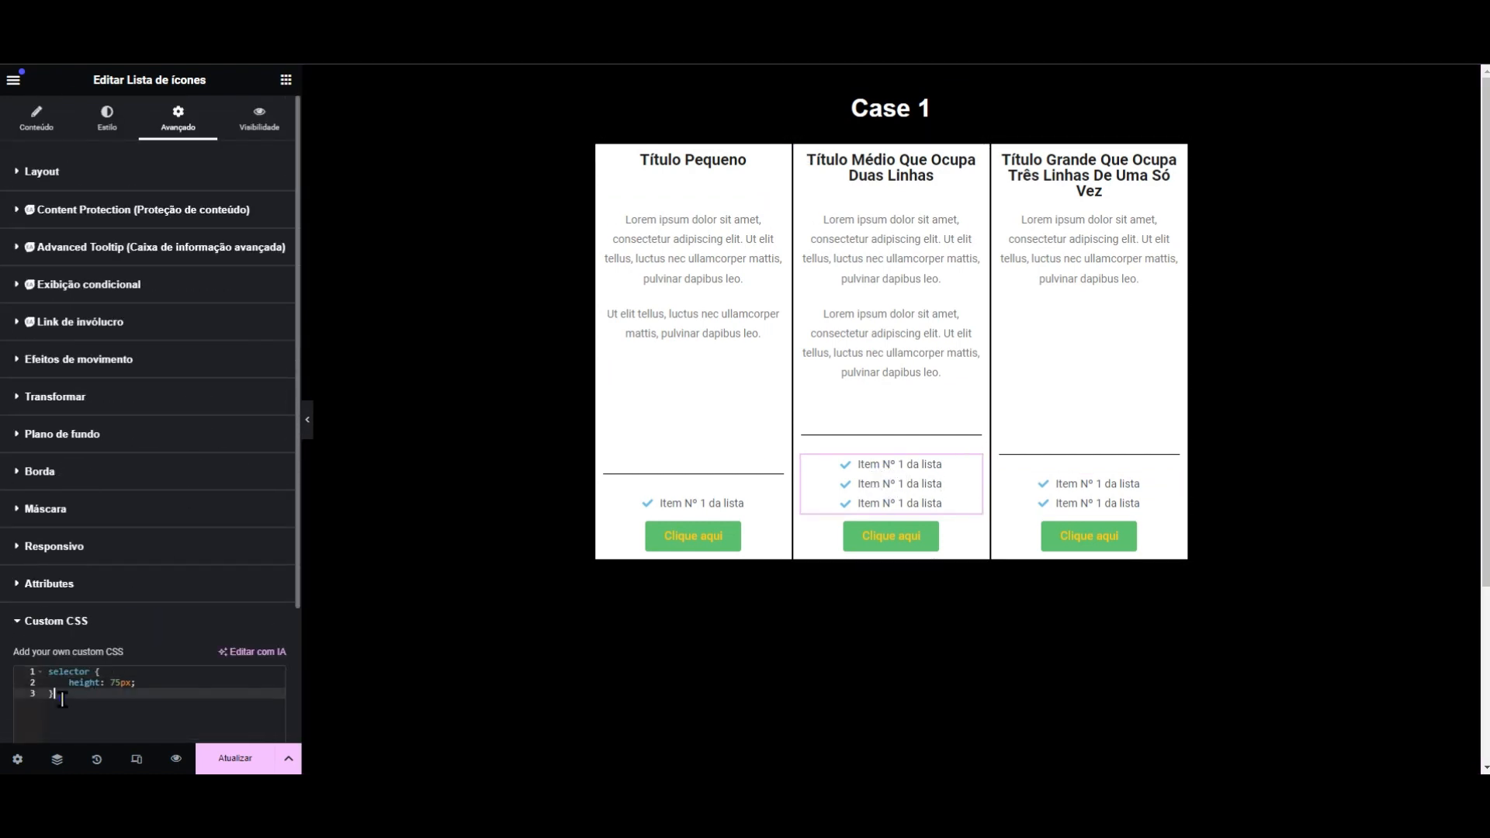
{"action": "left_click_drag", "start_coordinate": [62, 698], "coordinate": [22, 660]}
{"action": "right_click", "coordinate": [146, 684]}
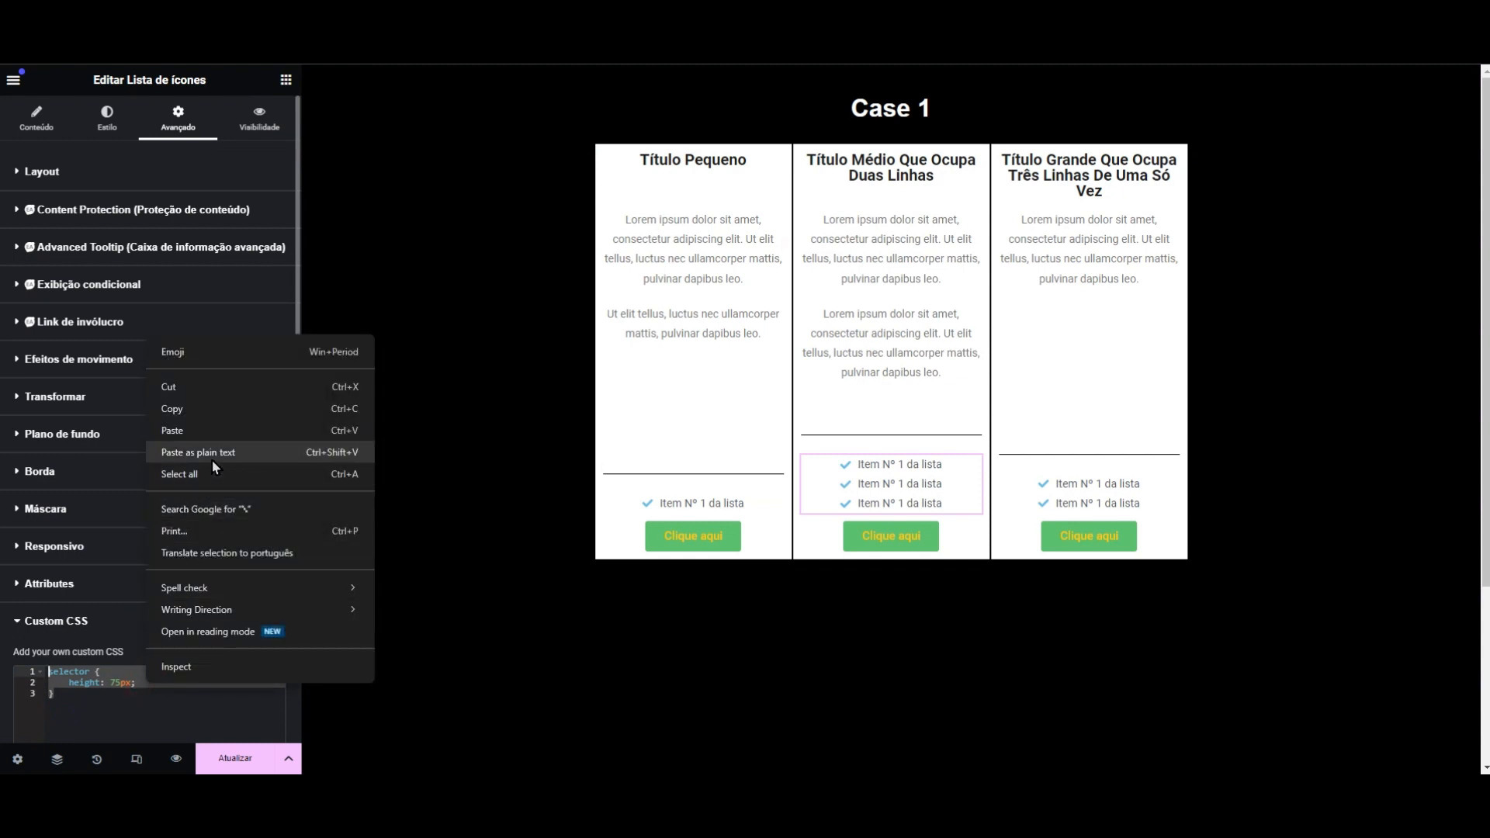
{"action": "left_click", "coordinate": [196, 388]}
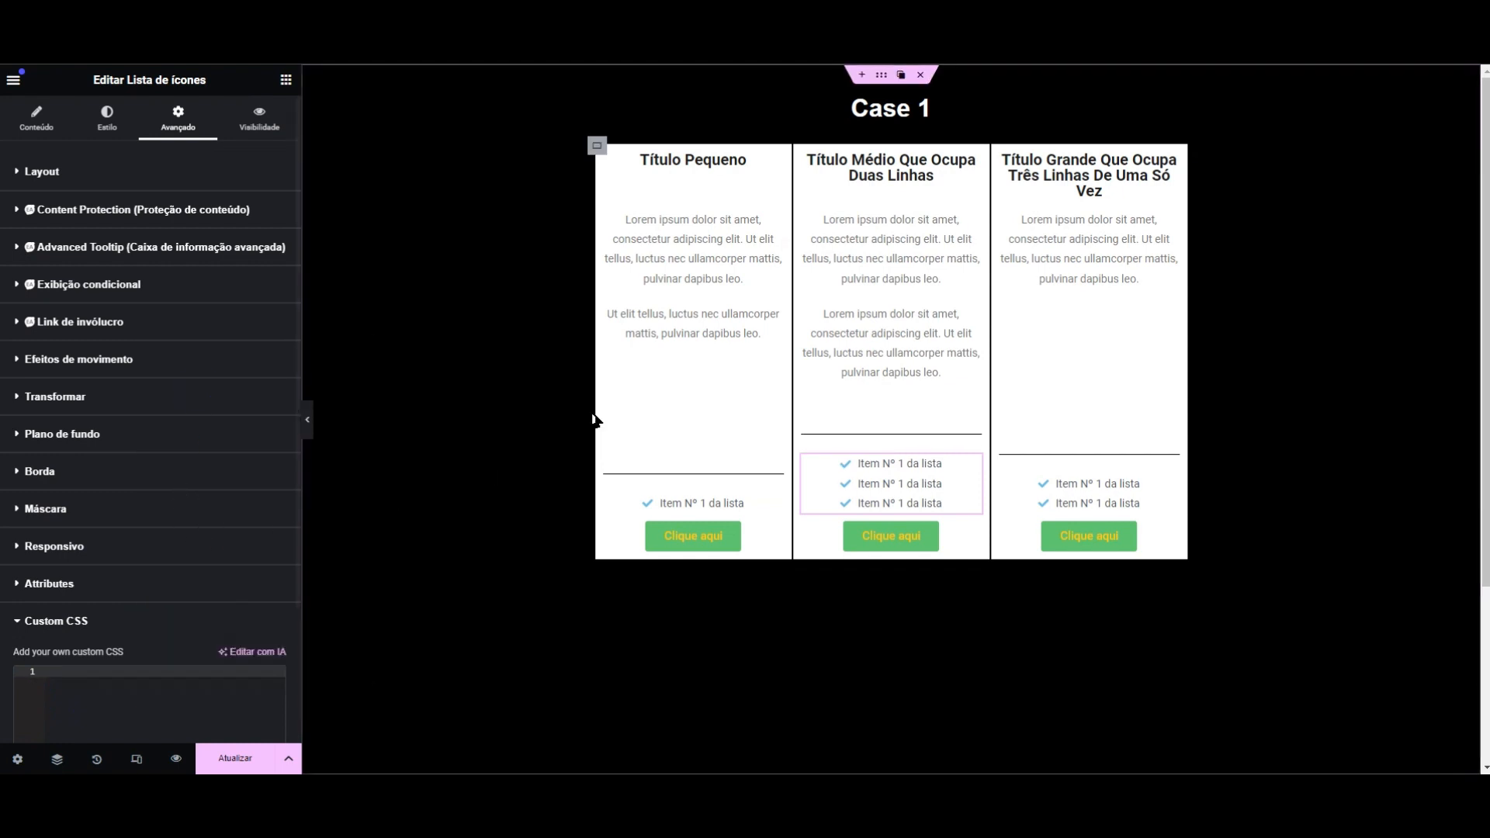
- Paste the 75px height rule below the h2 rule in the parent container's custom CSS and change its selector to .lista
{"action": "left_click", "coordinate": [594, 146]}
{"action": "scroll", "coordinate": [147, 310], "scroll_direction": "down", "scroll_amount": 3}
{"action": "left_click", "coordinate": [109, 627]}
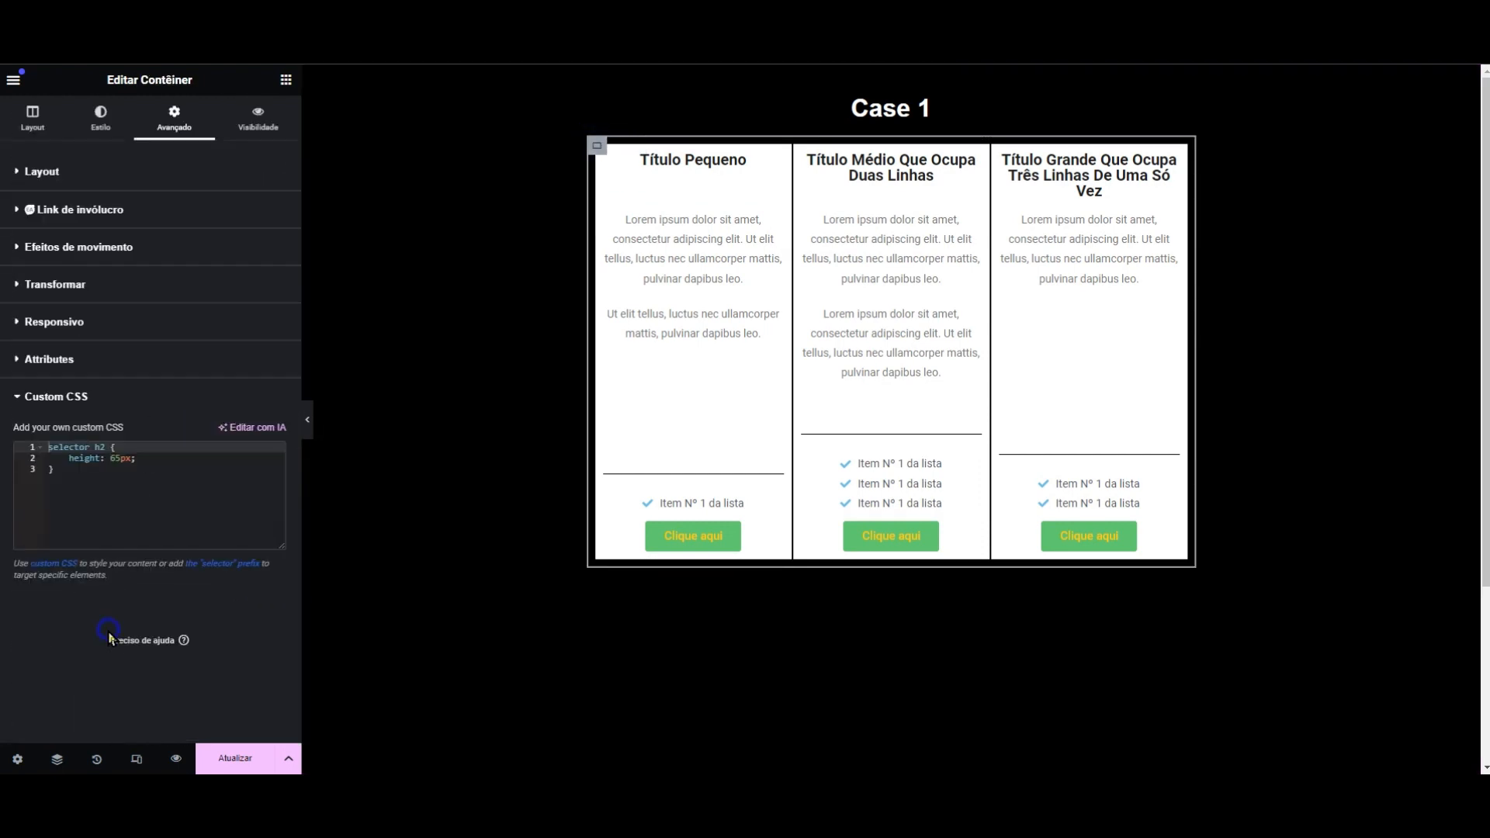
{"action": "left_click", "coordinate": [117, 492]}
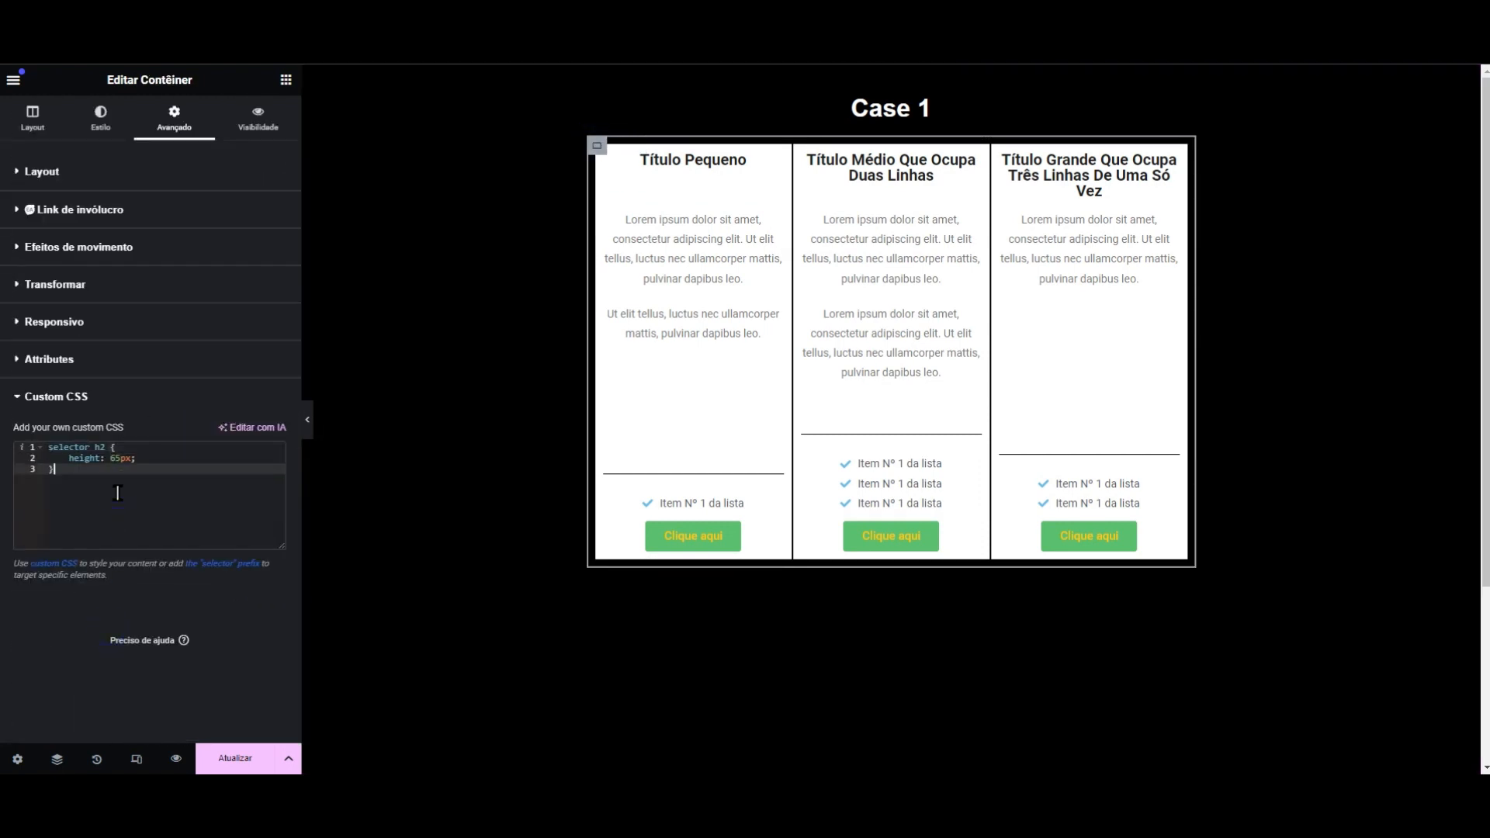
{"action": "key", "text": "Return"}
{"action": "key", "text": "Return"}
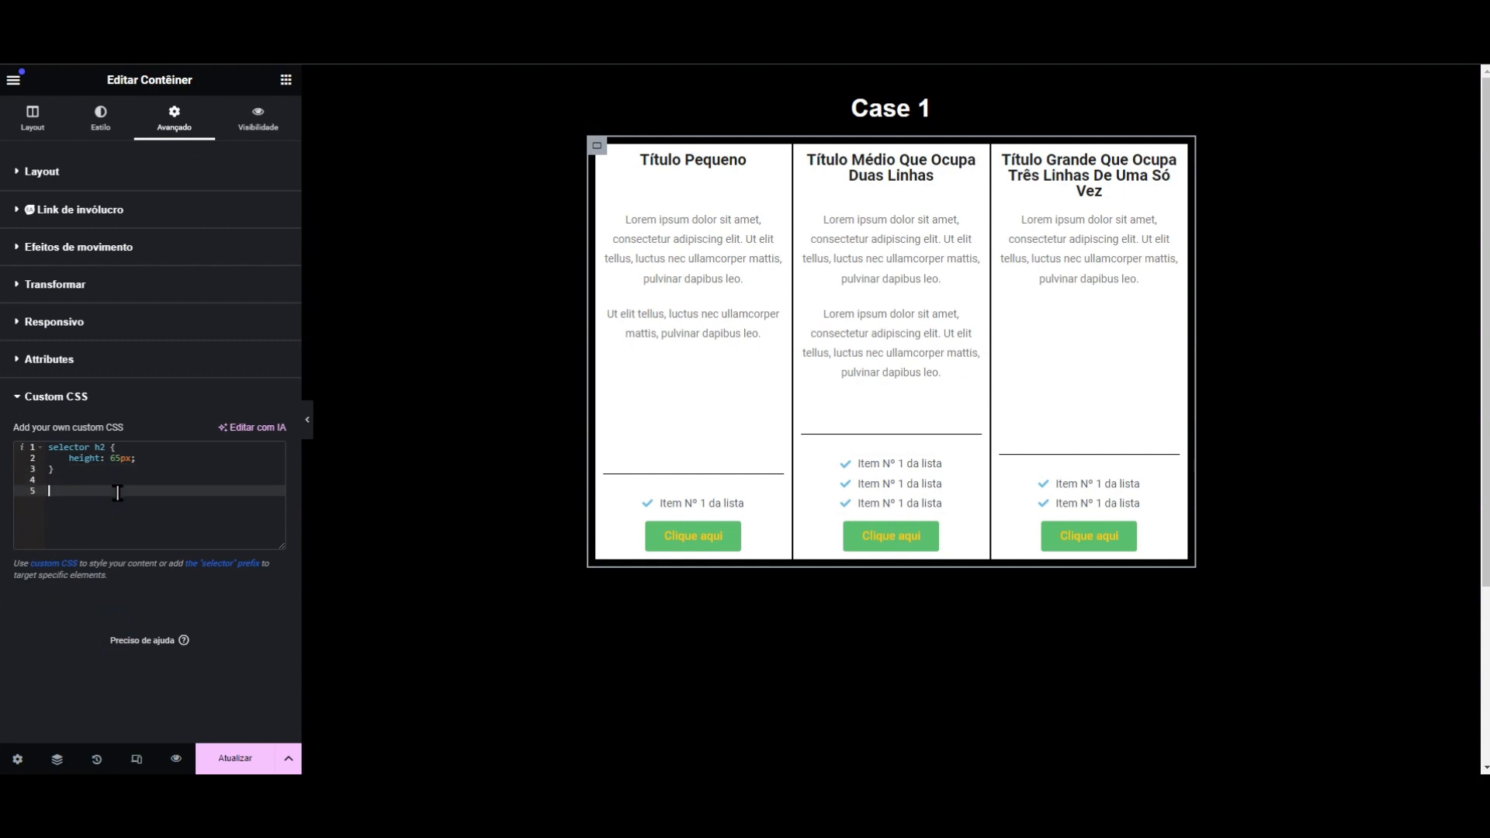
{"action": "key", "text": "ctrl+v"}
{"action": "key", "text": "ctrl+shift+Right"}
{"action": "type", "text": ".lista"}
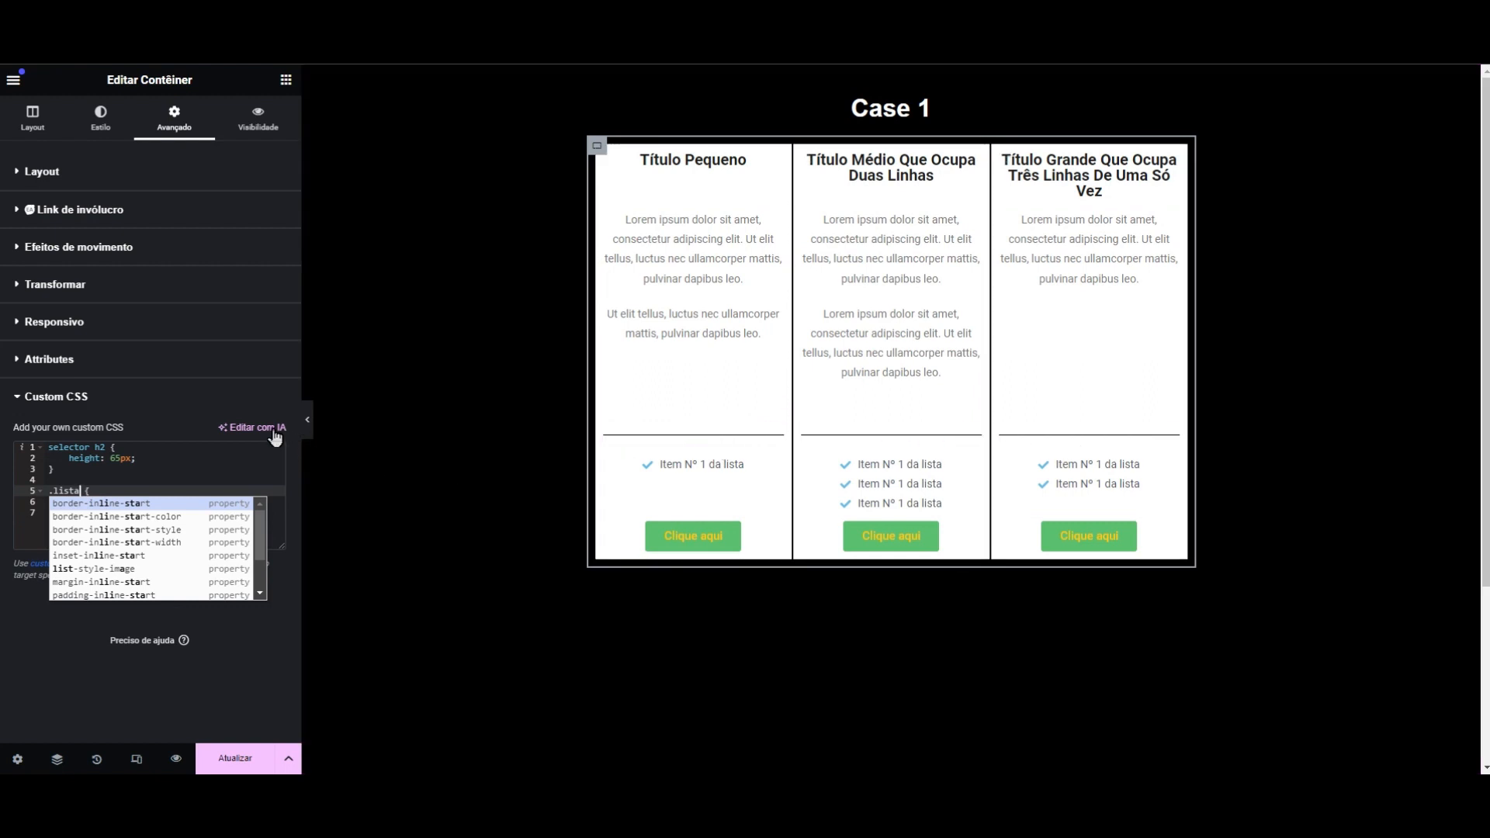
{"action": "left_click", "coordinate": [183, 413]}
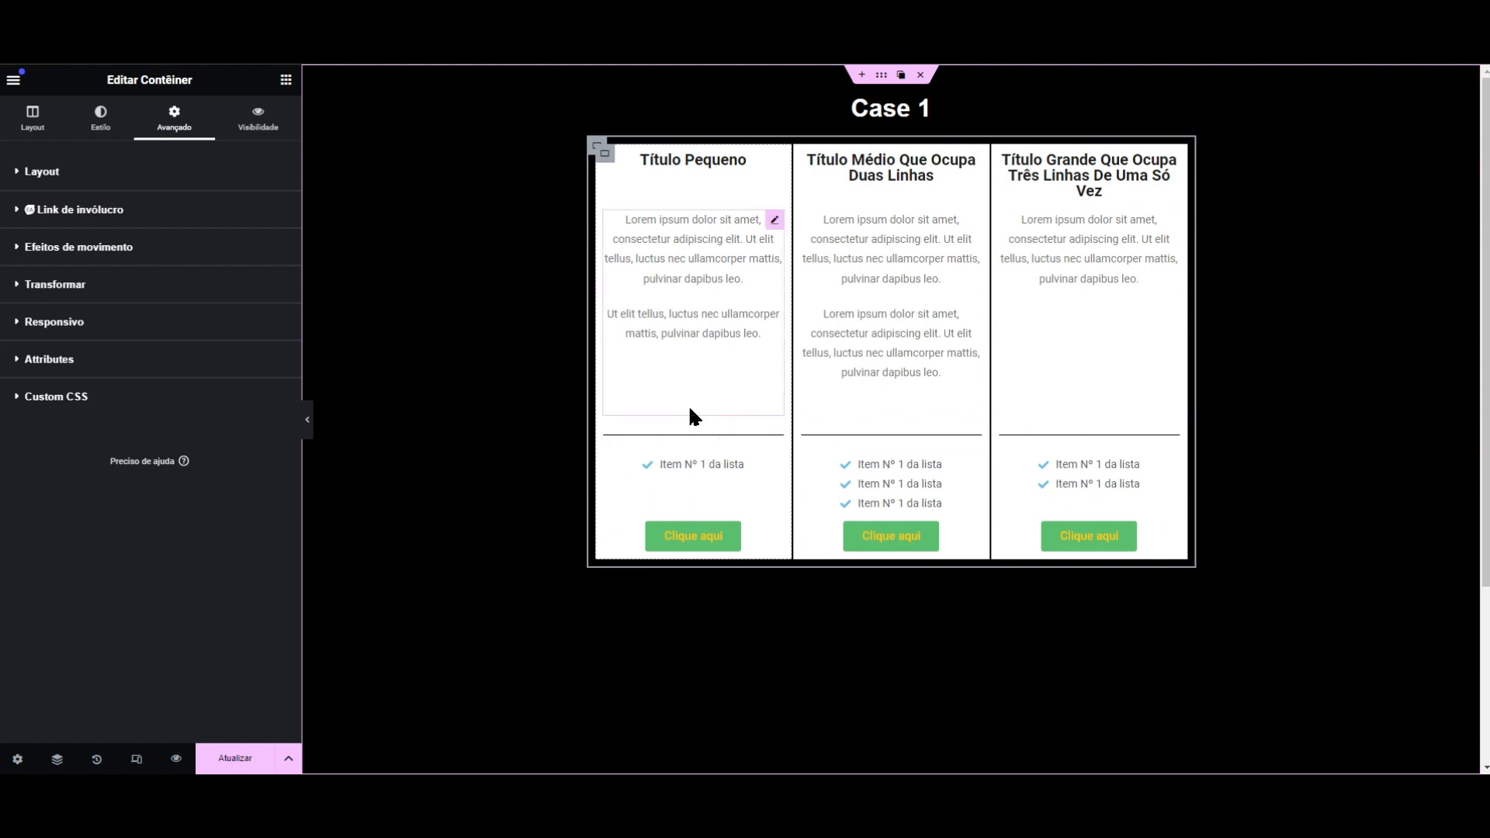
- Preview the three cards in the tablet and mobile layouts to check how their contents align
{"action": "left_click", "coordinate": [136, 759]}
{"action": "left_click", "coordinate": [830, 80]}
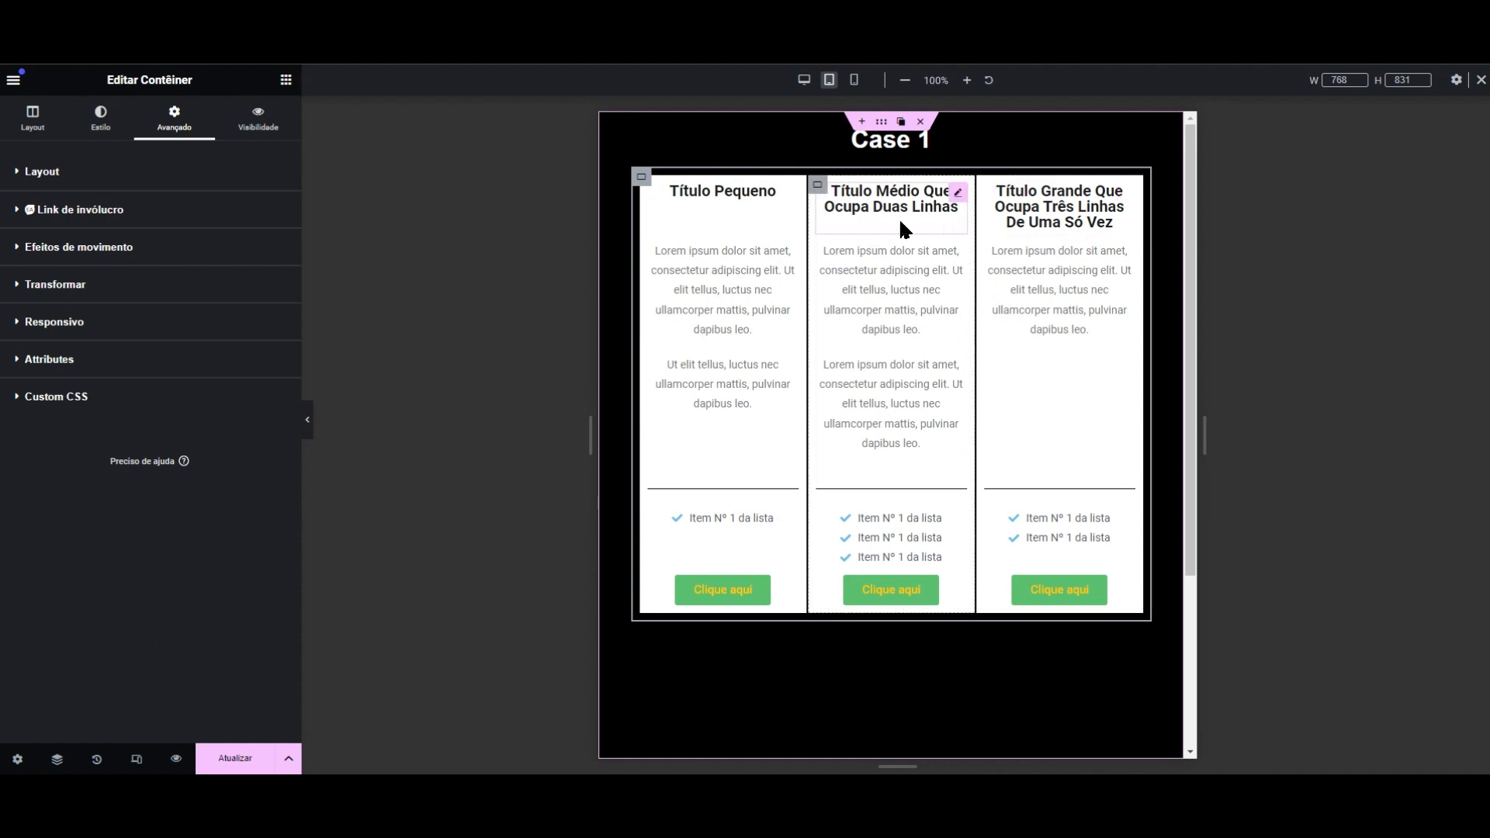
{"action": "left_click", "coordinate": [854, 81]}
{"action": "scroll", "coordinate": [857, 277], "scroll_direction": "down", "scroll_amount": 2}
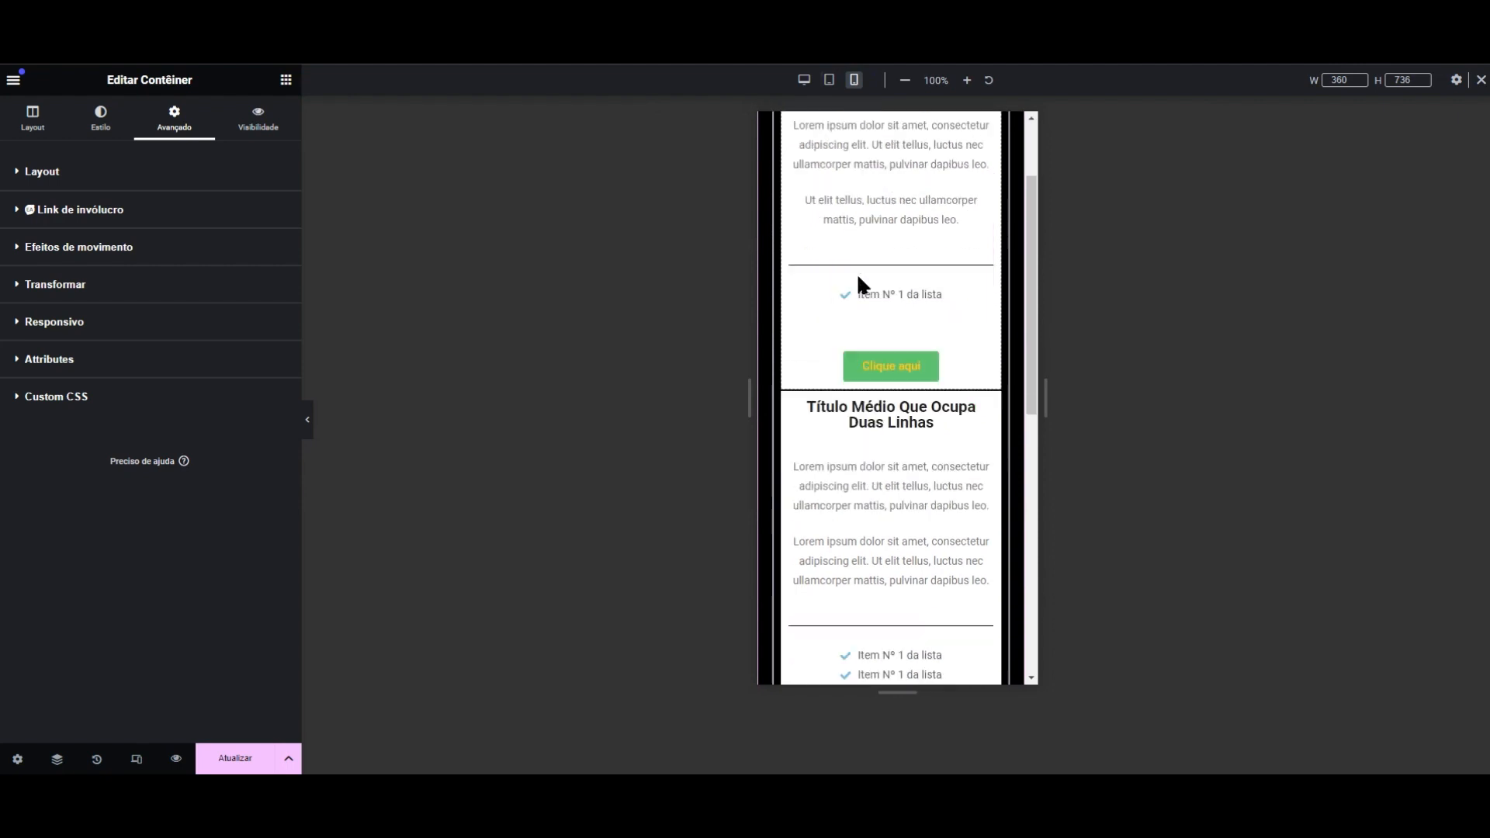
{"action": "scroll", "coordinate": [857, 284], "scroll_direction": "down", "scroll_amount": 4}
{"action": "scroll", "coordinate": [868, 309], "scroll_direction": "up", "scroll_amount": 5}
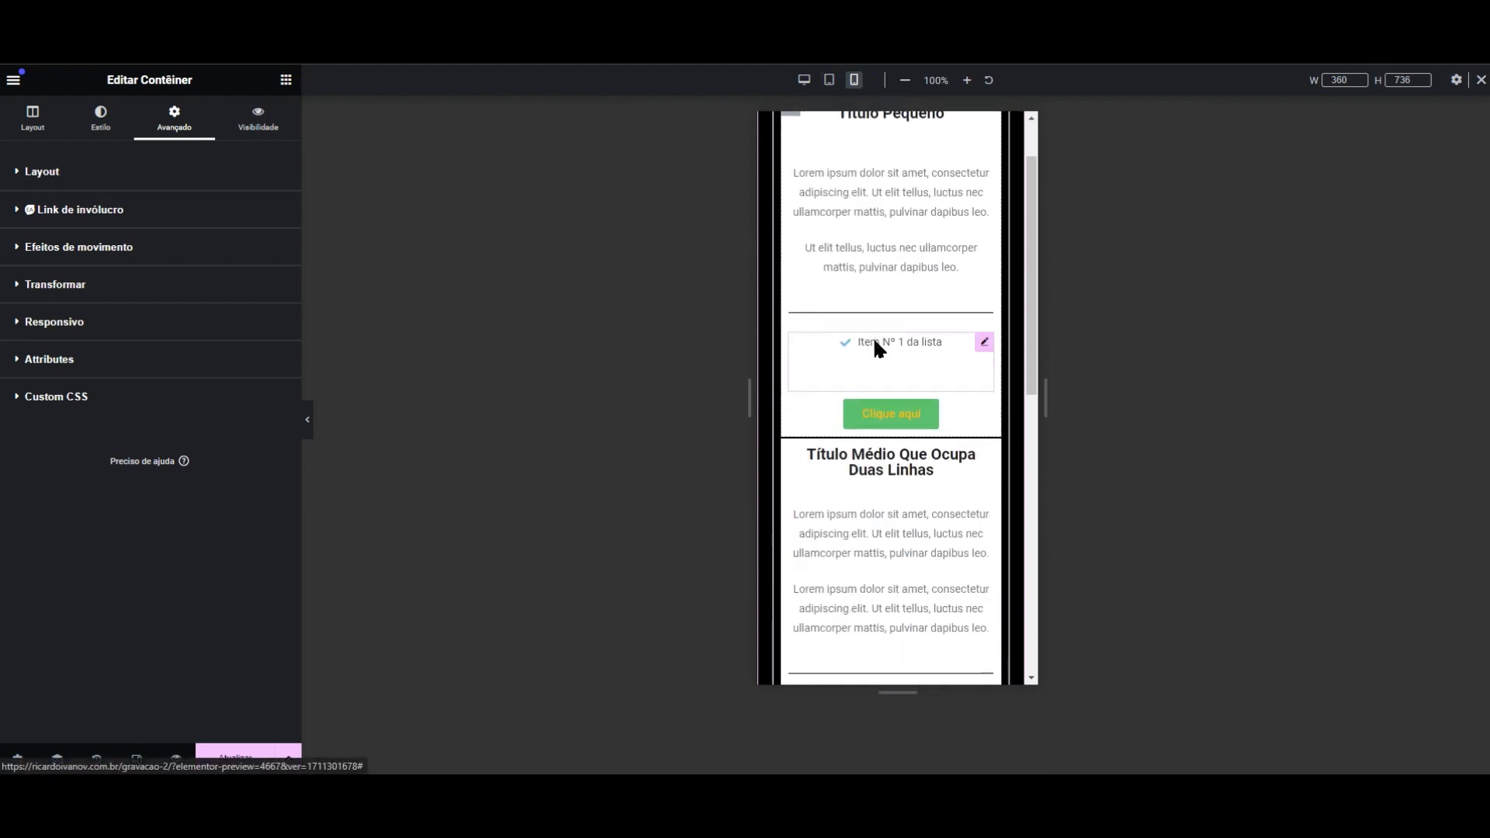
{"action": "scroll", "coordinate": [875, 345], "scroll_direction": "up", "scroll_amount": 1}
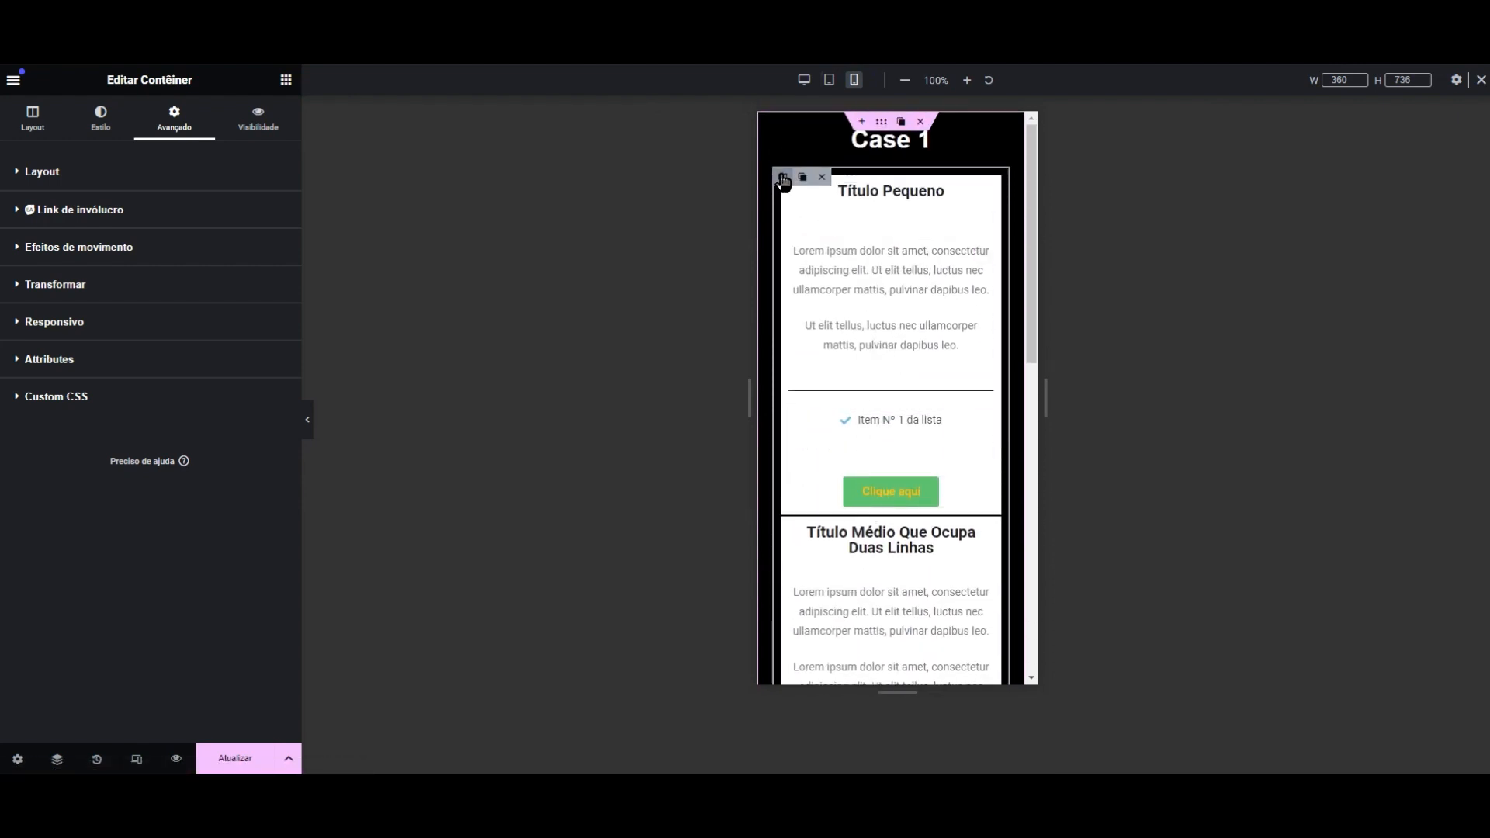
- Set the parent container's mobile column and row gaps to 20 px, check the stacked cards, and return to the desktop view
{"action": "left_click", "coordinate": [32, 118]}
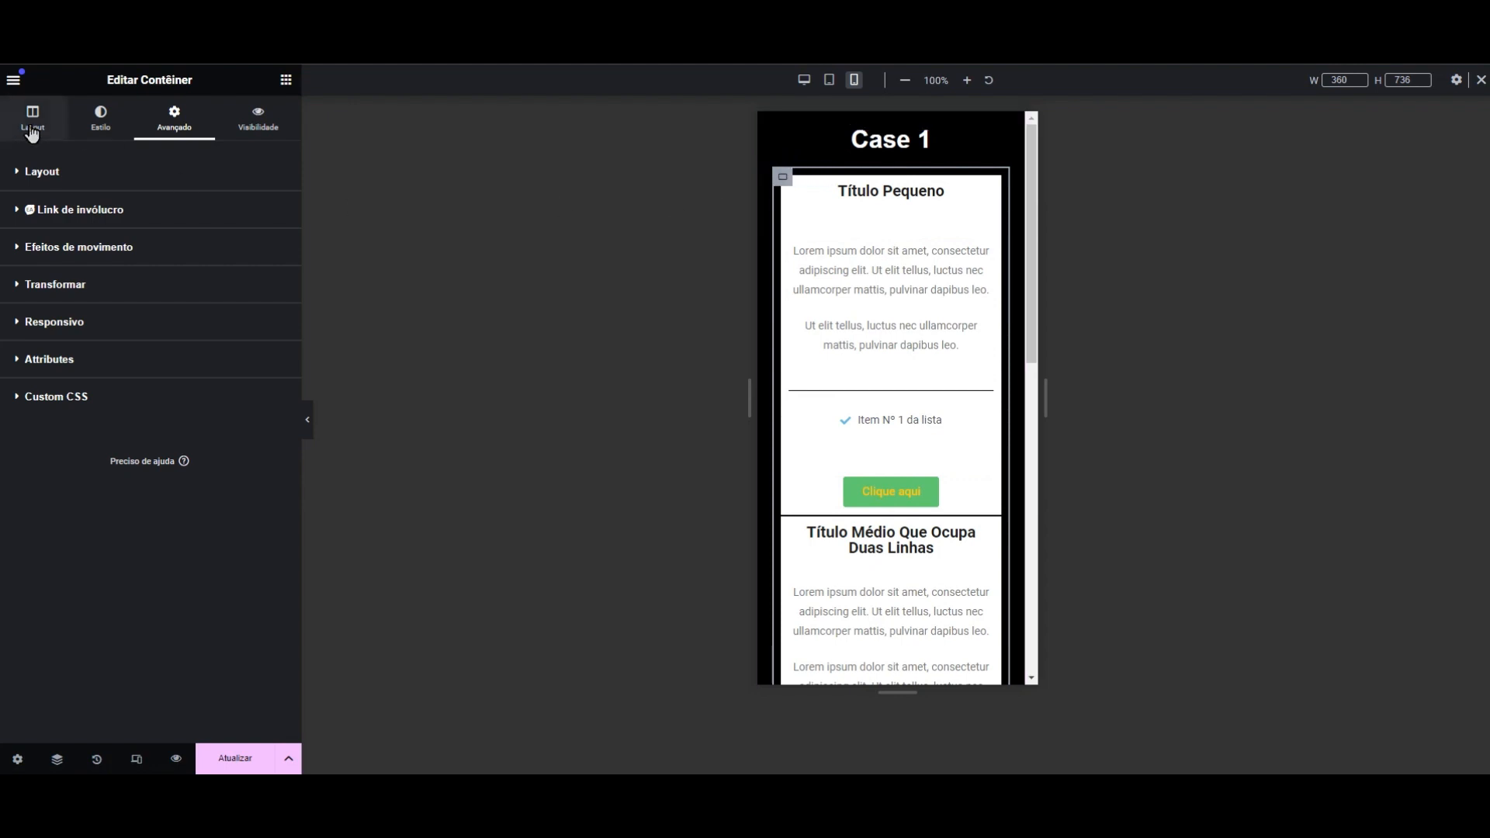
{"action": "left_click", "coordinate": [201, 638]}
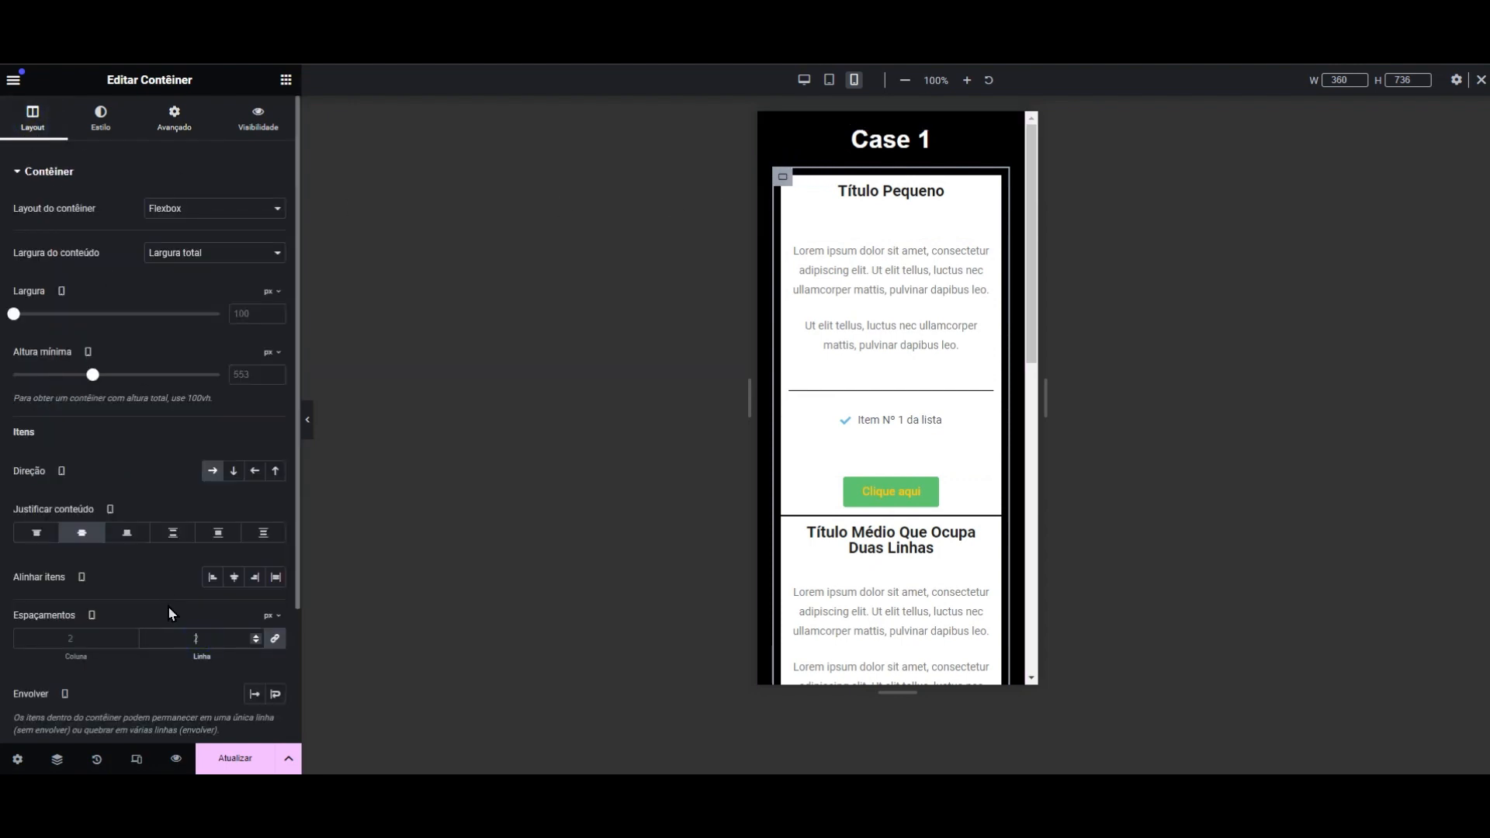
{"action": "type", "text": "0"}
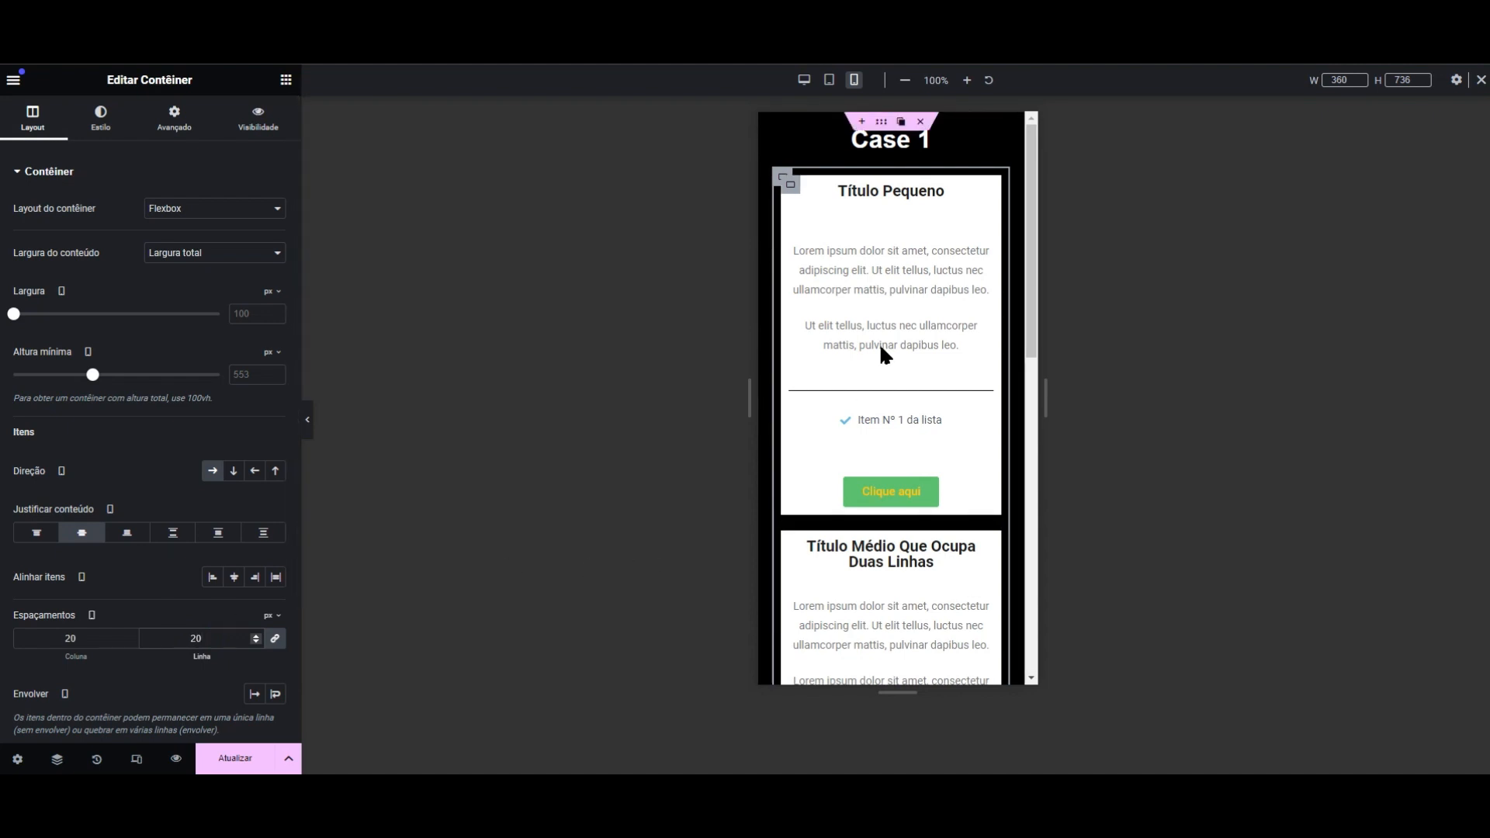
{"action": "scroll", "coordinate": [881, 342], "scroll_direction": "down", "scroll_amount": 9}
{"action": "scroll", "coordinate": [877, 353], "scroll_direction": "up", "scroll_amount": 10}
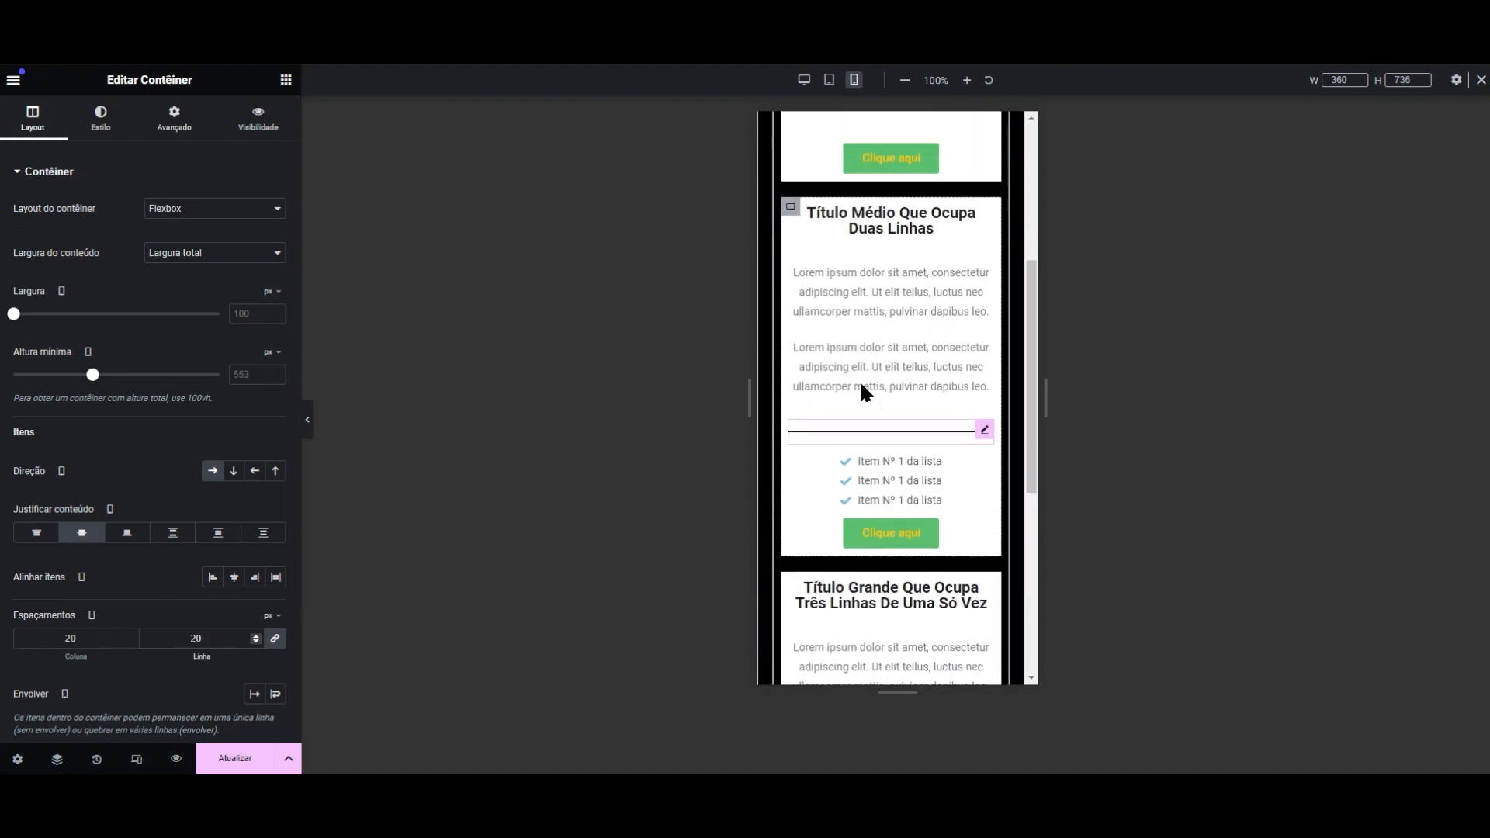
{"action": "left_click", "coordinate": [805, 81]}
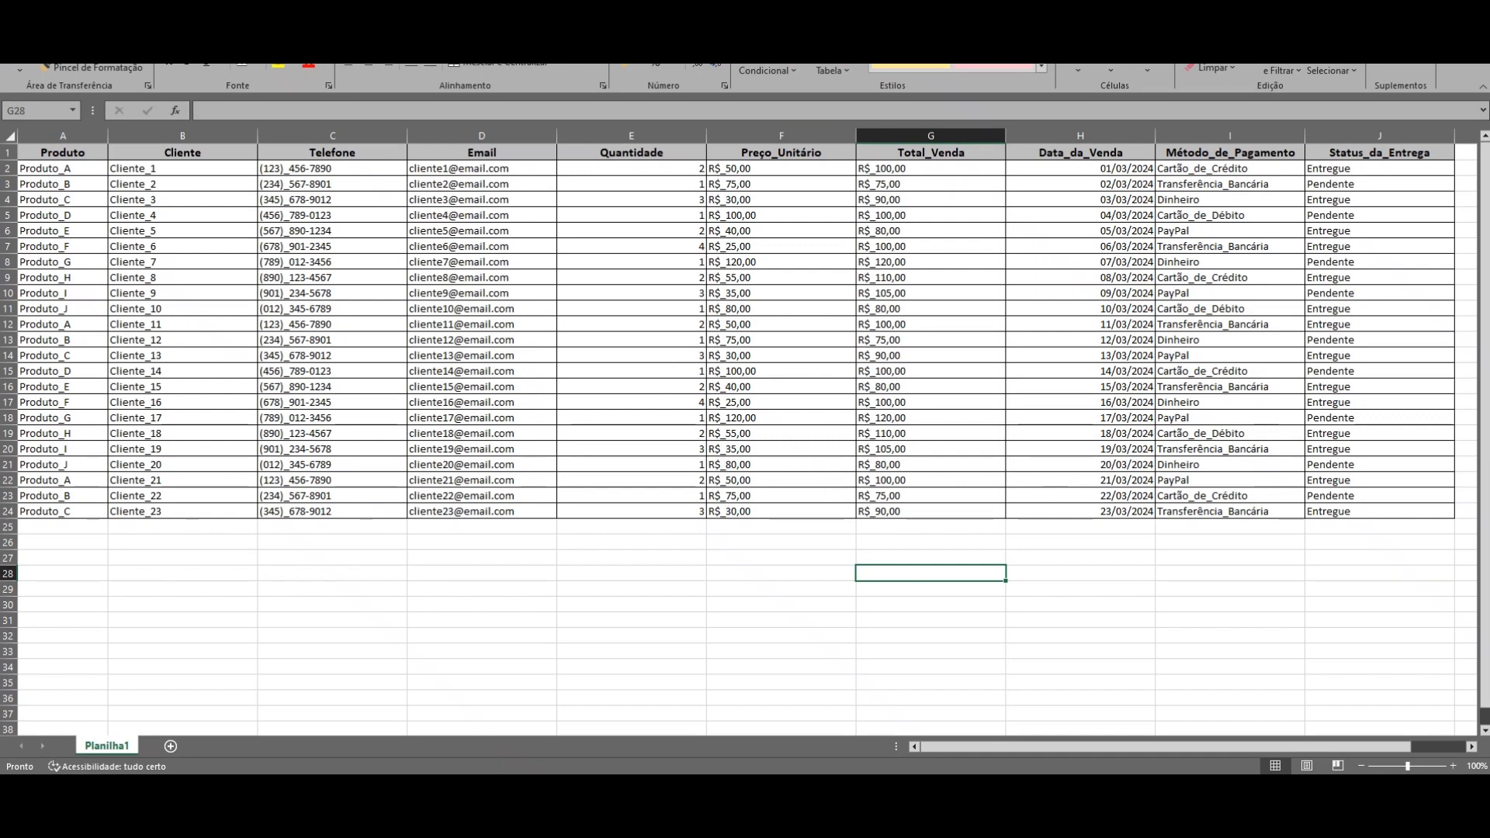
- Switch to the Excel sales sheet and examine the table's full extent, from Produto to Status_da_Entrega
{"action": "left_click", "coordinate": [487, 401]}
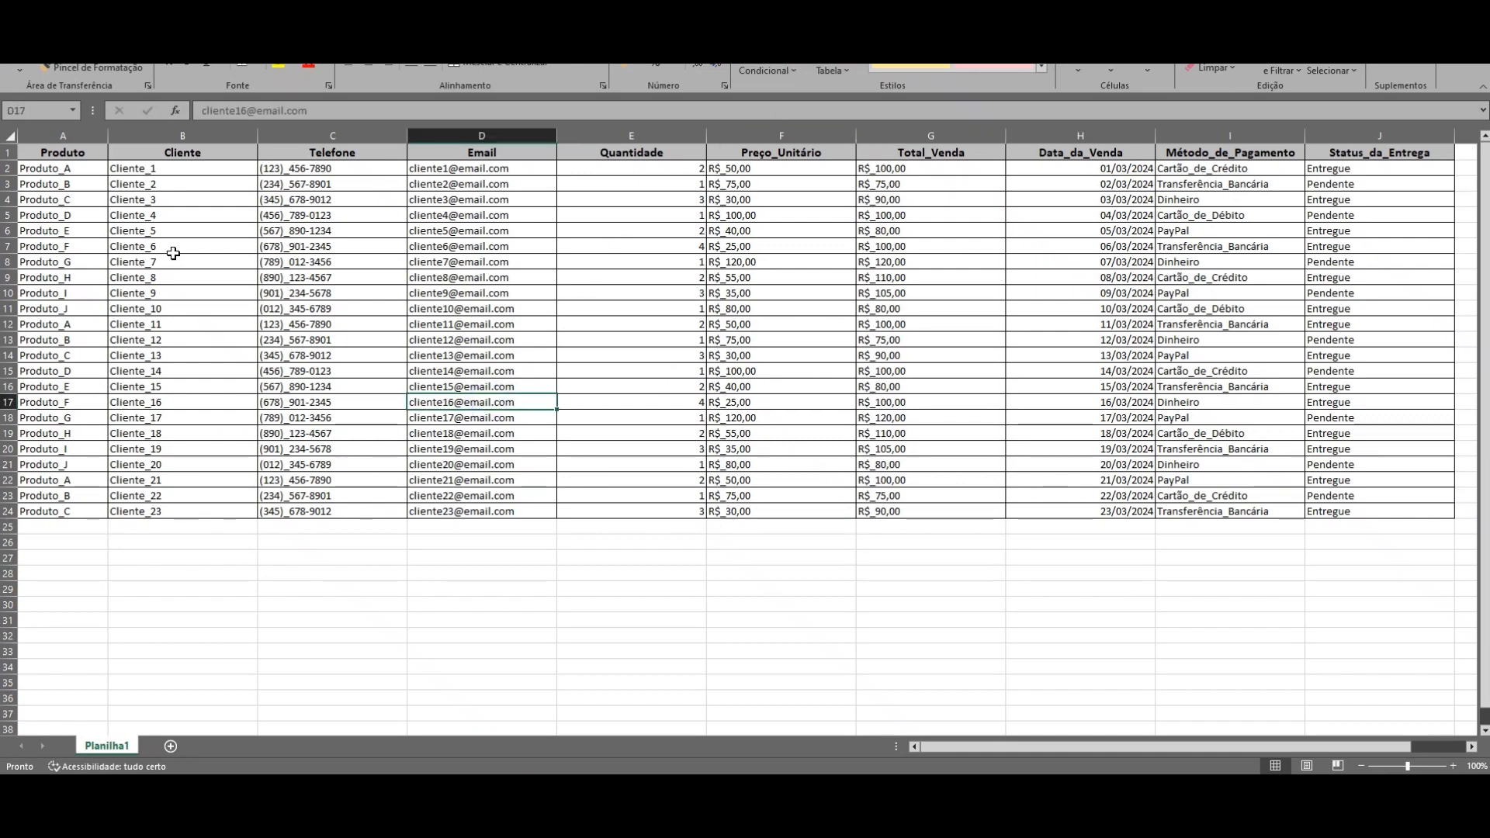
{"action": "left_click_drag", "start_coordinate": [64, 152], "coordinate": [1319, 510]}
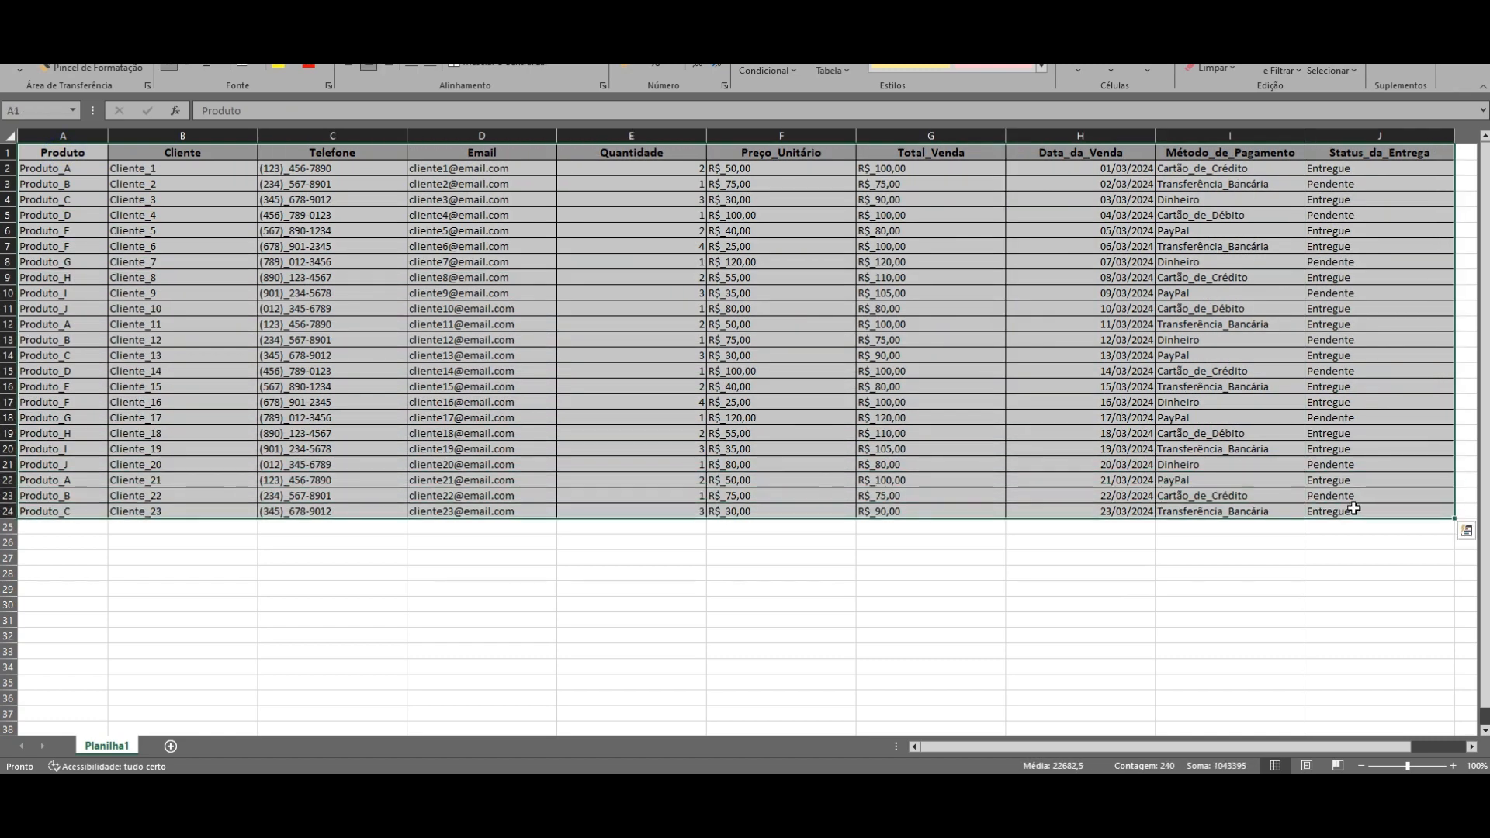
{"action": "left_click", "coordinate": [604, 388]}
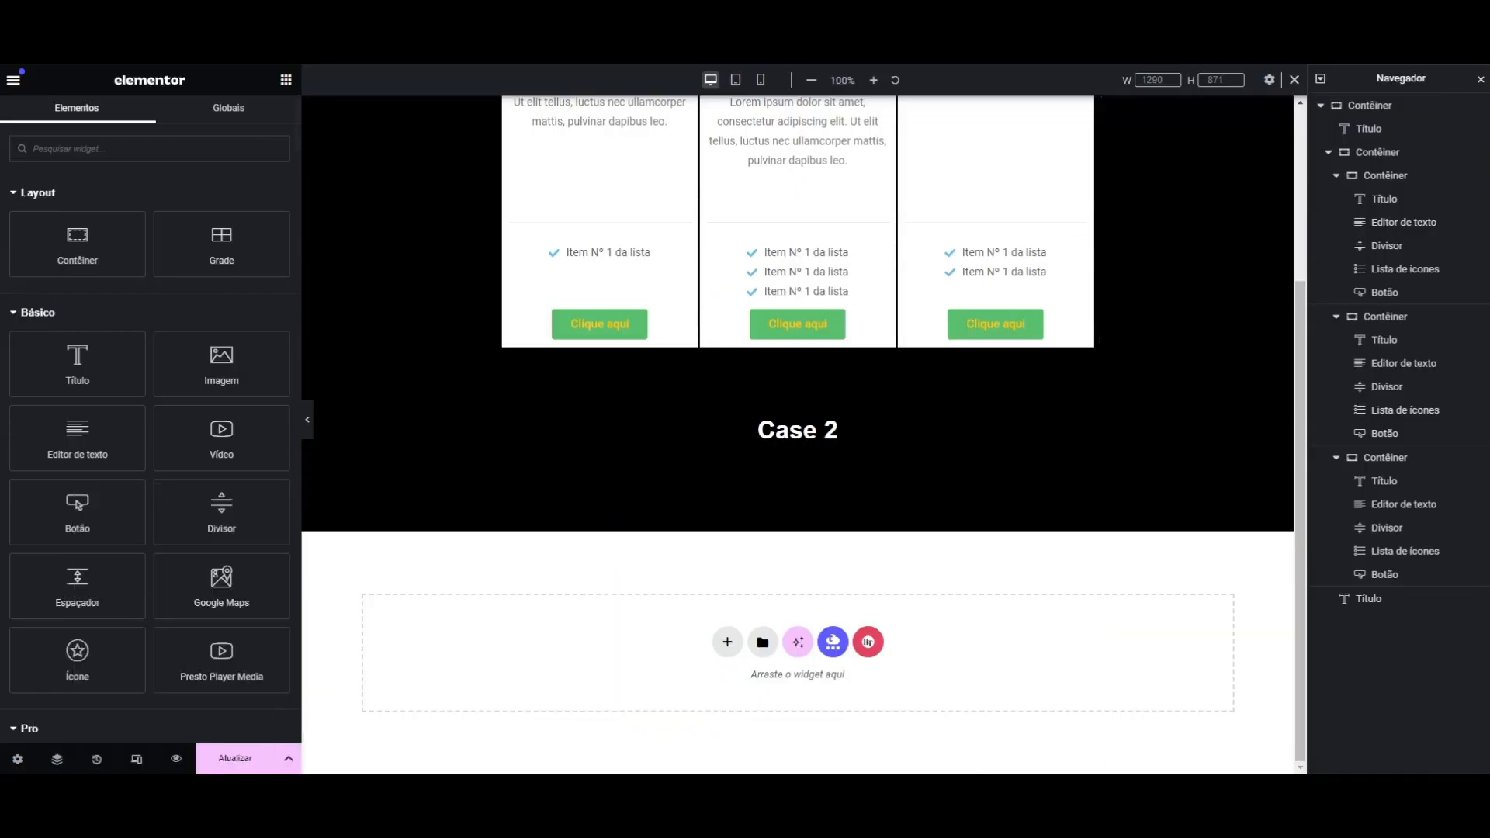
{"action": "left_click", "coordinate": [132, 702]}
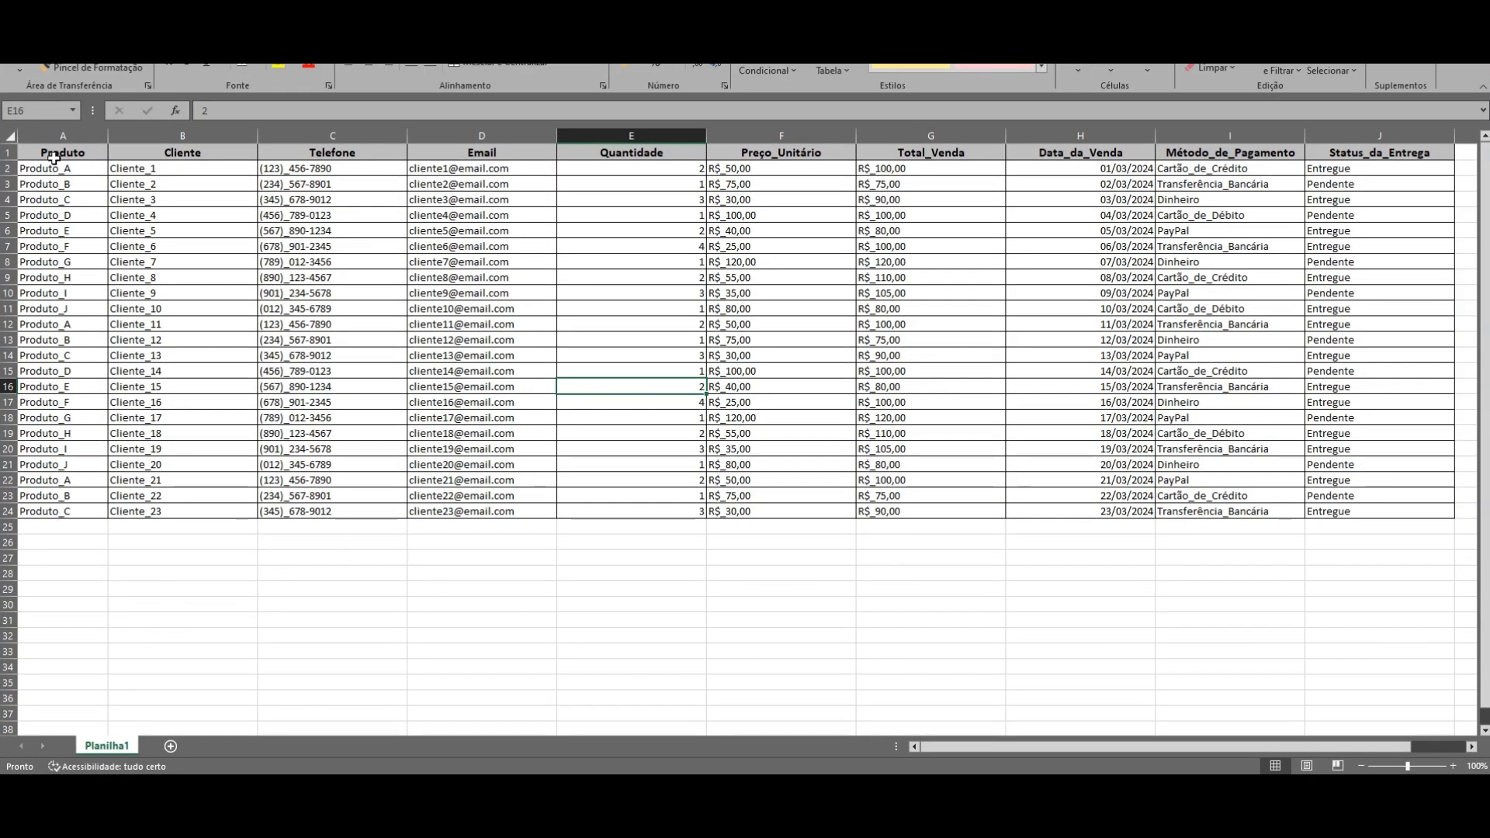
{"action": "left_click_drag", "start_coordinate": [70, 367], "coordinate": [947, 598]}
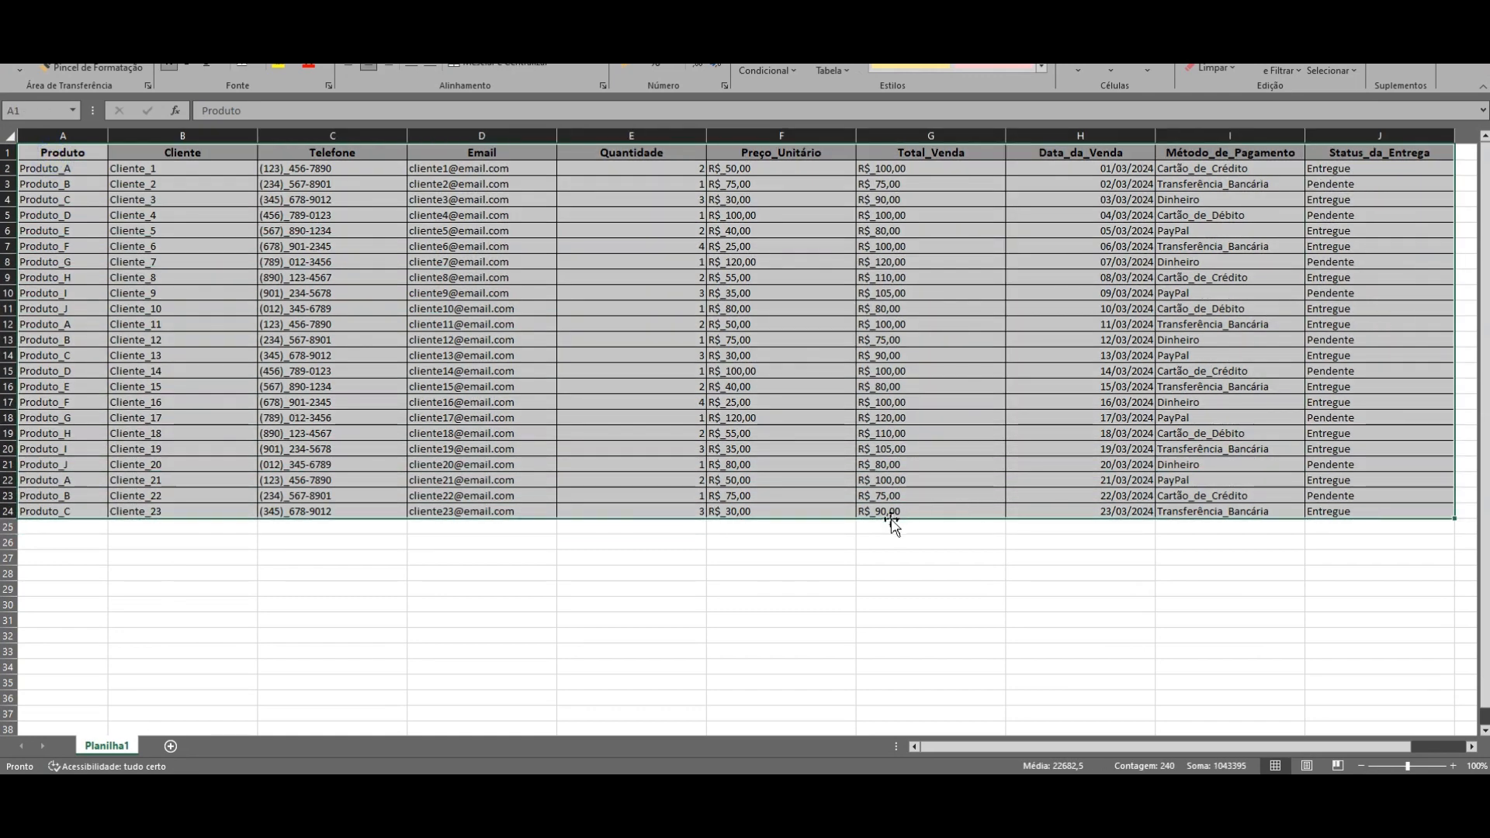
{"action": "left_click", "coordinate": [787, 539]}
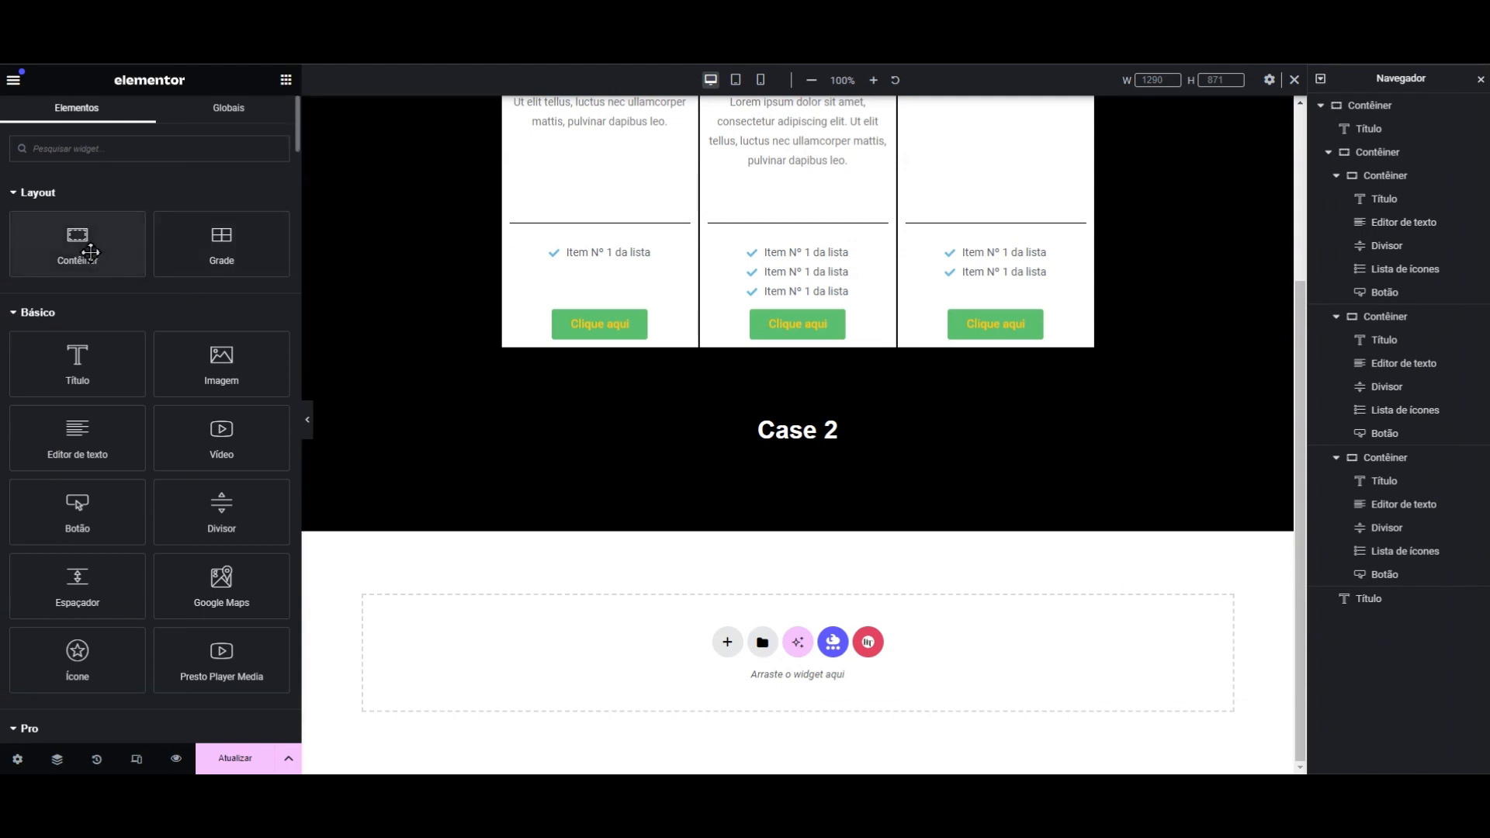
- Add a container below the Case 2 title, duplicate it, and nest one container inside the other
{"action": "left_click_drag", "start_coordinate": [91, 252], "coordinate": [803, 449]}
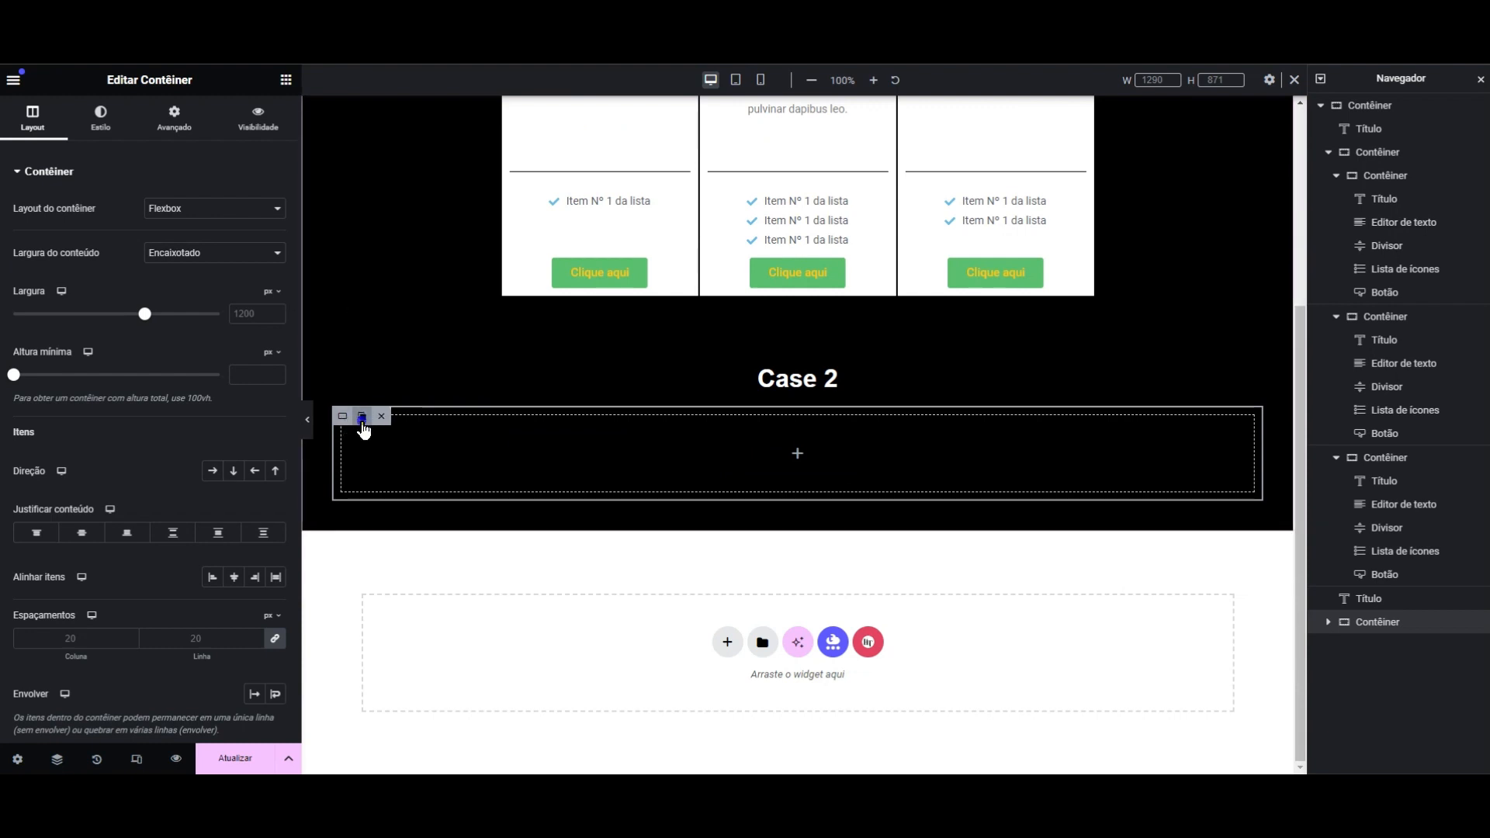
{"action": "left_click", "coordinate": [361, 424]}
{"action": "left_click_drag", "start_coordinate": [344, 471], "coordinate": [420, 415]}
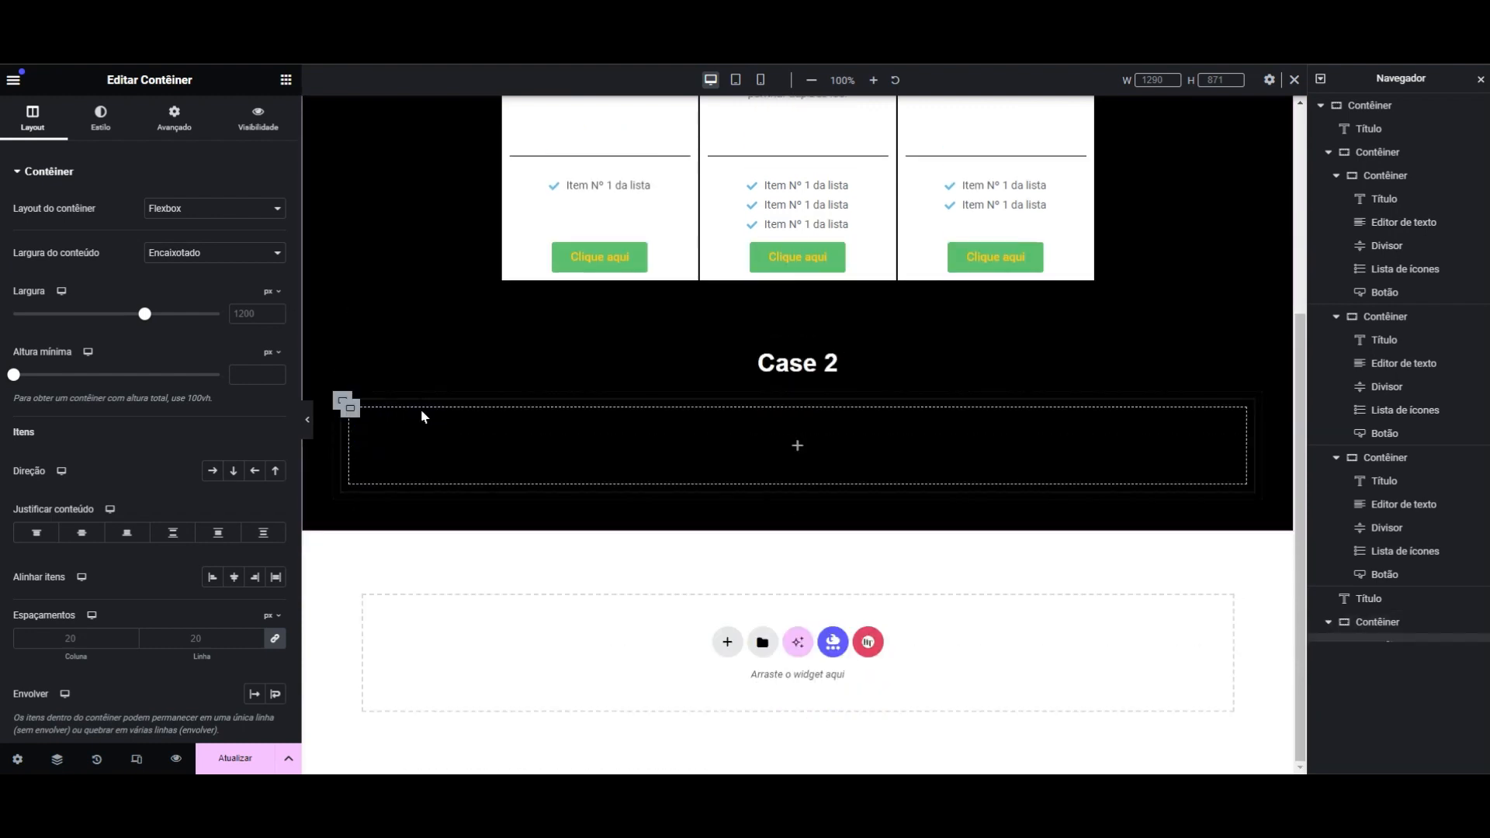
{"action": "left_click", "coordinate": [286, 84]}
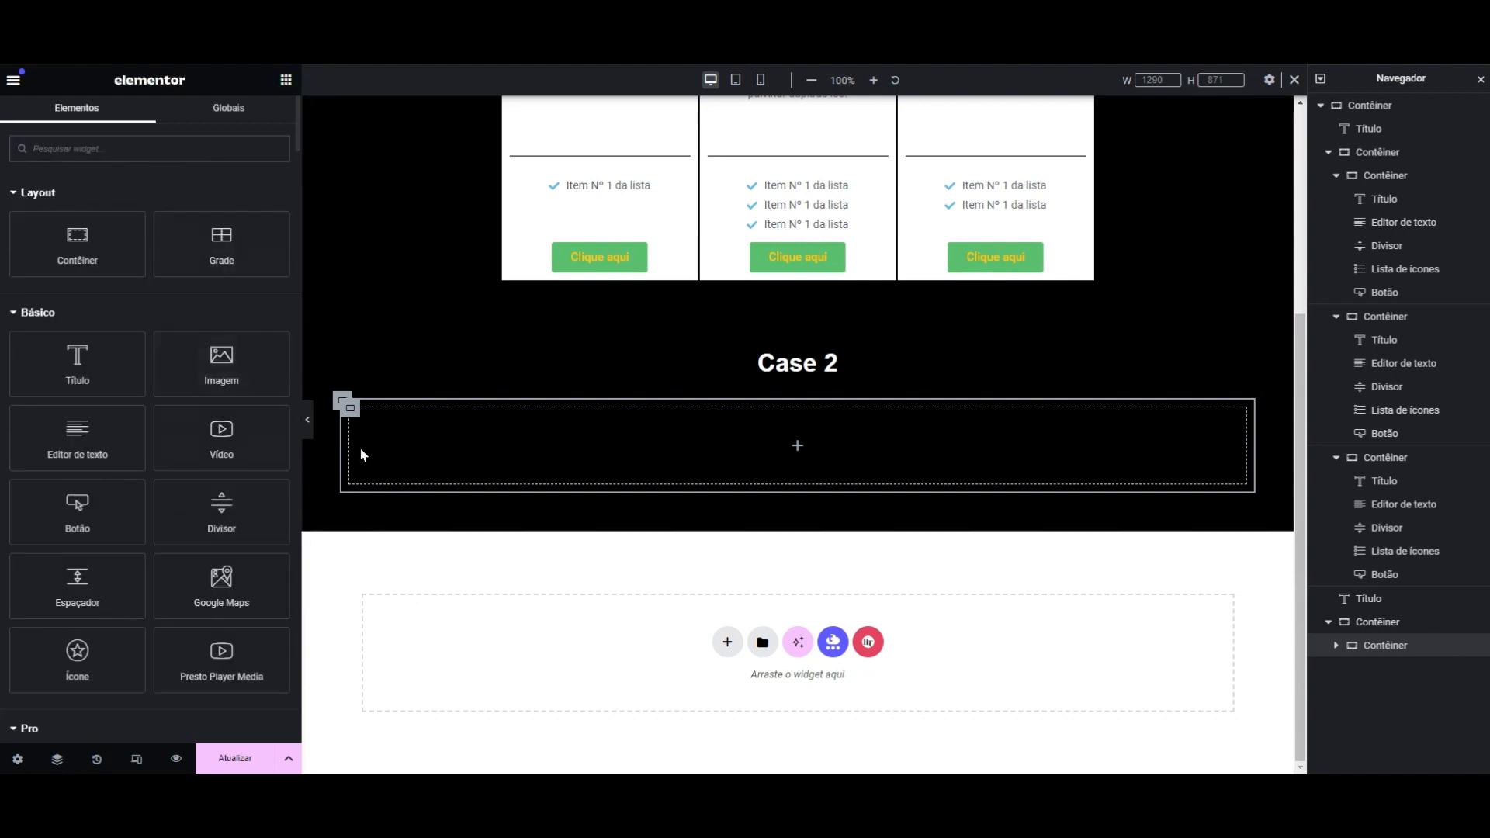
- Add an image widget inside the nested Case 2 container and insert tabela-exemplo.png from the media library
{"action": "left_click_drag", "start_coordinate": [263, 354], "coordinate": [575, 431]}
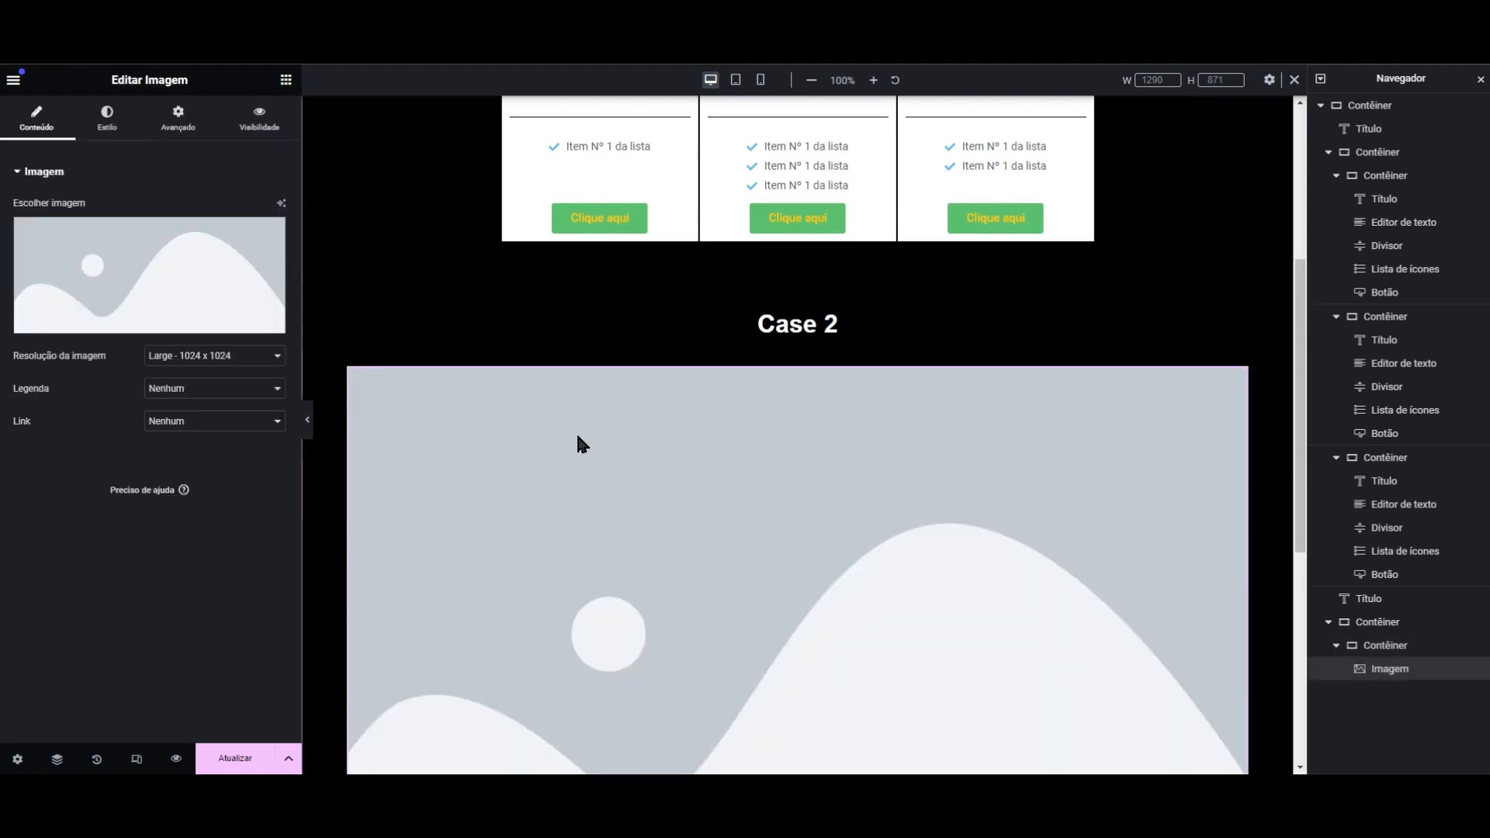
{"action": "left_click", "coordinate": [177, 273]}
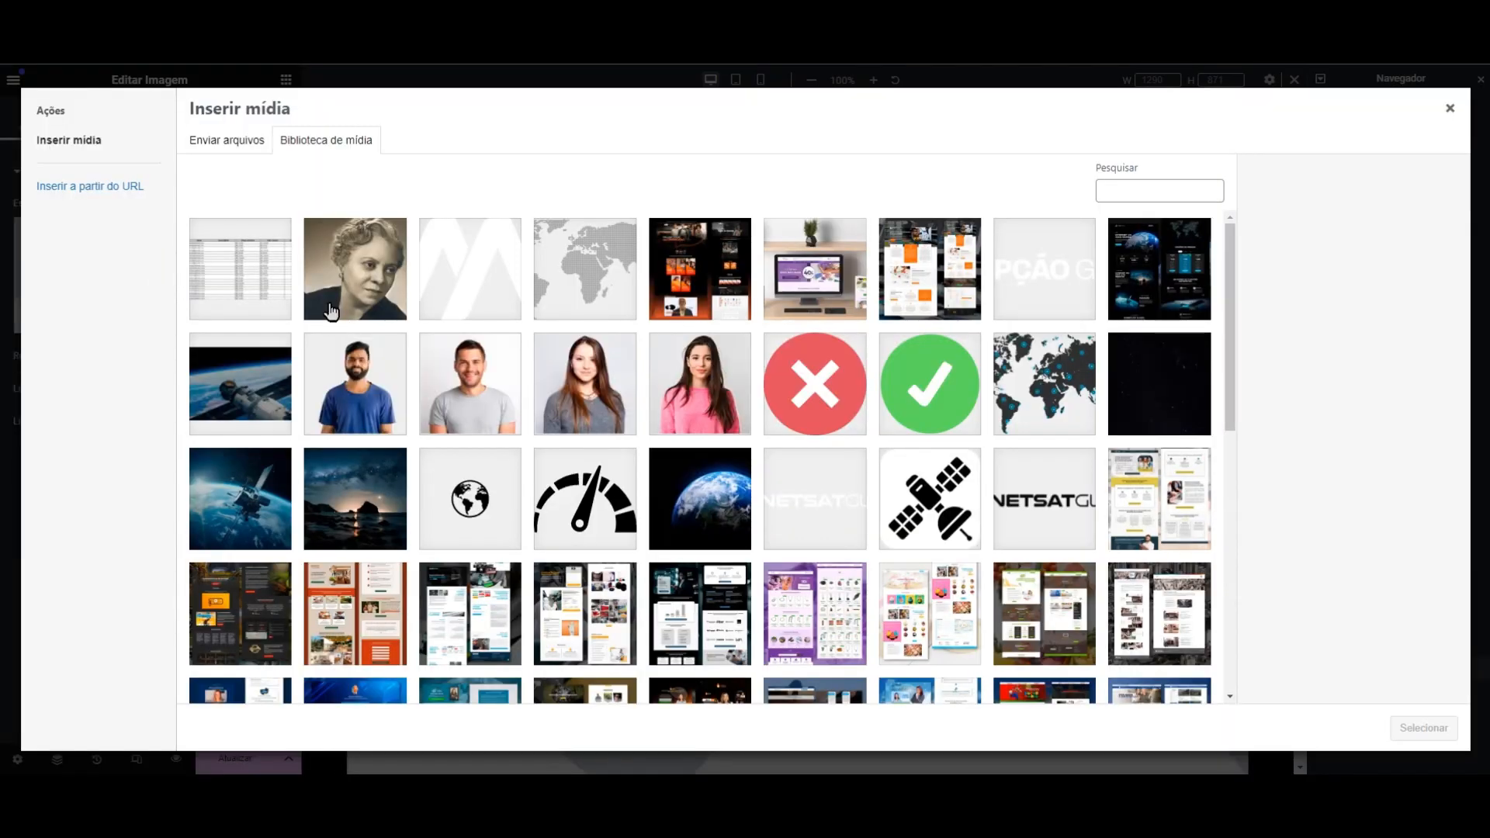
{"action": "left_click", "coordinate": [260, 286]}
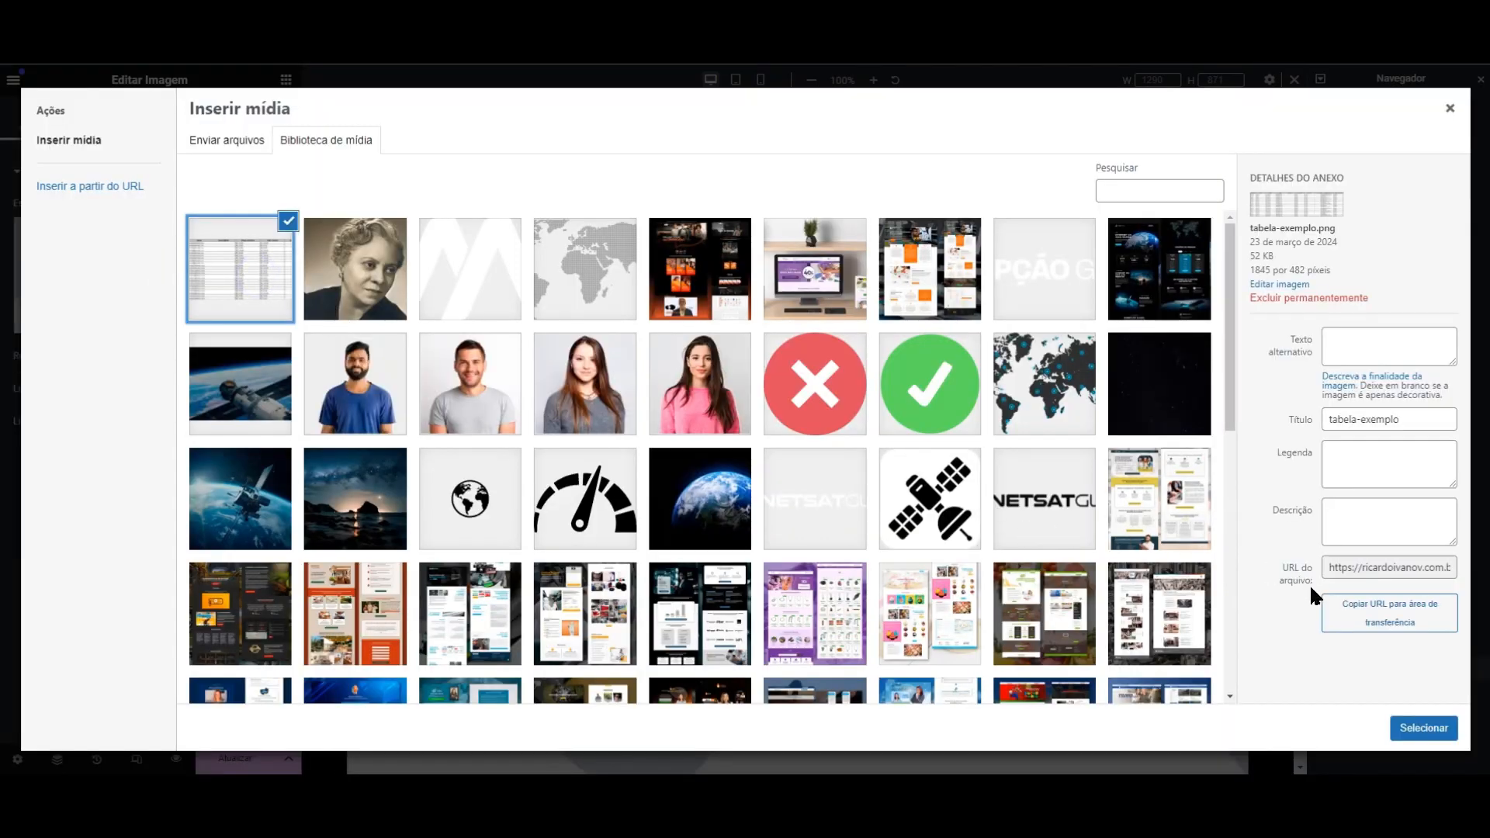
{"action": "left_click", "coordinate": [1422, 727]}
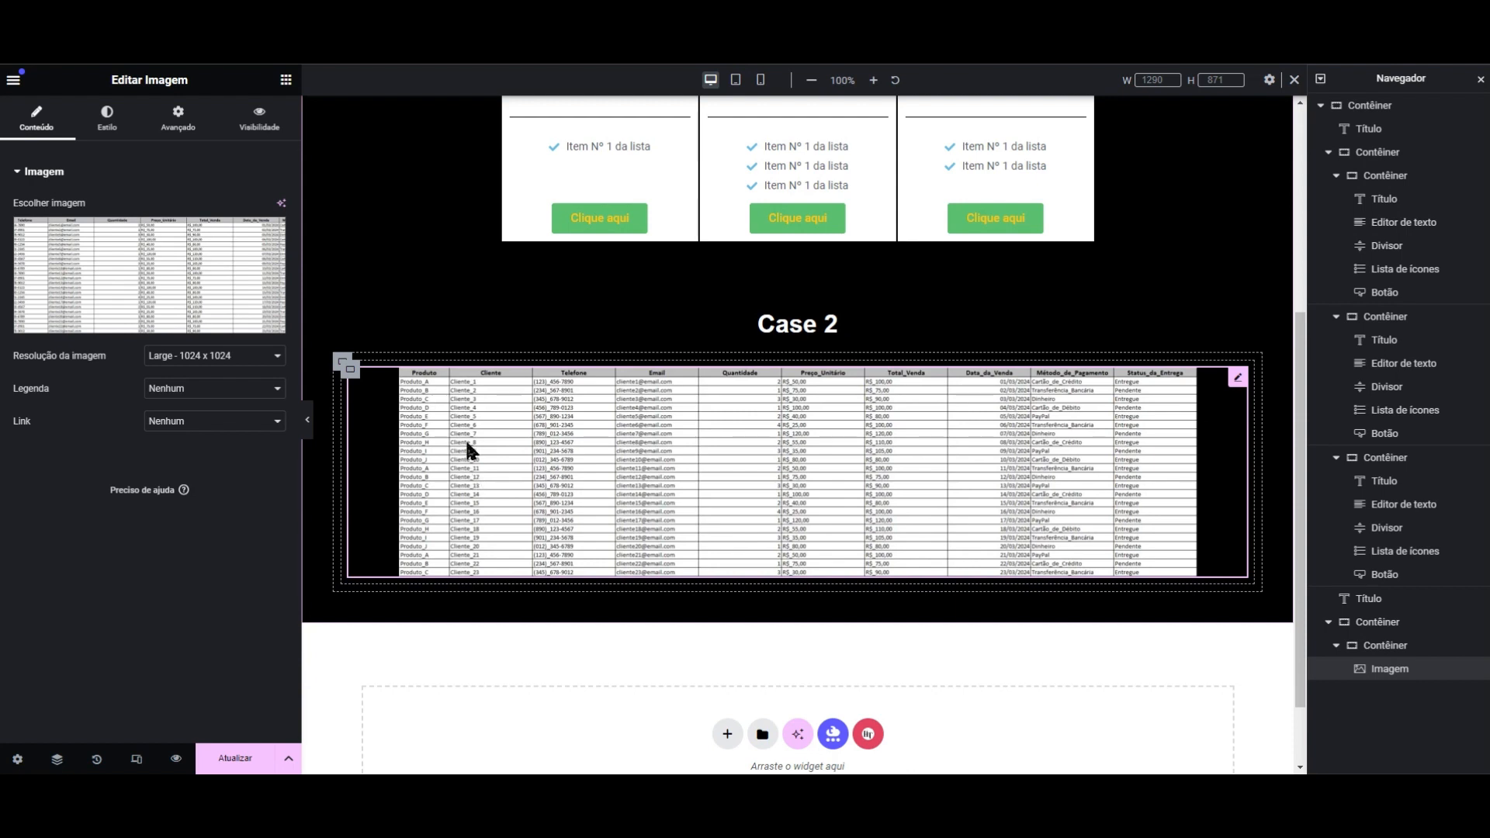
- Link the table image to its media file (Arquivo de mídia) and set Lightbox to Sim
{"action": "left_click", "coordinate": [211, 423]}
{"action": "left_click", "coordinate": [201, 449]}
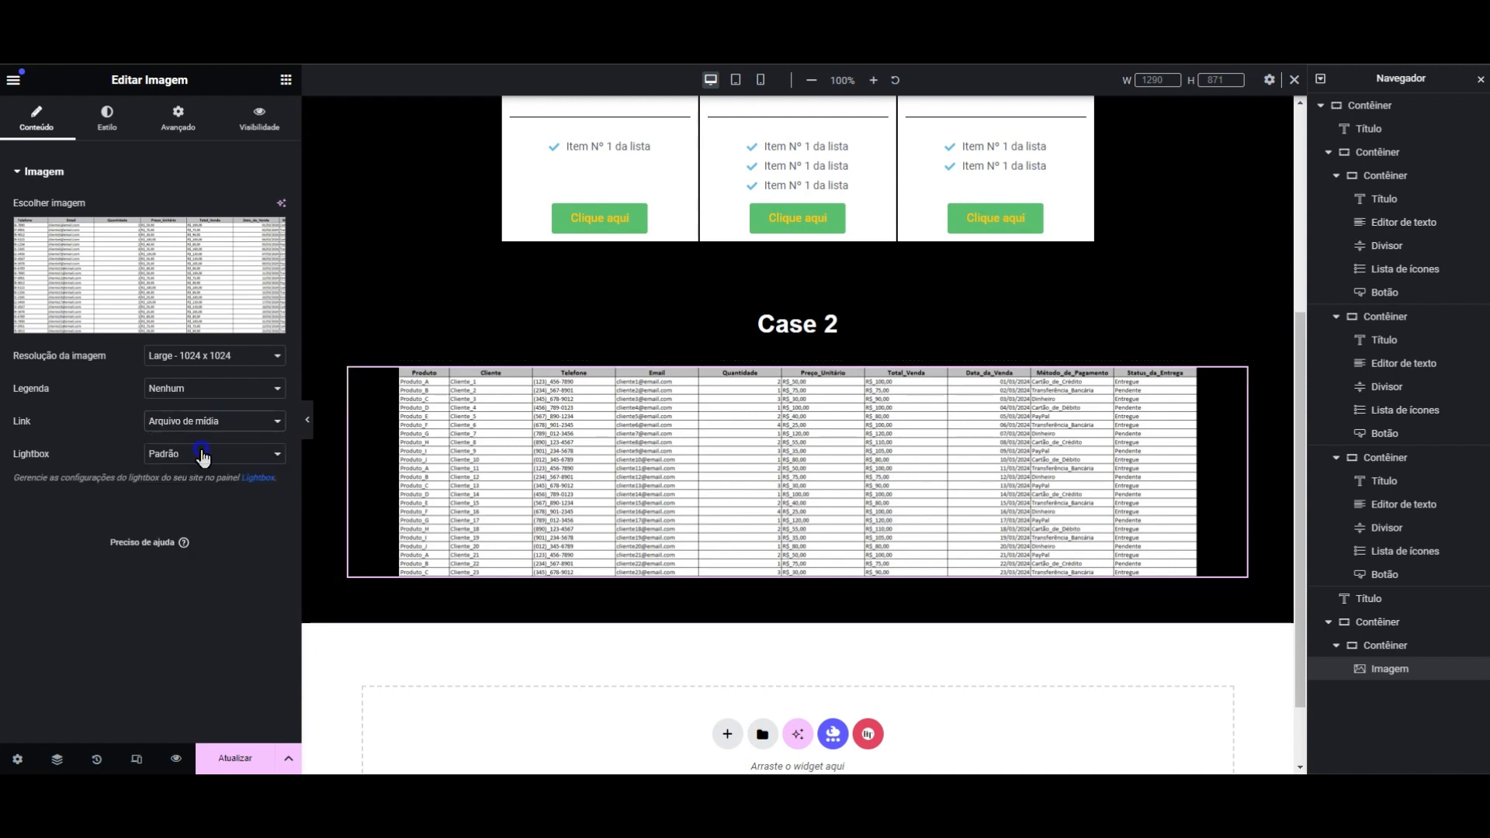
{"action": "left_click", "coordinate": [203, 455]}
{"action": "left_click", "coordinate": [206, 482]}
- Preview the page at full width, open the table image in the lightbox, and zoom and pan across all its columns
{"action": "left_click", "coordinate": [307, 420]}
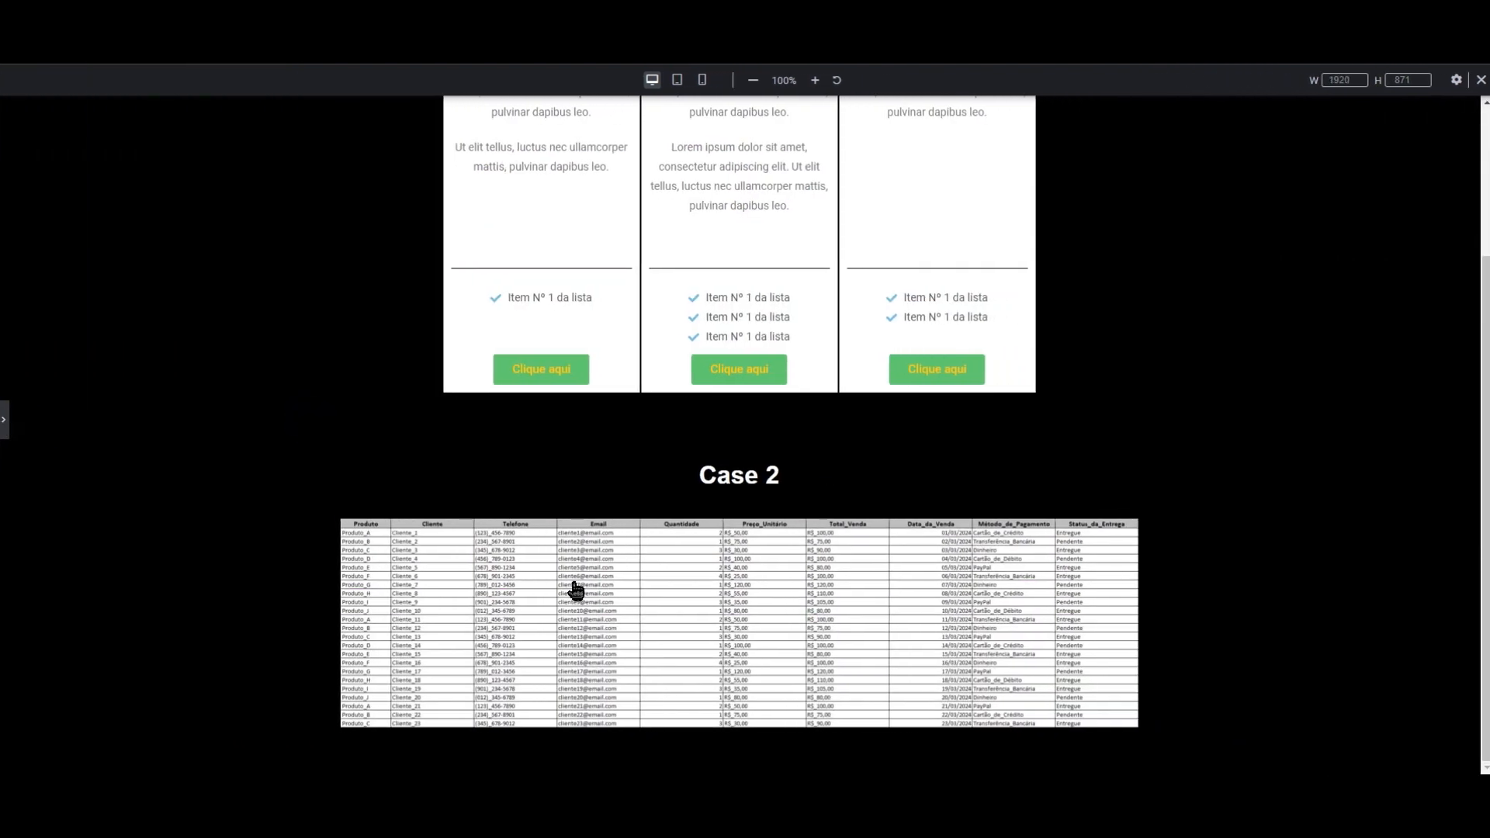
{"action": "left_click", "coordinate": [574, 590]}
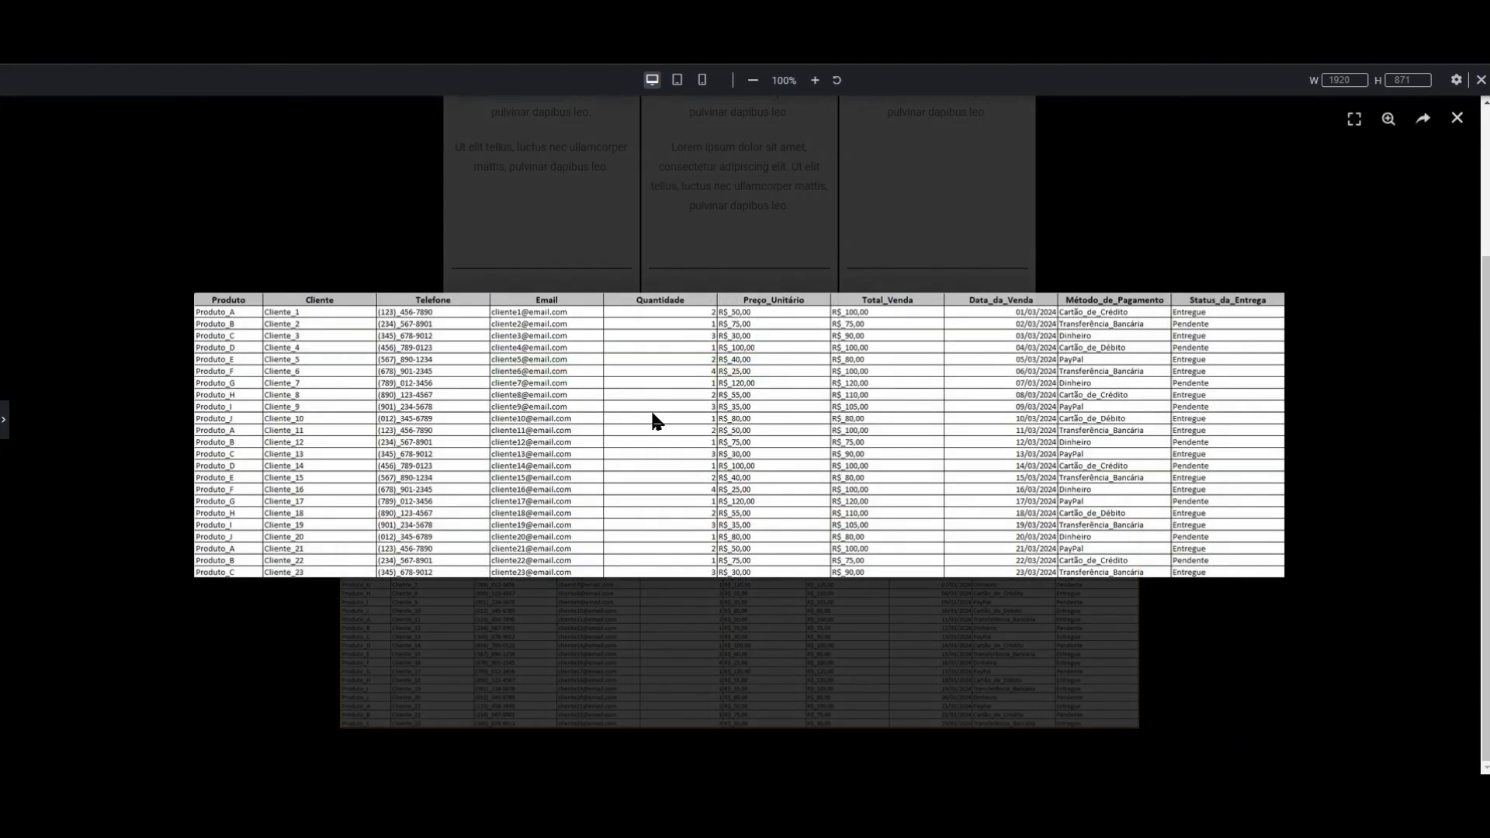
{"action": "left_click", "coordinate": [1388, 120]}
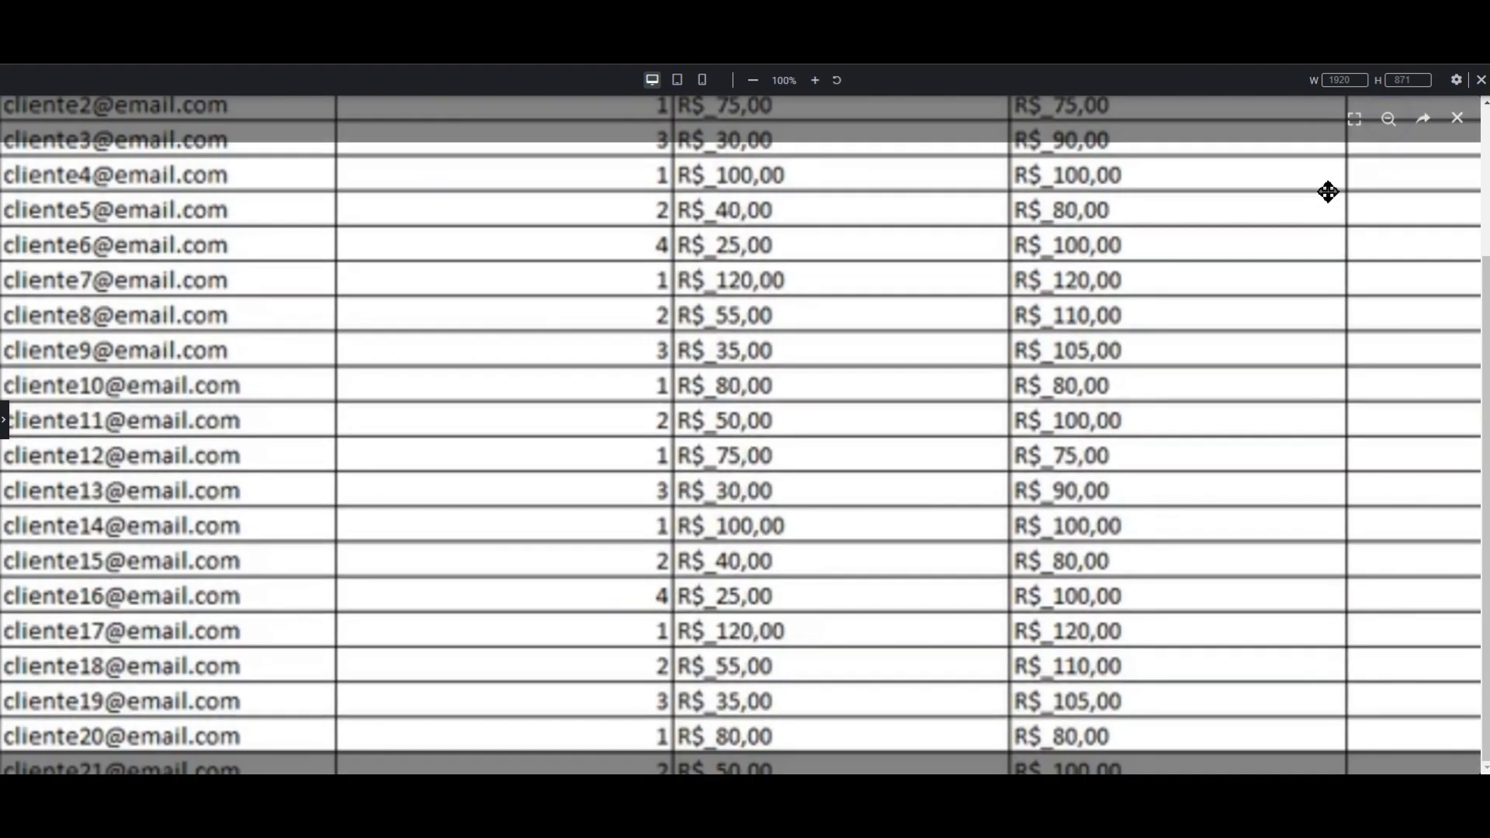
{"action": "left_click_drag", "start_coordinate": [724, 299], "coordinate": [679, 550]}
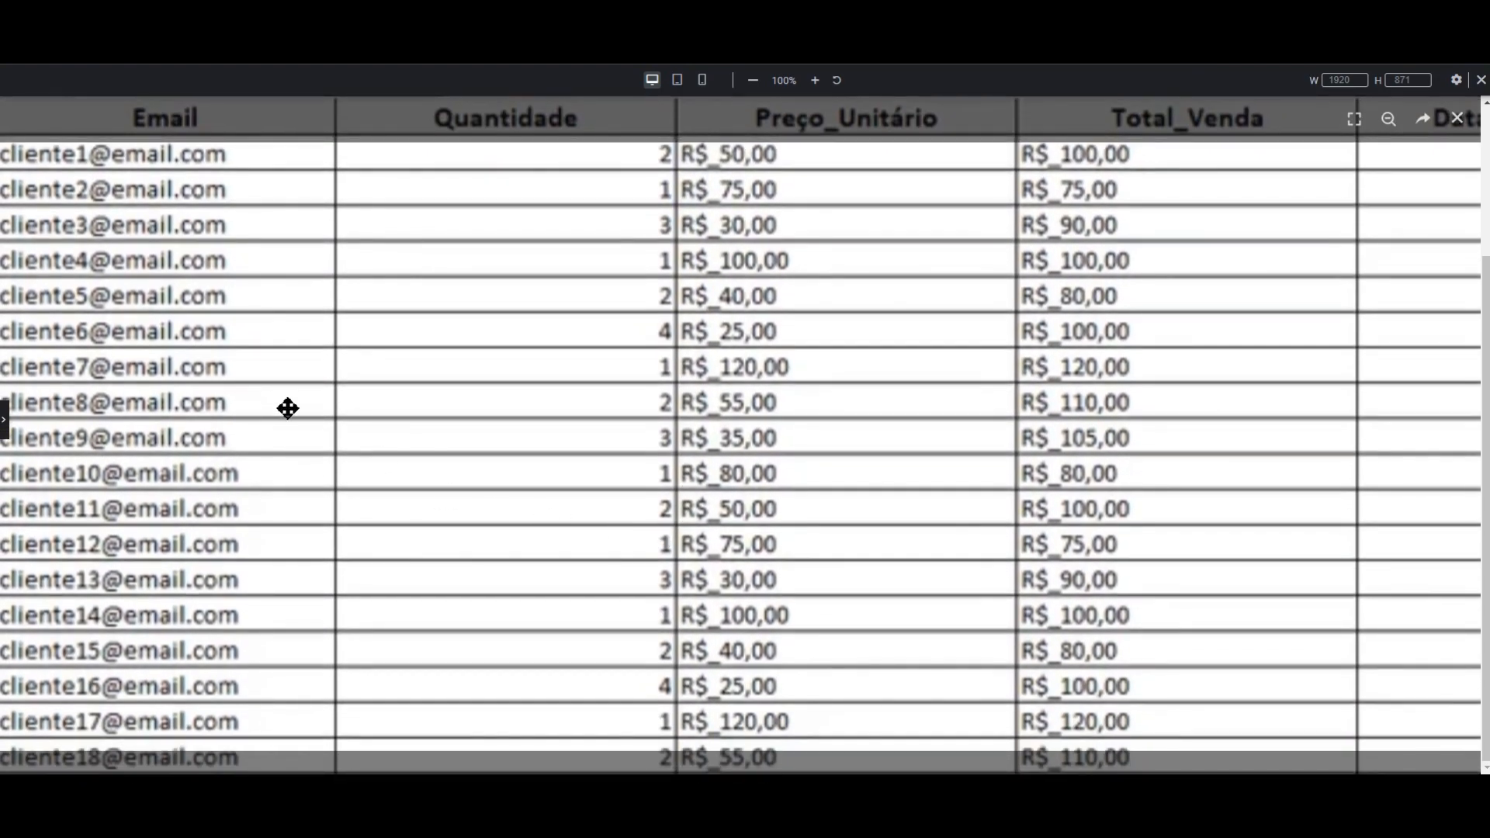
{"action": "left_click_drag", "start_coordinate": [290, 406], "coordinate": [841, 419]}
{"action": "left_click_drag", "start_coordinate": [200, 373], "coordinate": [606, 406]}
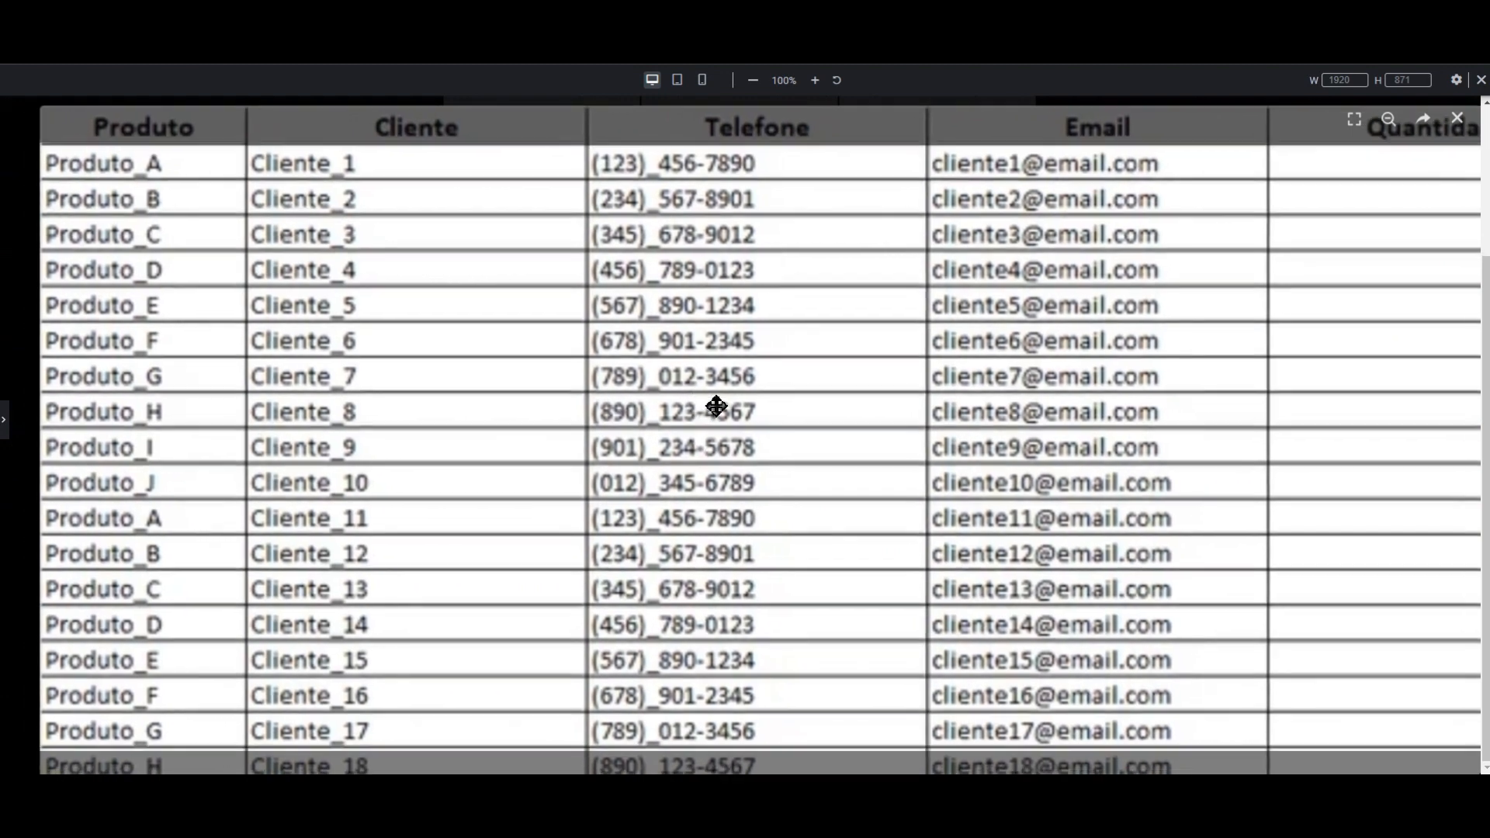
{"action": "left_click_drag", "start_coordinate": [1277, 403], "coordinate": [1021, 403]}
{"action": "left_click_drag", "start_coordinate": [1187, 400], "coordinate": [822, 398]}
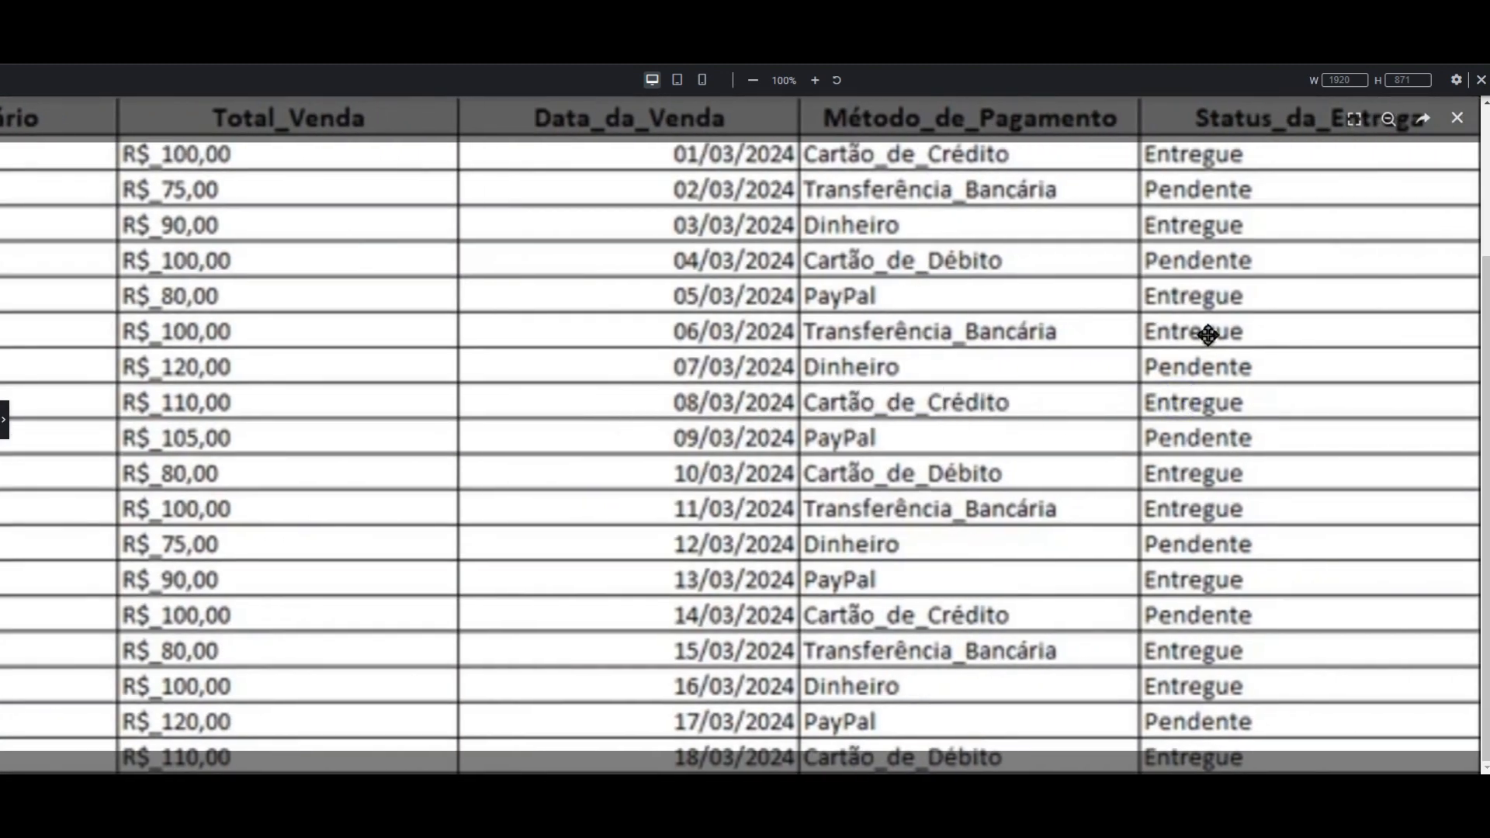
{"action": "left_click", "coordinate": [1457, 118]}
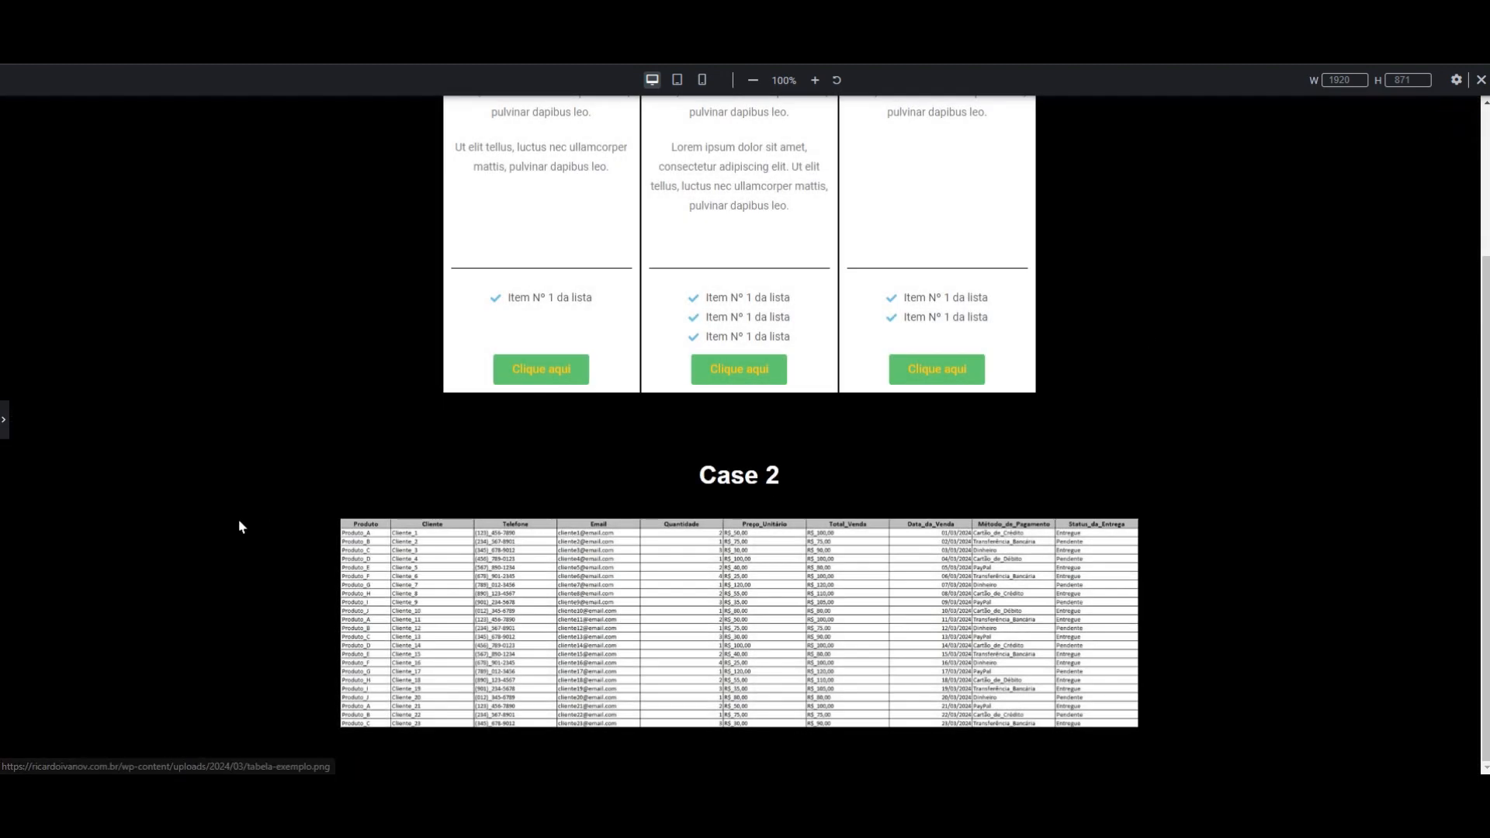
{"action": "left_click", "coordinate": [4, 425]}
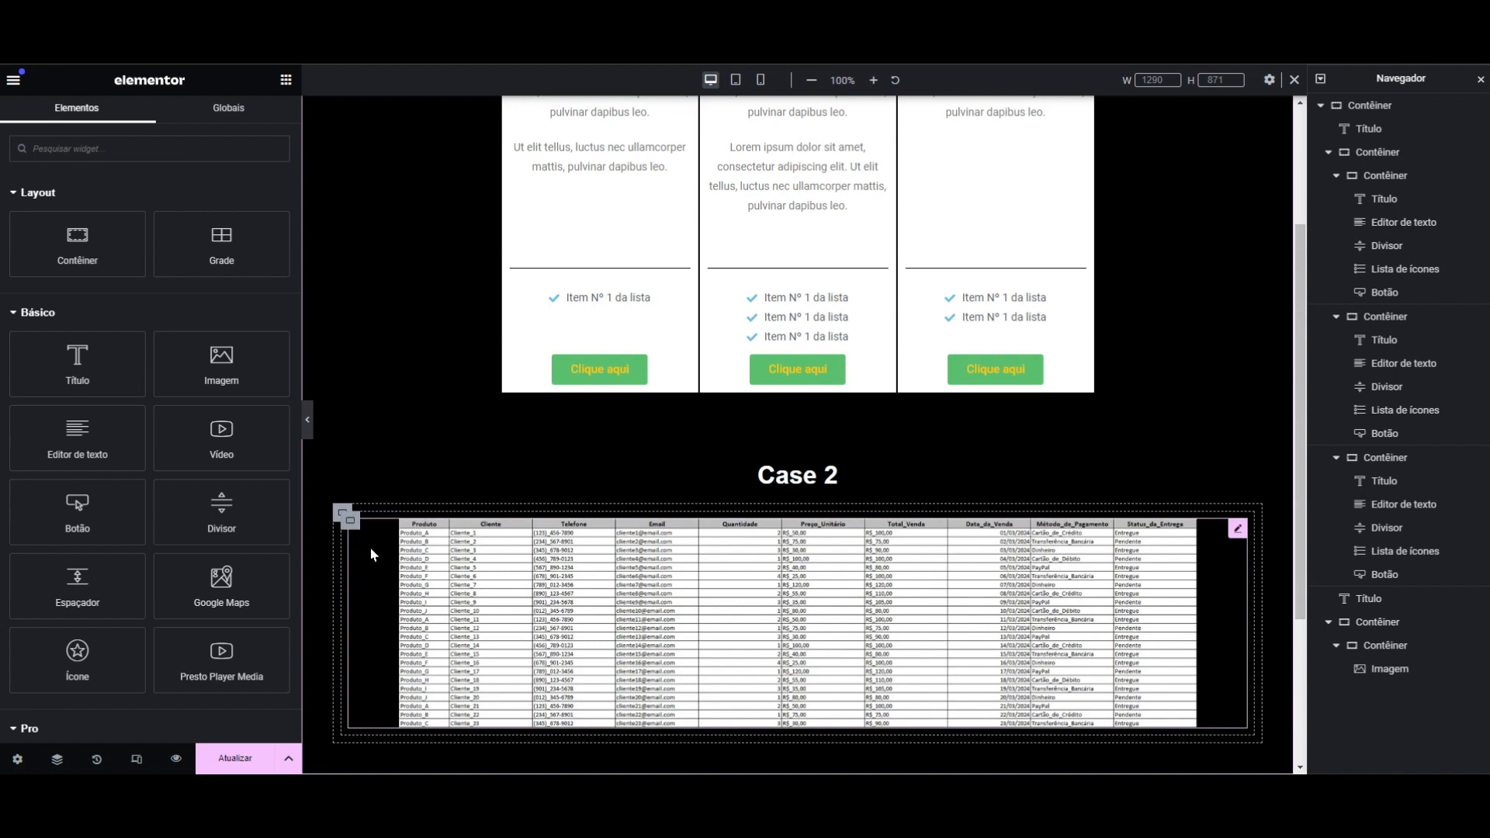
- Check the table image in the tablet and mobile layouts, zoom it in the mobile lightbox, and return to the desktop view
{"action": "left_click", "coordinate": [736, 82]}
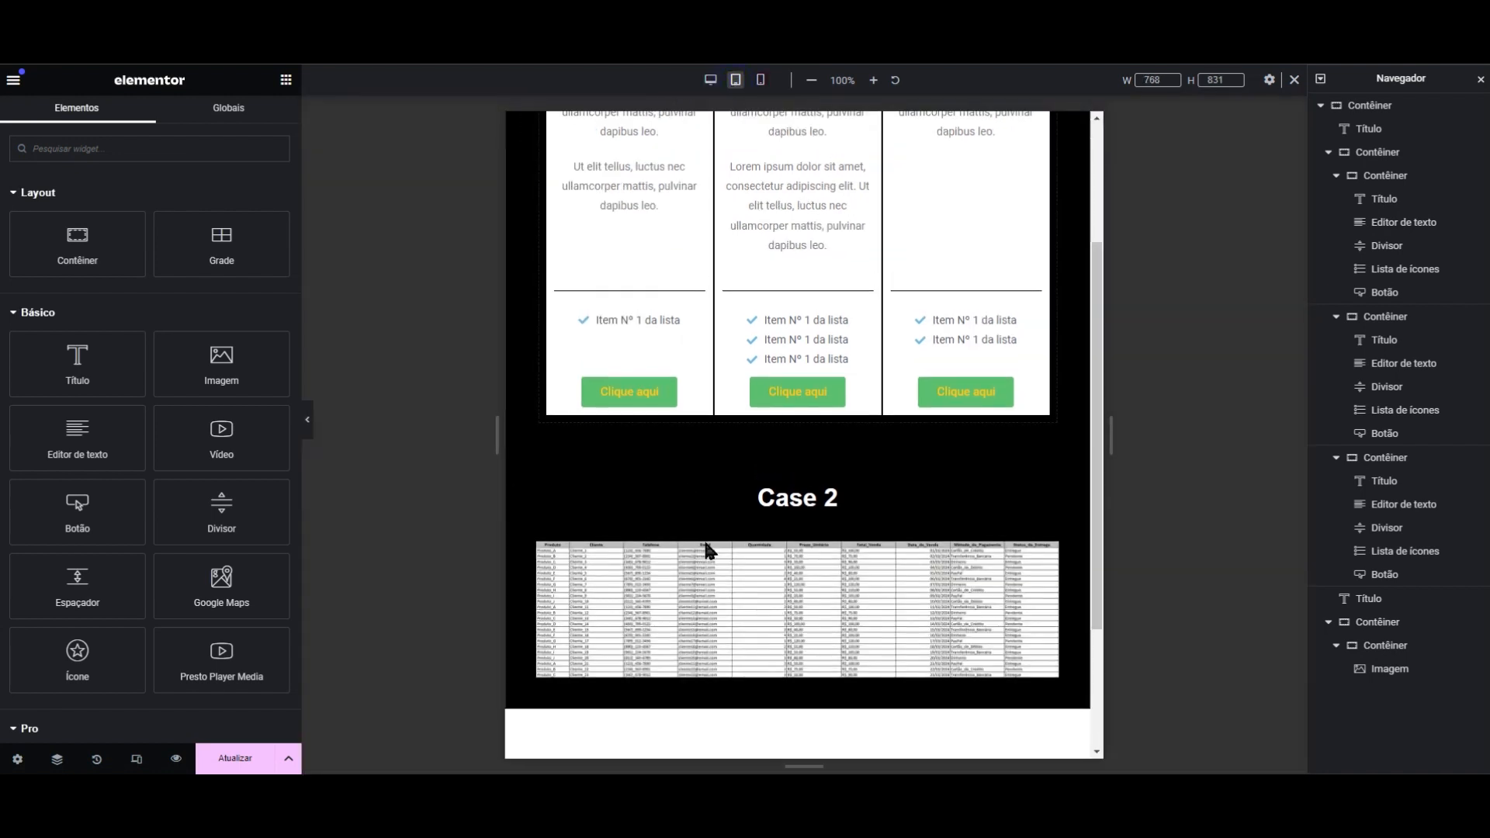
{"action": "left_click", "coordinate": [760, 80]}
{"action": "scroll", "coordinate": [810, 512], "scroll_direction": "down", "scroll_amount": 5}
{"action": "scroll", "coordinate": [812, 528], "scroll_direction": "down", "scroll_amount": 3}
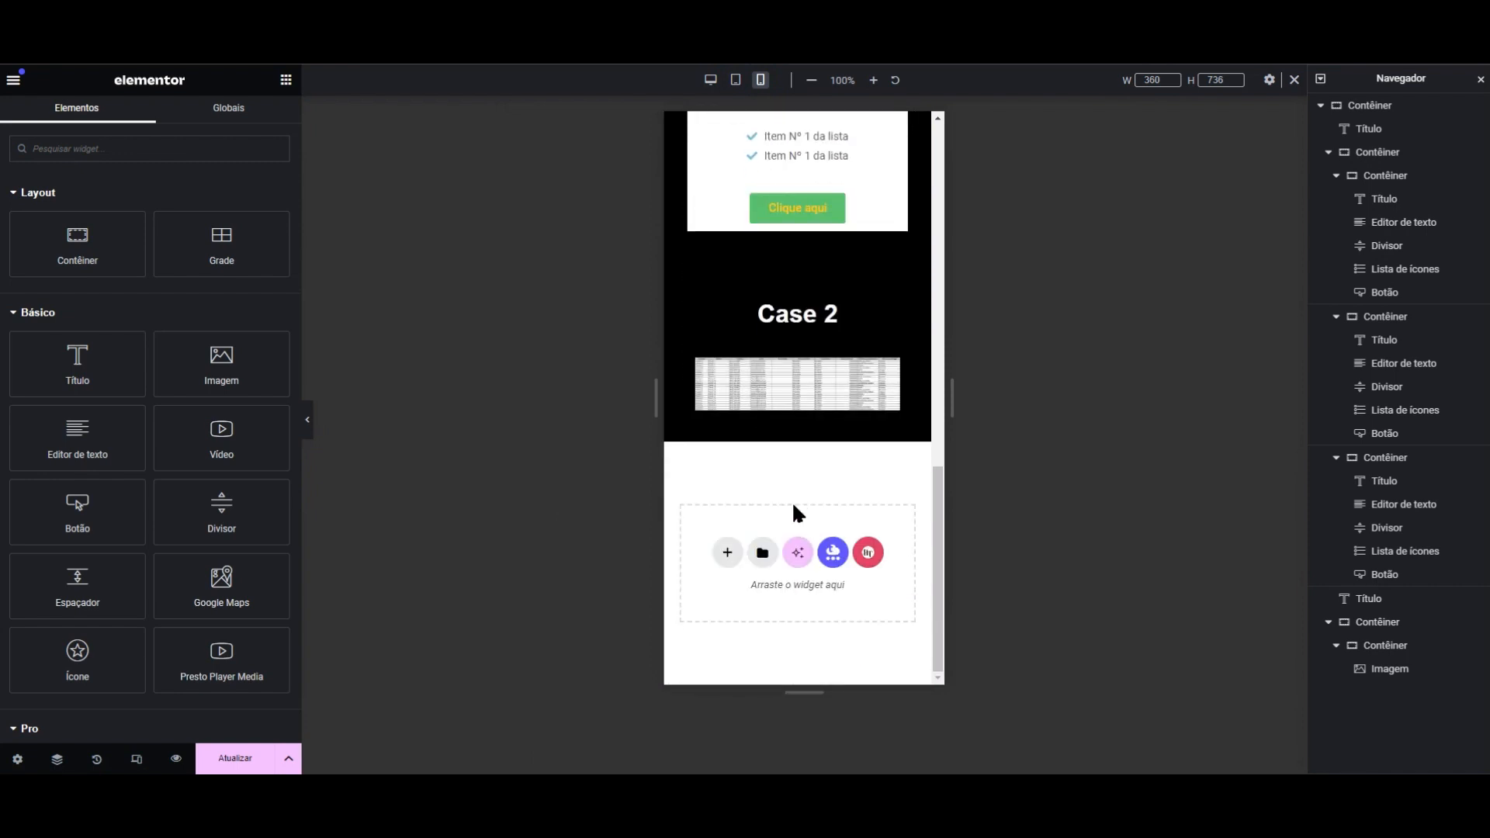
{"action": "left_click", "coordinate": [761, 388]}
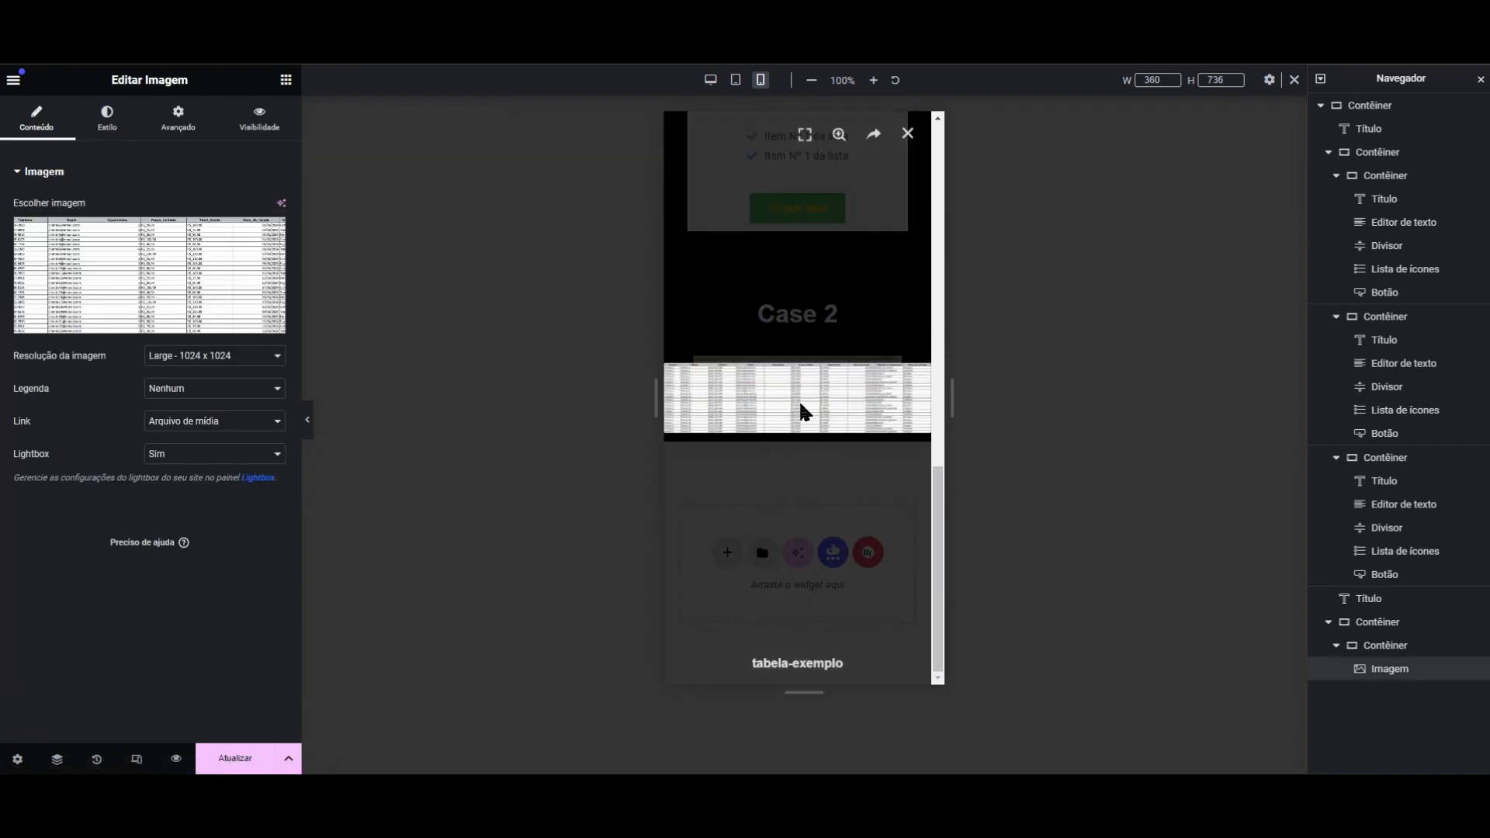
{"action": "left_click", "coordinate": [838, 136]}
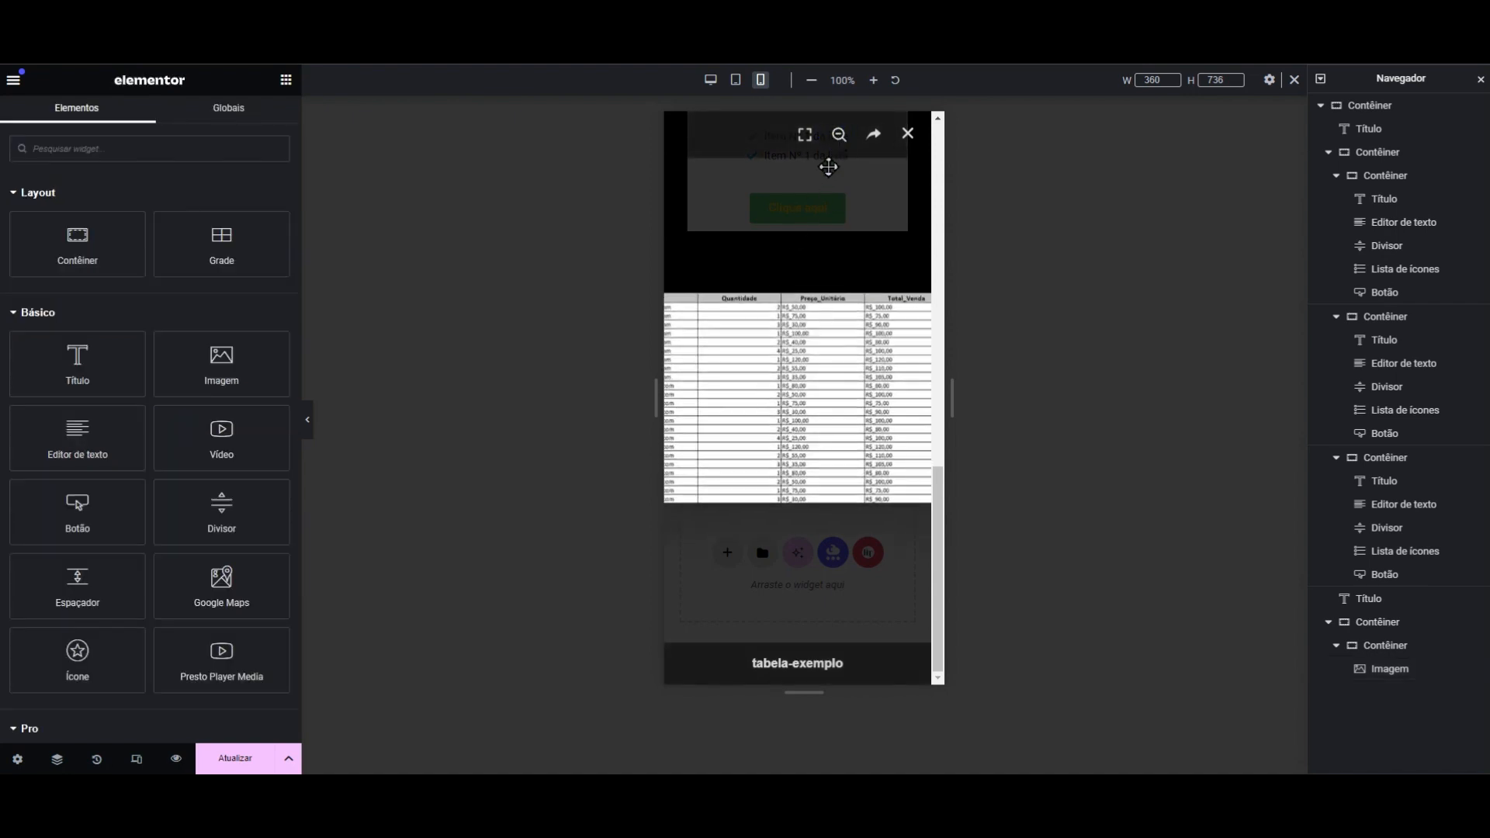
{"action": "left_click", "coordinate": [907, 133]}
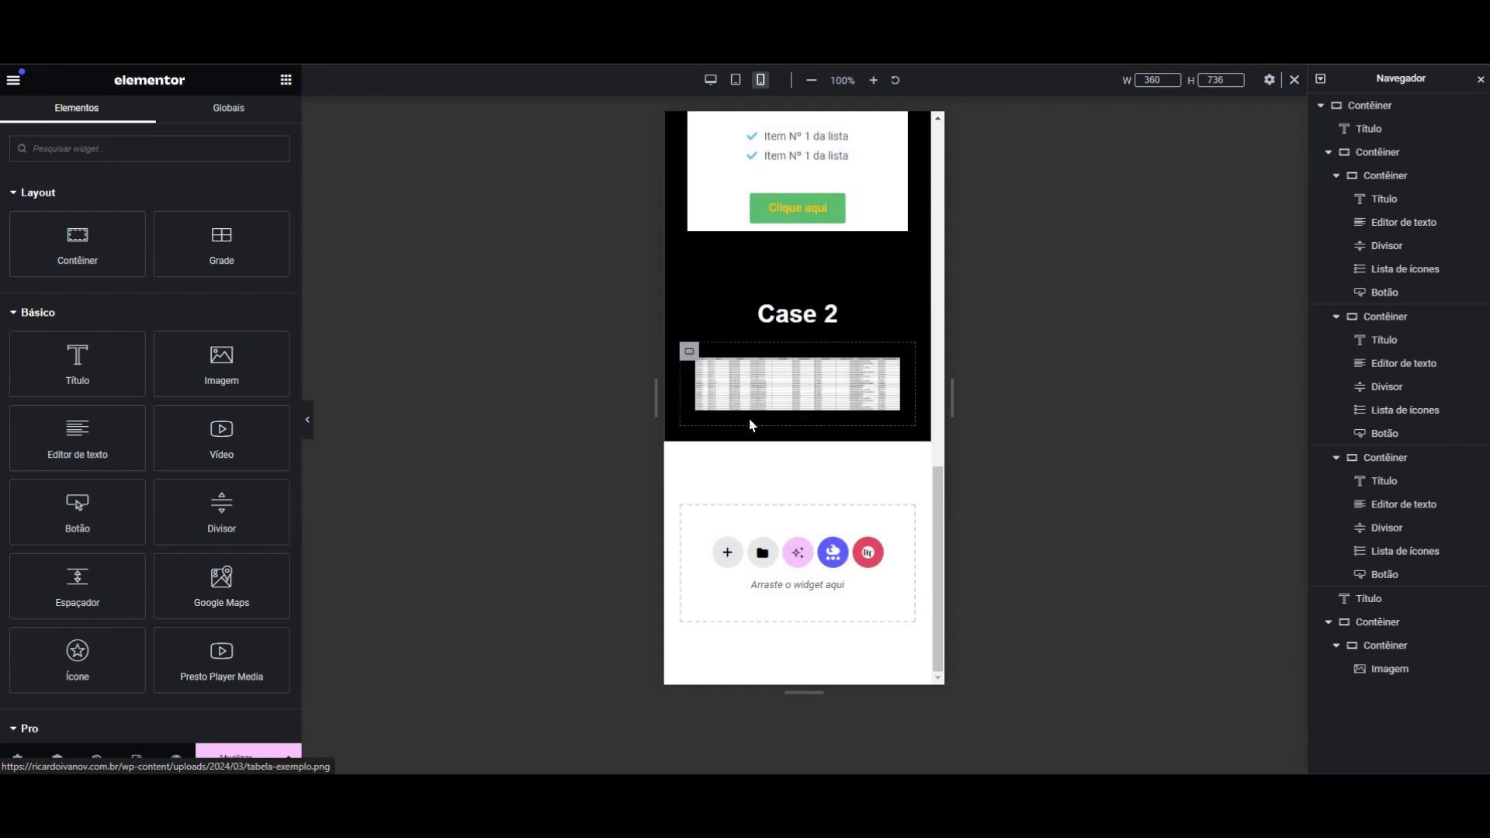
{"action": "left_click", "coordinate": [710, 80]}
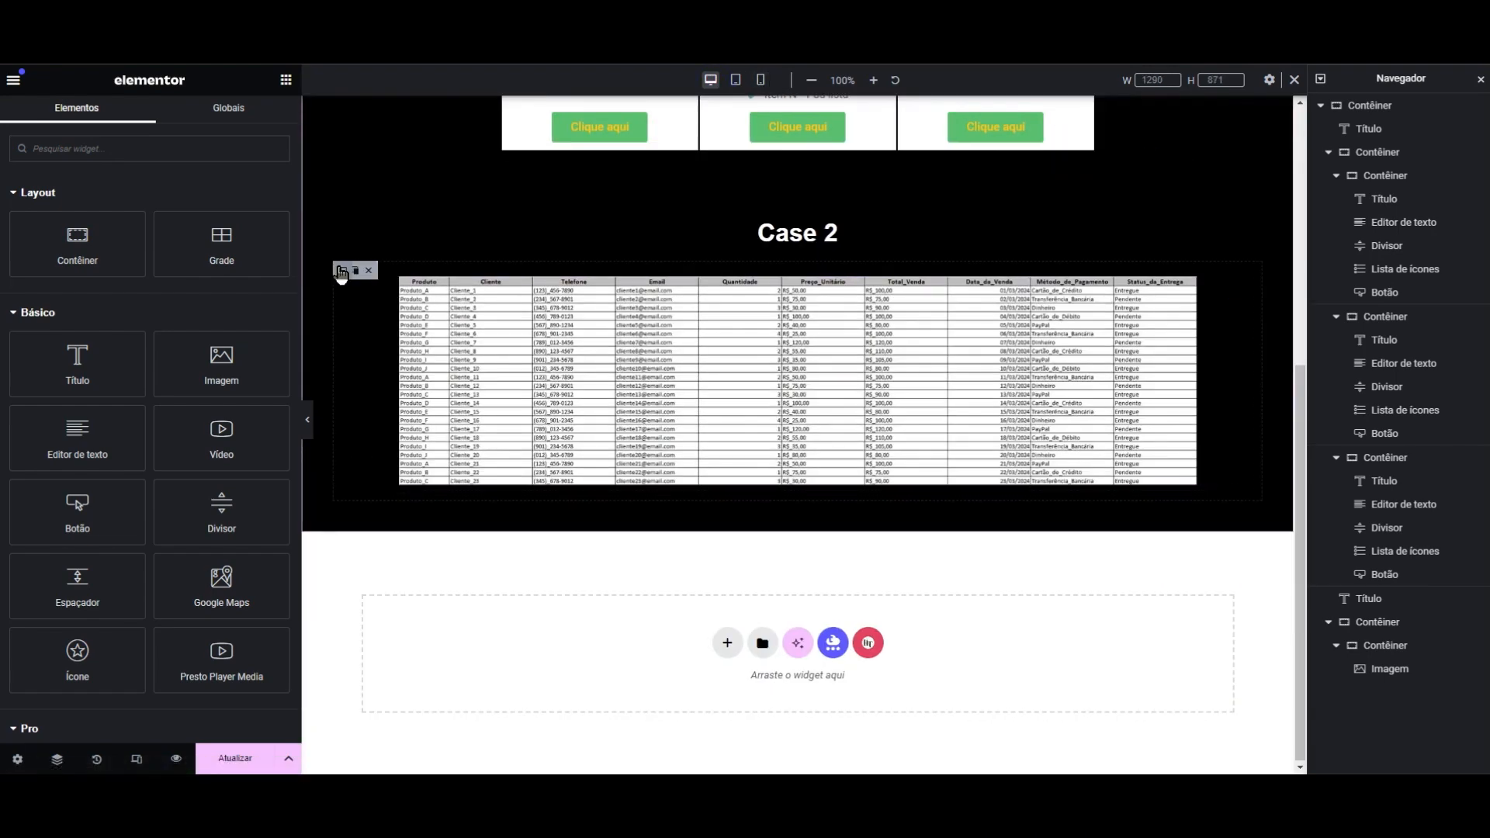
- Set the outer Case 2 container's overflow (Transbordar) to Automático
{"action": "left_click", "coordinate": [341, 270]}
{"action": "scroll", "coordinate": [126, 379], "scroll_direction": "down", "scroll_amount": 3}
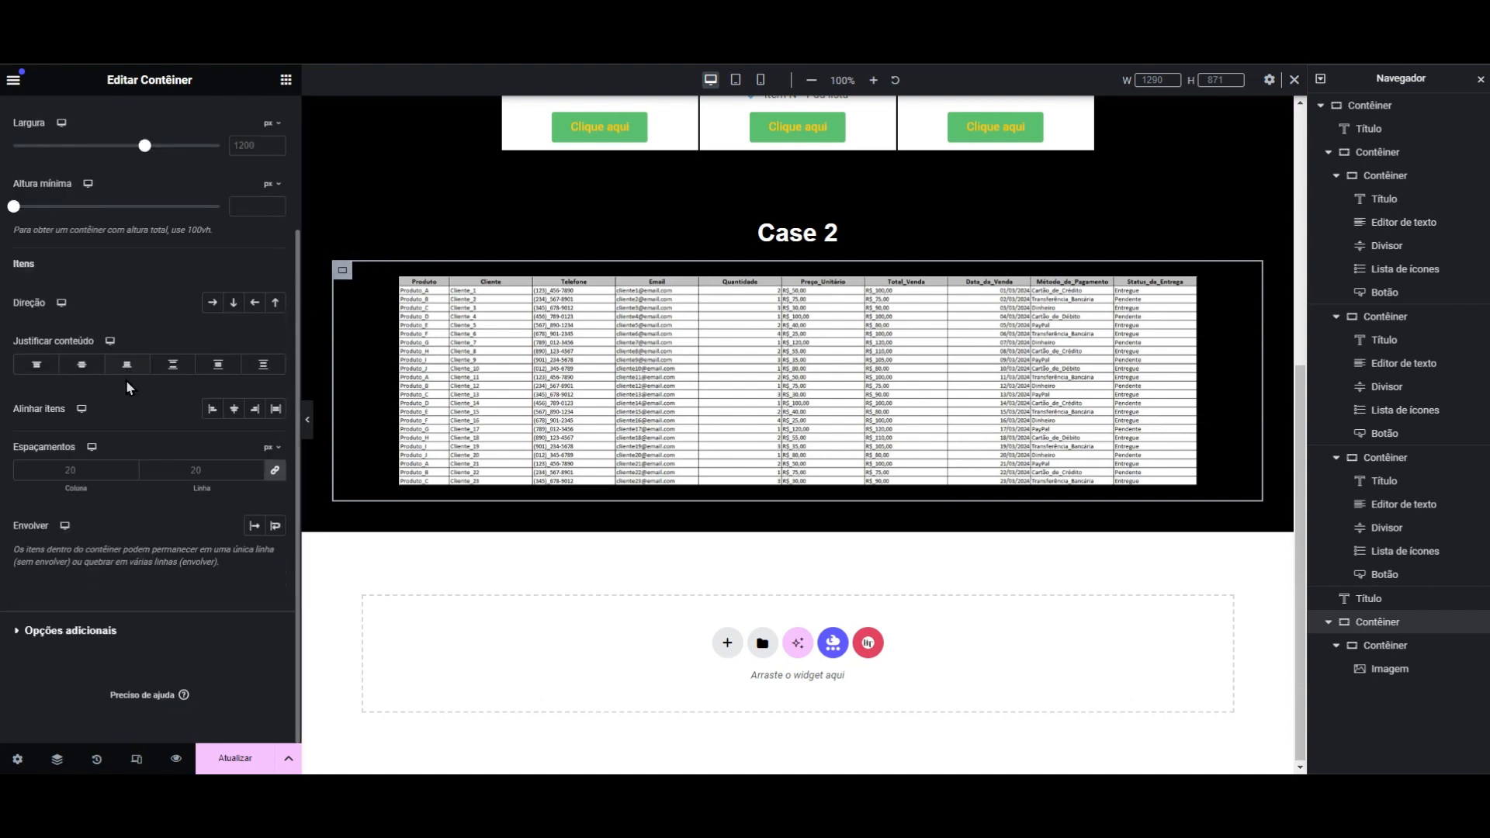
{"action": "left_click", "coordinate": [92, 642]}
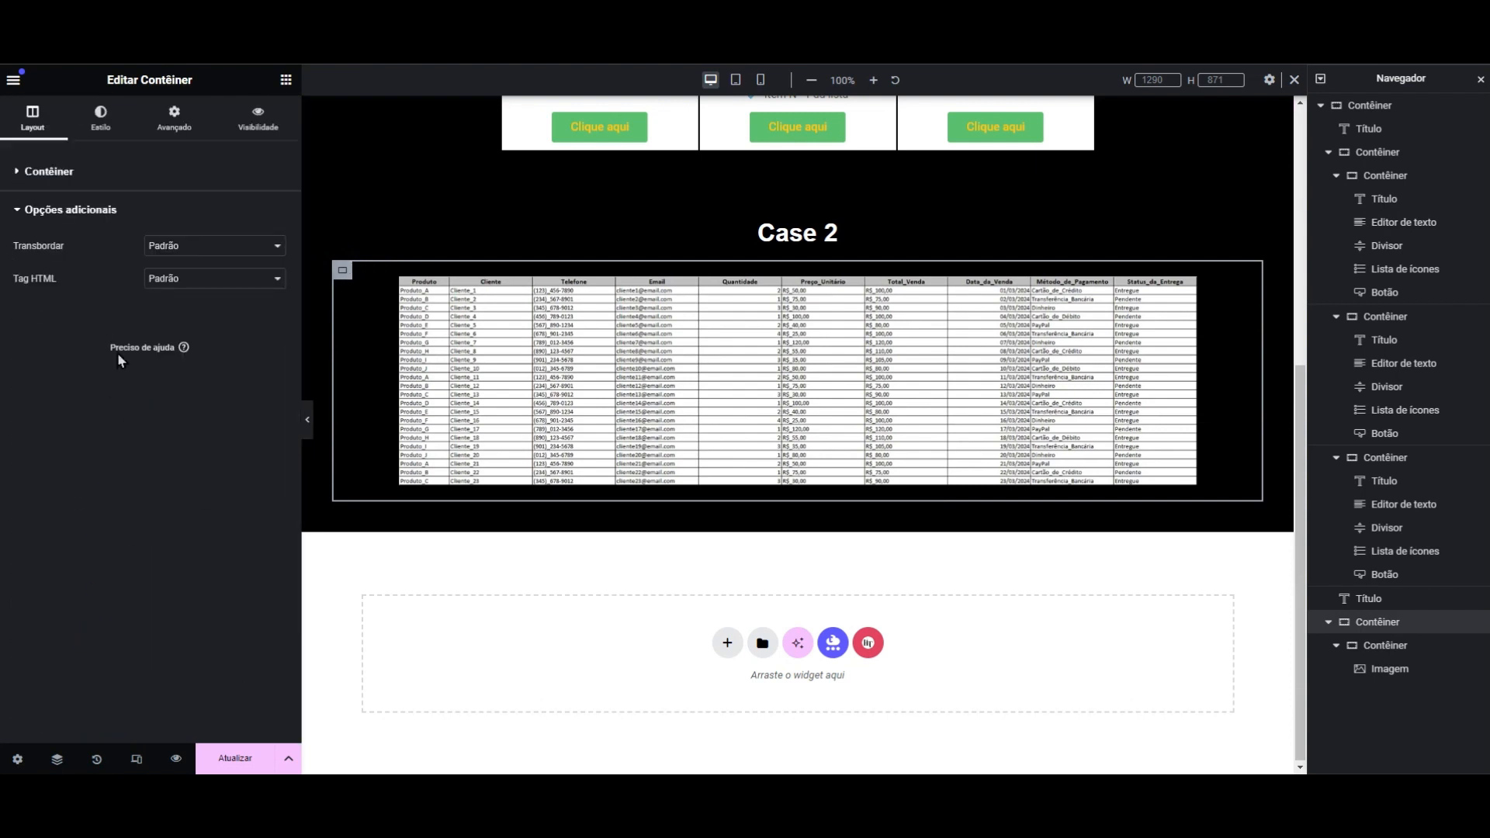
{"action": "left_click", "coordinate": [200, 246]}
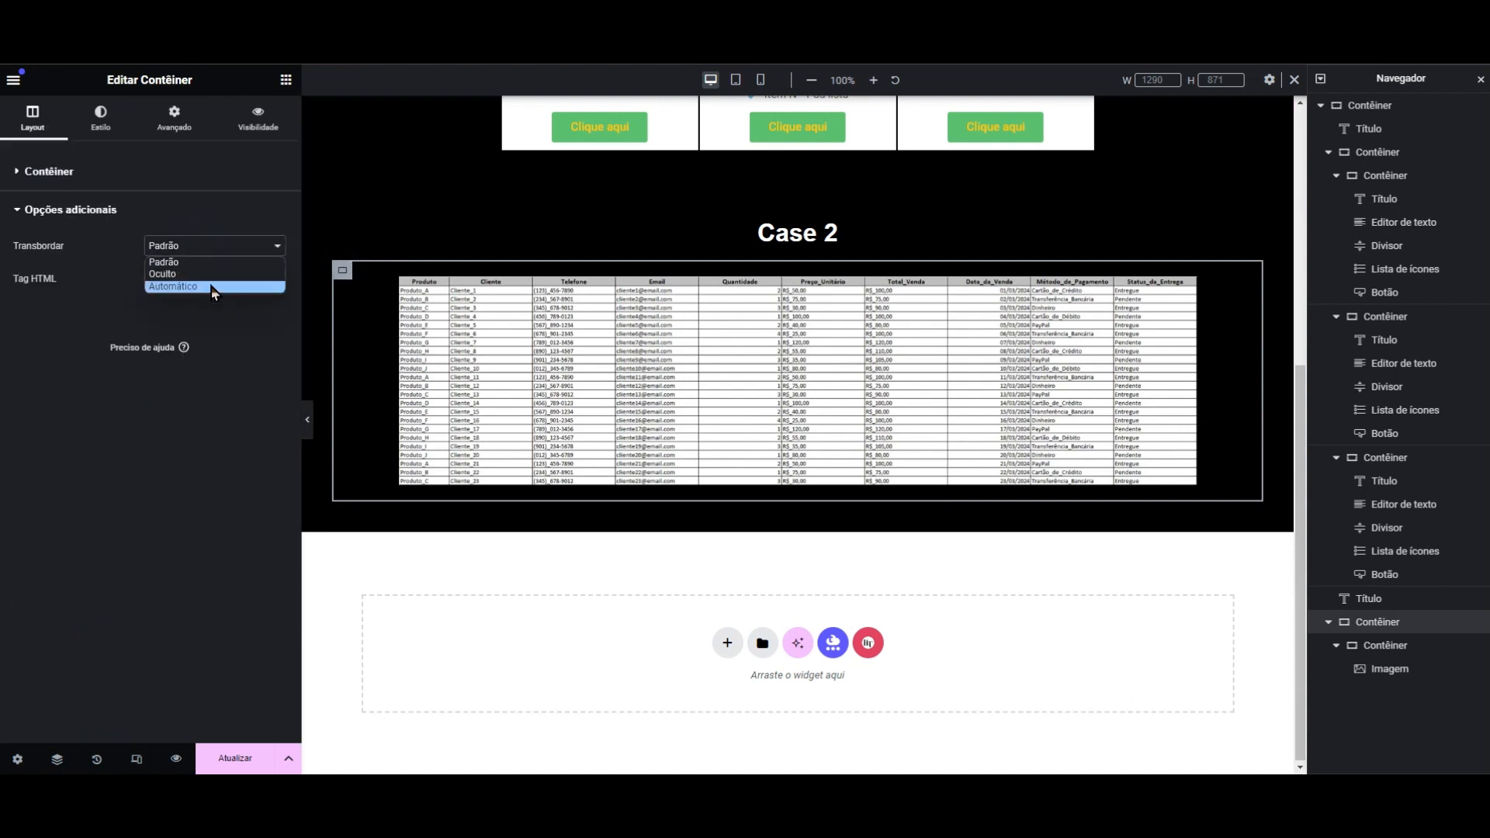
{"action": "left_click", "coordinate": [212, 287]}
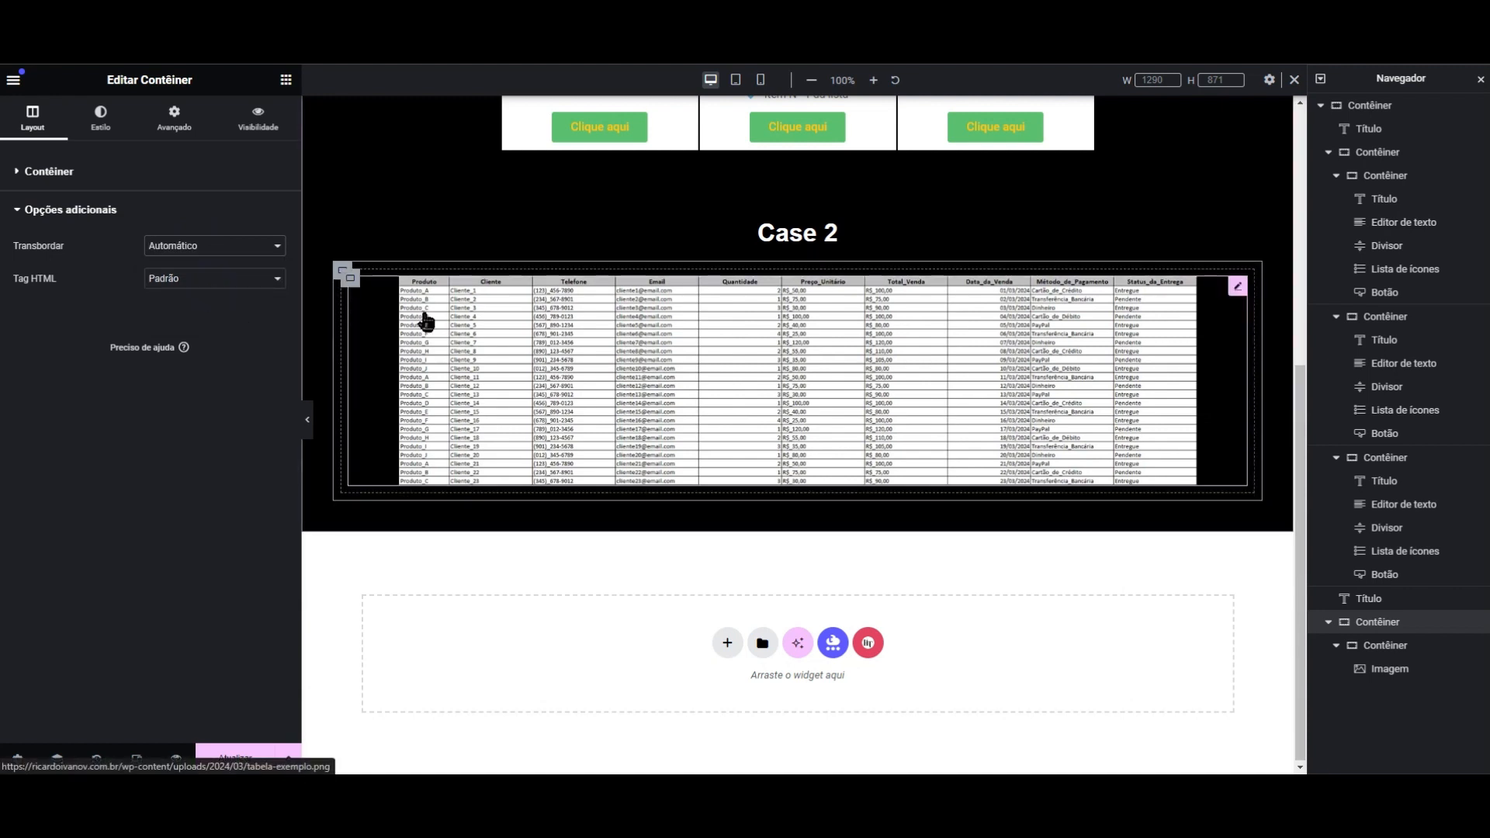
- Look up the pixel width of tabela-exemplo.png in the media library without changing the selected image
{"action": "left_click", "coordinate": [352, 286]}
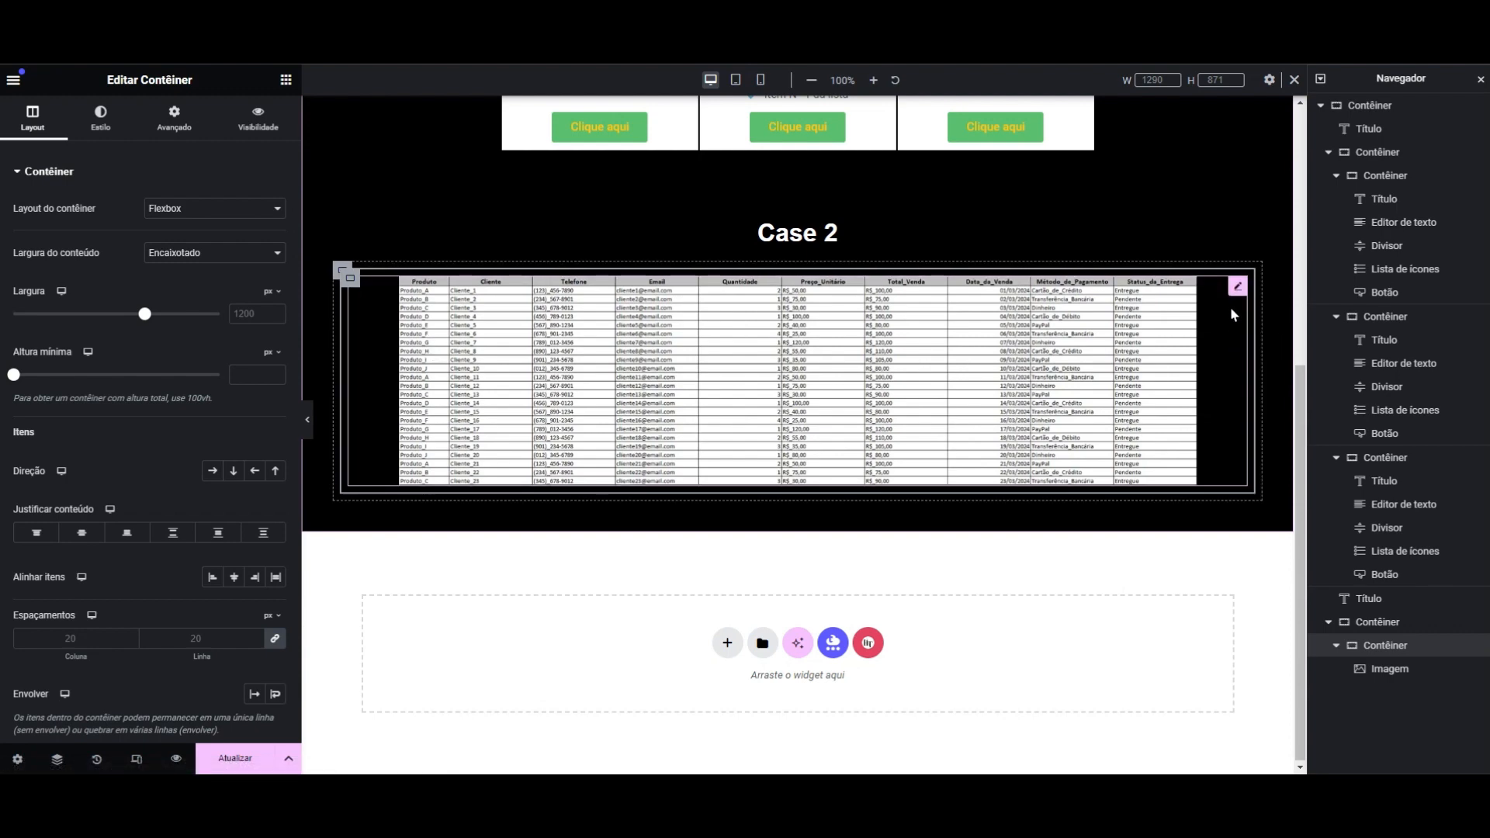
{"action": "left_click", "coordinate": [1237, 287]}
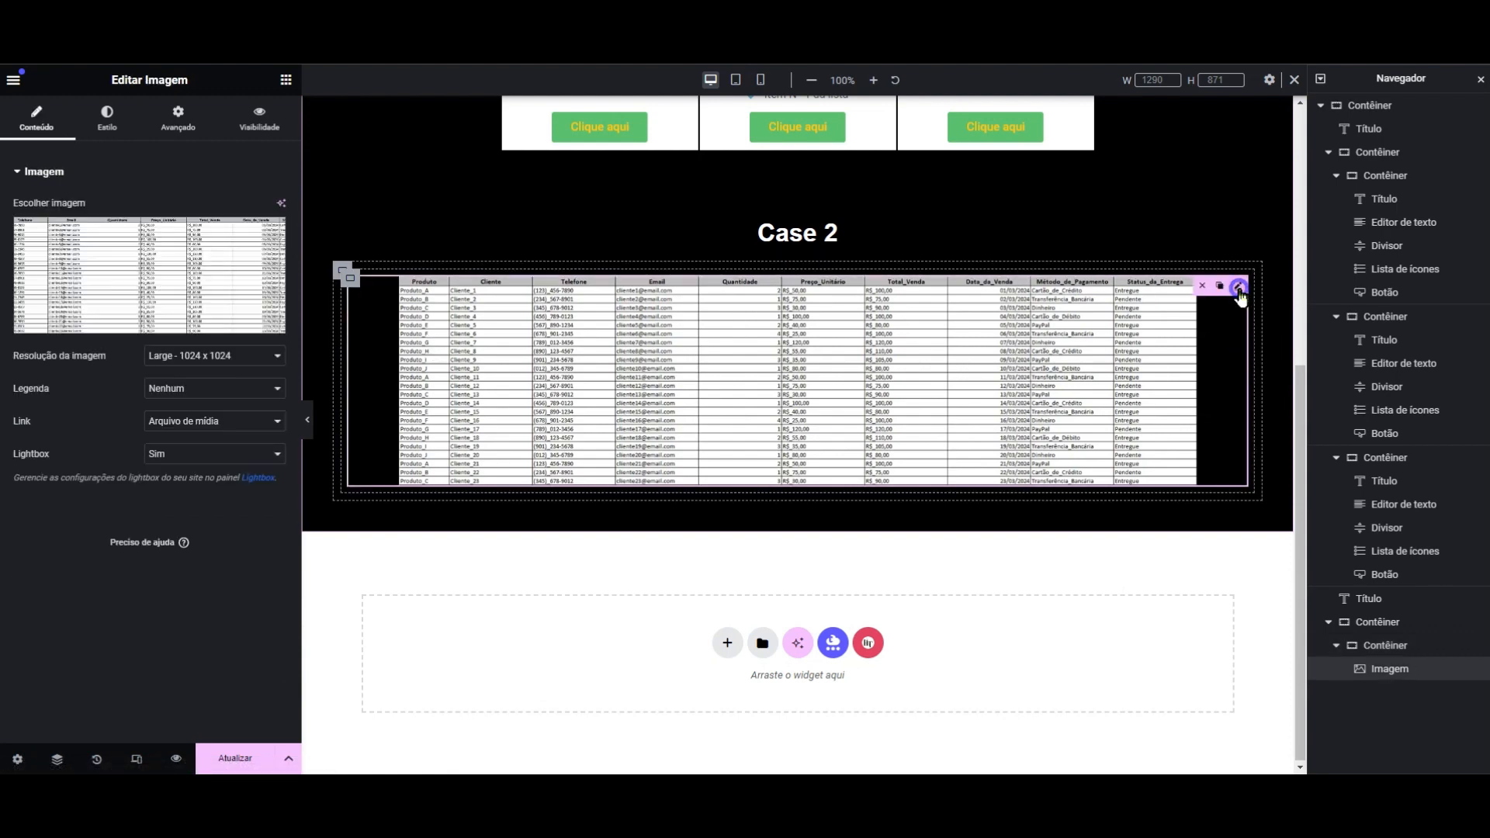
{"action": "left_click", "coordinate": [147, 261]}
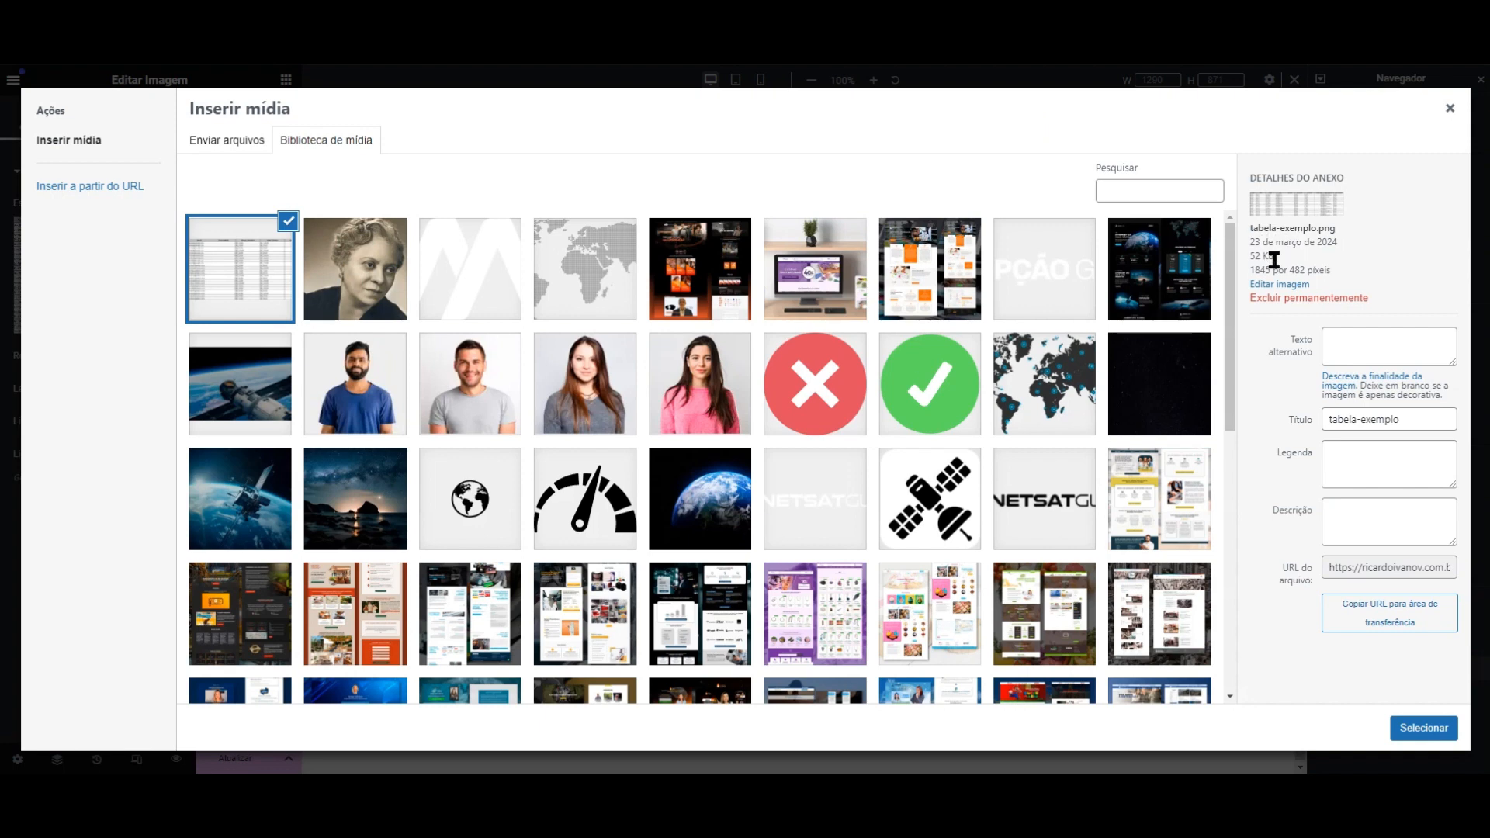
{"action": "double_click", "coordinate": [1256, 270]}
{"action": "left_click", "coordinate": [1449, 108]}
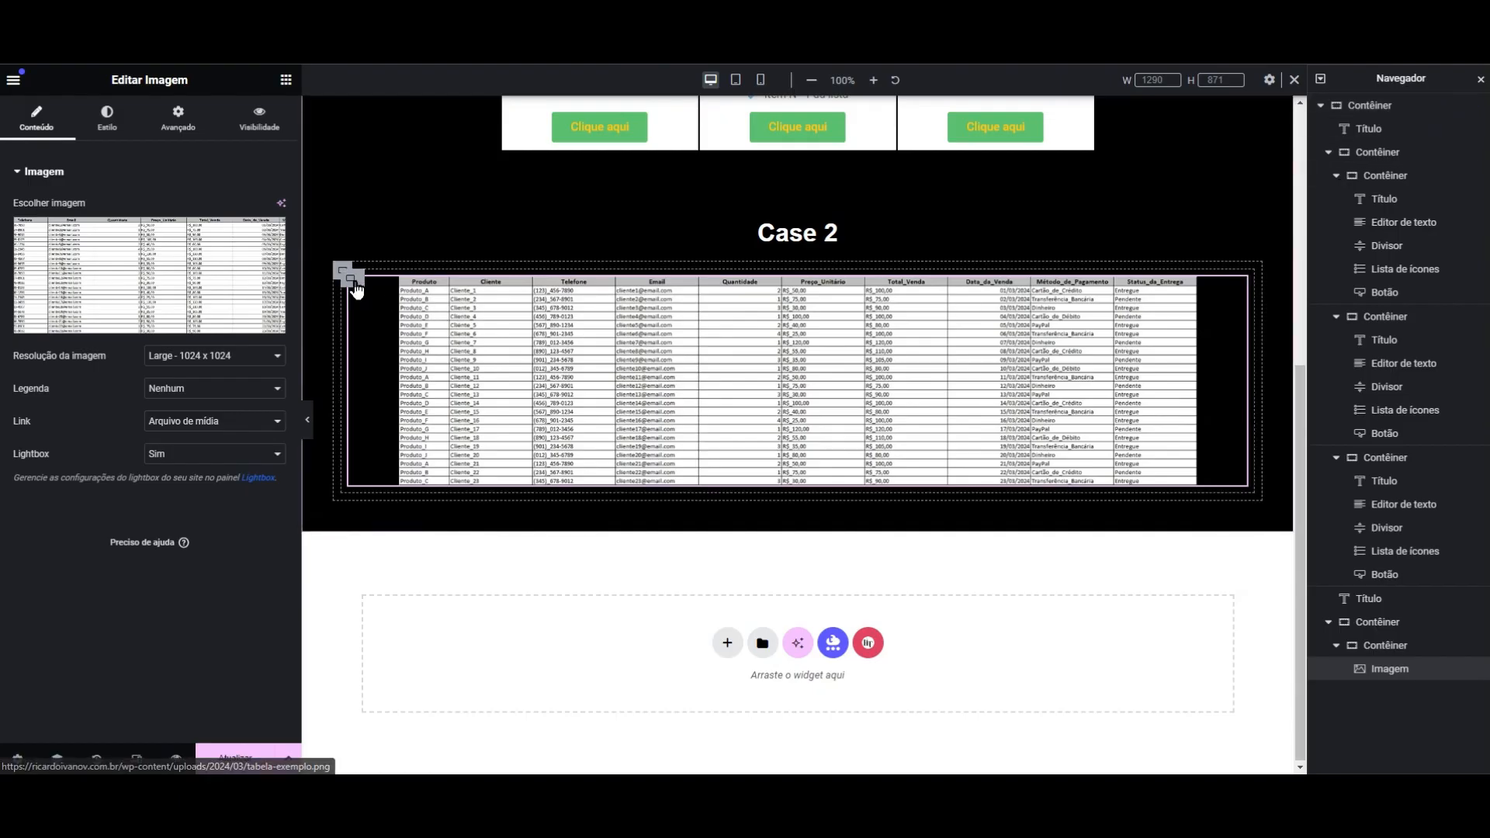
- Set the inner Case 2 container's content width to Largura total and its width to 1845 px
{"action": "left_click", "coordinate": [350, 281]}
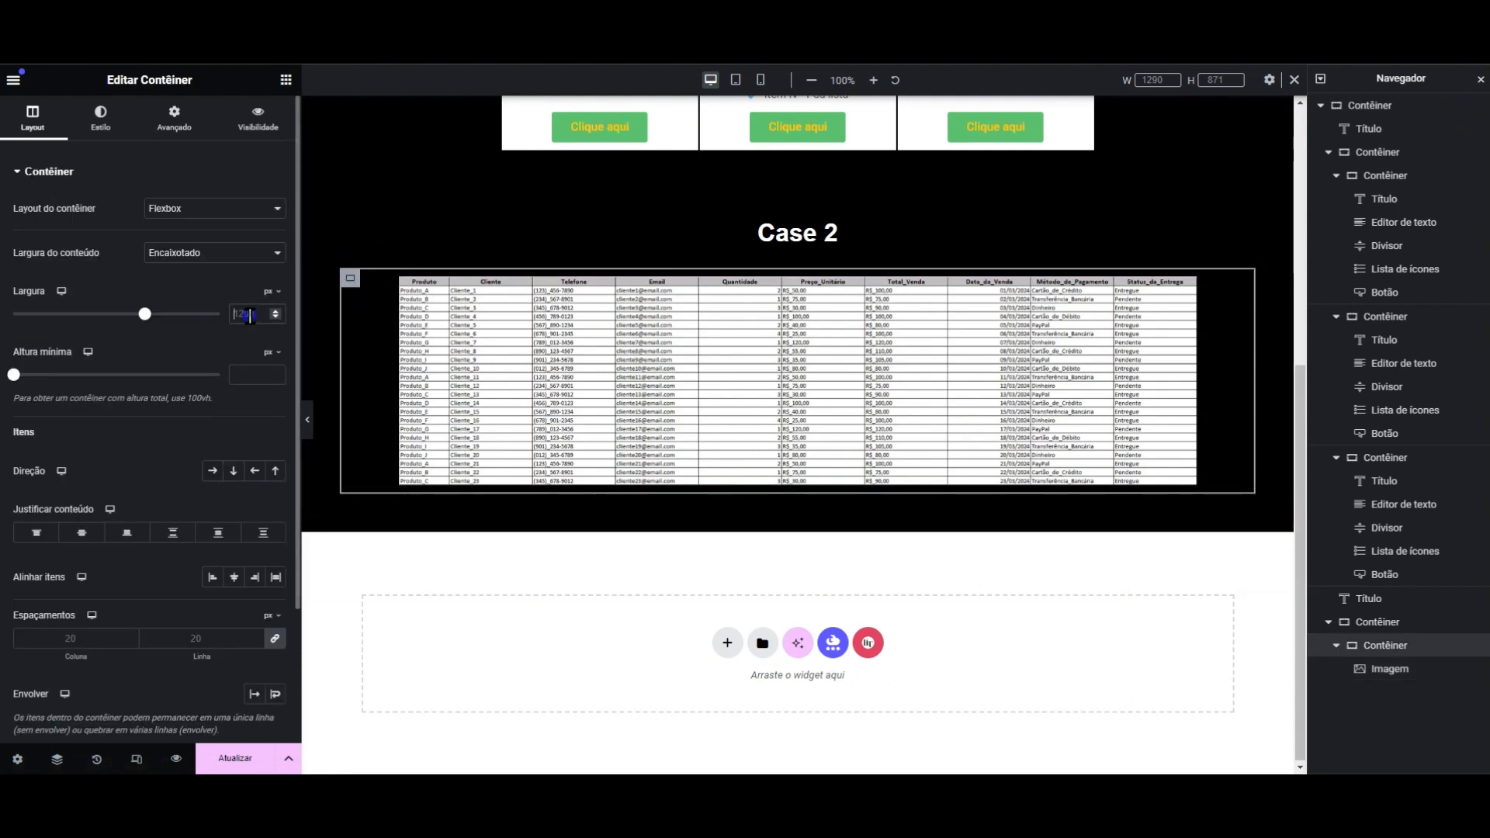
{"action": "left_click", "coordinate": [225, 256]}
{"action": "left_click", "coordinate": [227, 279]}
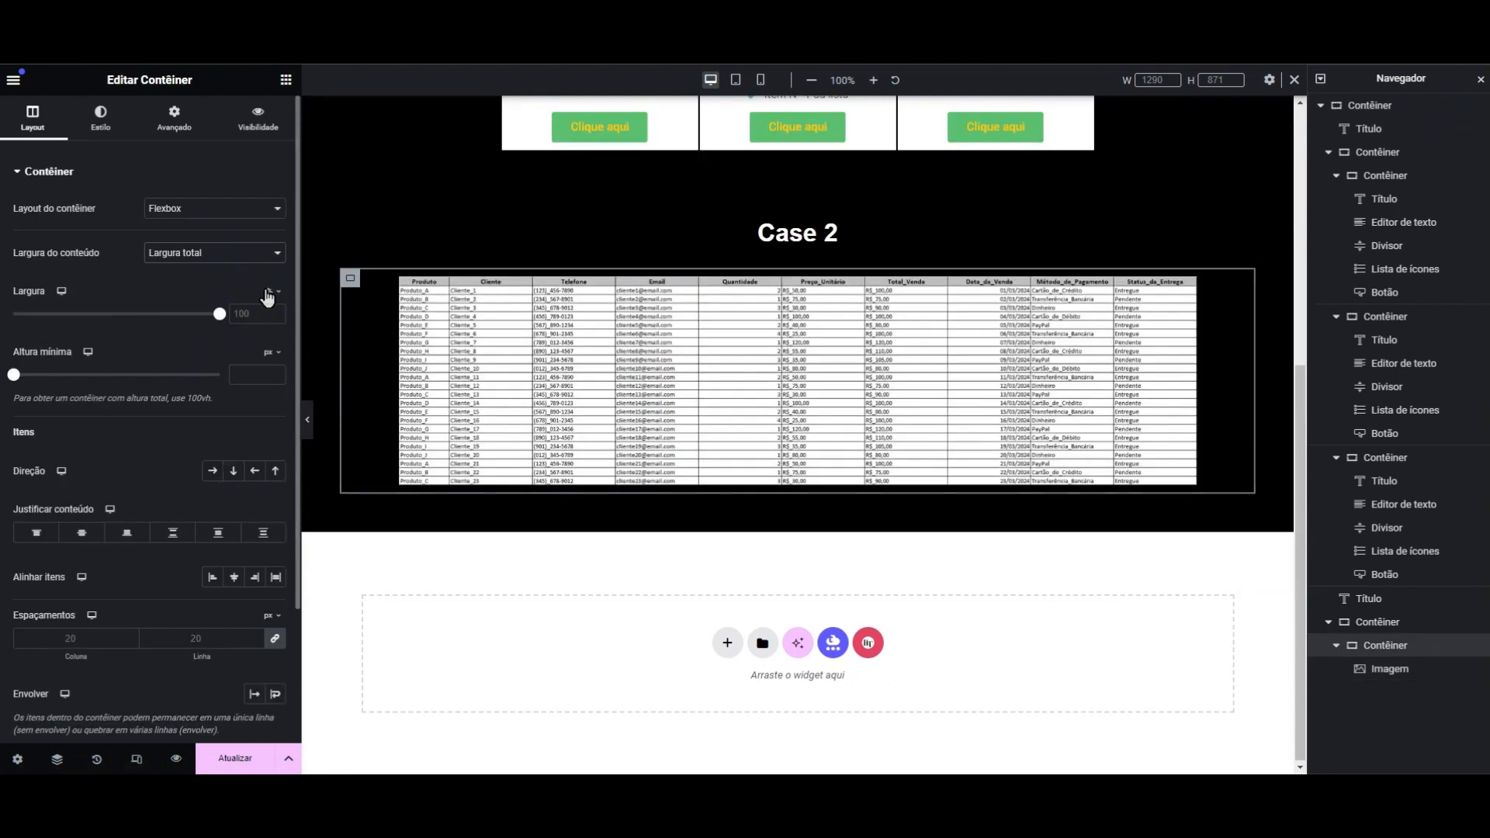
{"action": "left_click", "coordinate": [270, 293]}
{"action": "left_click", "coordinate": [271, 295]}
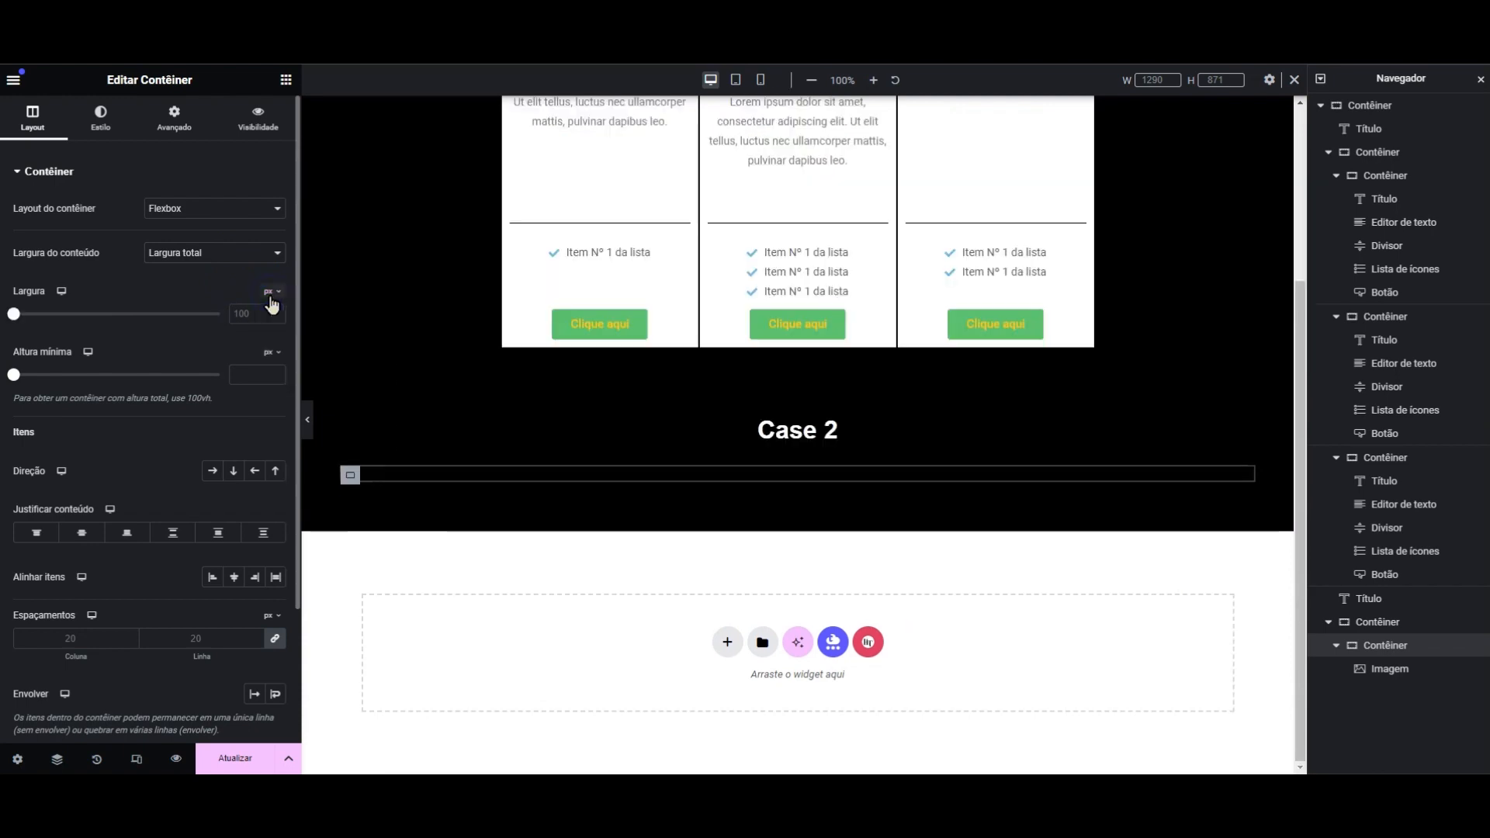
{"action": "type", "text": "1845"}
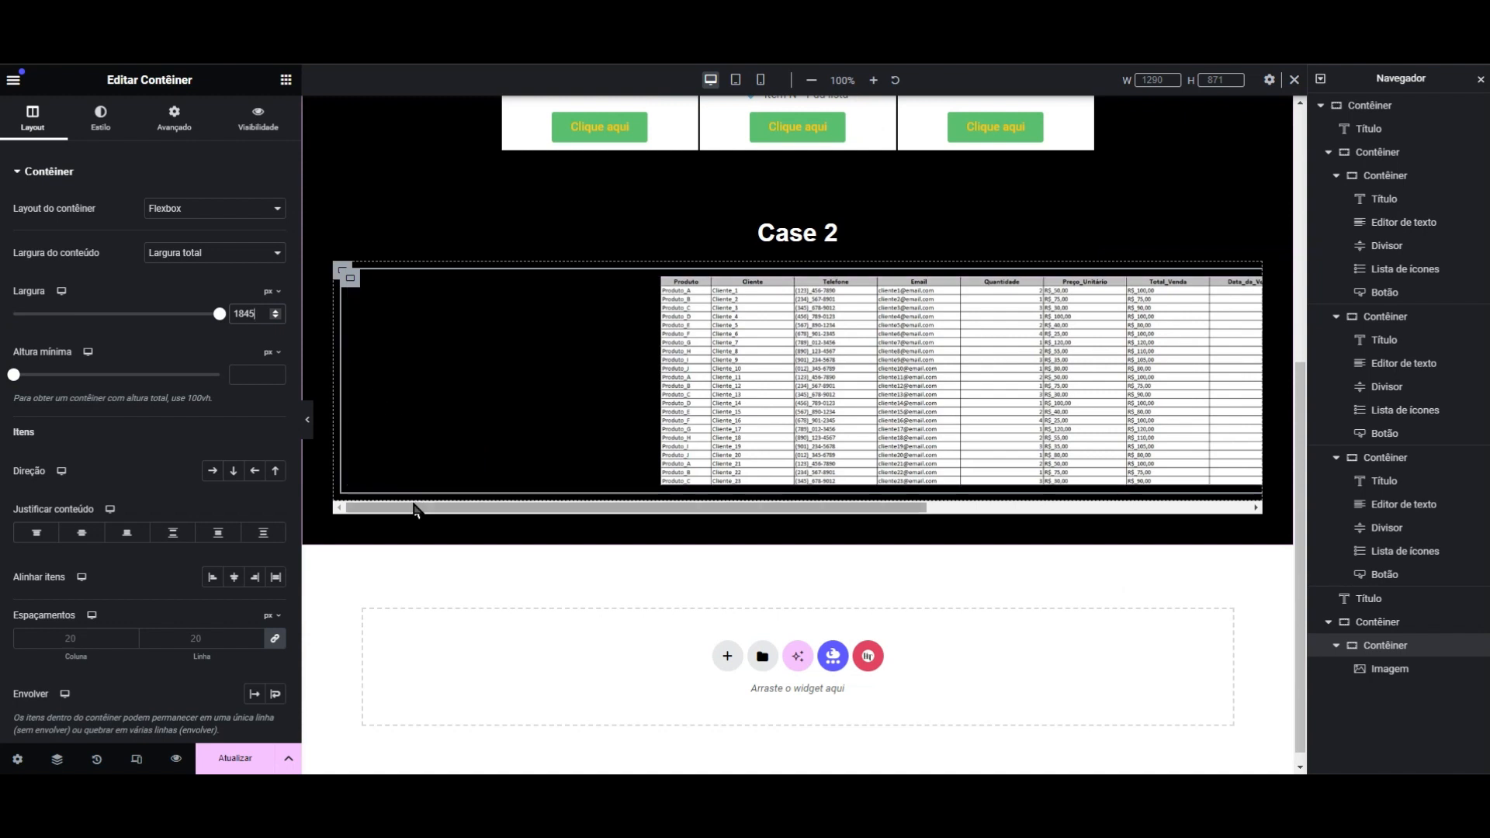
- Check the Case 2 table's horizontal scrollbar in the editor and in the full-width page preview
{"action": "mouse_move", "coordinate": [402, 516]}
{"action": "left_mouse_down"}
{"action": "mouse_move", "coordinate": [722, 516]}
{"action": "mouse_move", "coordinate": [390, 518]}
{"action": "left_mouse_up"}
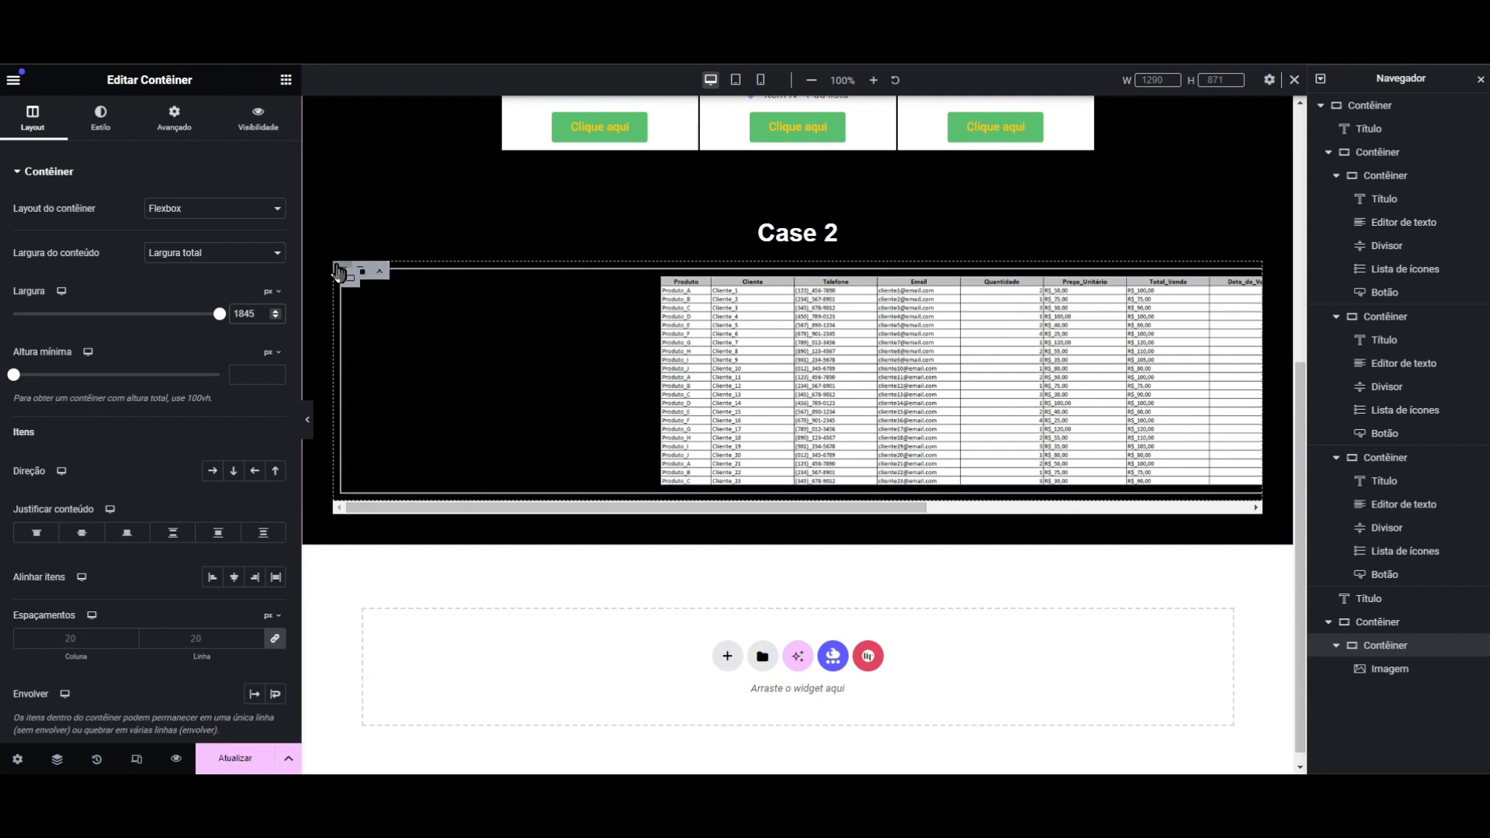
{"action": "mouse_move", "coordinate": [338, 275]}
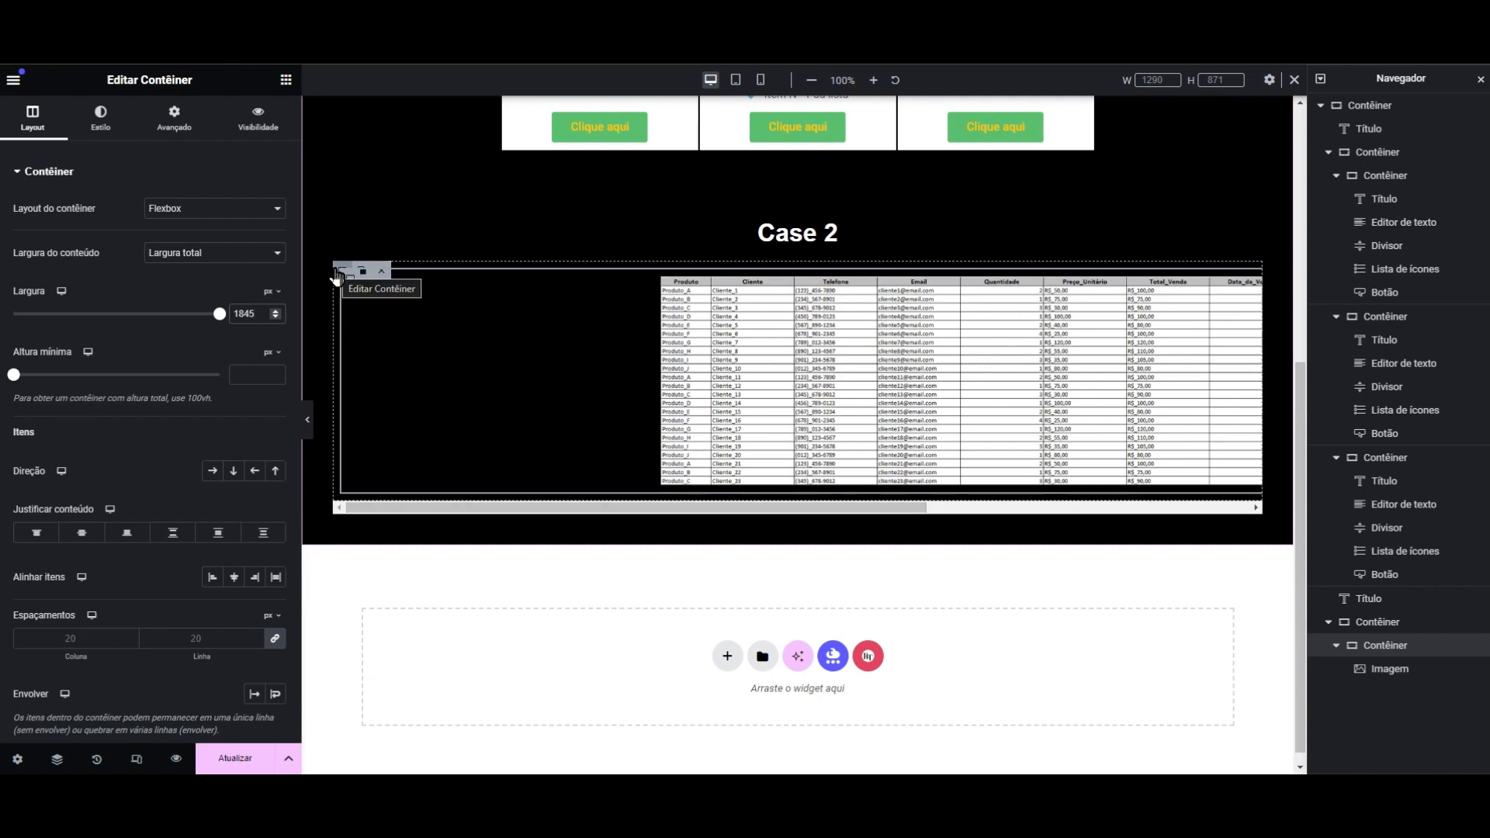
{"action": "left_click", "coordinate": [308, 424]}
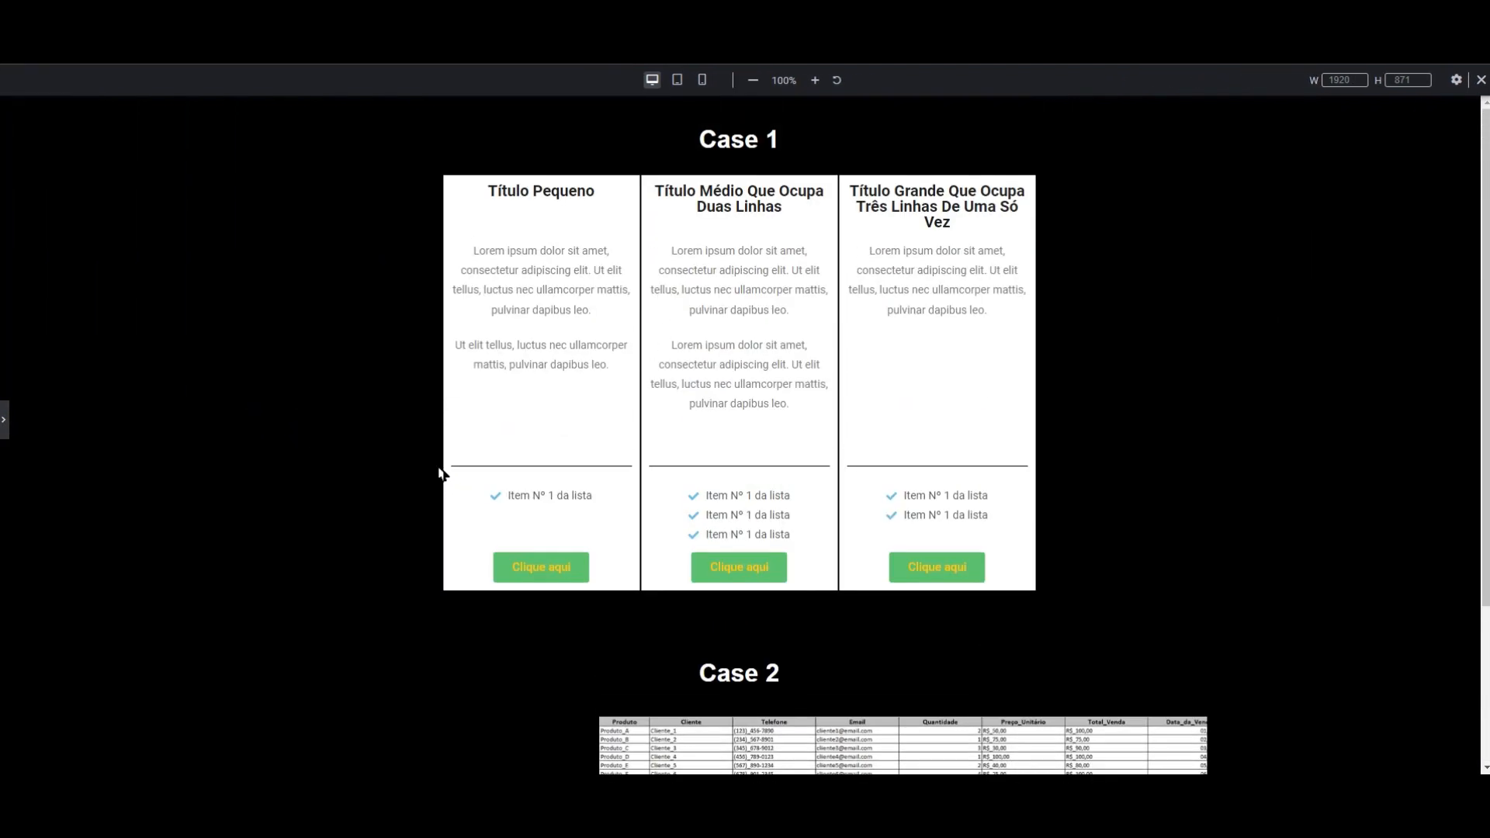
{"action": "scroll", "coordinate": [481, 491], "scroll_direction": "down", "scroll_amount": 3}
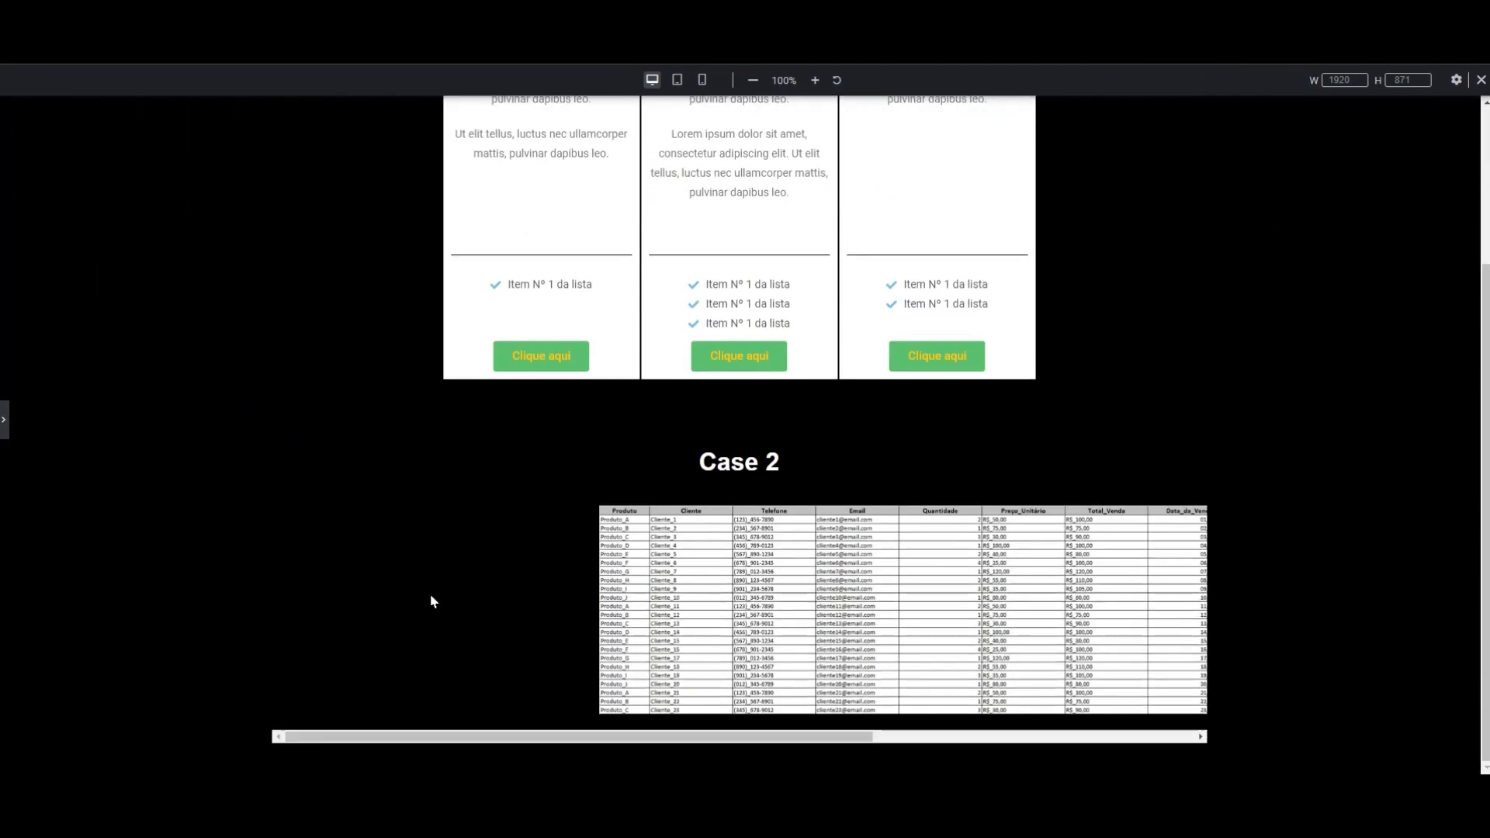
- Set the Case 2 table image's width to 1845 px
{"action": "left_click", "coordinate": [6, 431]}
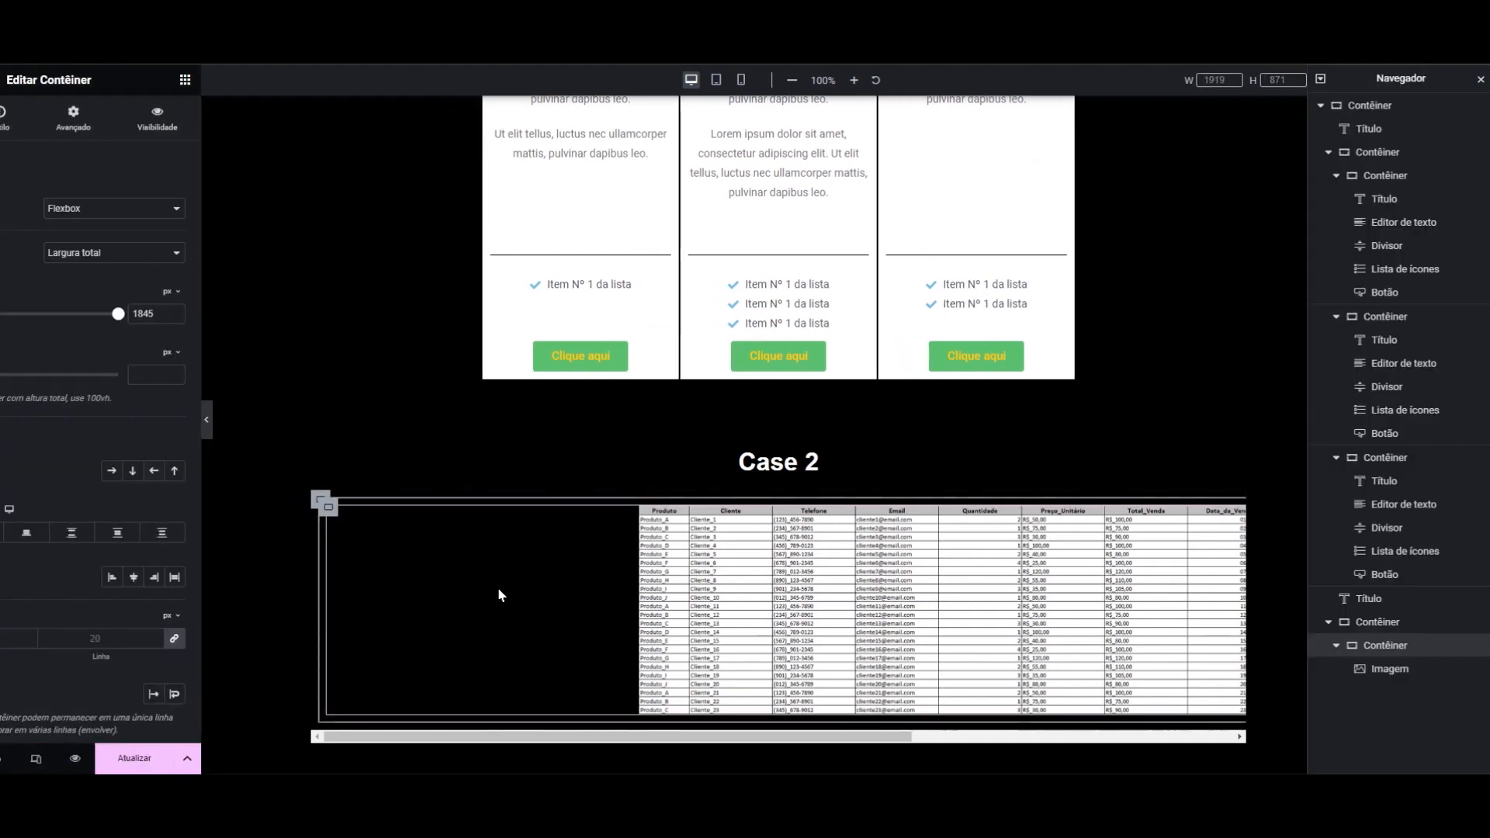
{"action": "scroll", "coordinate": [613, 582], "scroll_direction": "down", "scroll_amount": 2}
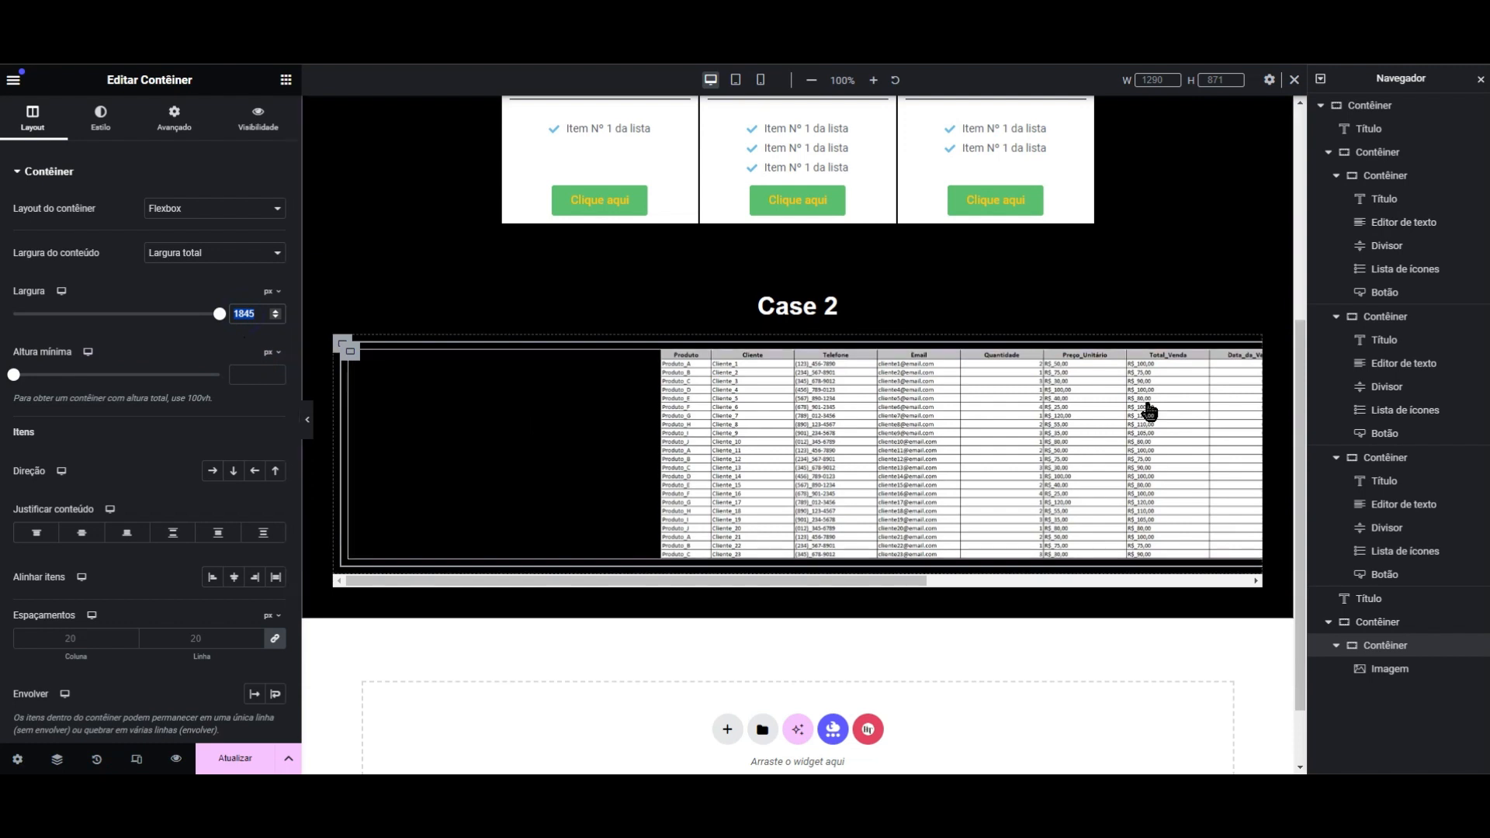
{"action": "left_click_drag", "start_coordinate": [814, 583], "coordinate": [1249, 592]}
{"action": "left_click", "coordinate": [1245, 361]}
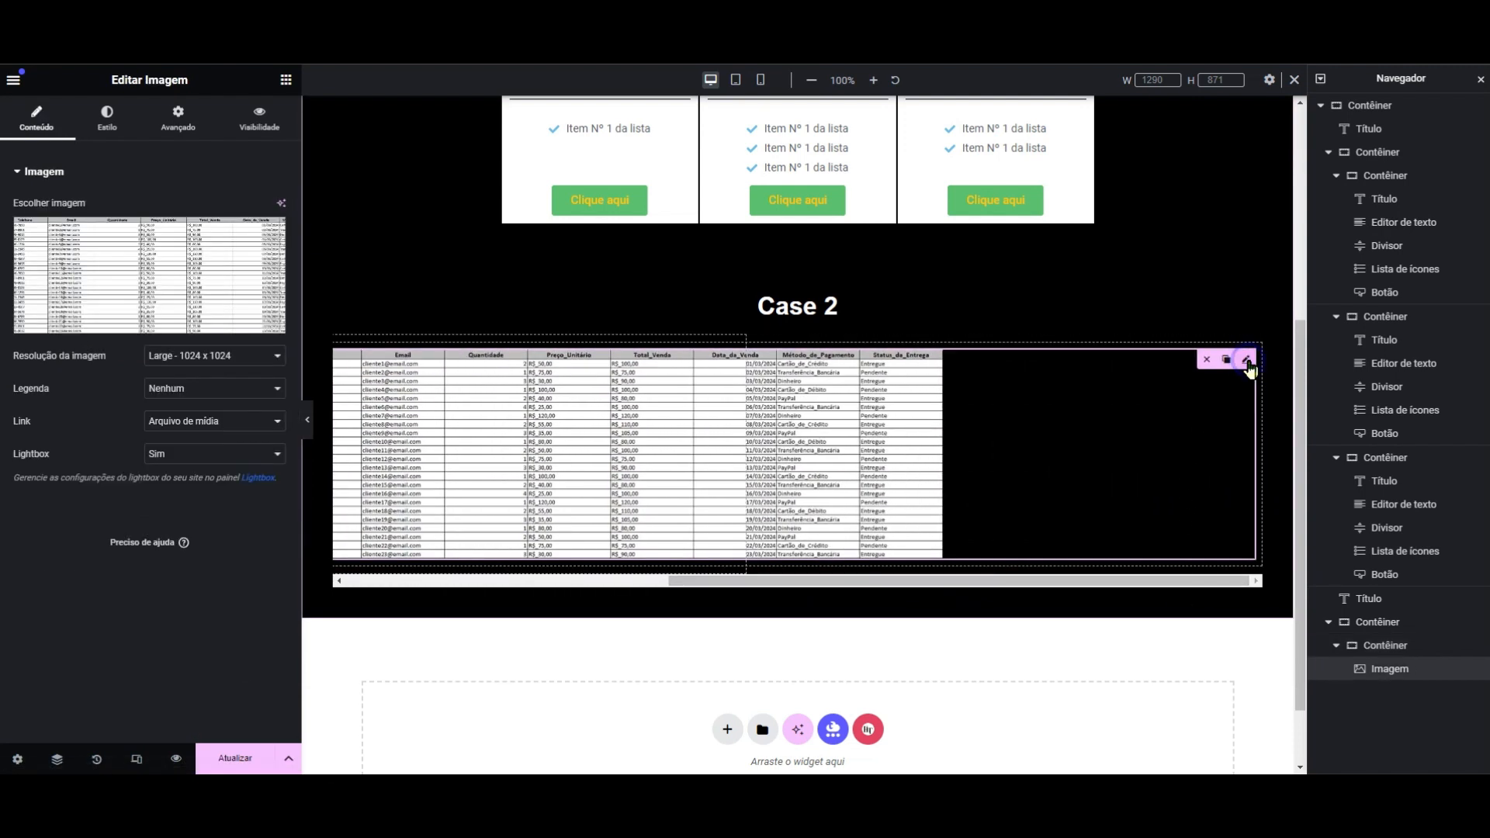
{"action": "left_click", "coordinate": [109, 116]}
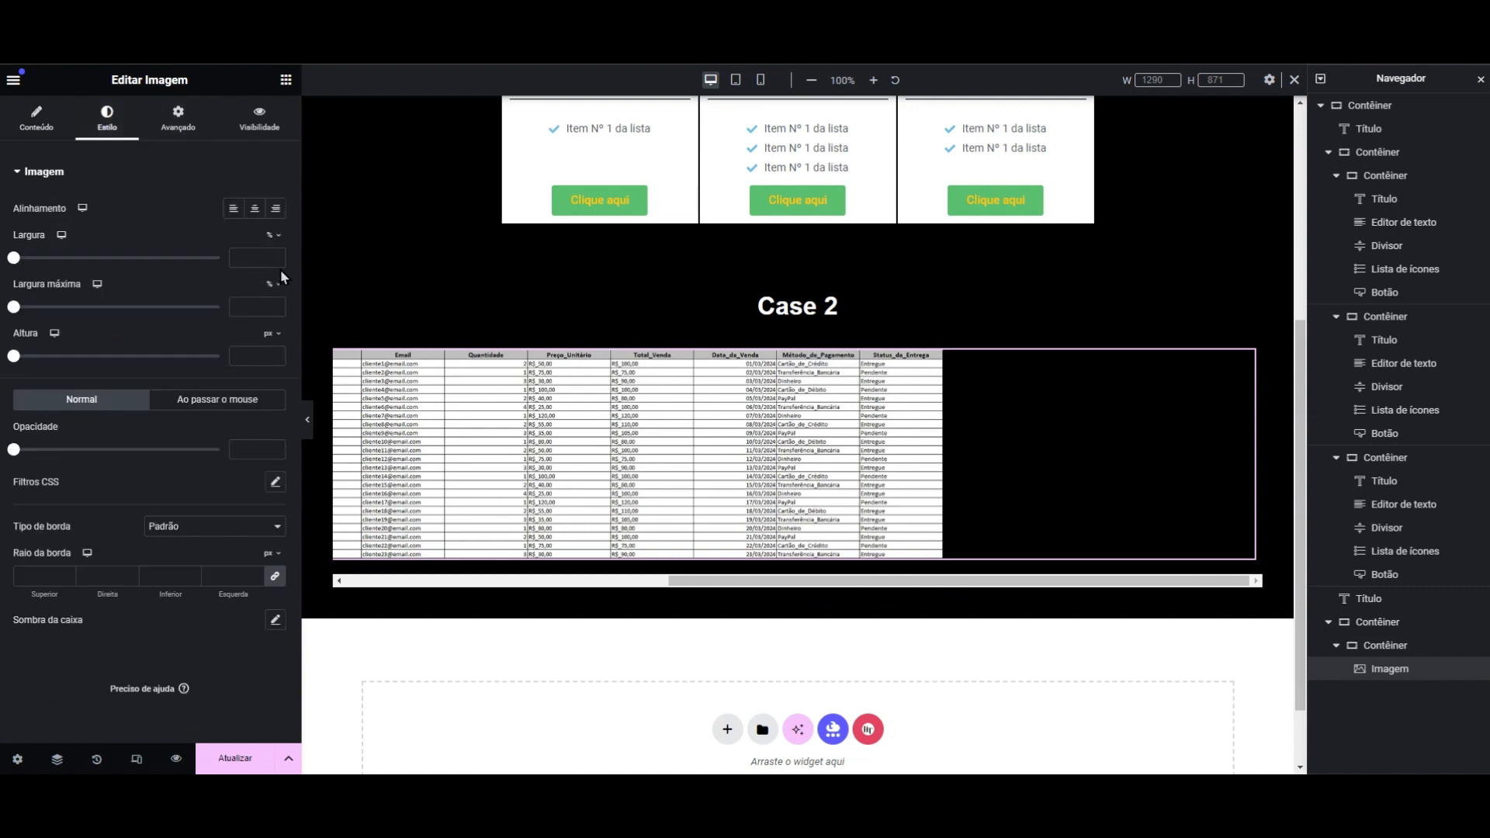
{"action": "left_click", "coordinate": [274, 238]}
{"action": "left_click", "coordinate": [270, 239]}
{"action": "left_click", "coordinate": [244, 258]}
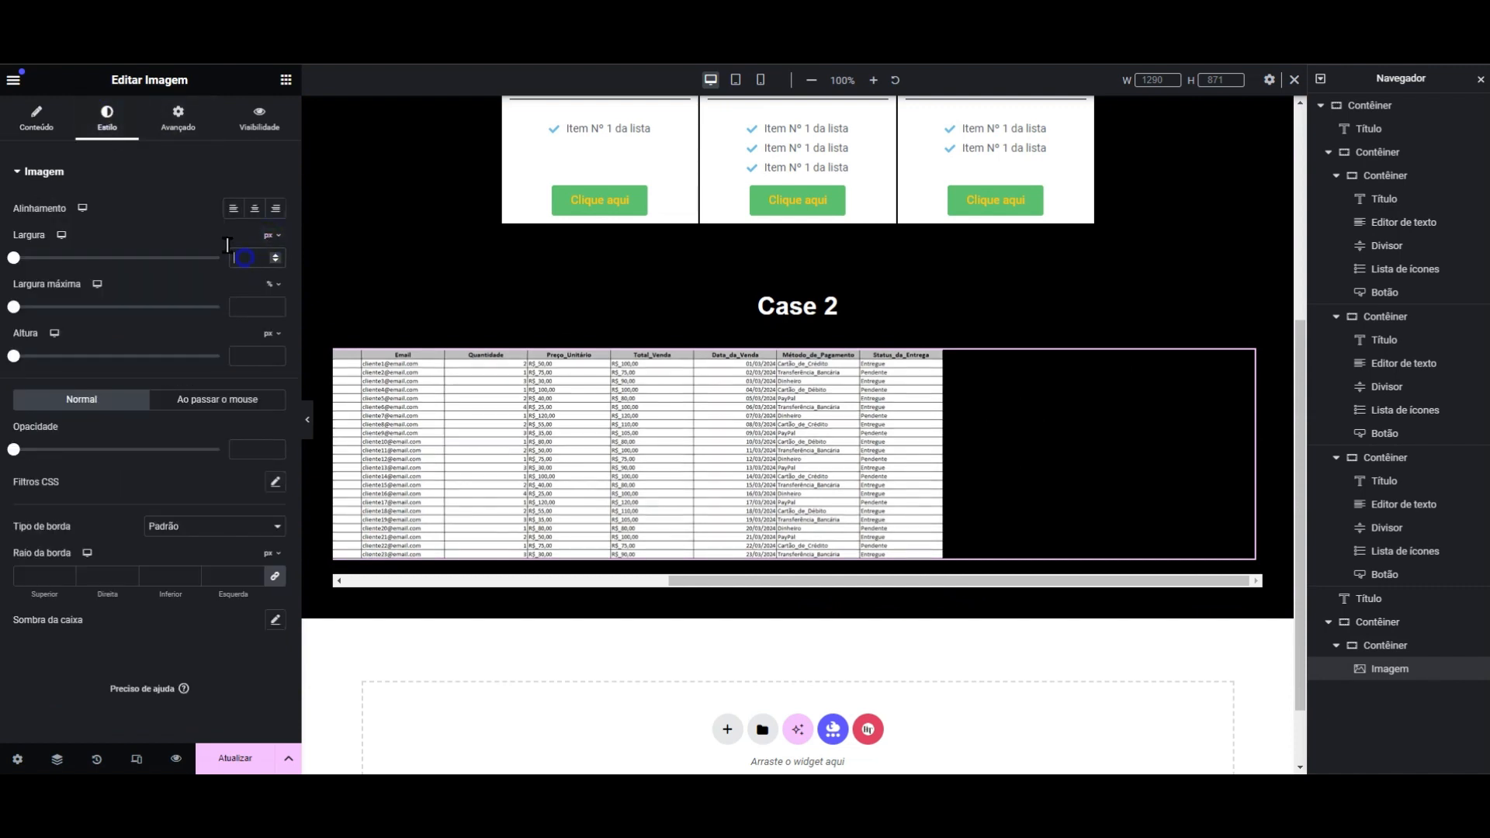
{"action": "type", "text": "1845"}
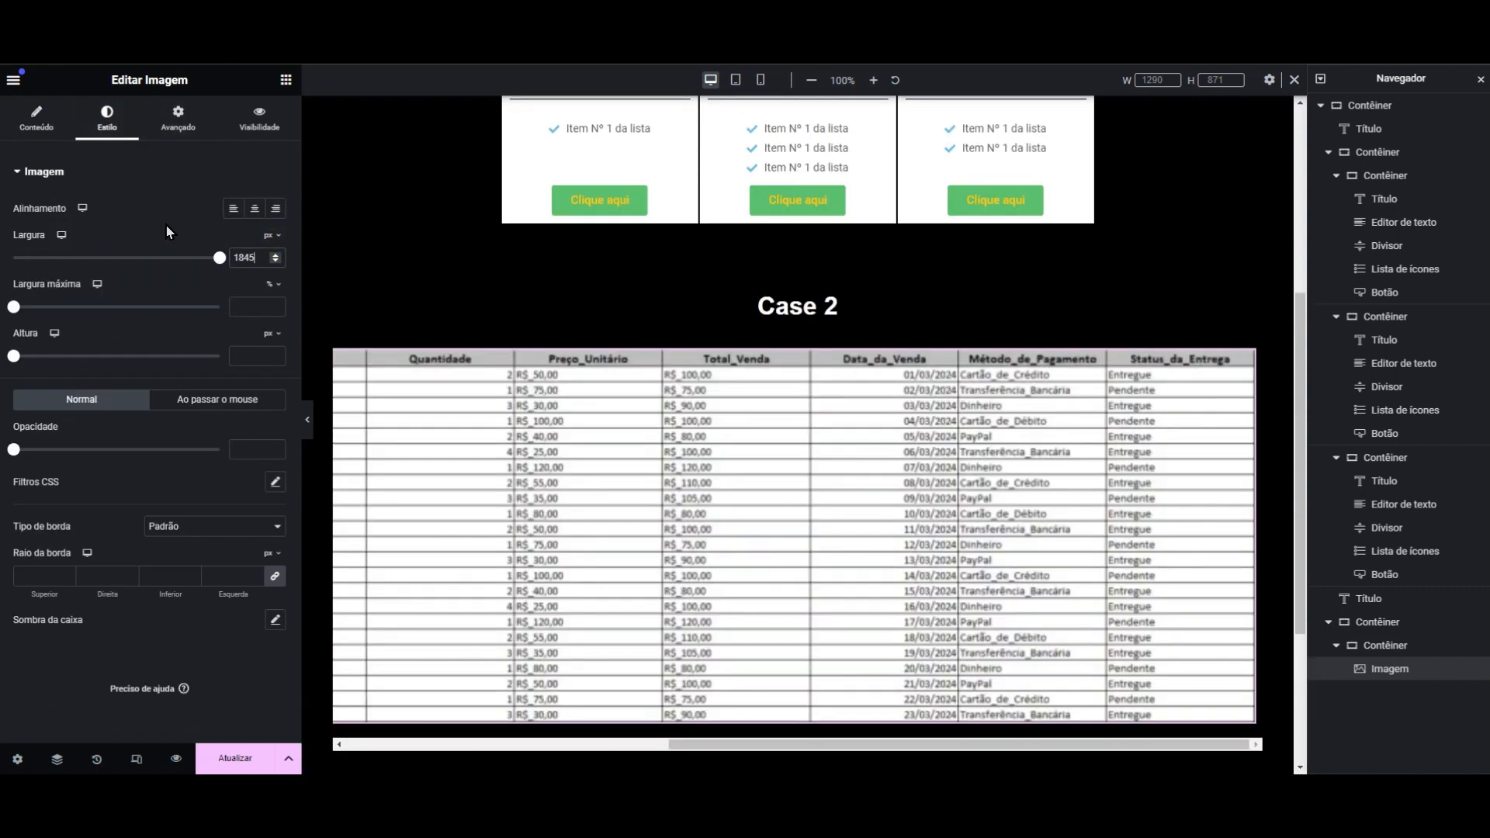
- Check the enlarged table's horizontal scrolling in the desktop view and its layout in the tablet view
{"action": "left_click_drag", "start_coordinate": [819, 745], "coordinate": [497, 752]}
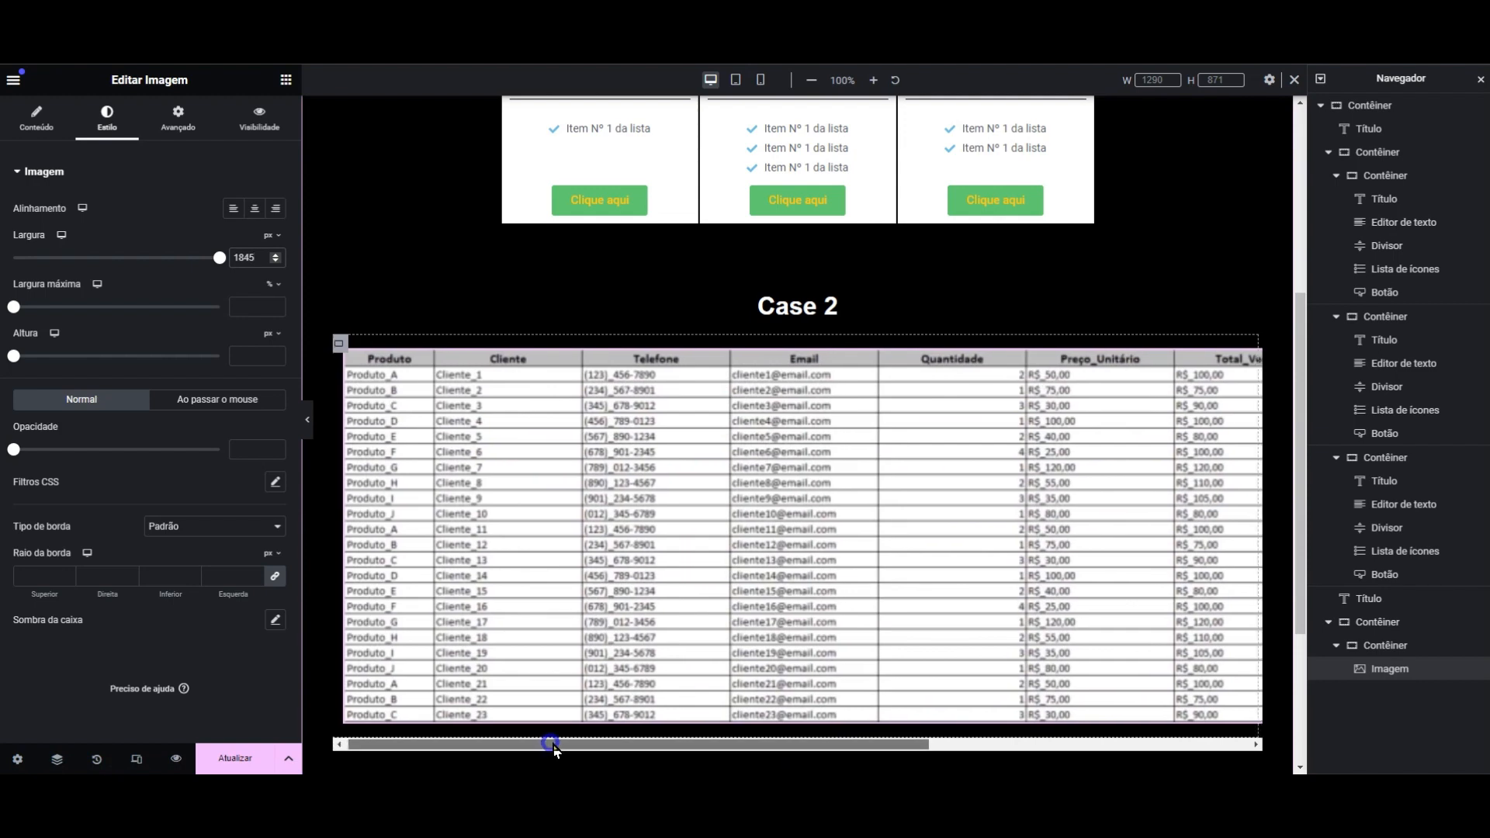
{"action": "left_click_drag", "start_coordinate": [552, 749], "coordinate": [506, 758]}
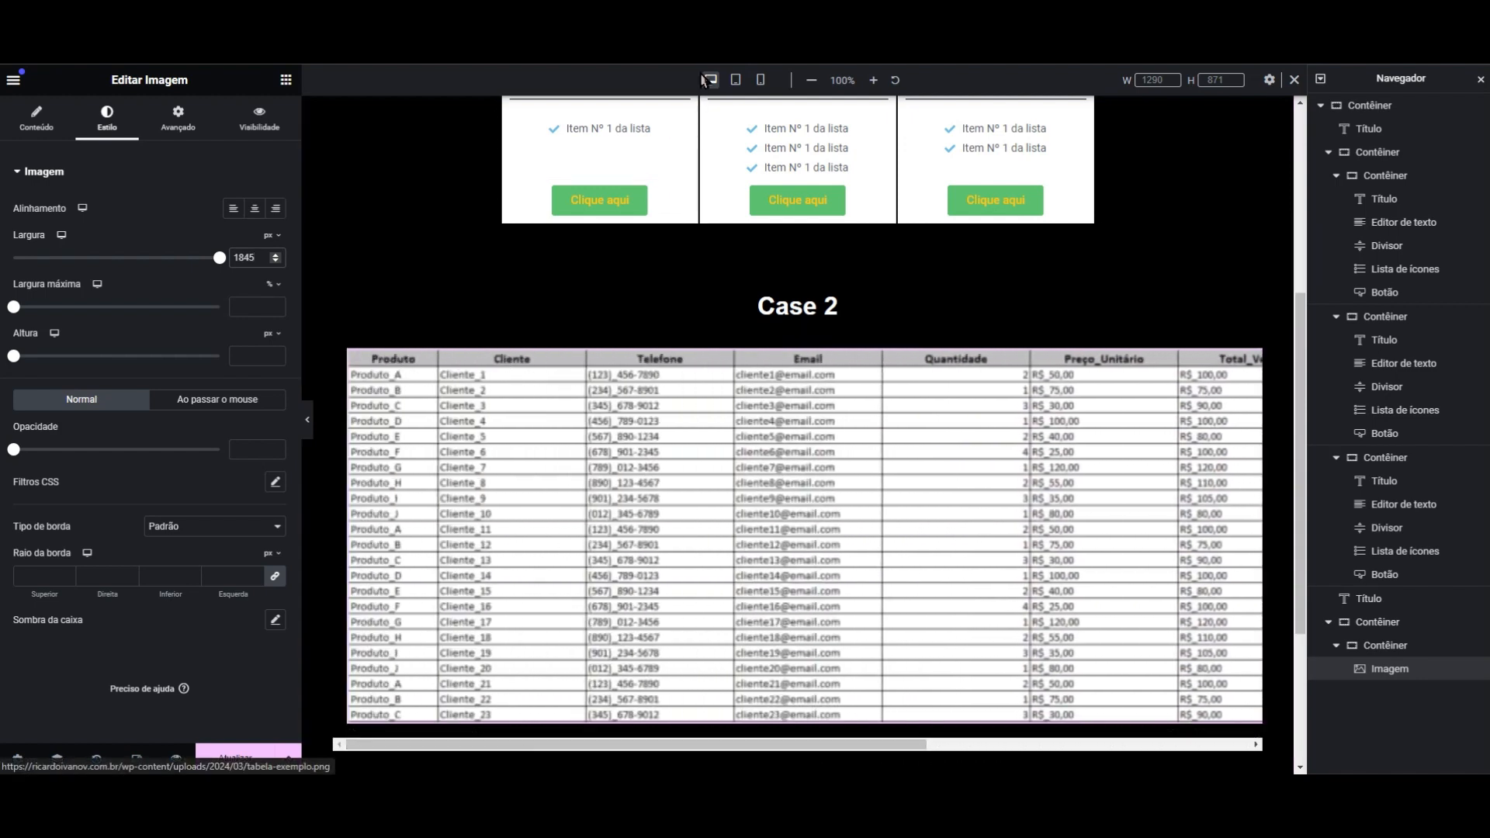
{"action": "left_click", "coordinate": [737, 81]}
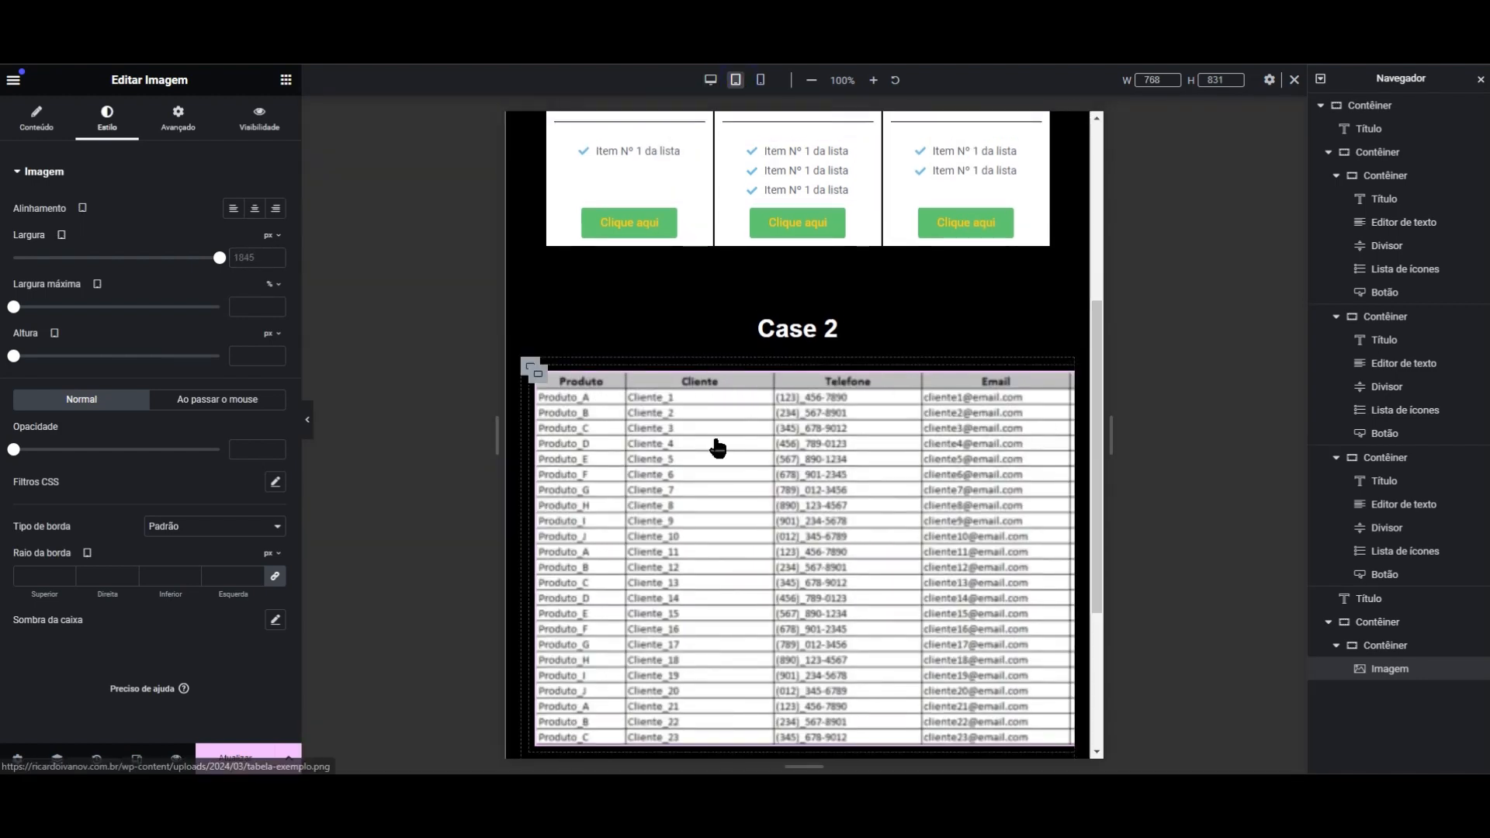
{"action": "scroll", "coordinate": [721, 443], "scroll_direction": "down", "scroll_amount": 4}
{"action": "mouse_move", "coordinate": [641, 534]}
{"action": "left_mouse_down"}
{"action": "mouse_move", "coordinate": [626, 535]}
{"action": "mouse_move", "coordinate": [968, 534]}
{"action": "mouse_move", "coordinate": [630, 533]}
{"action": "left_mouse_up"}
- In the mobile view, set the inner Case 2 container's width to 1845 px
{"action": "left_click", "coordinate": [760, 80]}
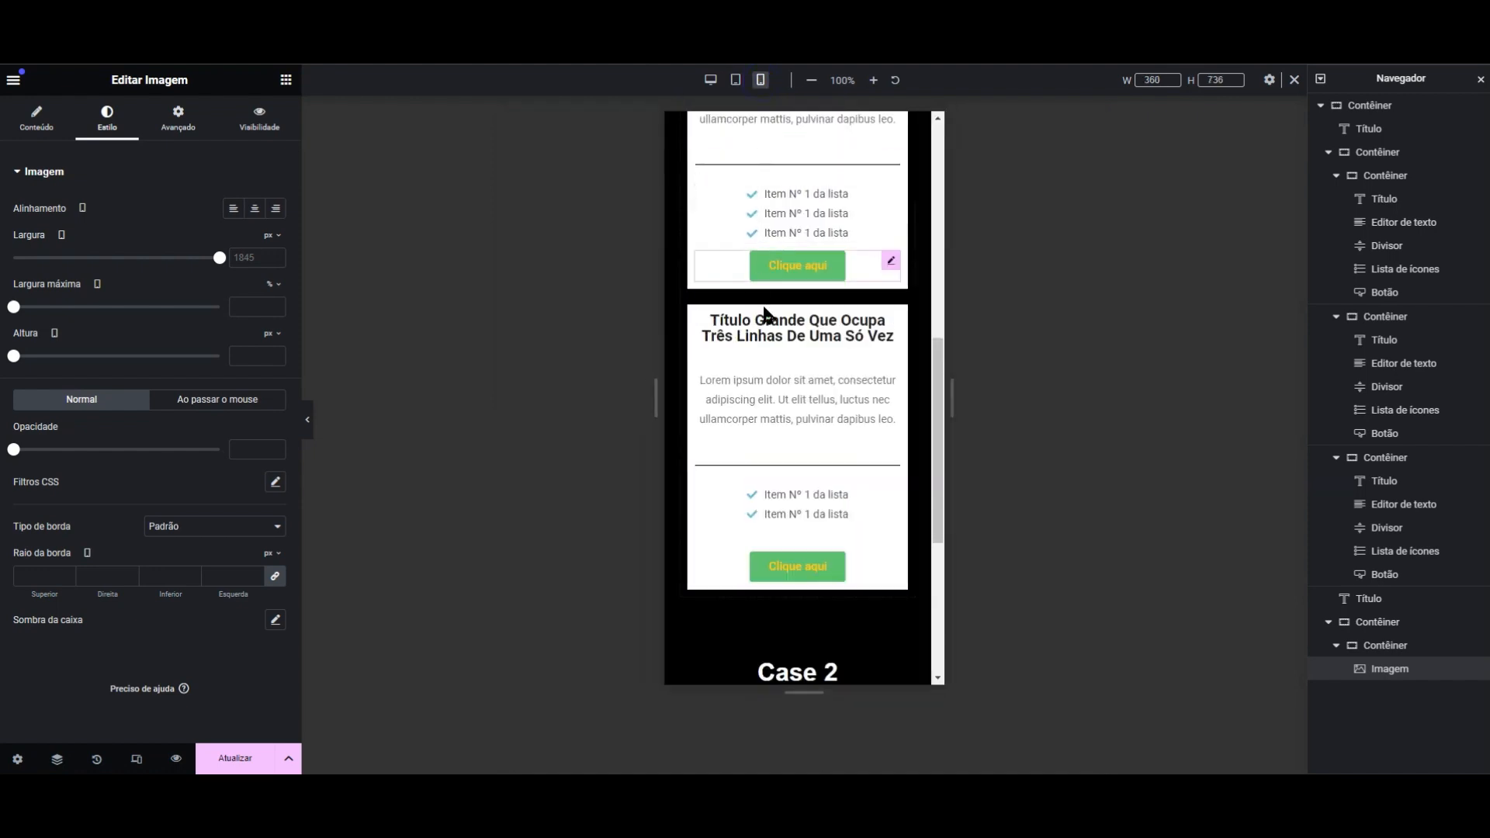
{"action": "scroll", "coordinate": [765, 318], "scroll_direction": "down", "scroll_amount": 3}
{"action": "scroll", "coordinate": [770, 388], "scroll_direction": "down", "scroll_amount": 1}
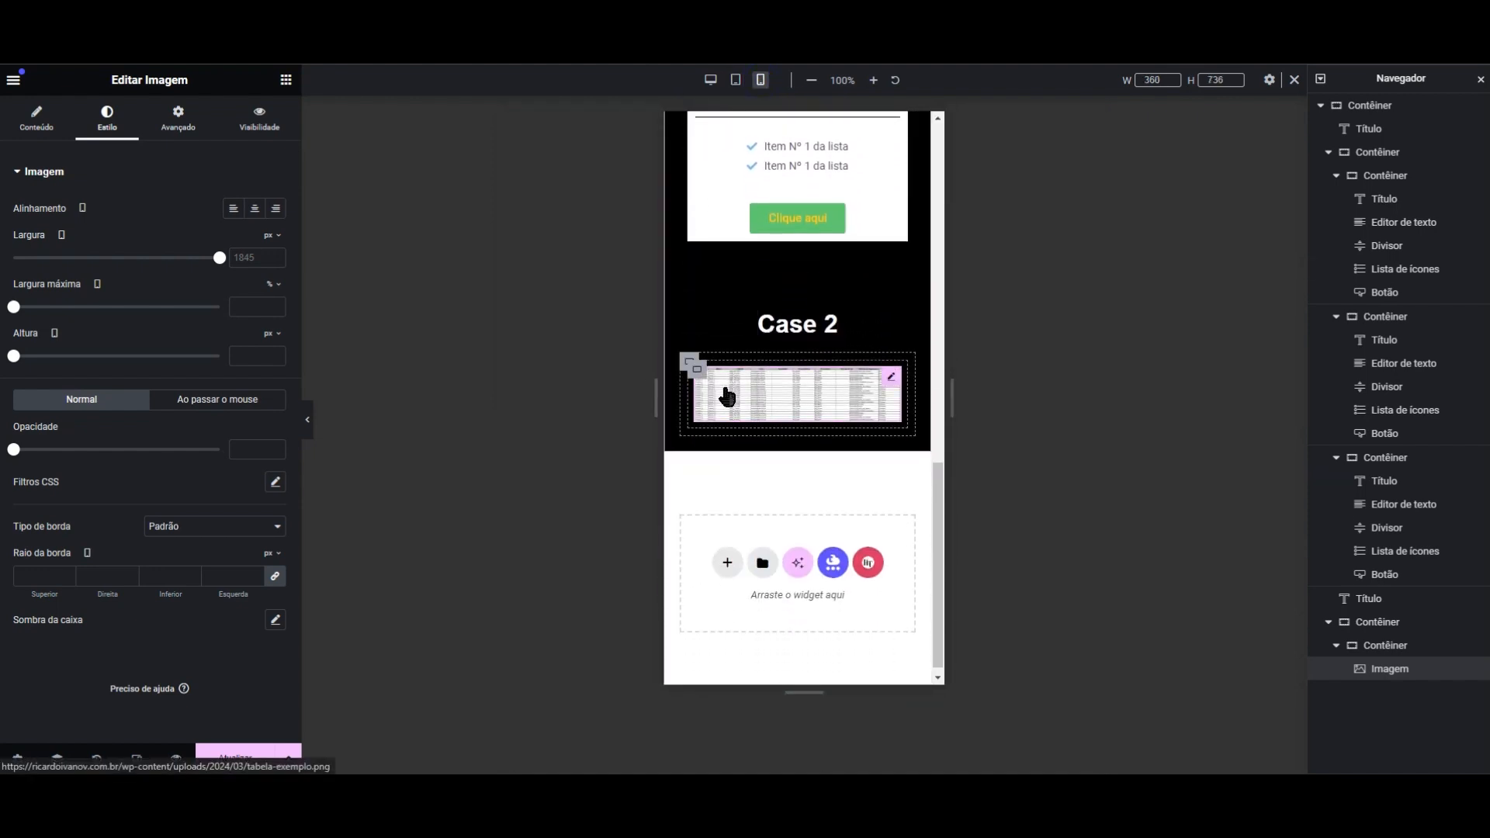
{"action": "left_click", "coordinate": [689, 363]}
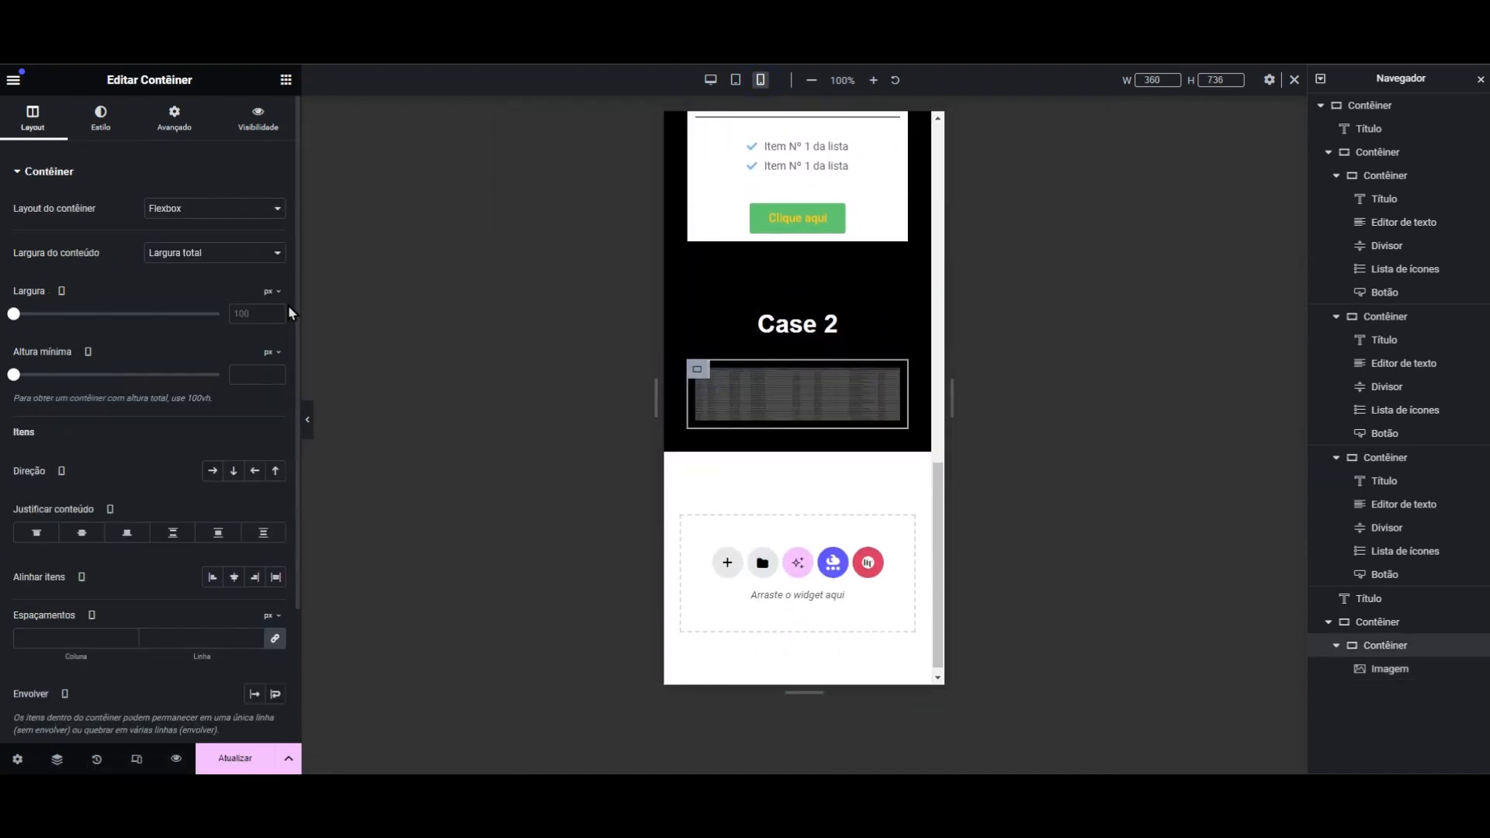
{"action": "left_click", "coordinate": [244, 307]}
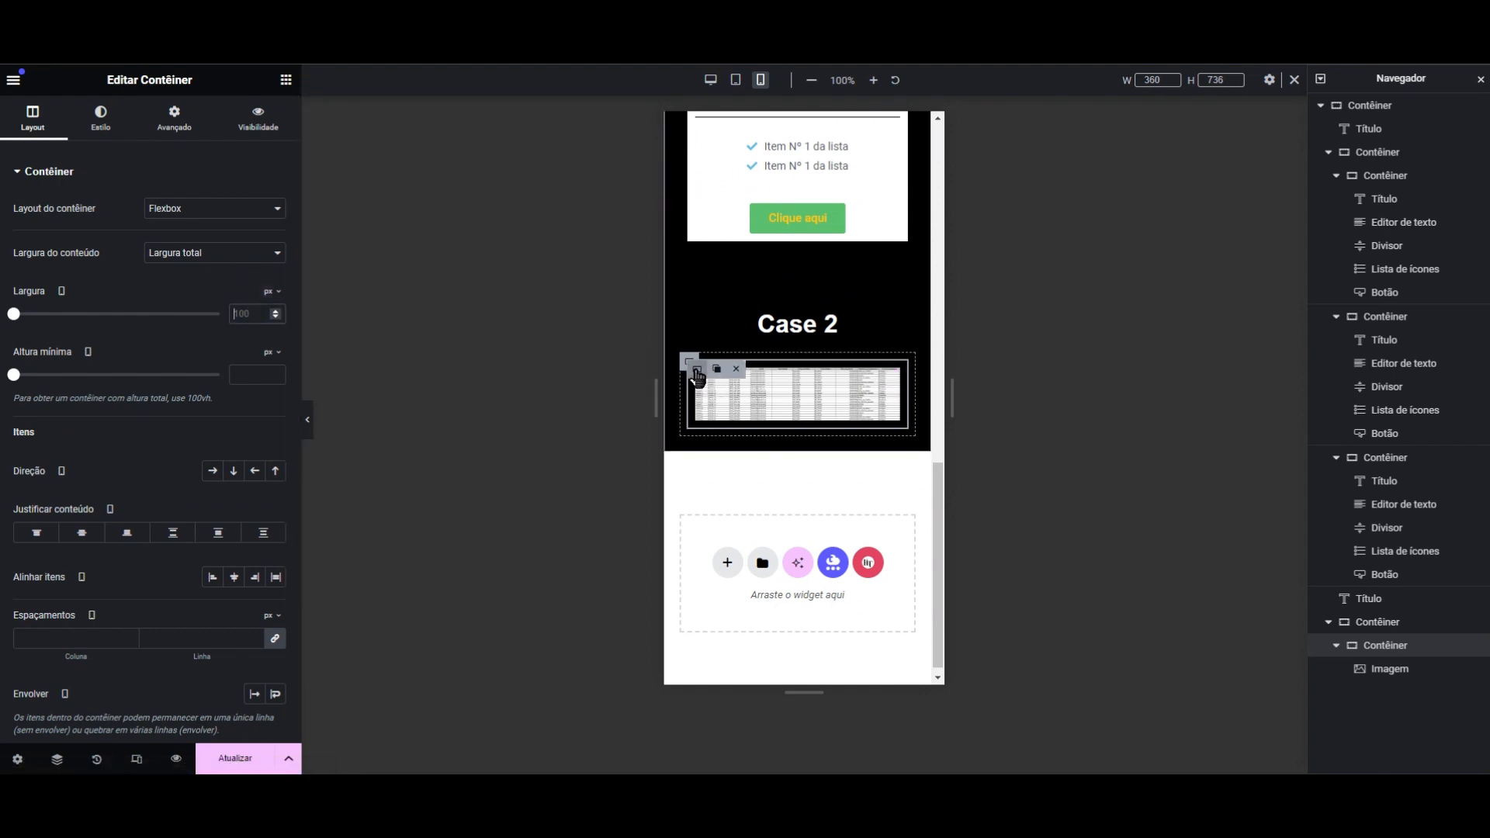
{"action": "type", "text": "18"}
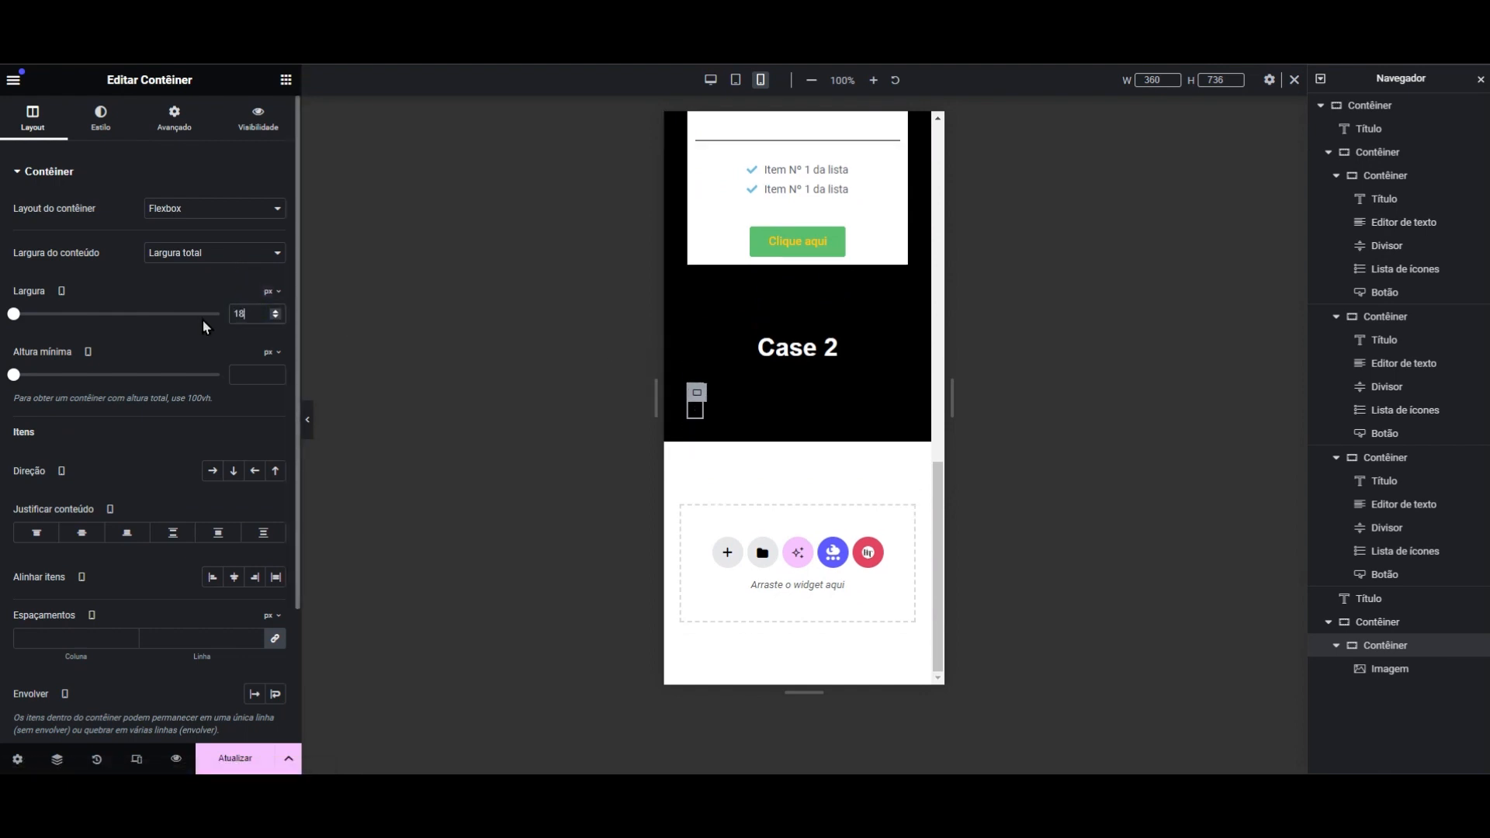
{"action": "type", "text": "45"}
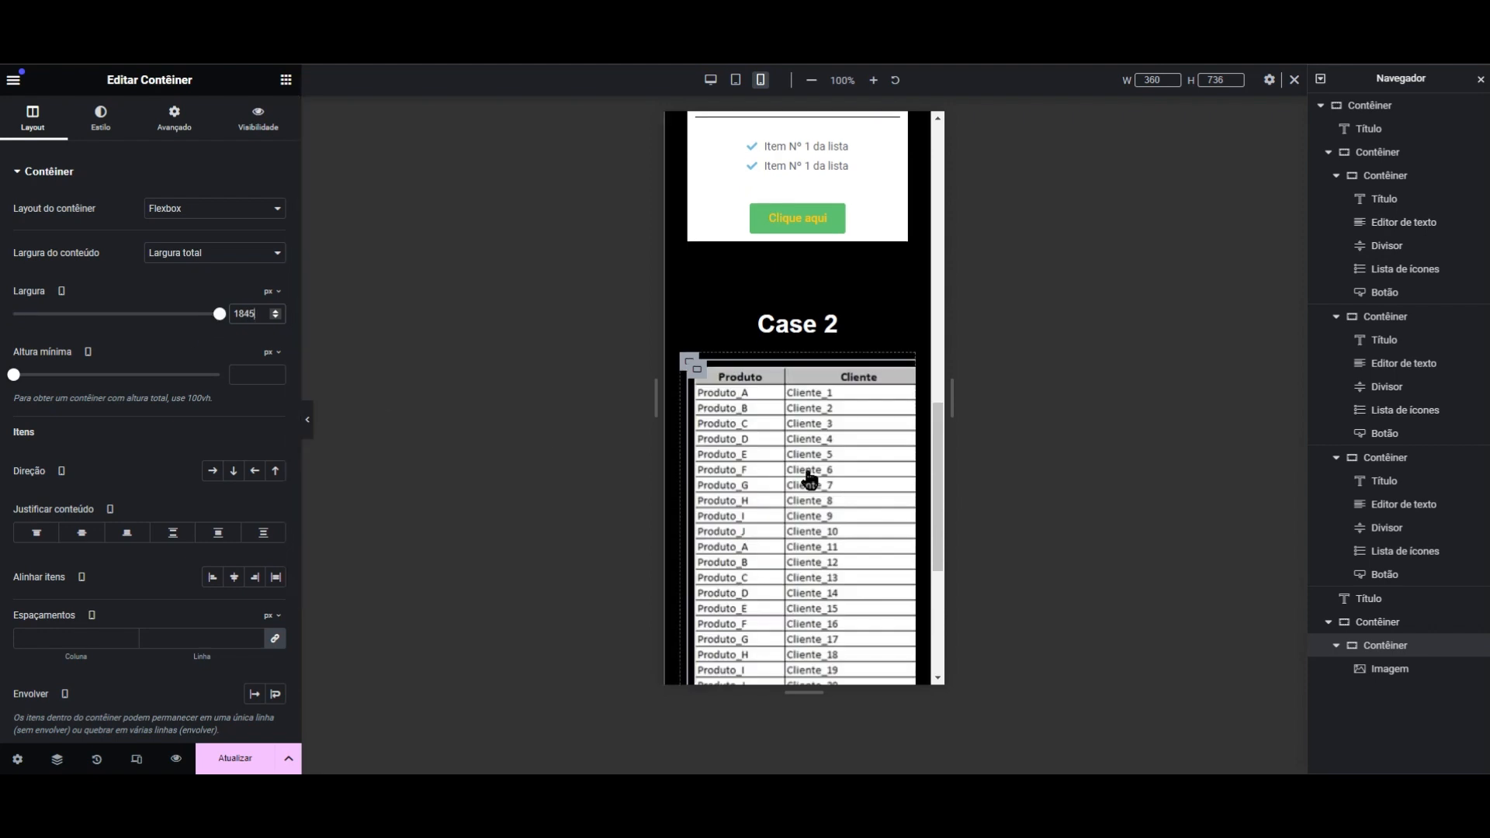
- Check the table's horizontal scrolling in the mobile view and return to the desktop view
{"action": "scroll", "coordinate": [807, 509], "scroll_direction": "down", "scroll_amount": 2}
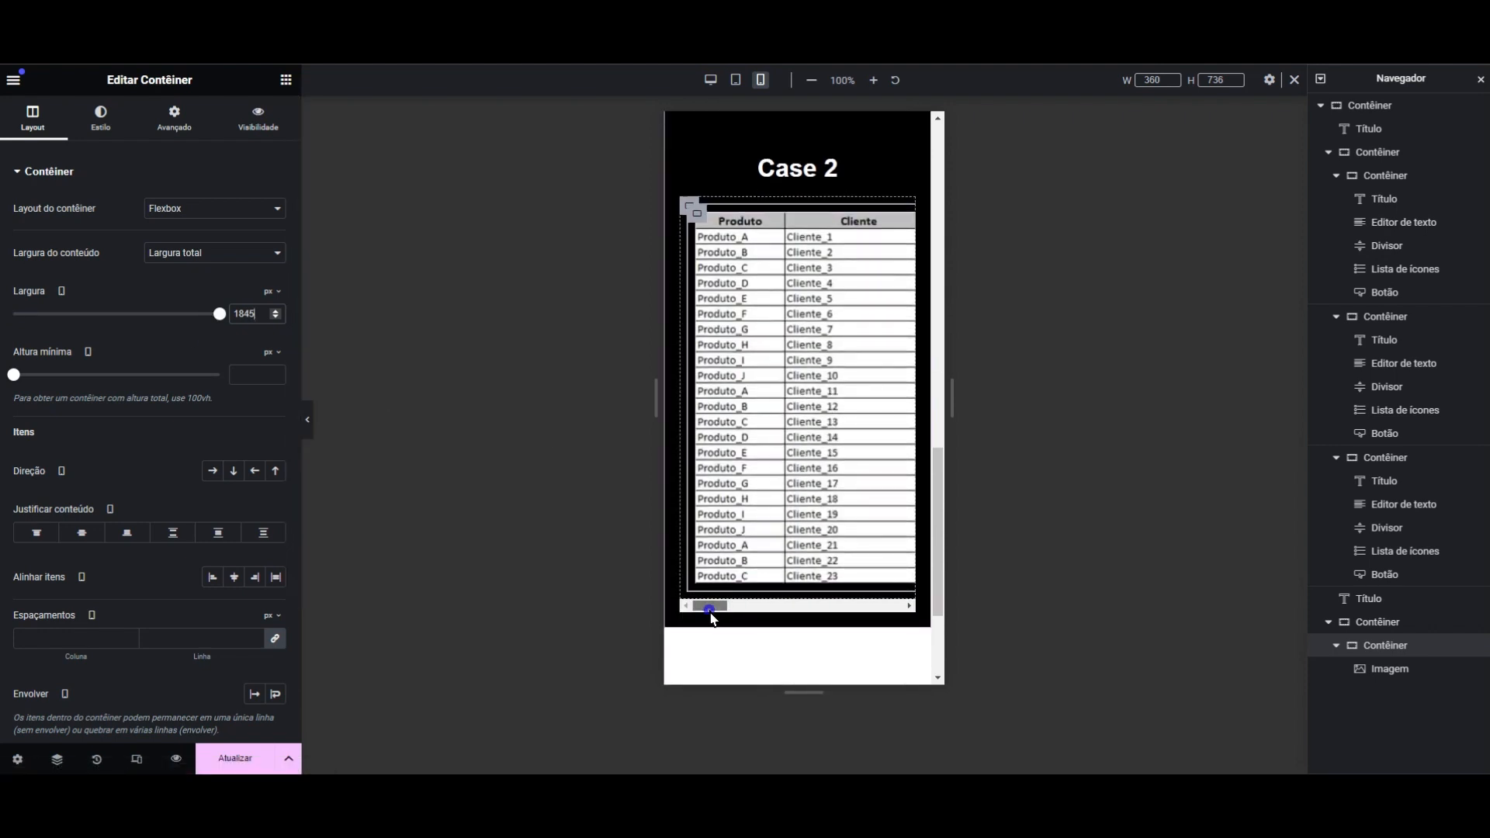
{"action": "mouse_move", "coordinate": [710, 611]}
{"action": "left_mouse_down"}
{"action": "mouse_move", "coordinate": [899, 616]}
{"action": "mouse_move", "coordinate": [693, 615]}
{"action": "left_mouse_up"}
{"action": "left_click", "coordinate": [710, 80]}
{"action": "scroll", "coordinate": [706, 333], "scroll_direction": "up", "scroll_amount": 5}
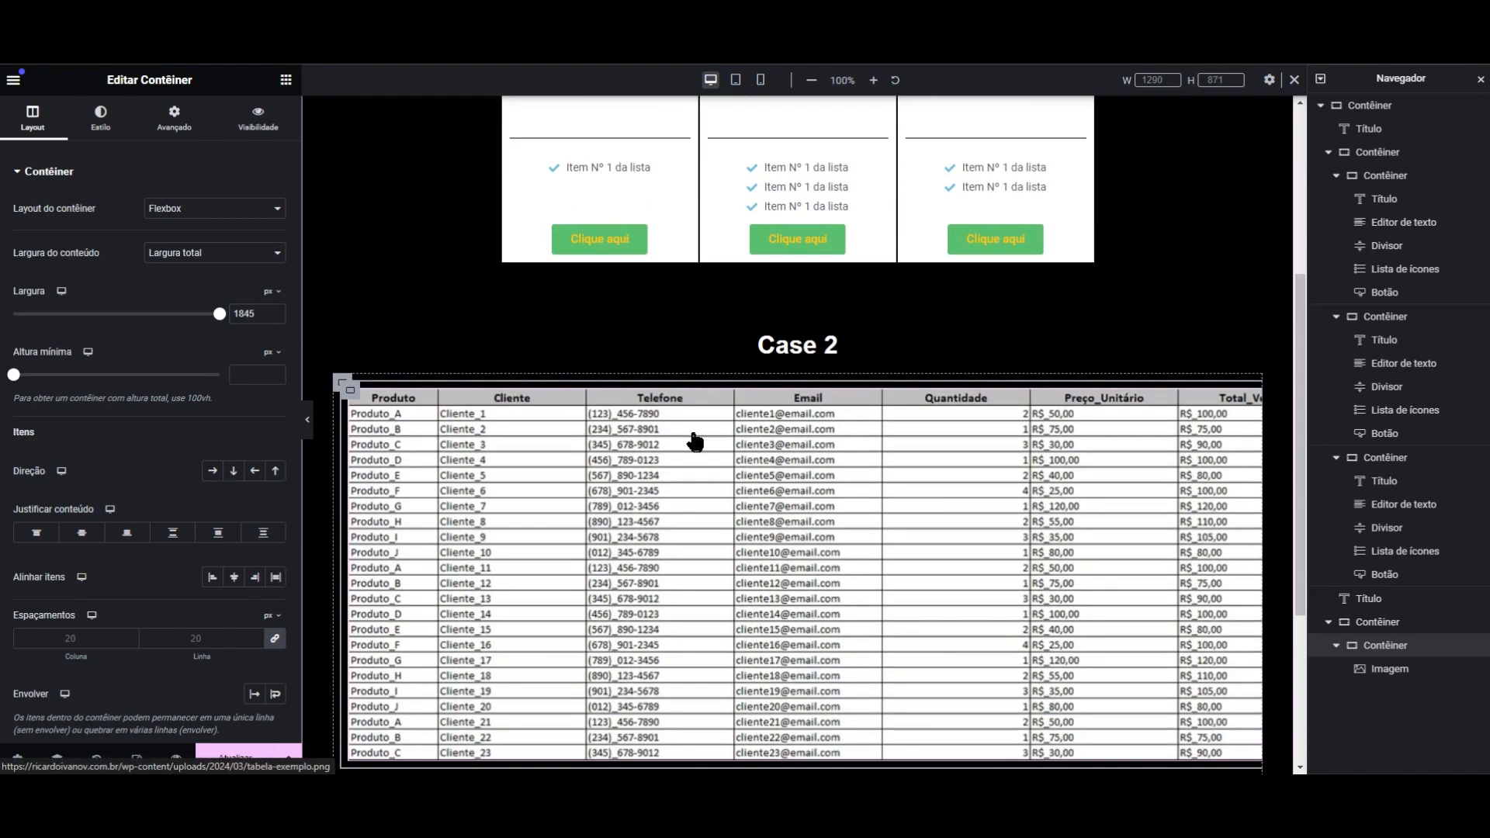
- Add a "Case 3" title below the Case 2 table and place a new container beneath it
{"action": "scroll", "coordinate": [578, 527], "scroll_direction": "down", "scroll_amount": 2}
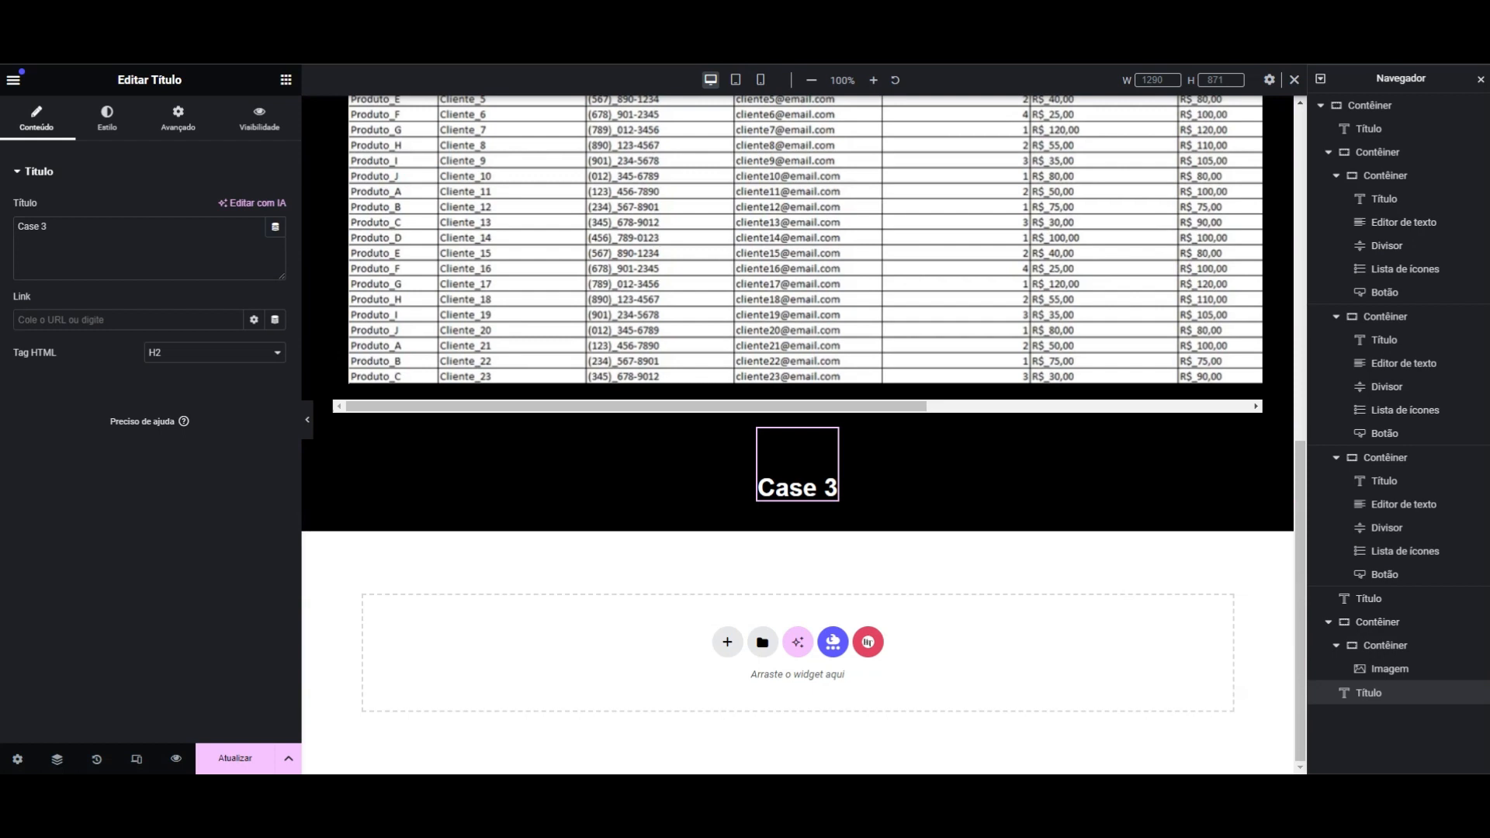
{"action": "scroll", "coordinate": [500, 411], "scroll_direction": "up", "scroll_amount": 2}
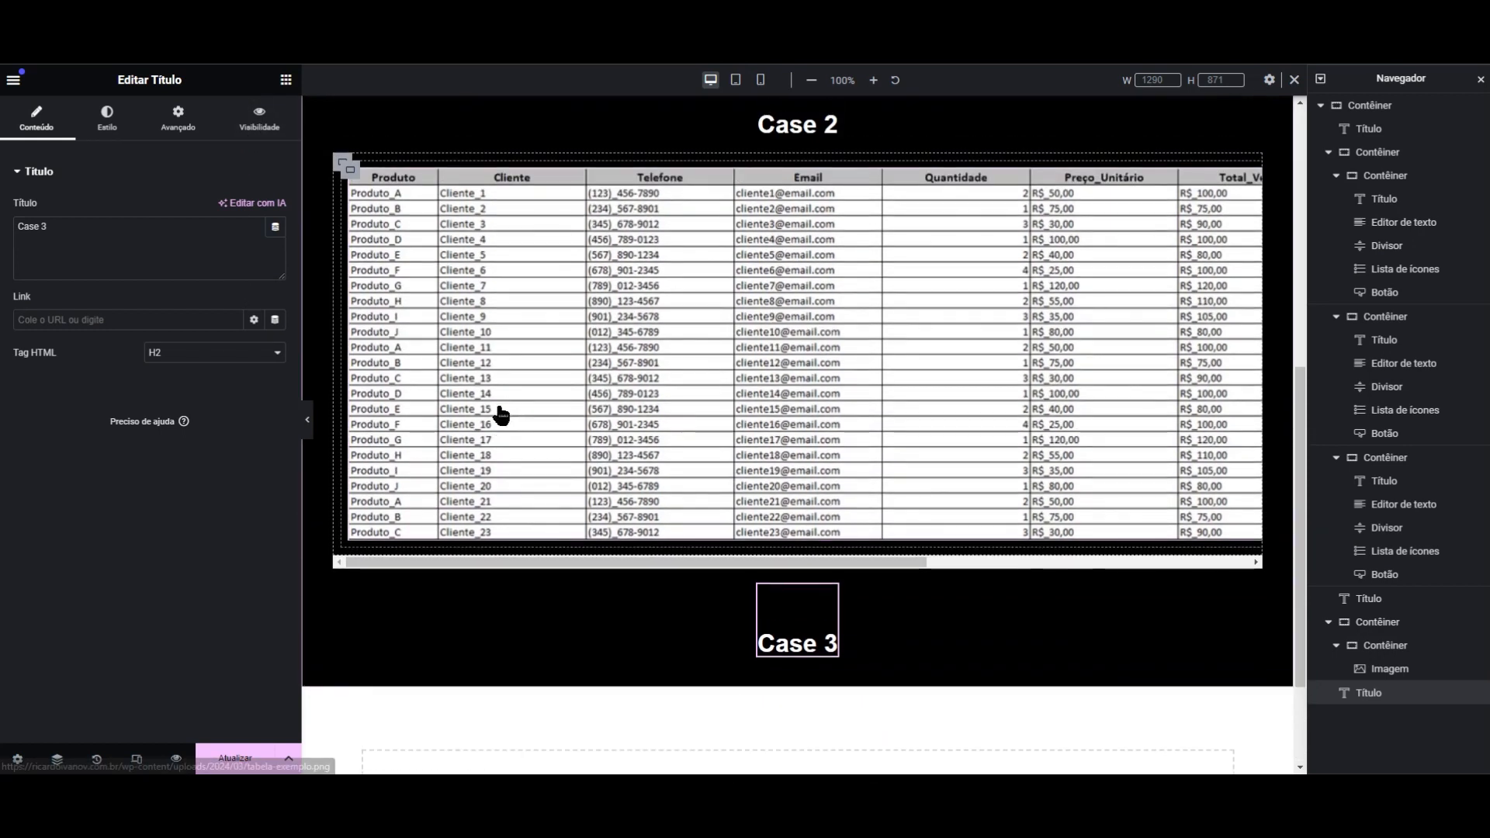
{"action": "left_click", "coordinate": [285, 80]}
{"action": "left_click", "coordinate": [87, 249]}
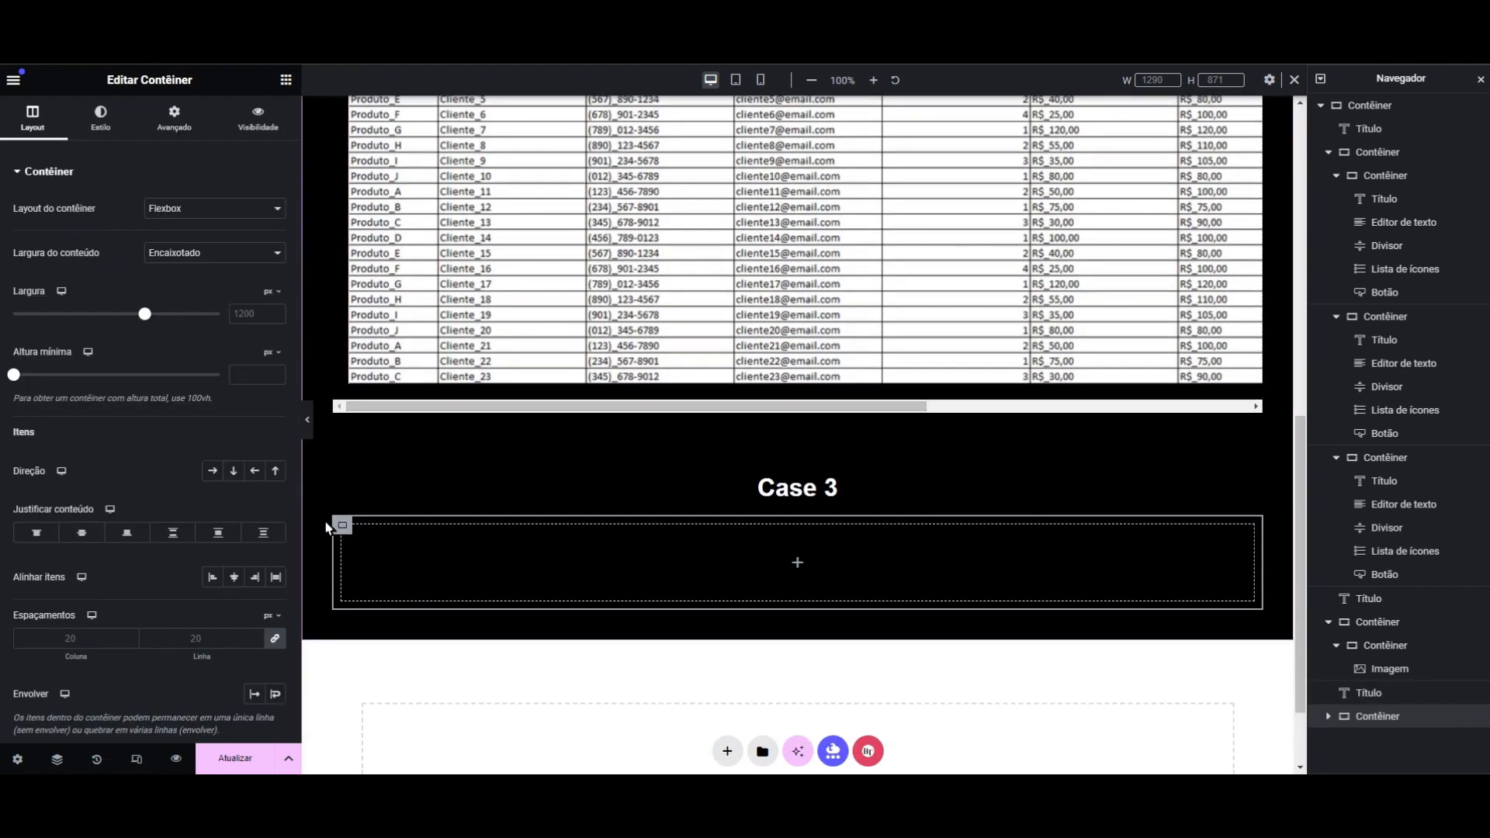
- Set the new Case 3 container's overflow (Transbordar) to Automático
{"action": "scroll", "coordinate": [141, 397], "scroll_direction": "down", "scroll_amount": 3}
{"action": "left_click", "coordinate": [118, 625]}
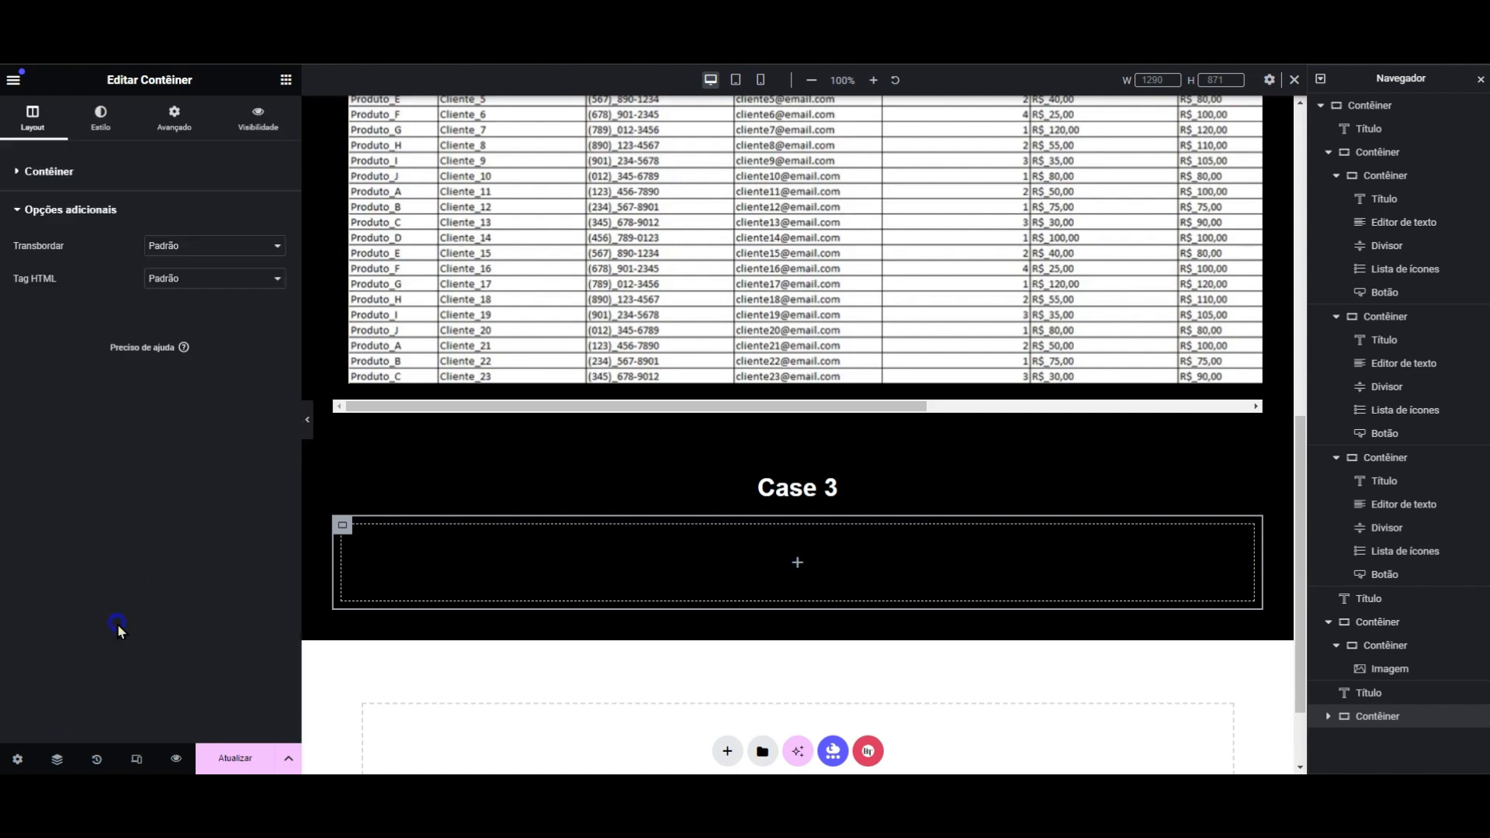
{"action": "left_click", "coordinate": [183, 247]}
{"action": "left_click", "coordinate": [203, 286]}
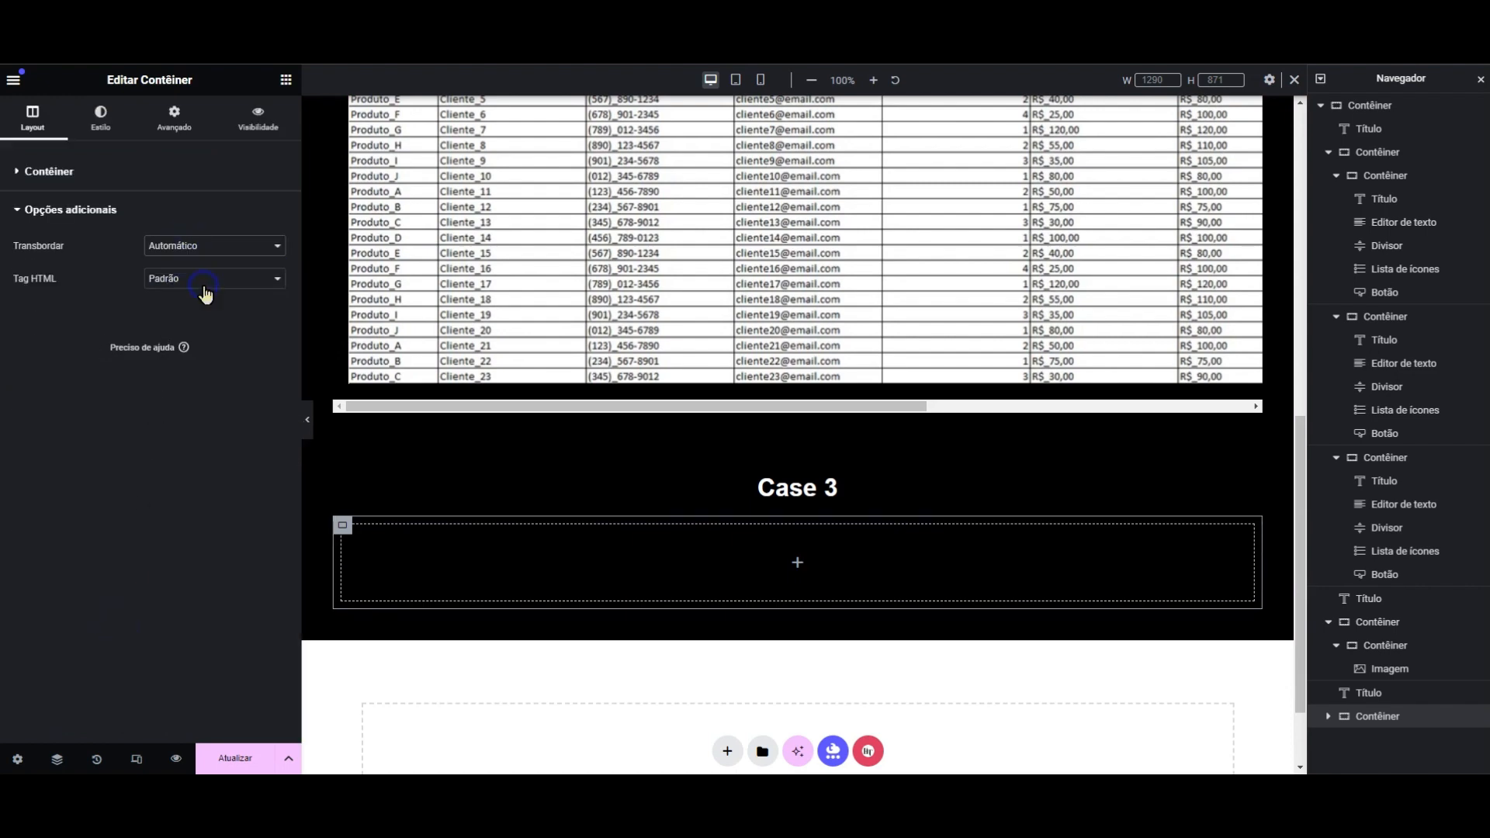
{"action": "mouse_move", "coordinate": [450, 407]}
{"action": "left_mouse_down"}
{"action": "mouse_move", "coordinate": [688, 416]}
{"action": "mouse_move", "coordinate": [450, 407]}
{"action": "left_mouse_up"}
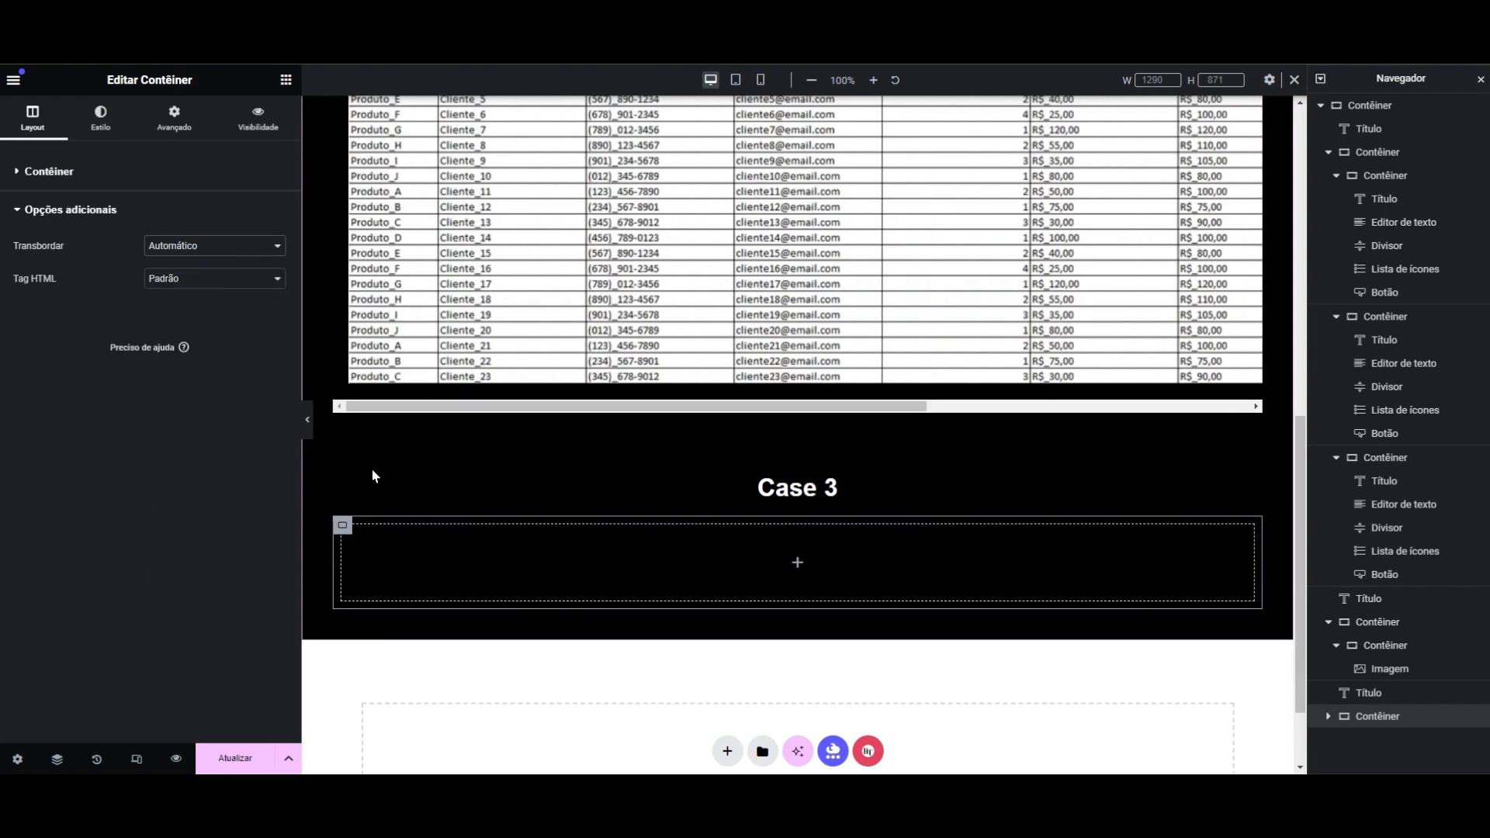
- Insert a grid (Grade) inside the Case 3 container and compare it with the scrolling Case 2 table
{"action": "left_click", "coordinate": [286, 80]}
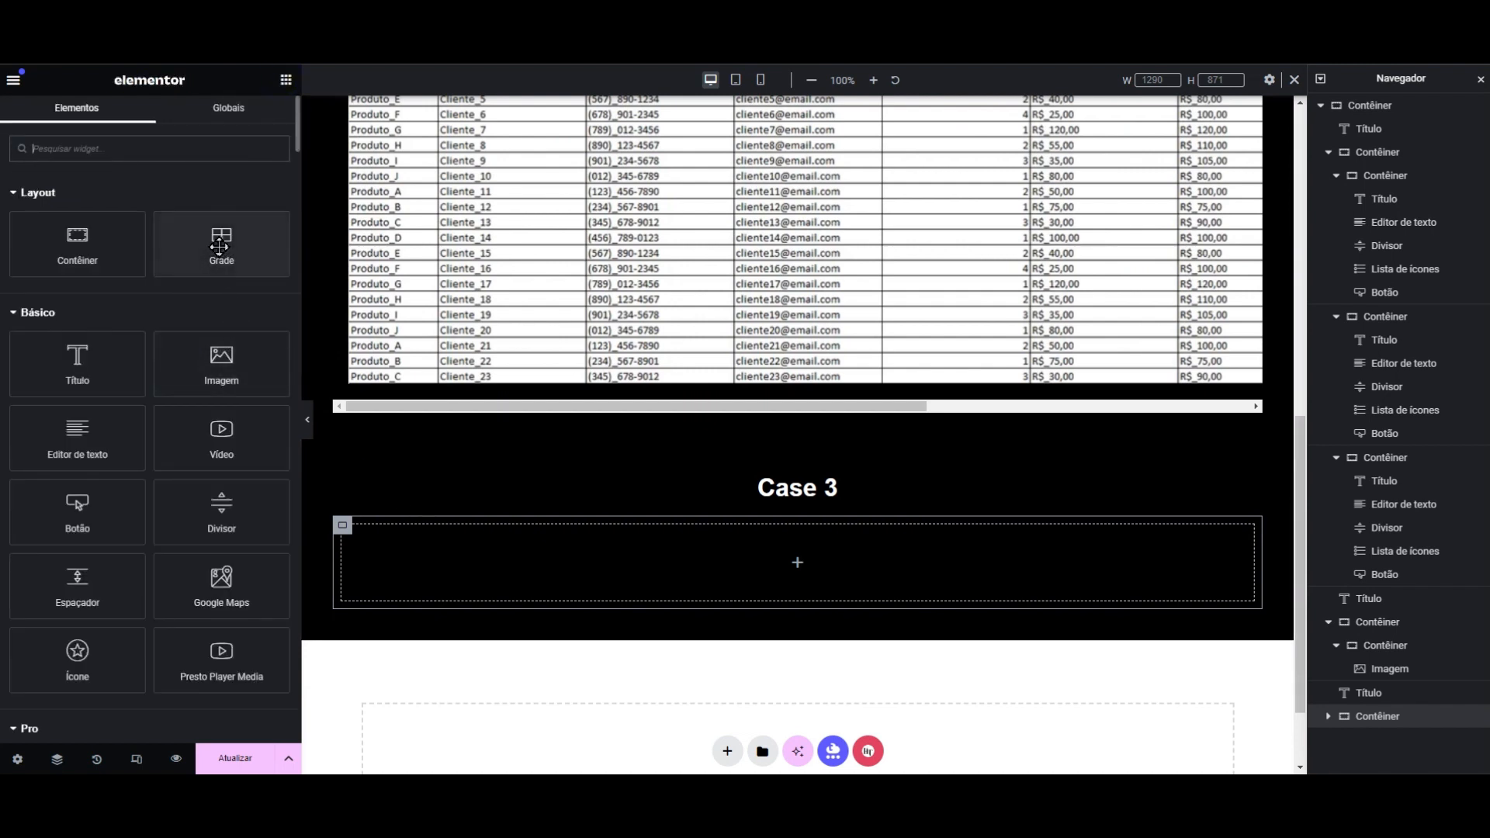
{"action": "left_click_drag", "start_coordinate": [223, 254], "coordinate": [499, 582]}
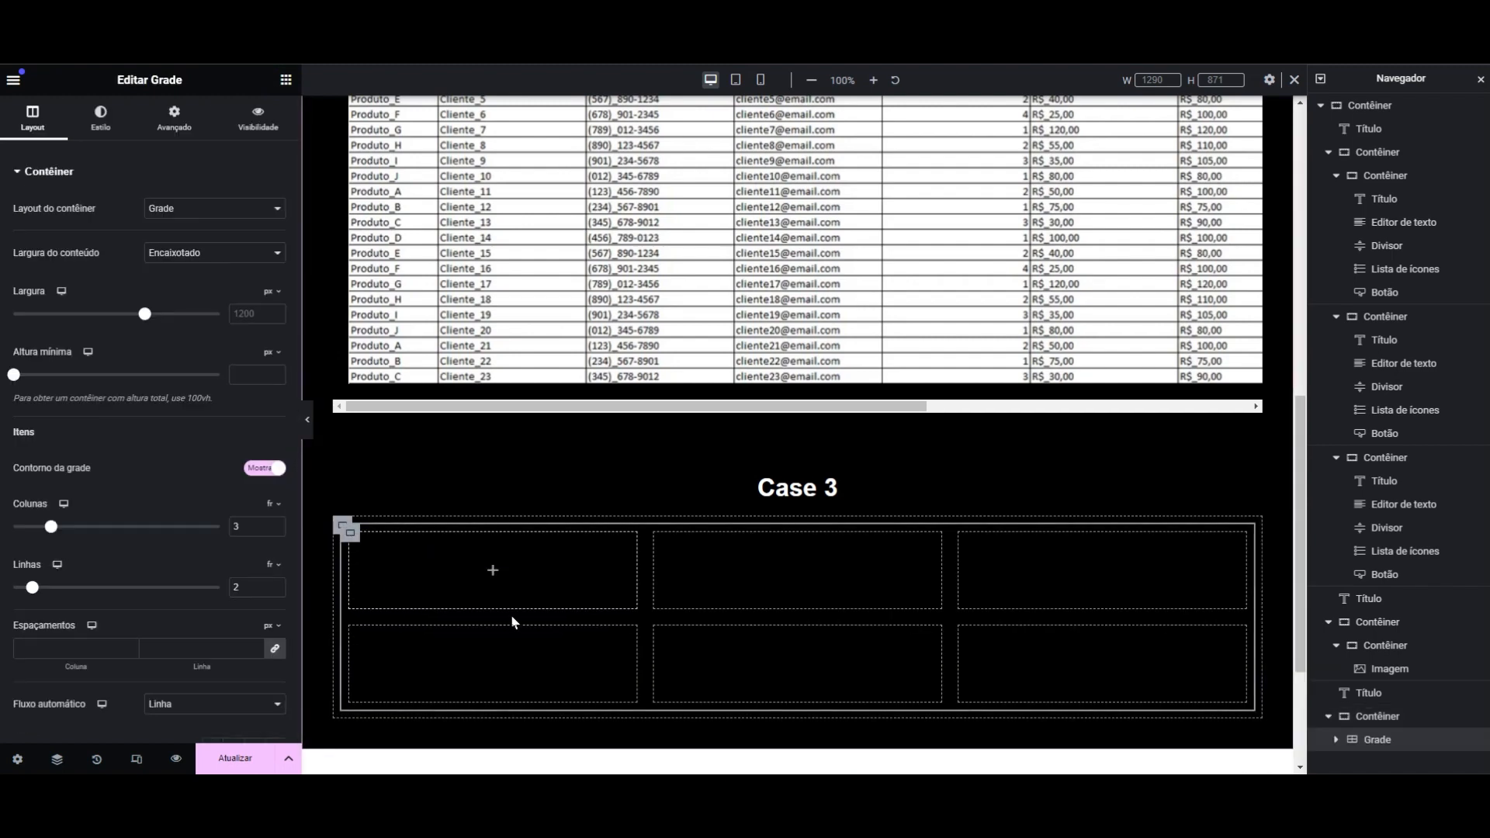
{"action": "scroll", "coordinate": [501, 589], "scroll_direction": "up", "scroll_amount": 2}
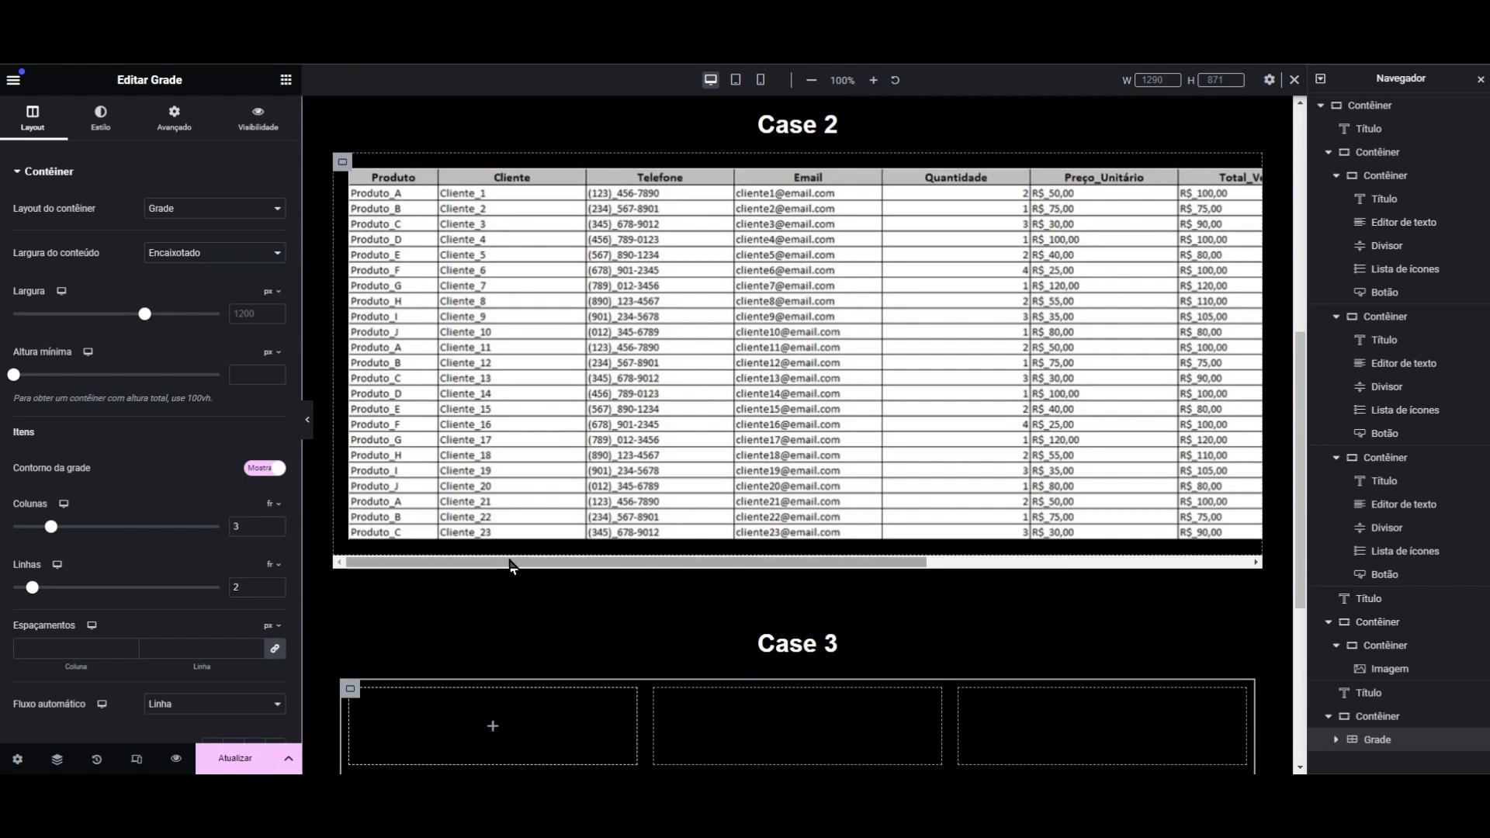
{"action": "left_click_drag", "start_coordinate": [512, 566], "coordinate": [464, 593]}
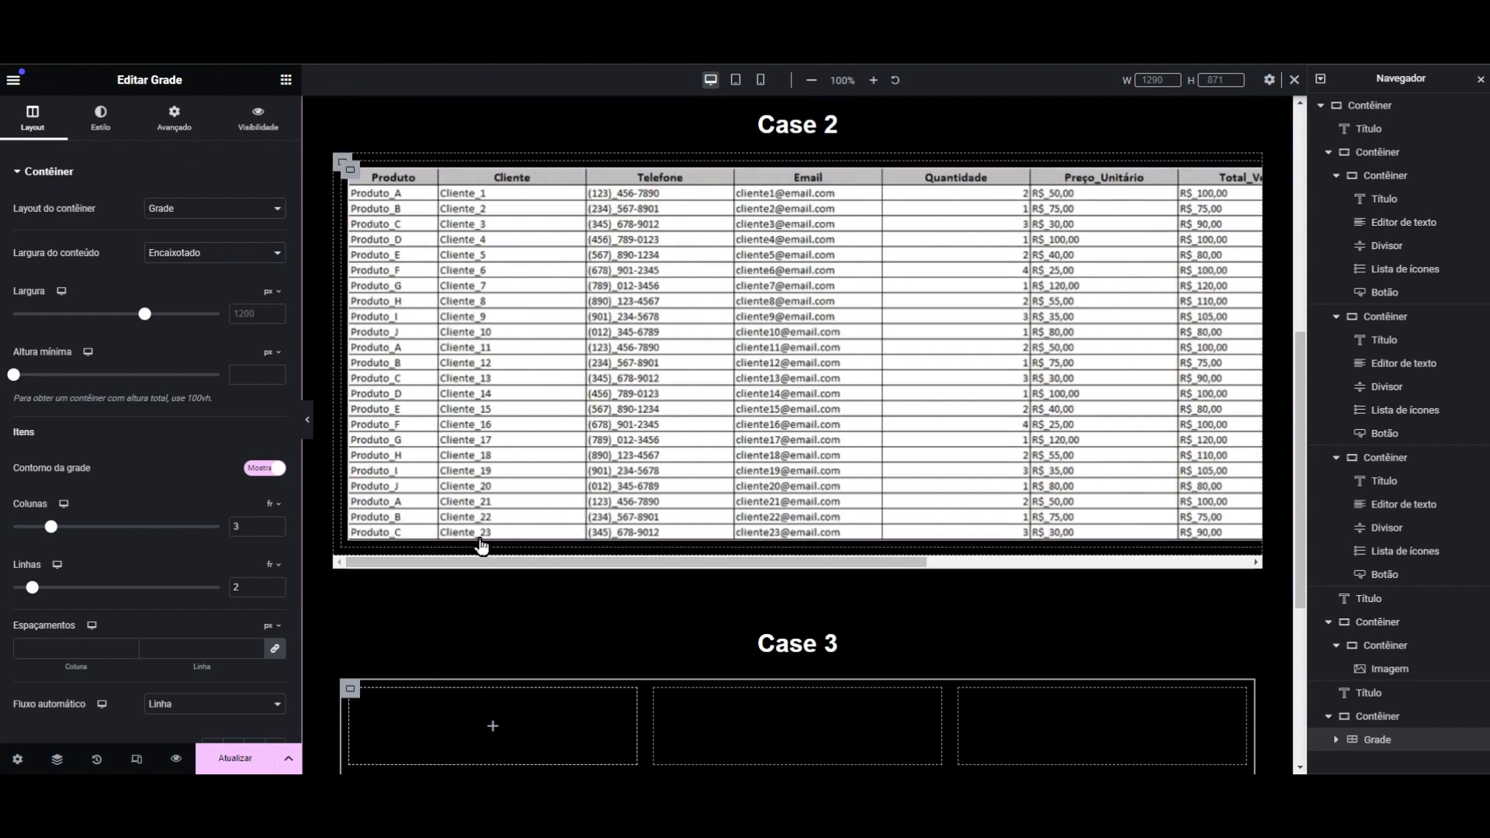
- Set the number of columns in the Case 3 grid to 10
{"action": "scroll", "coordinate": [473, 540], "scroll_direction": "down", "scroll_amount": 2}
{"action": "scroll", "coordinate": [459, 500], "scroll_direction": "down", "scroll_amount": 1}
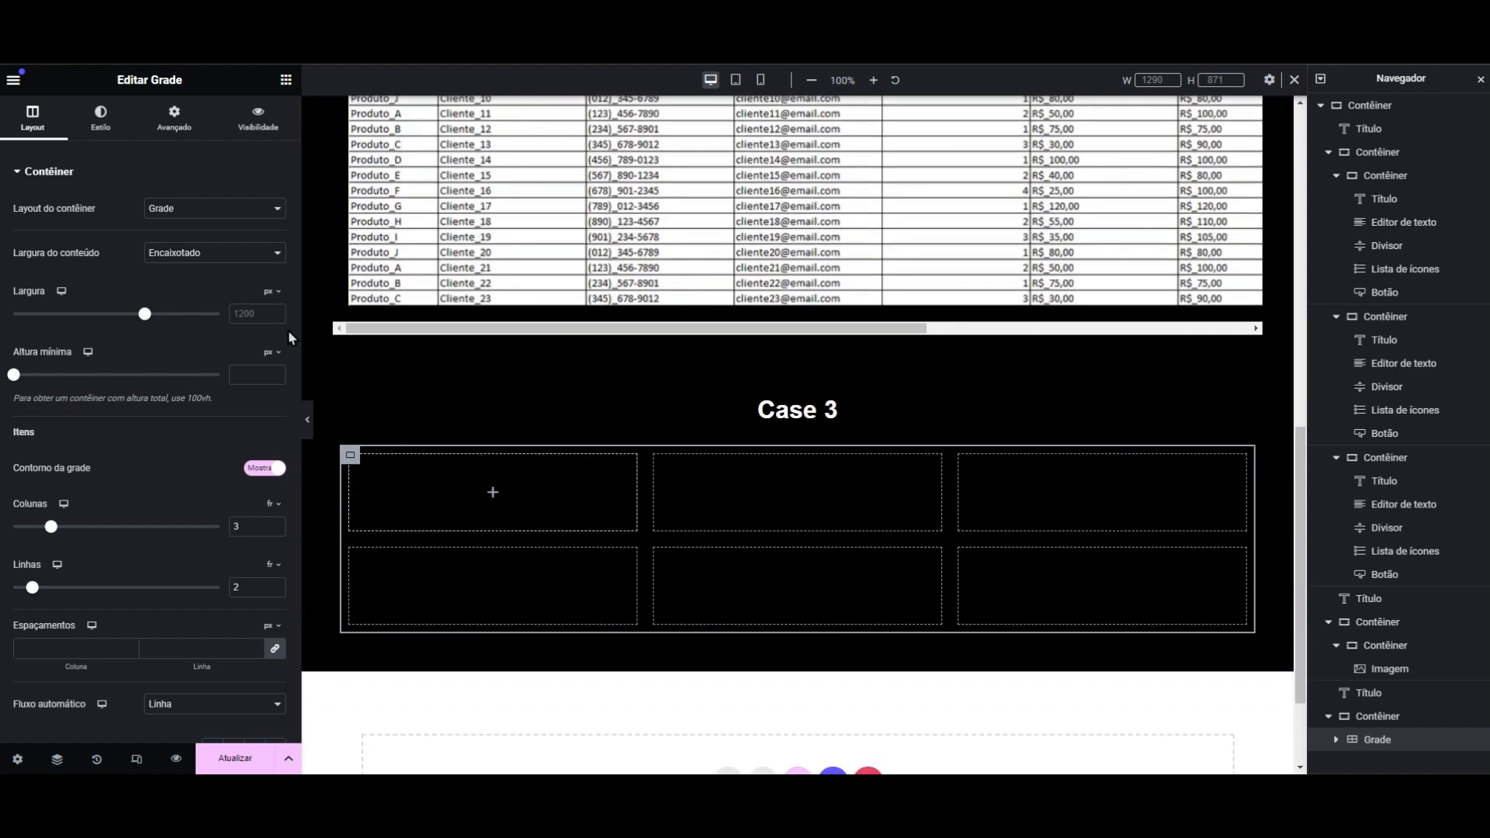
{"action": "left_click", "coordinate": [352, 459]}
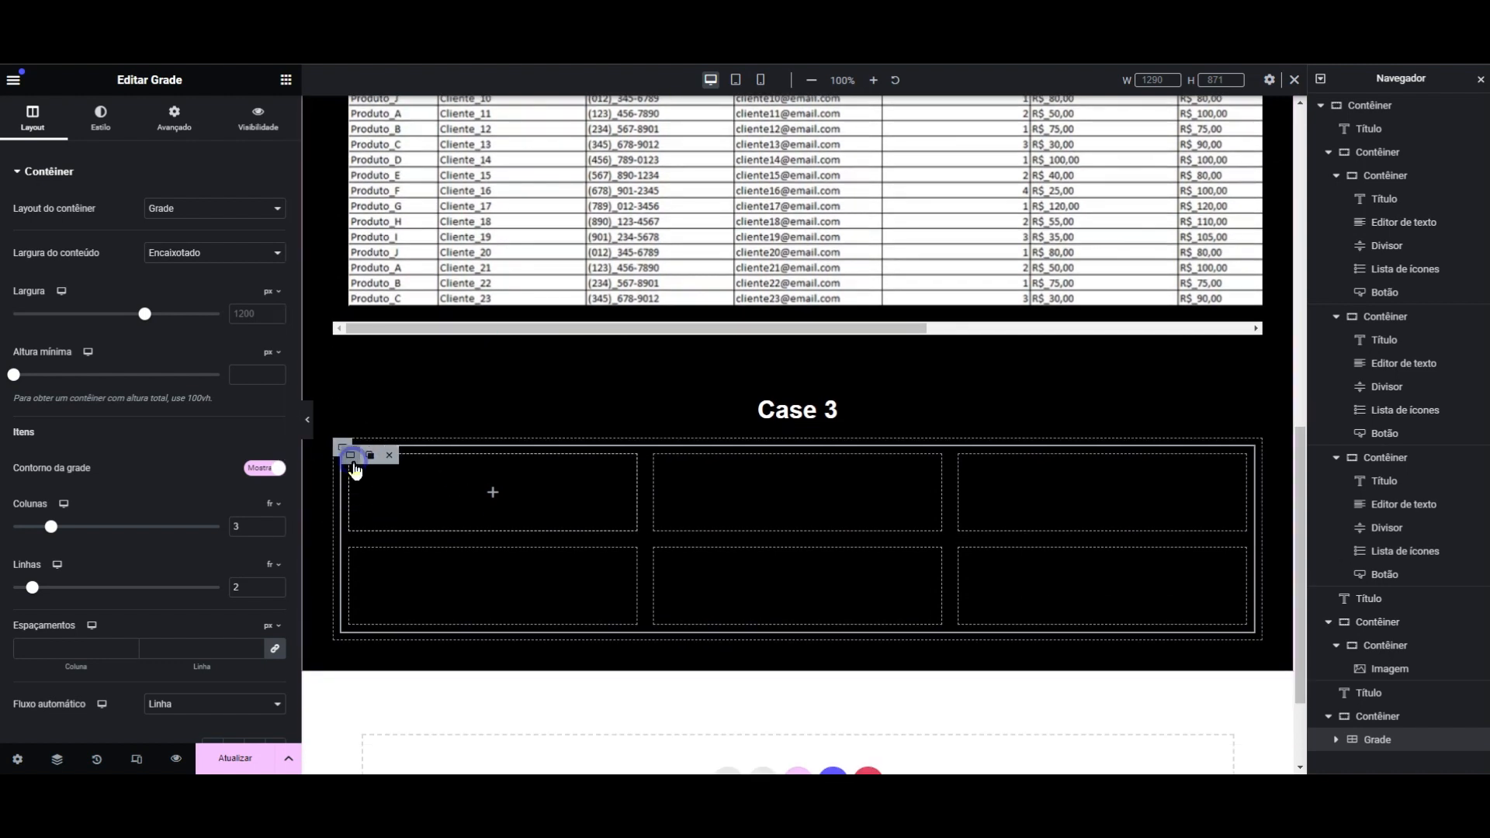
{"action": "left_click", "coordinate": [232, 527]}
{"action": "type", "text": "10"}
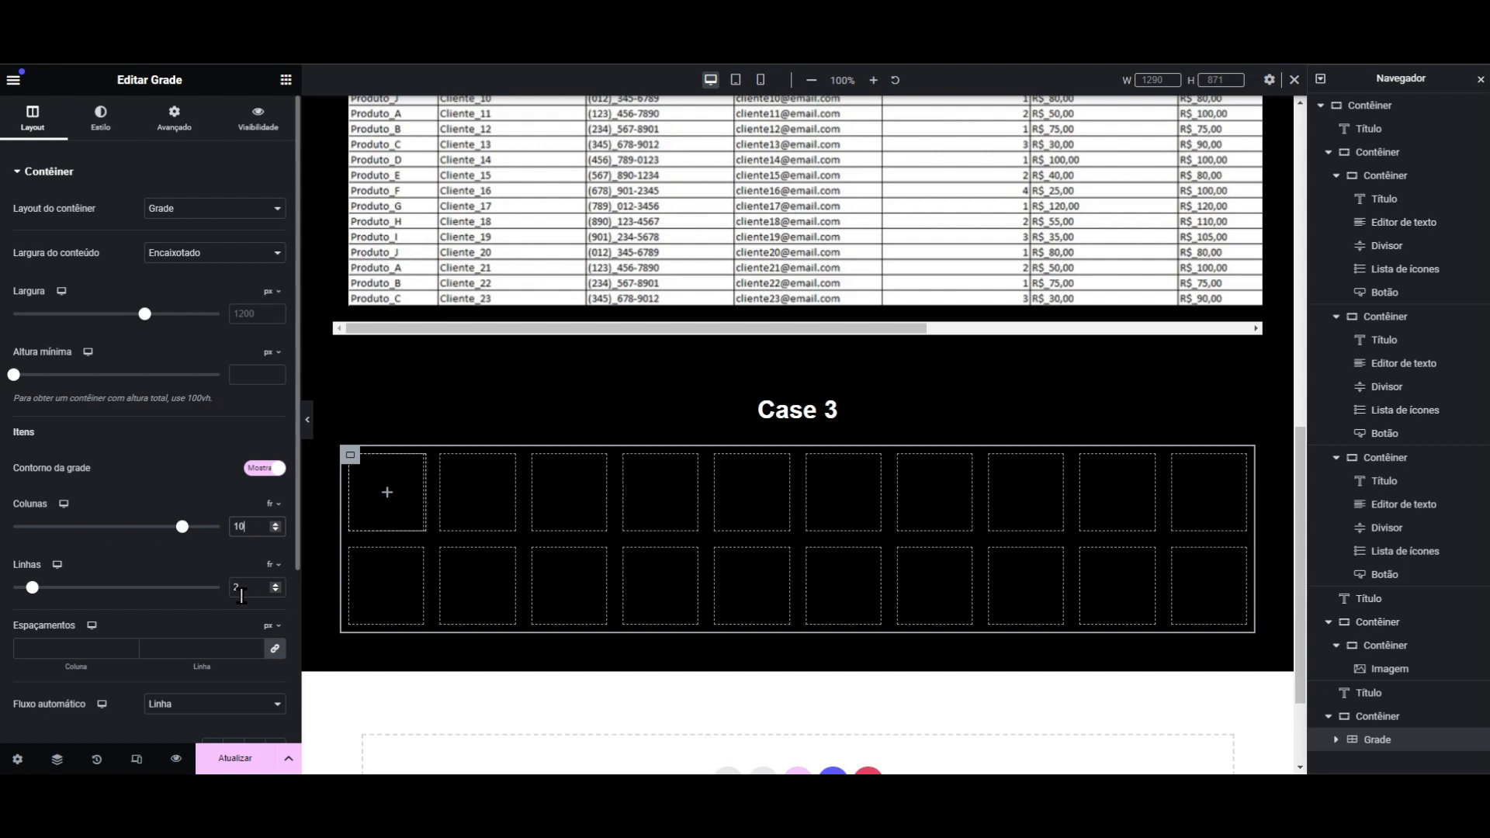
- Examine the Case 3 grid's automatic flow (Fluxo automático) setting and compare its cell layout with the Case 2 table
{"action": "scroll", "coordinate": [127, 513], "scroll_direction": "down", "scroll_amount": 1}
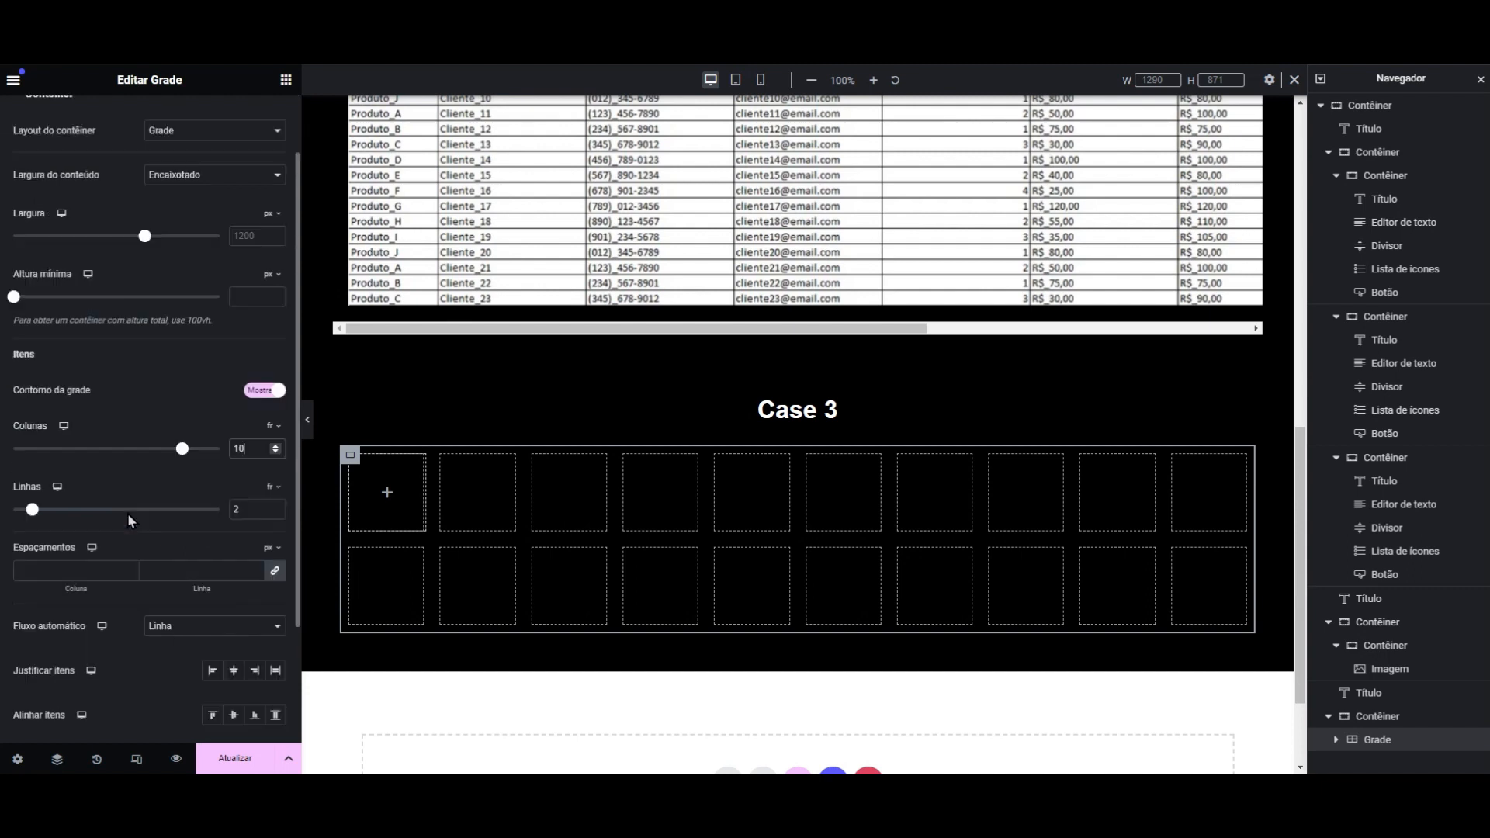
{"action": "scroll", "coordinate": [127, 514], "scroll_direction": "down", "scroll_amount": 1}
{"action": "left_click_drag", "start_coordinate": [19, 554], "coordinate": [83, 557]}
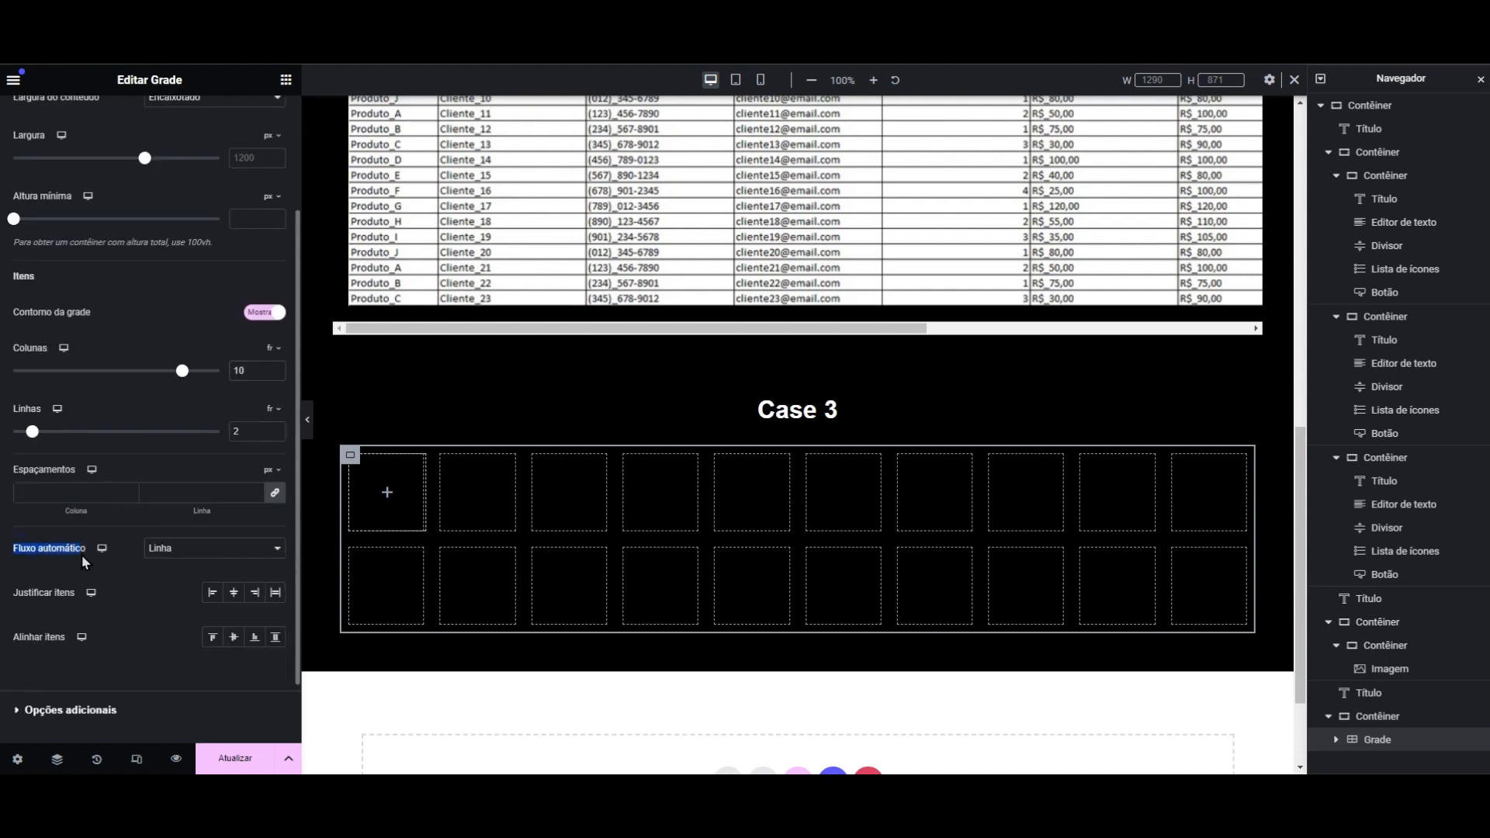
{"action": "left_click", "coordinate": [132, 576]}
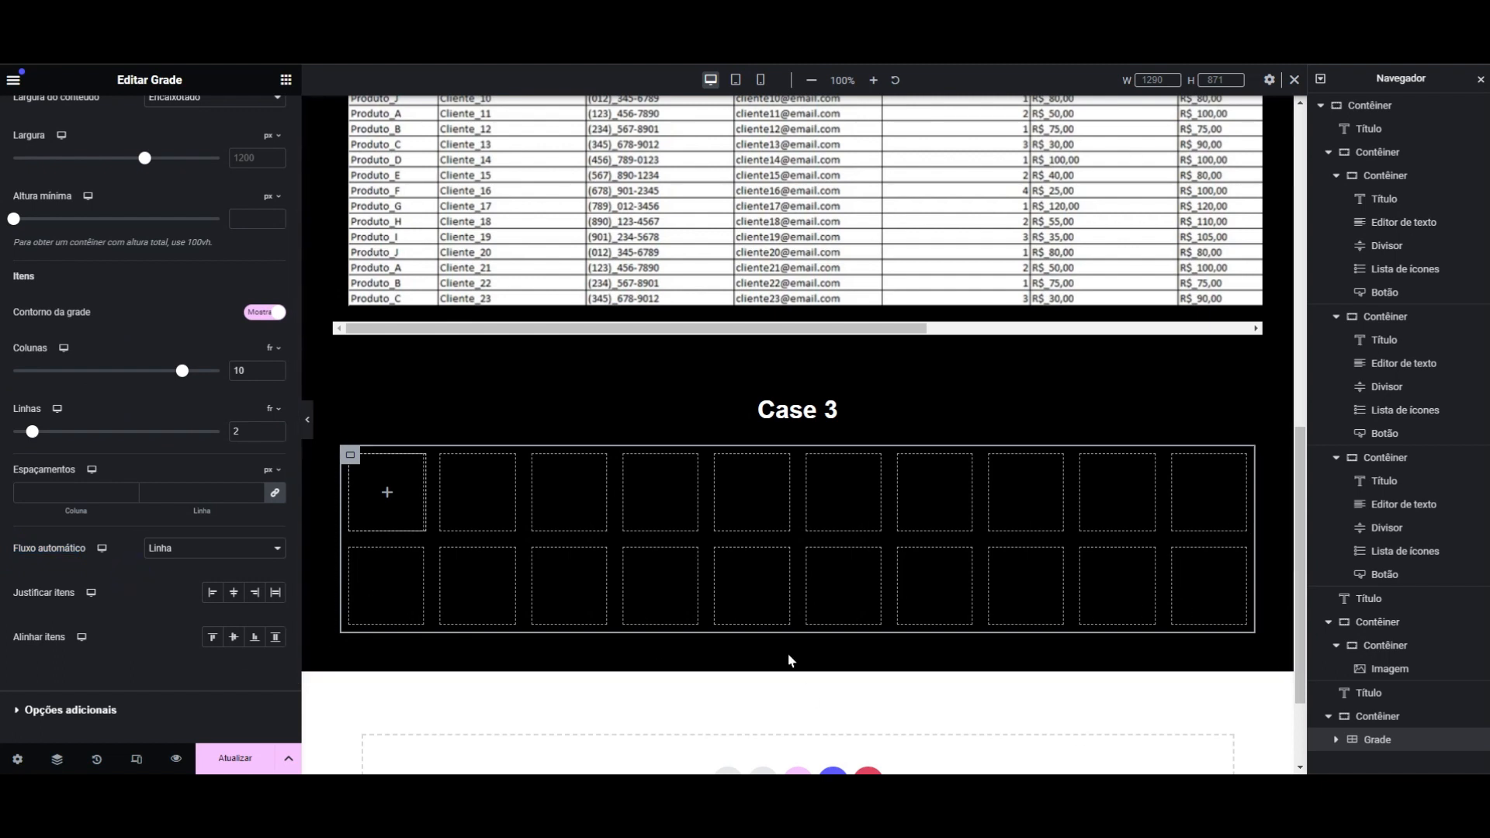
{"action": "scroll", "coordinate": [343, 548], "scroll_direction": "up", "scroll_amount": 1}
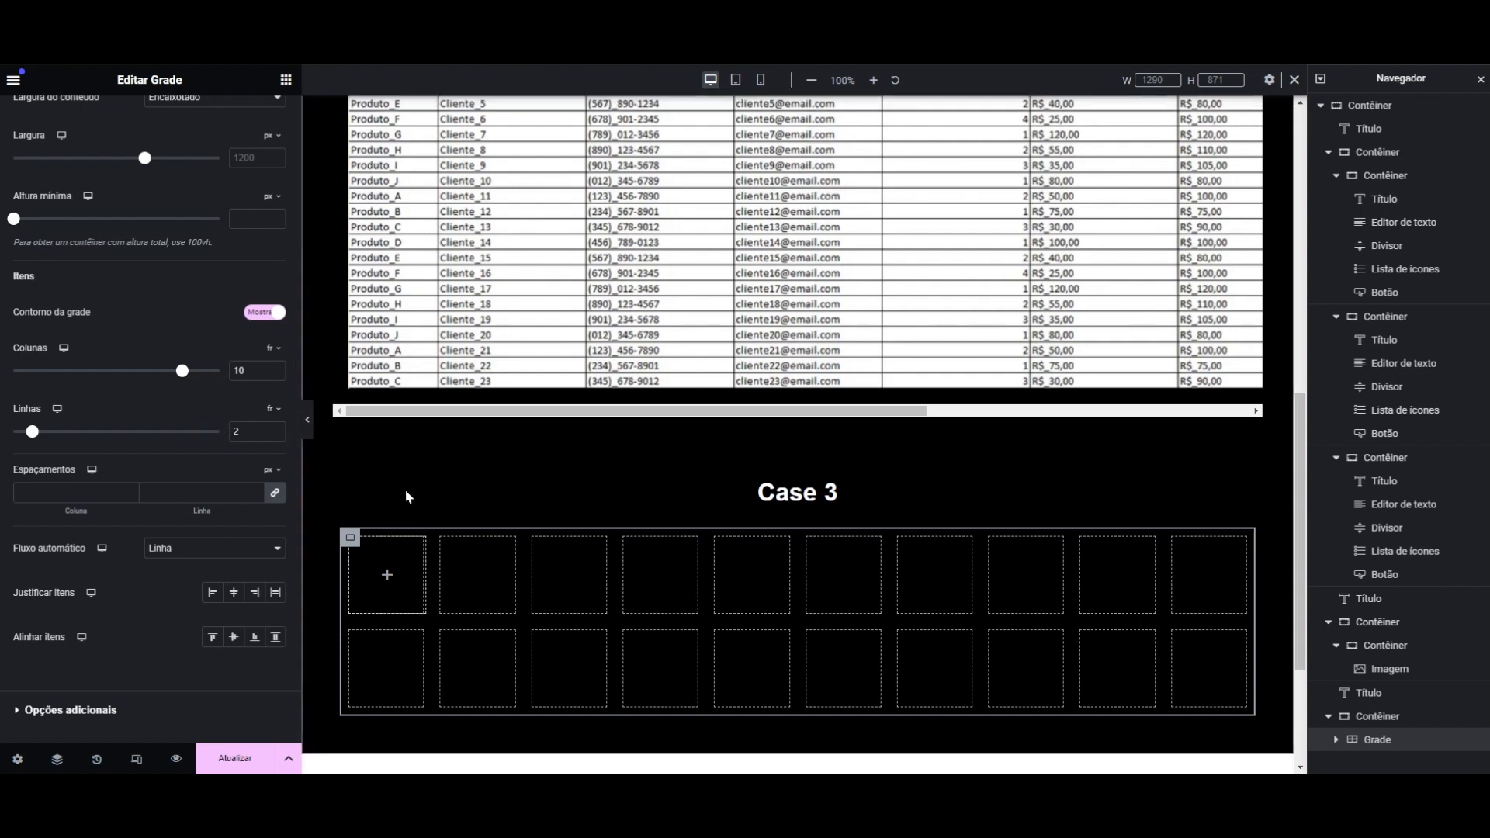
{"action": "scroll", "coordinate": [390, 200], "scroll_direction": "up", "scroll_amount": 2}
{"action": "scroll", "coordinate": [497, 356], "scroll_direction": "down", "scroll_amount": 1}
{"action": "scroll", "coordinate": [496, 356], "scroll_direction": "down", "scroll_amount": 1}
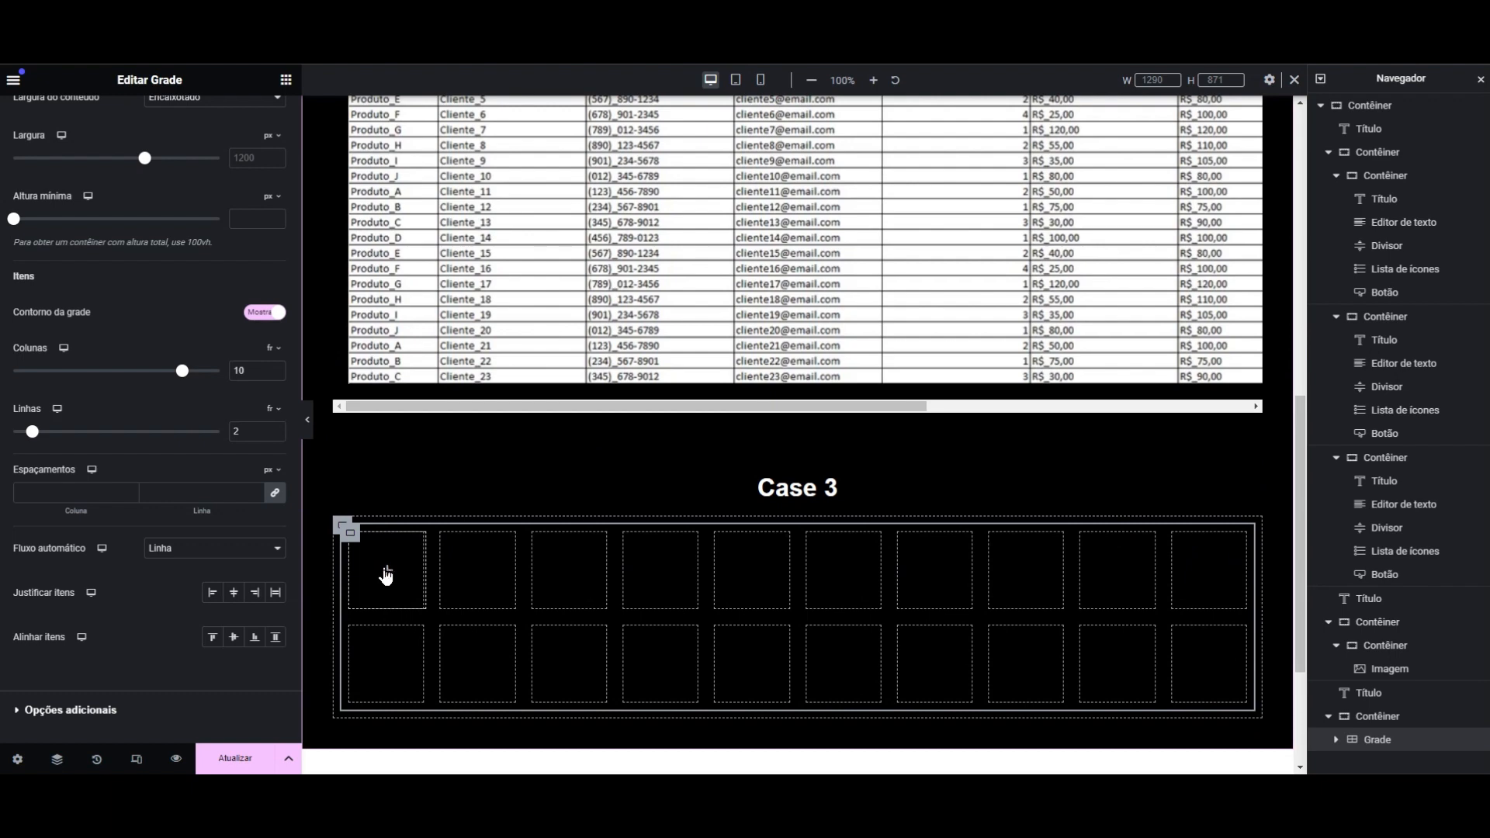
- Insert a container into the first cell of the Case 3 grid
{"action": "left_click", "coordinate": [389, 582]}
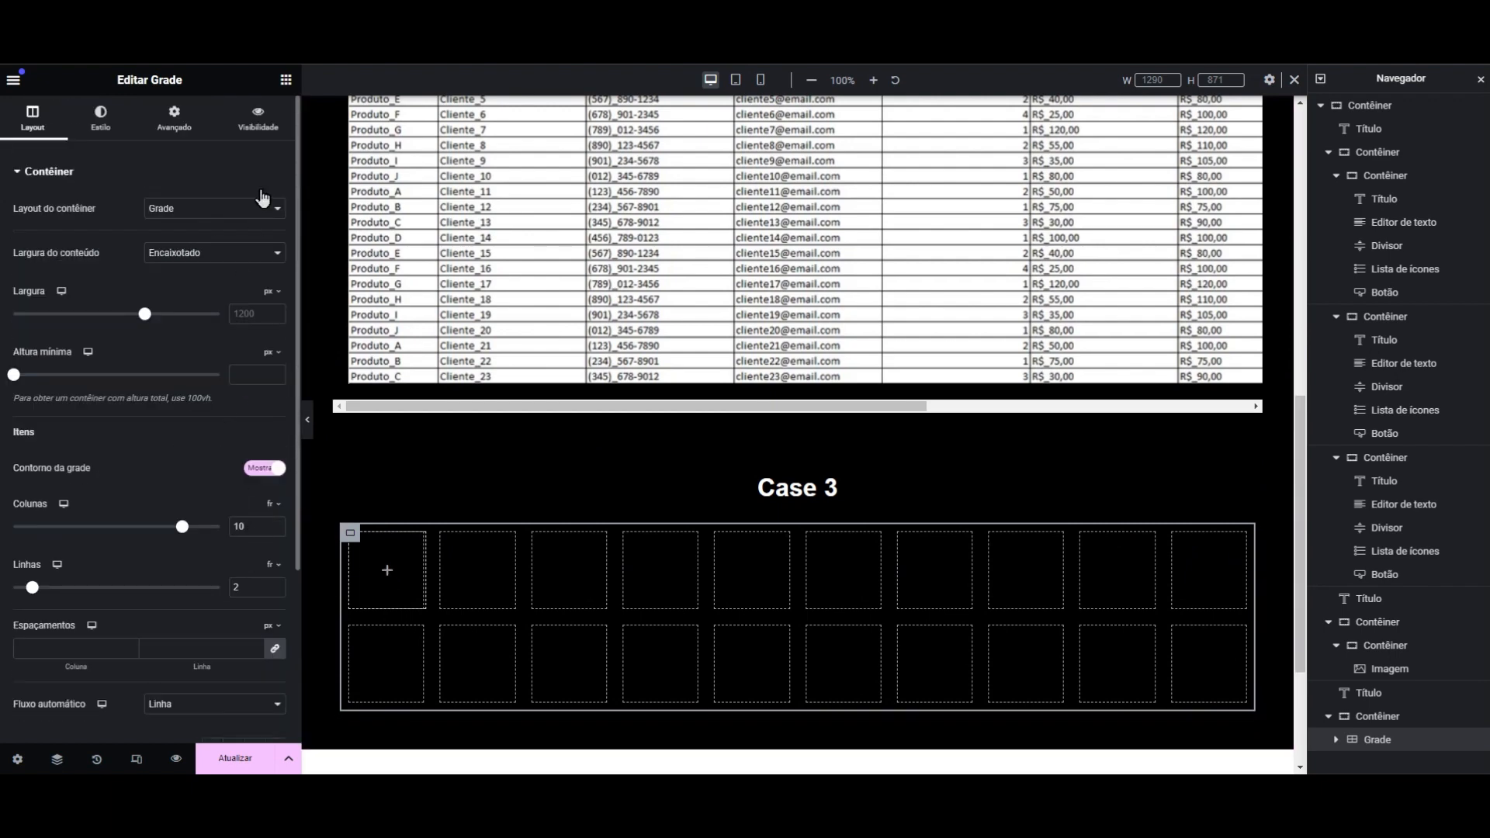
{"action": "left_click", "coordinate": [286, 80]}
{"action": "left_click_drag", "start_coordinate": [77, 242], "coordinate": [385, 569]}
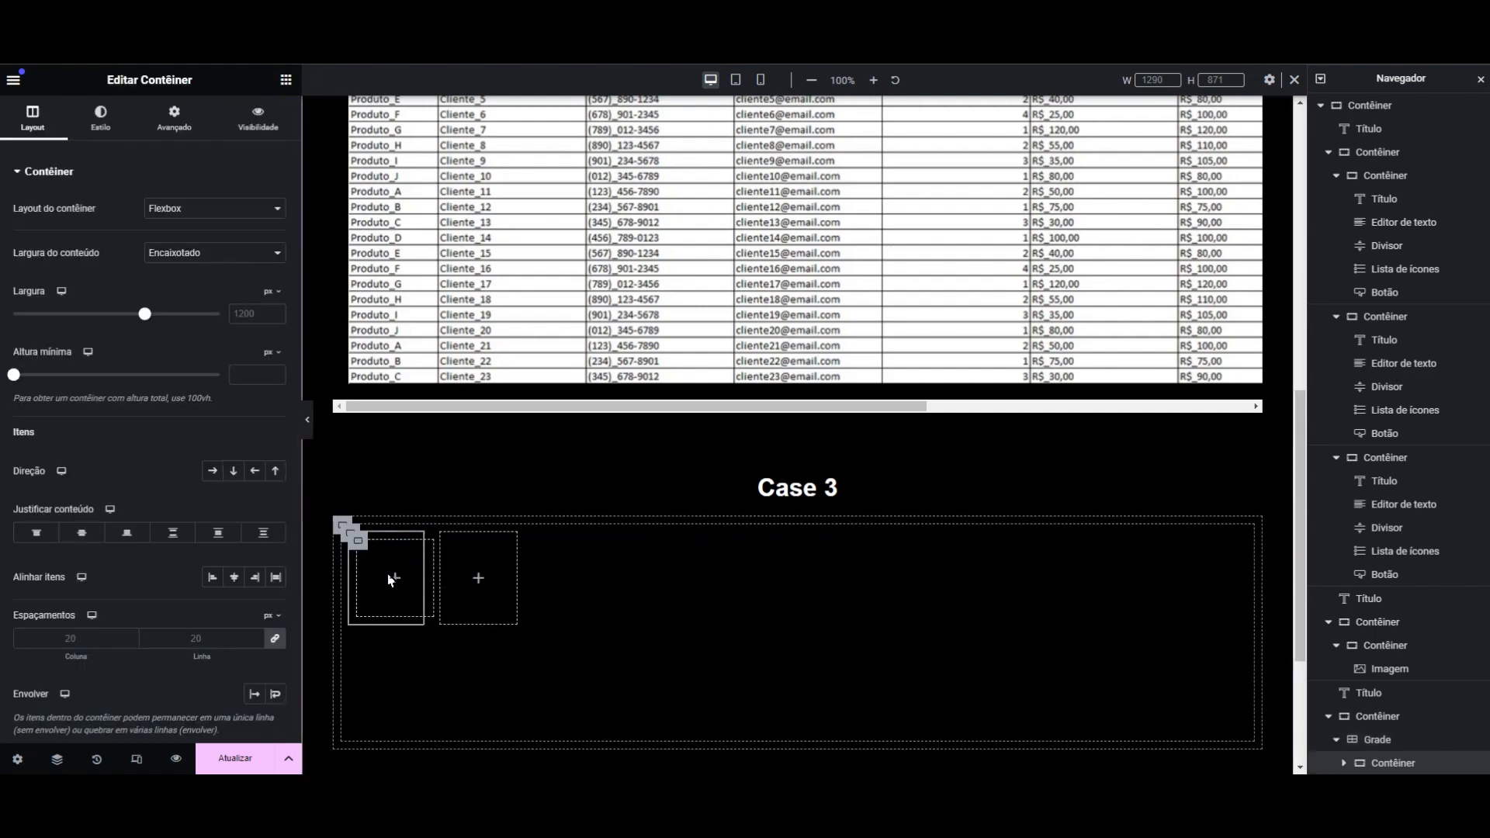
- Add a heading (Título) inside the first-cell container and set its text to "Produto", matching the Case 2 table's first column
{"action": "left_click", "coordinate": [285, 80]}
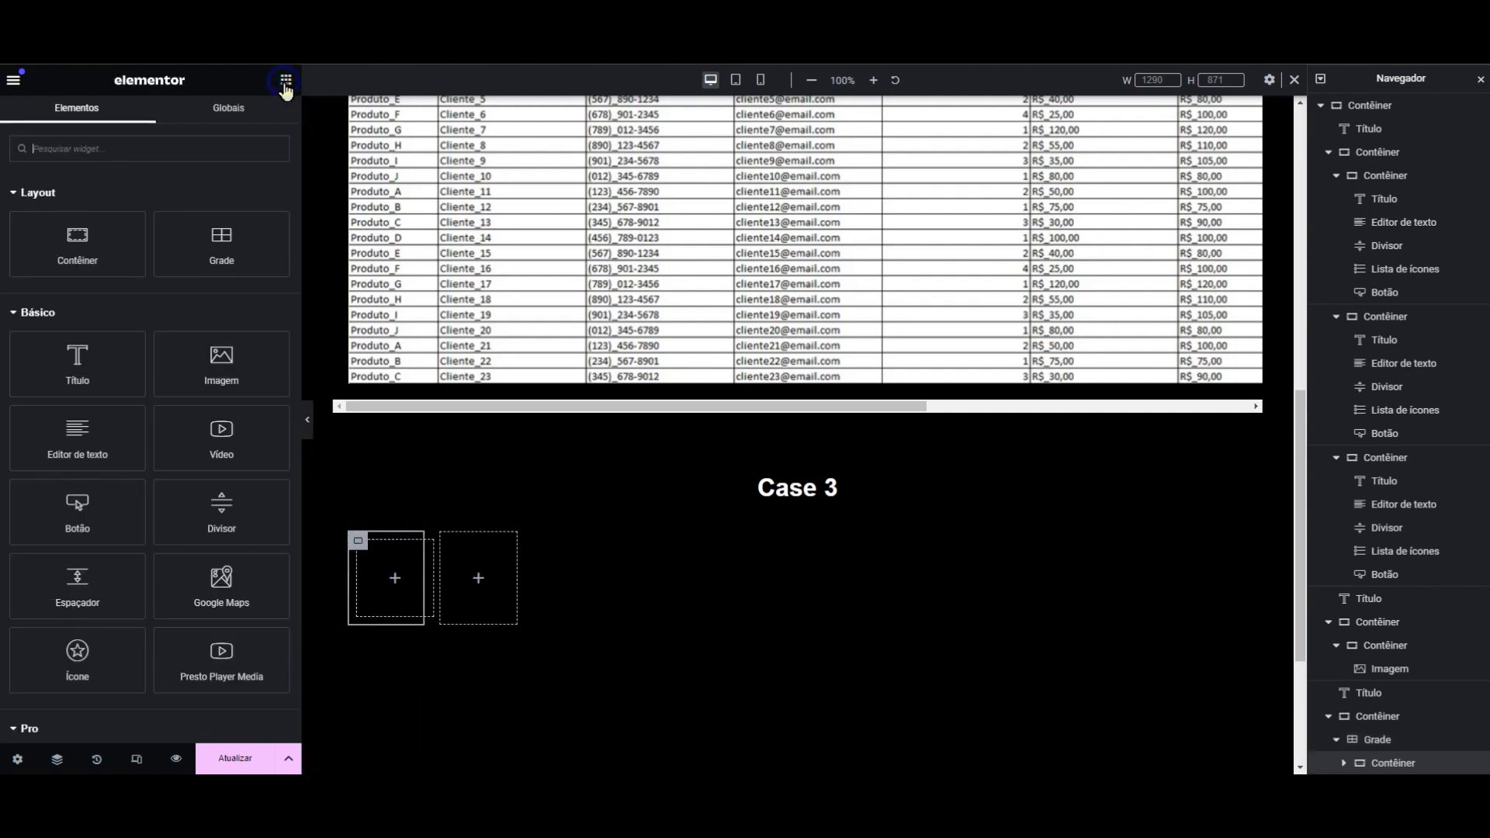
{"action": "left_click", "coordinate": [75, 365]}
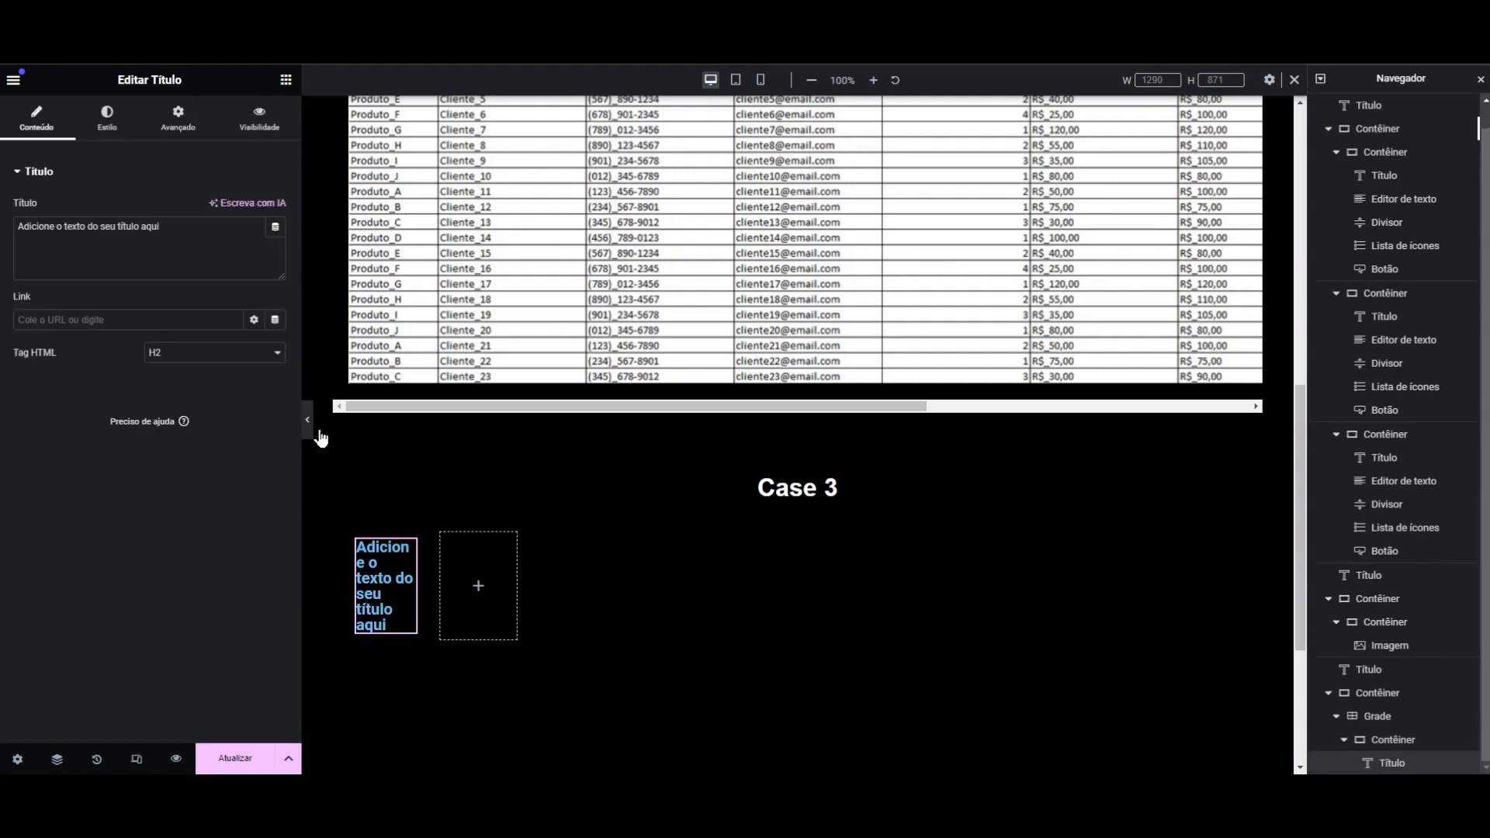
{"action": "scroll", "coordinate": [548, 439], "scroll_direction": "up", "scroll_amount": 3}
{"action": "scroll", "coordinate": [502, 654], "scroll_direction": "down", "scroll_amount": 2}
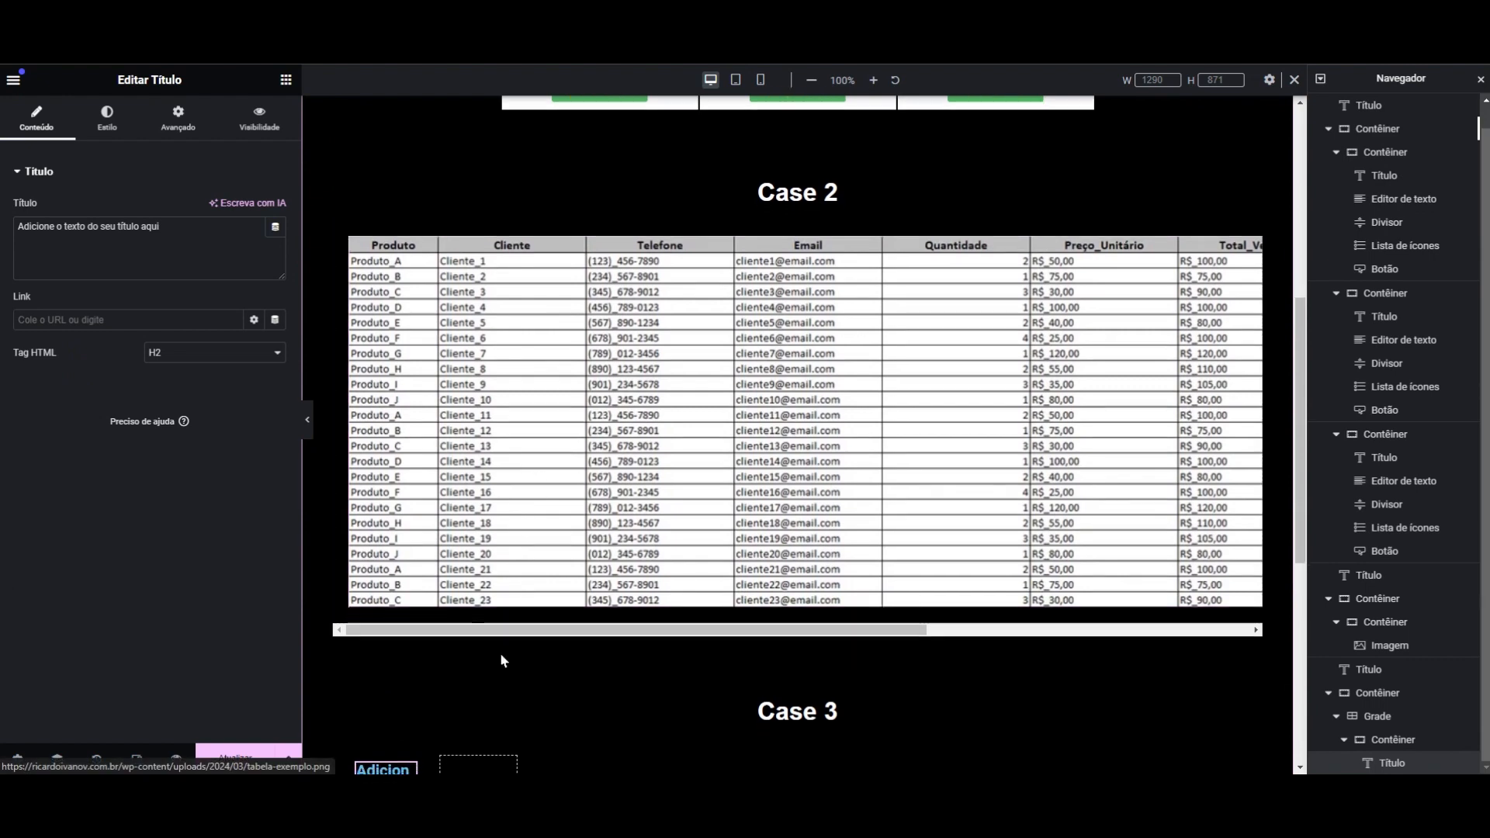
{"action": "triple_click", "coordinate": [187, 234]}
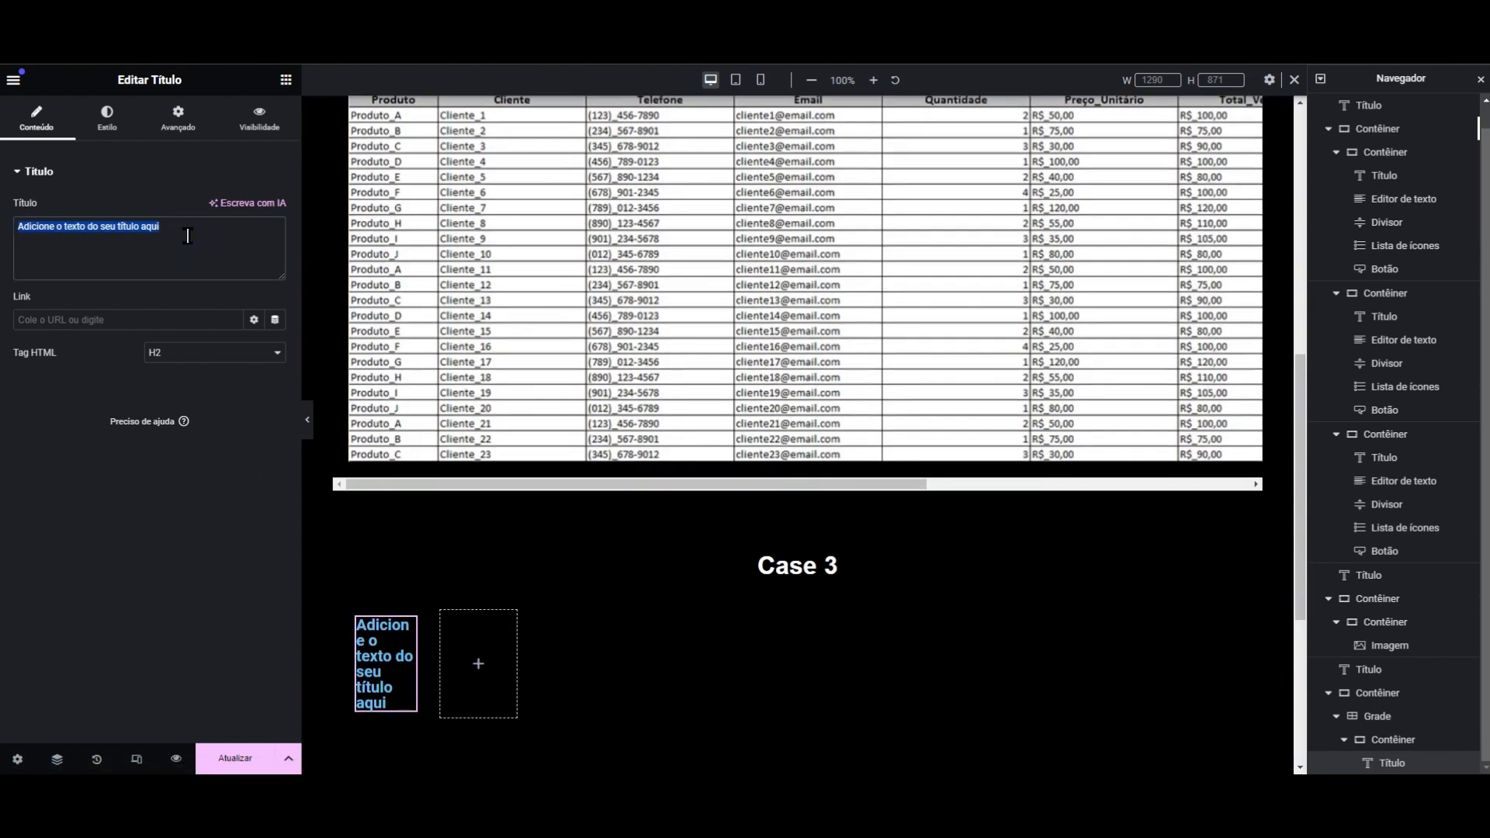
{"action": "type", "text": "Produto"}
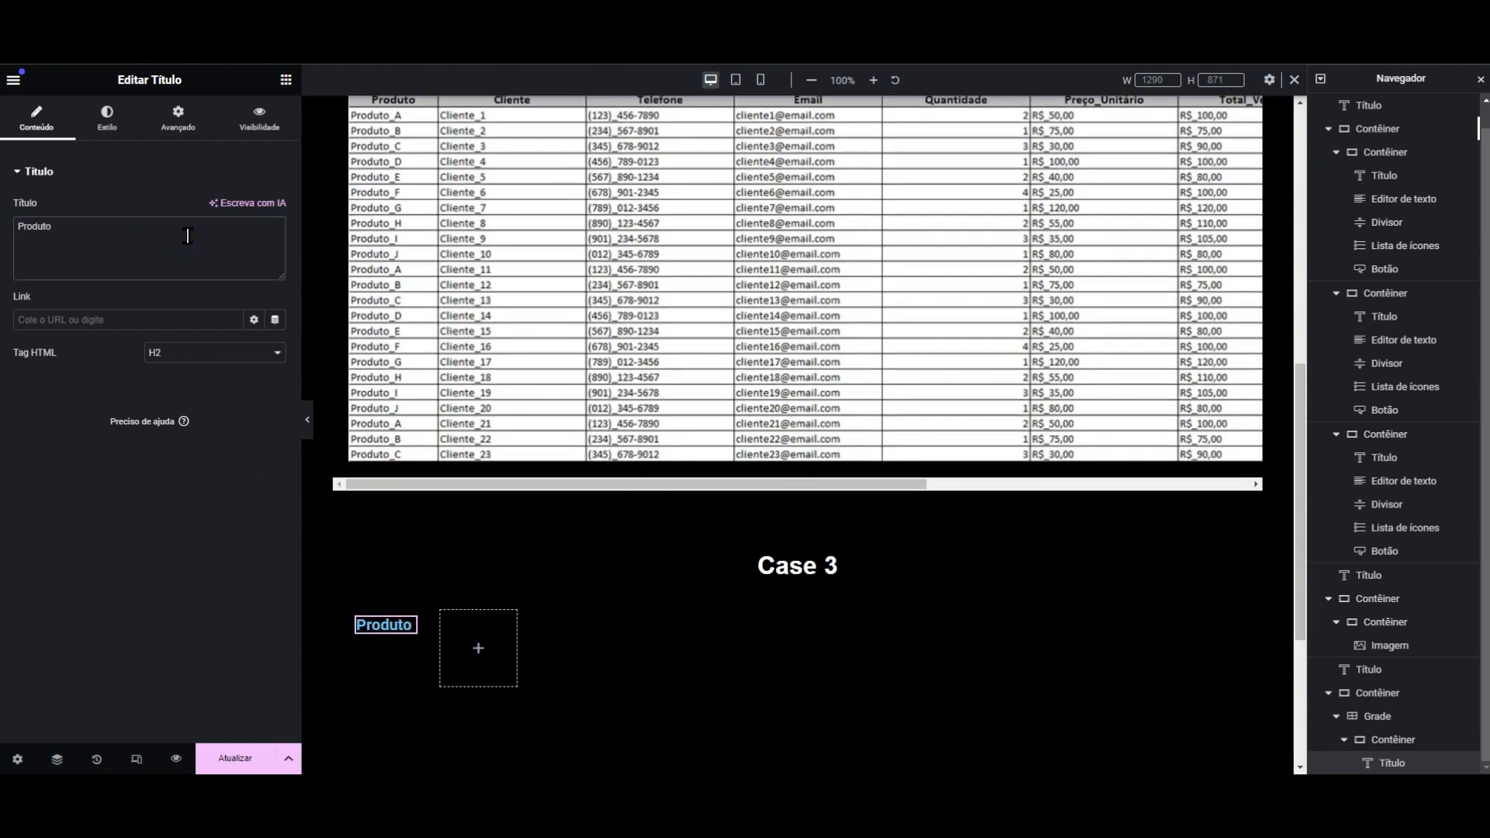
- Center the content of the Produto cell's container with both Justificar conteúdo and Alinhar itens
{"action": "left_click", "coordinate": [359, 628]}
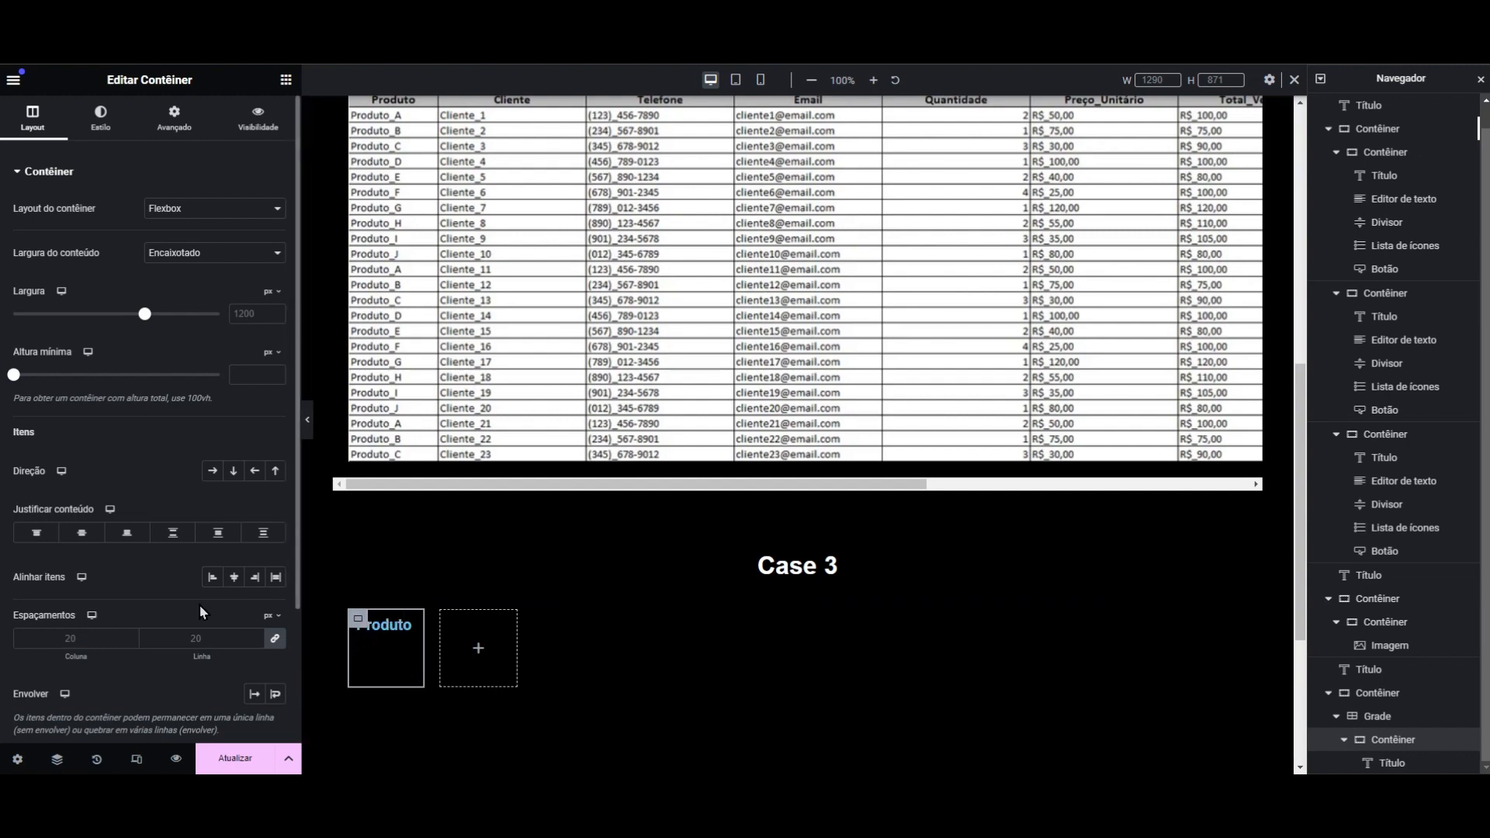
{"action": "left_click", "coordinate": [82, 534]}
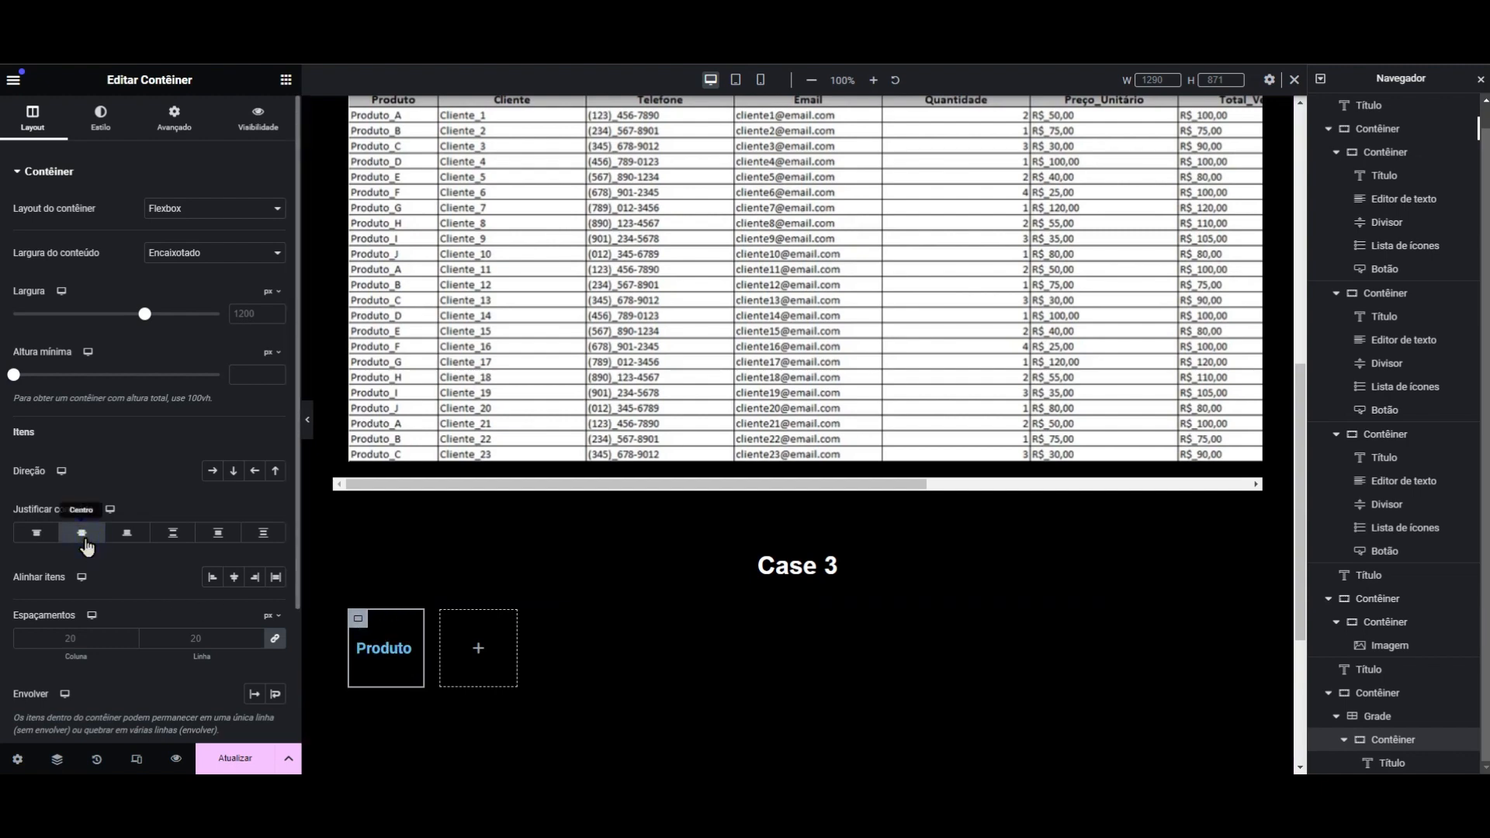
{"action": "left_click", "coordinate": [233, 577]}
- Give the Produto cell's container a classic (Clássico) background using the white global color
{"action": "left_click", "coordinate": [108, 124]}
{"action": "left_click", "coordinate": [212, 241]}
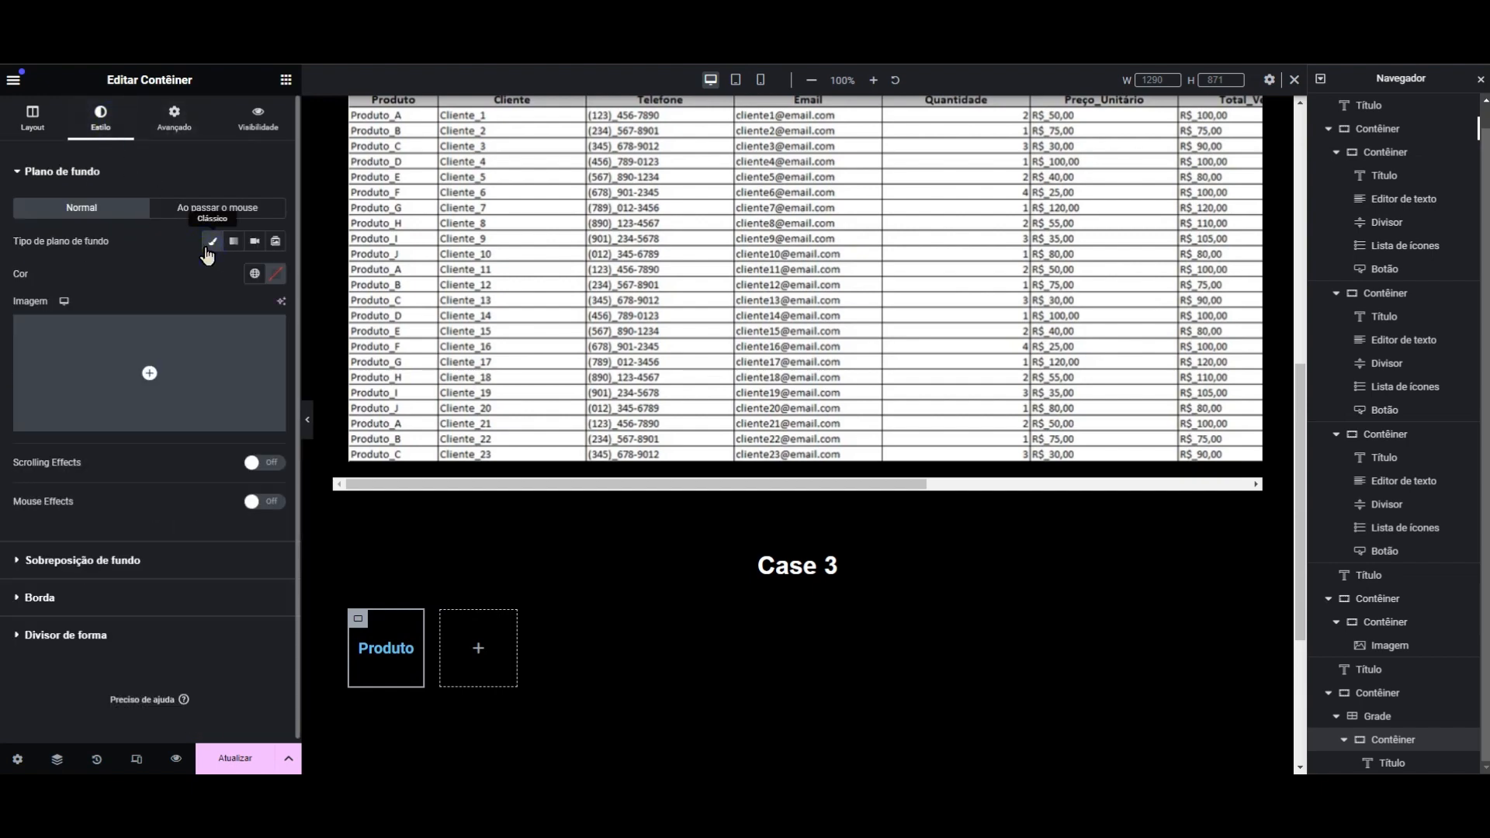
{"action": "left_click", "coordinate": [255, 276]}
{"action": "scroll", "coordinate": [162, 455], "scroll_direction": "down", "scroll_amount": 4}
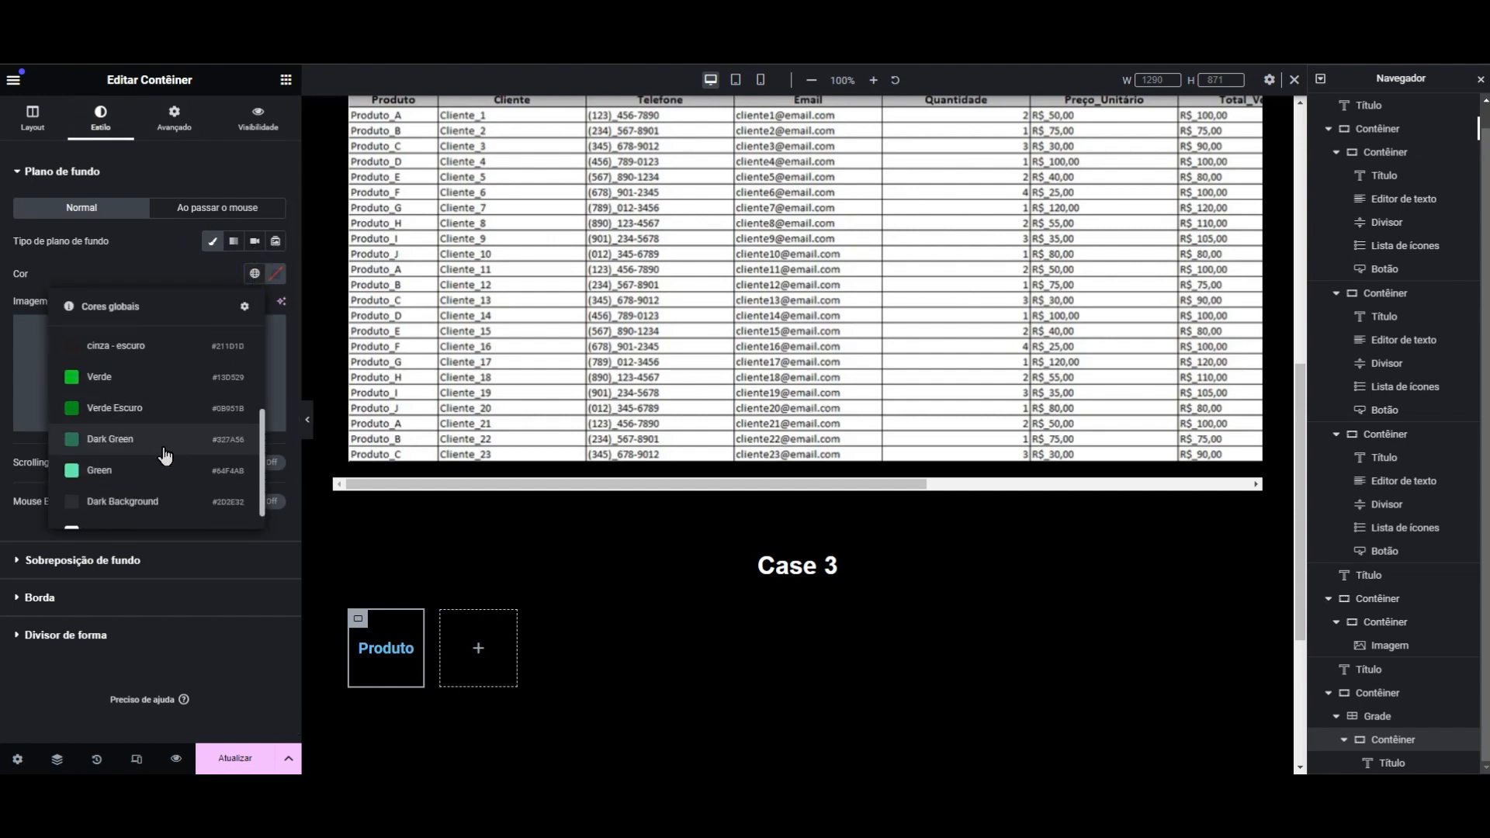
{"action": "left_click", "coordinate": [162, 517]}
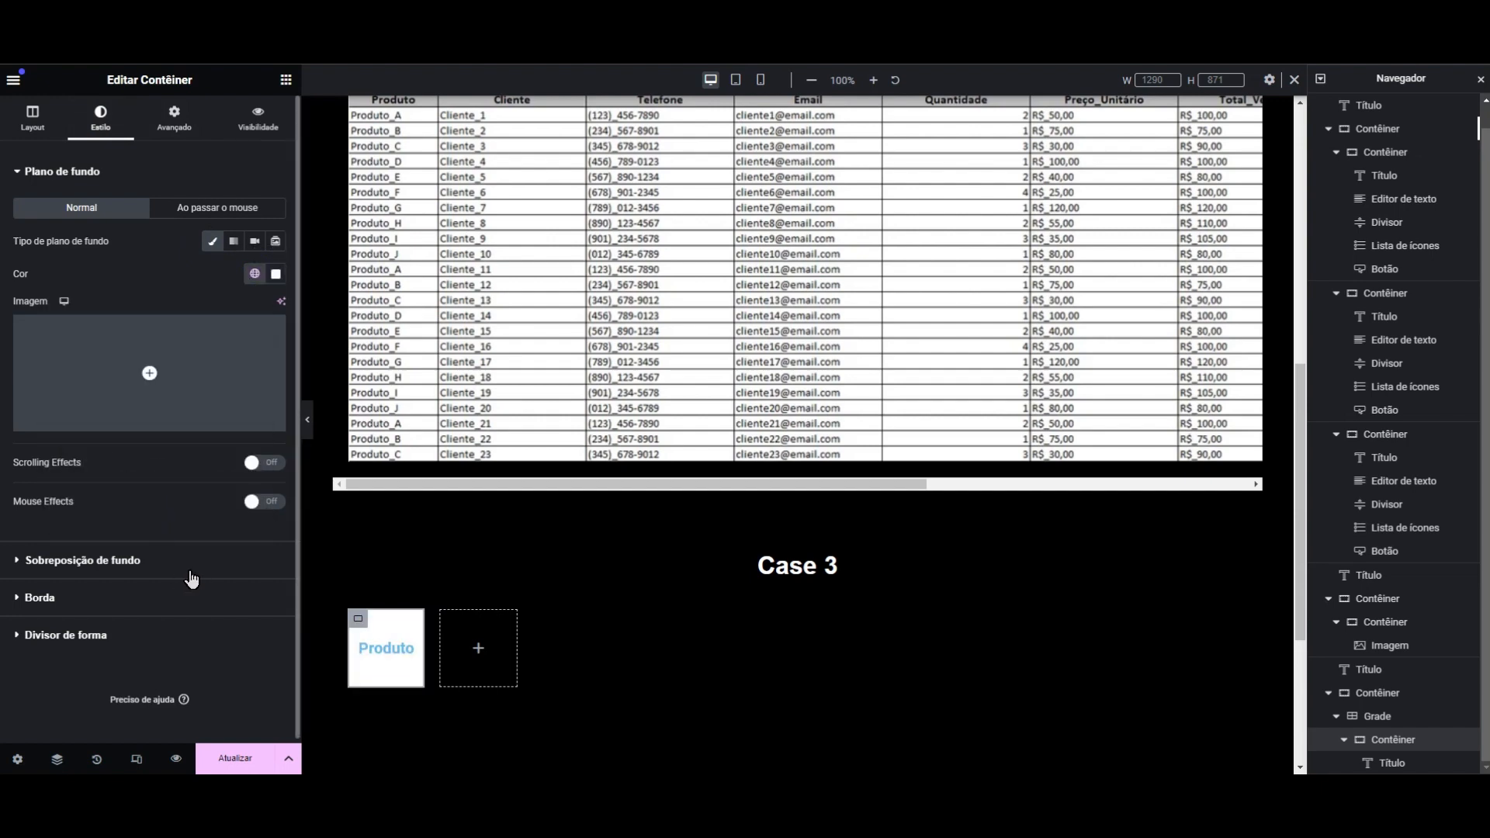
{"action": "scroll", "coordinate": [532, 602], "scroll_direction": "up", "scroll_amount": 3}
{"action": "scroll", "coordinate": [519, 602], "scroll_direction": "down", "scroll_amount": 4}
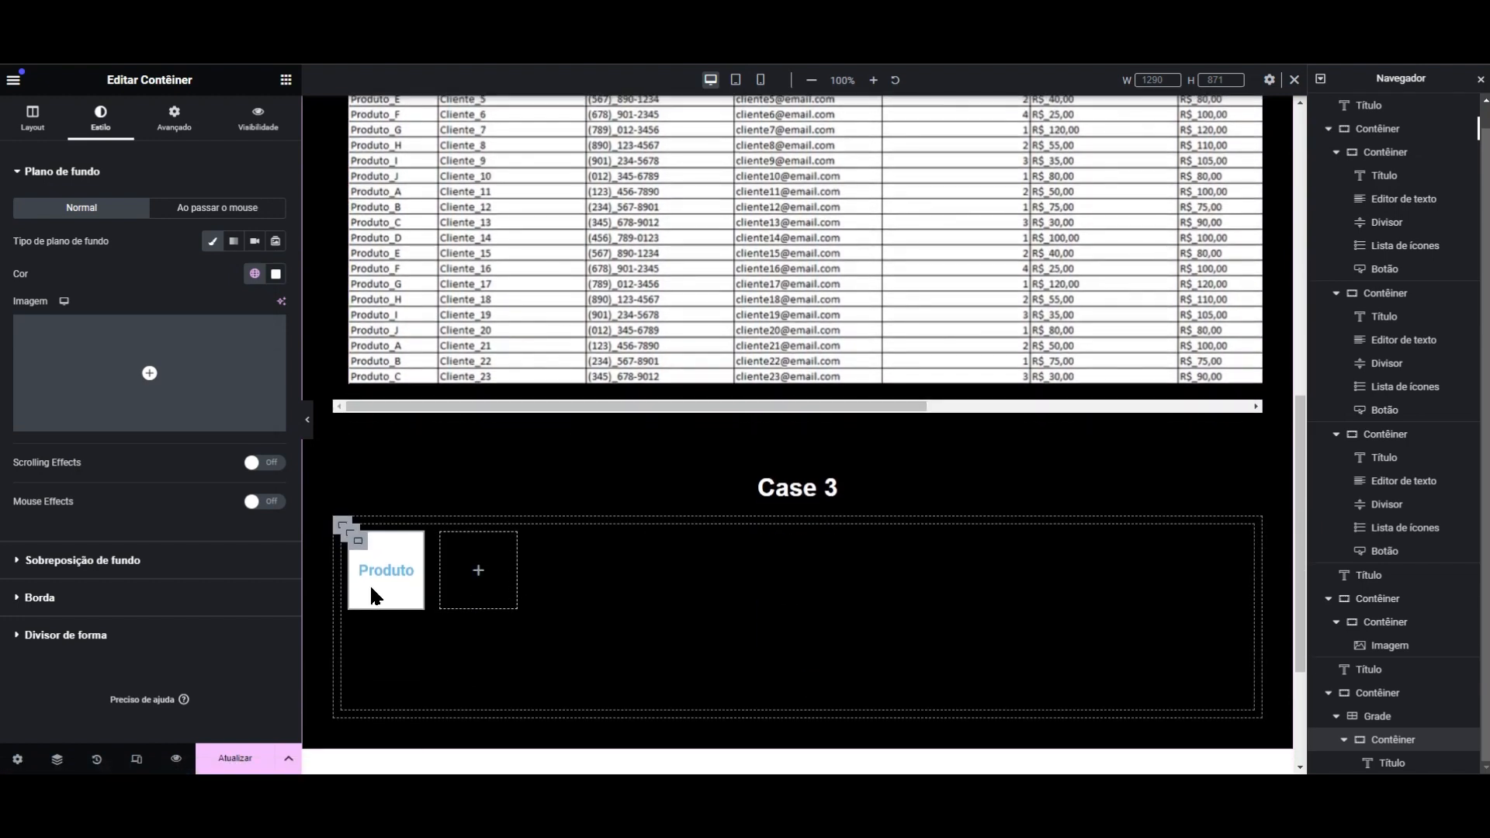
- Try a pasted copy of the Produto heading directly in the second grid cell, compare it with the Case 2 table, and remove it
{"action": "key", "text": "ctrl+v"}
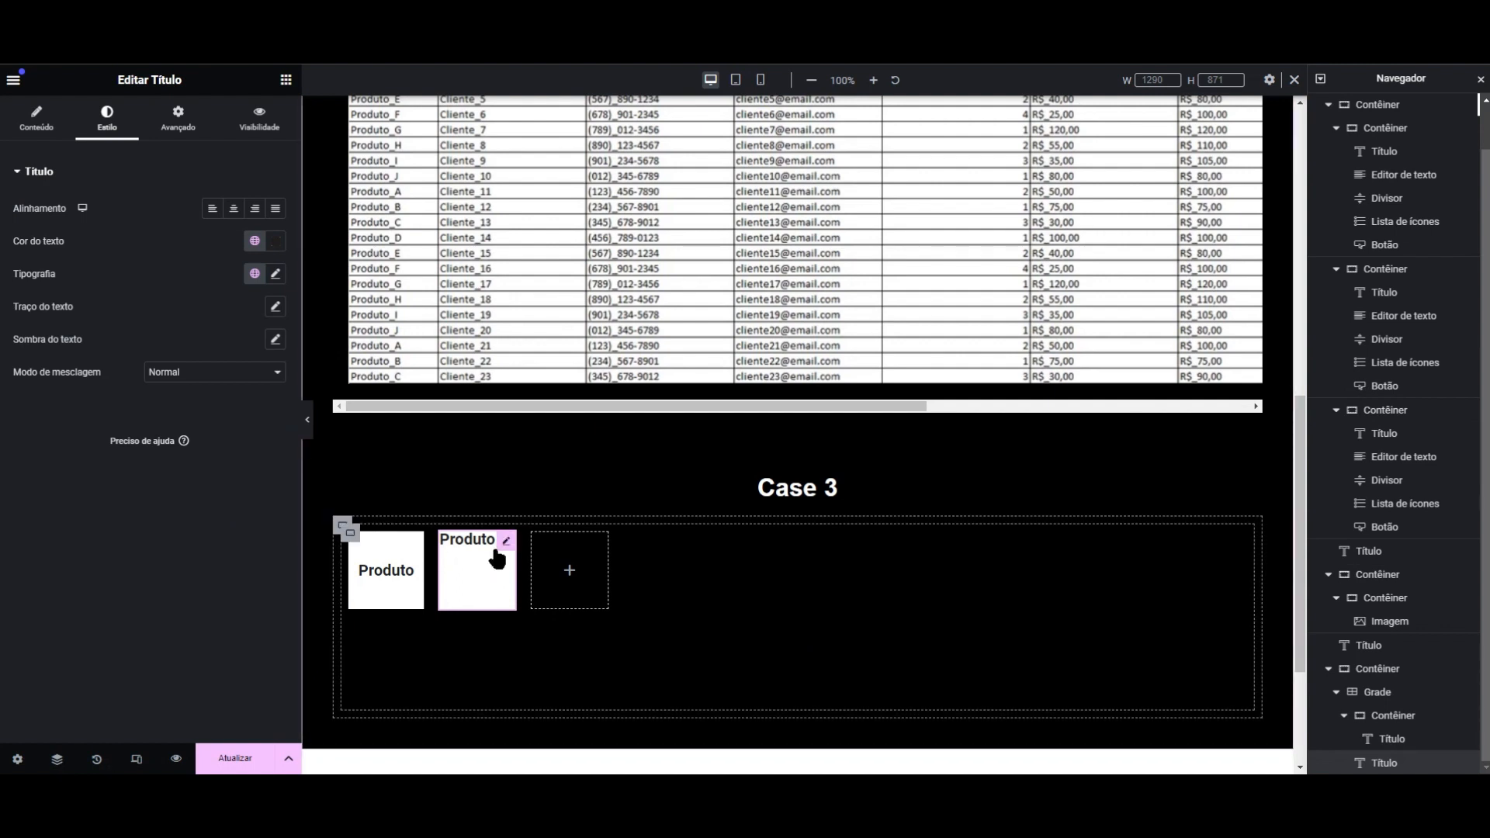
{"action": "mouse_move", "coordinate": [504, 552]}
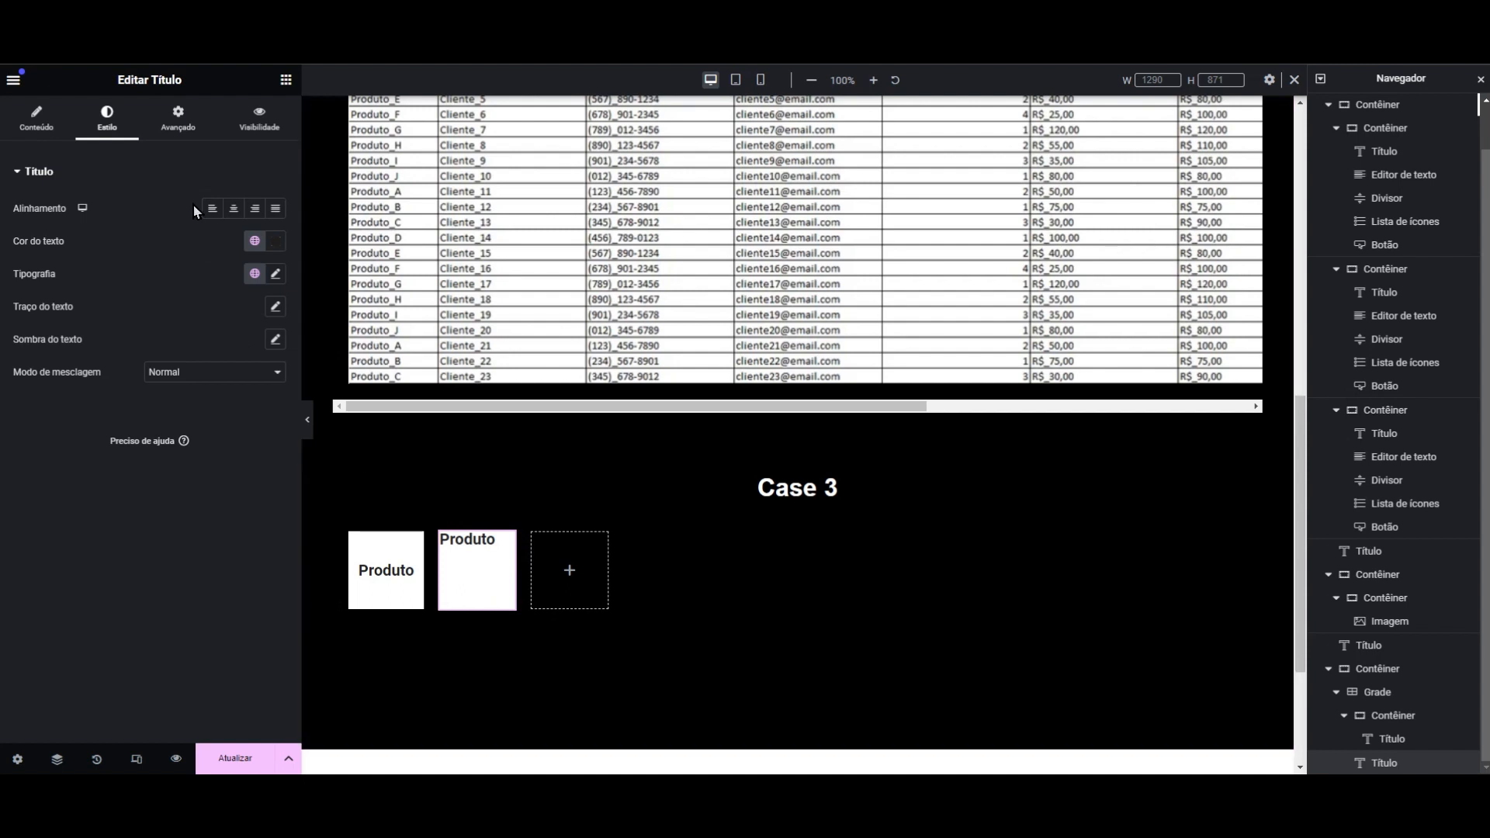
{"action": "left_click", "coordinate": [187, 128]}
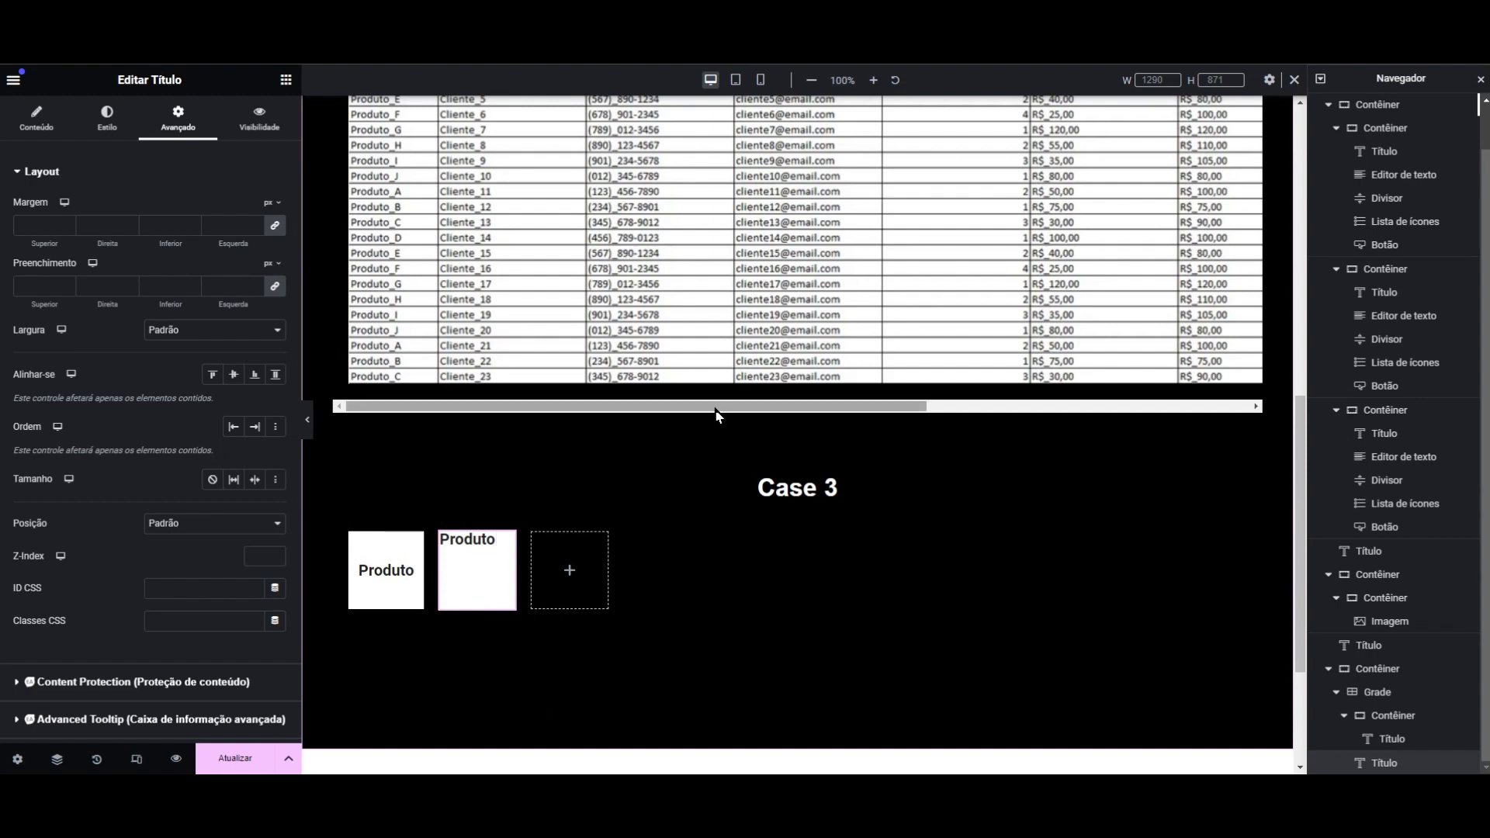
{"action": "scroll", "coordinate": [714, 415], "scroll_direction": "up", "scroll_amount": 3}
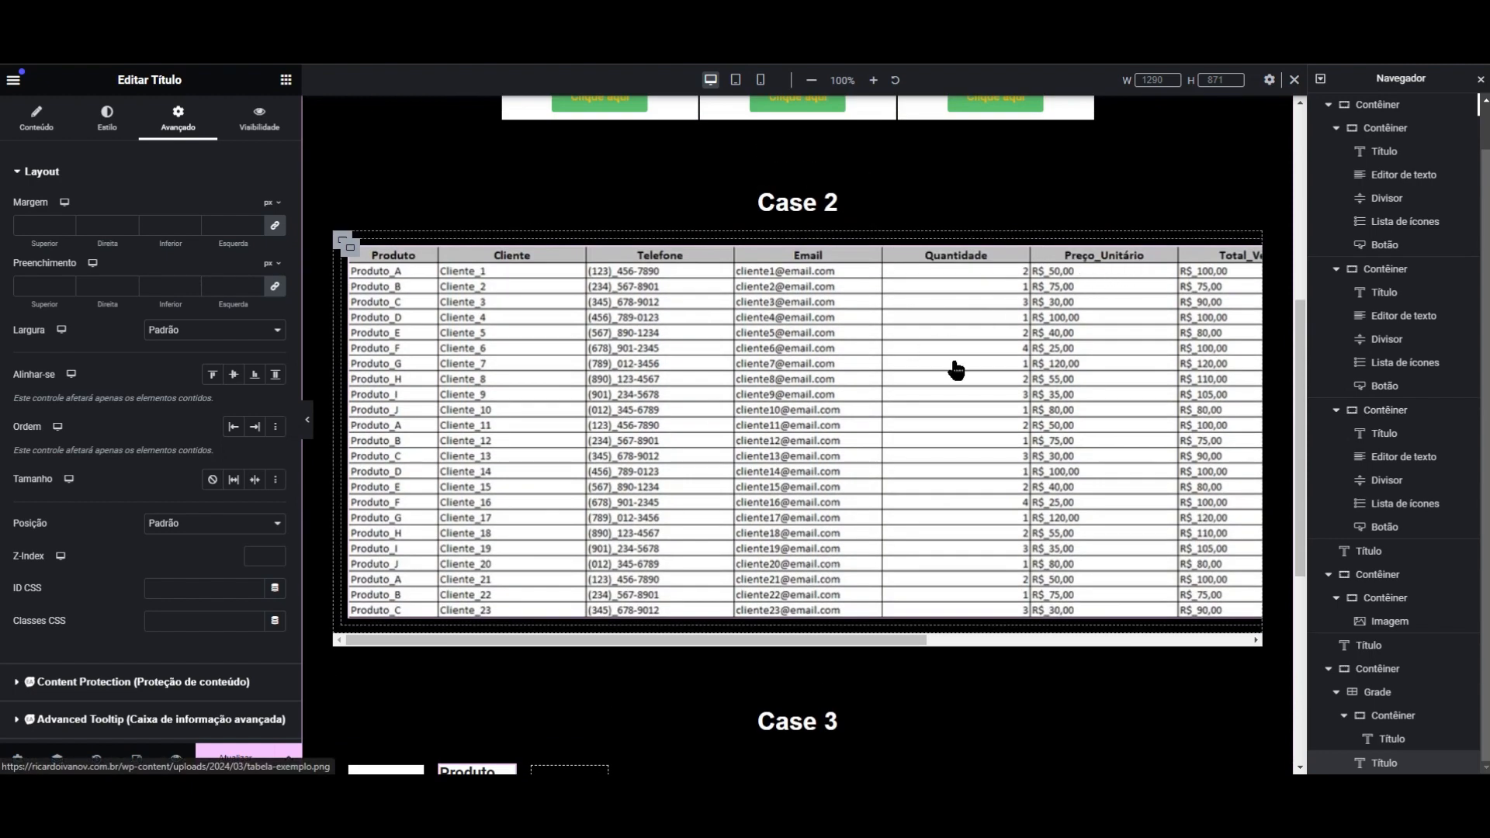
{"action": "scroll", "coordinate": [954, 370], "scroll_direction": "down", "scroll_amount": 3}
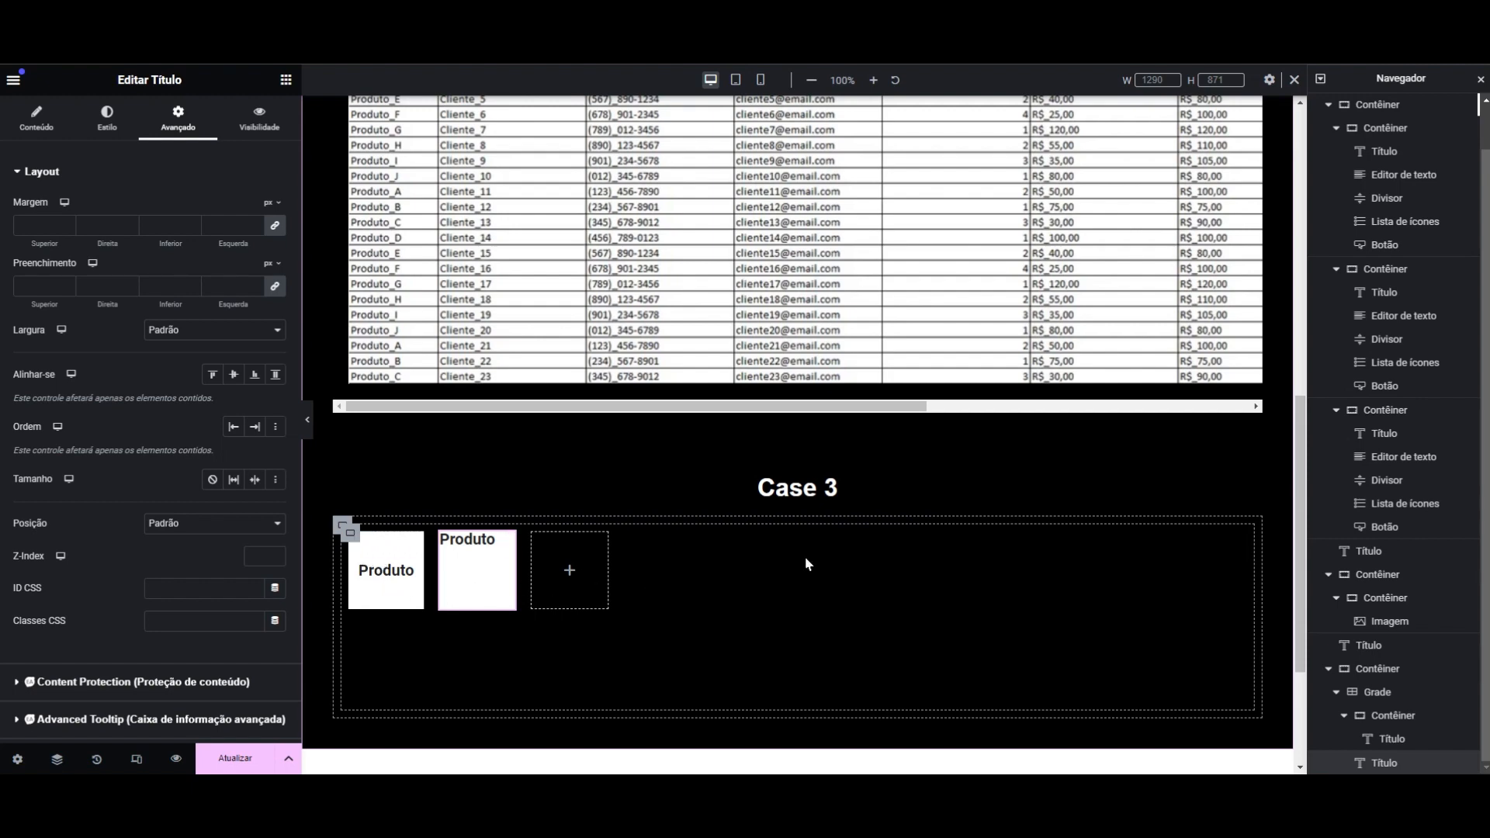
{"action": "left_click", "coordinate": [469, 547]}
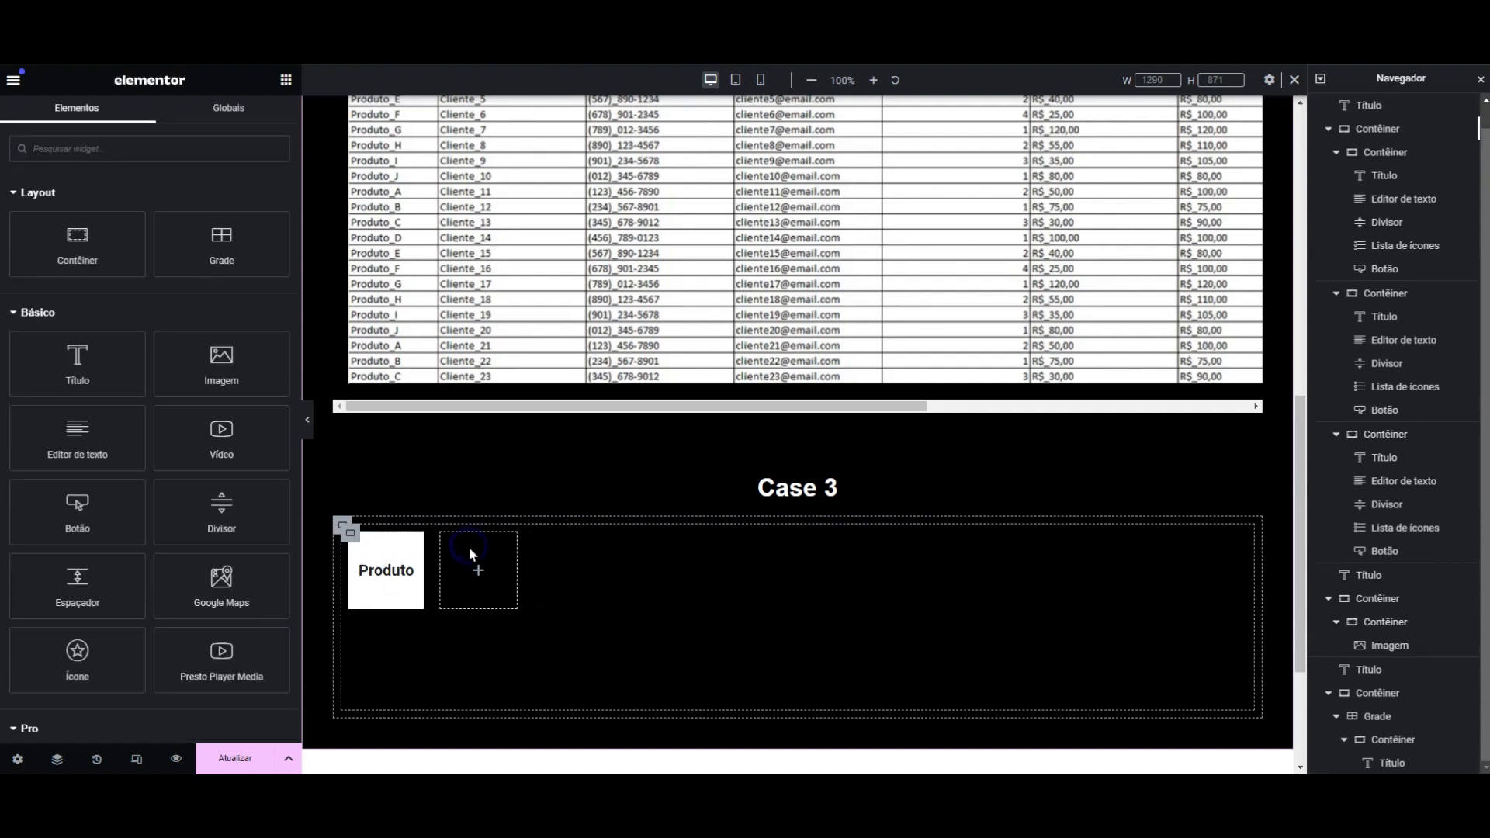
- Set the Case 3 grid's column and row gaps (Espaçamentos) to 2 px and compare its cells with the Case 2 table
{"action": "left_click", "coordinate": [344, 539]}
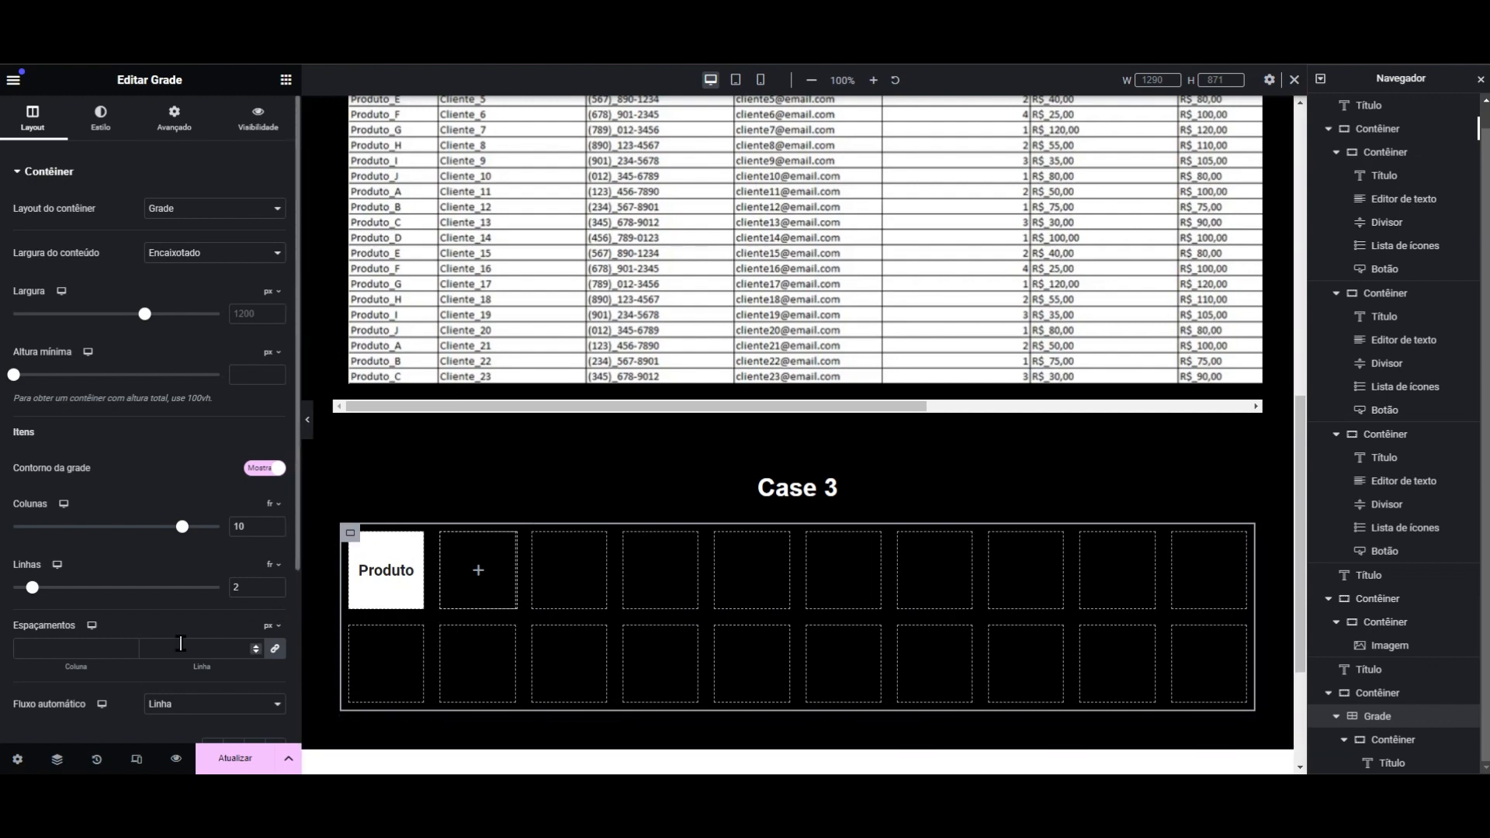
{"action": "type", "text": "2"}
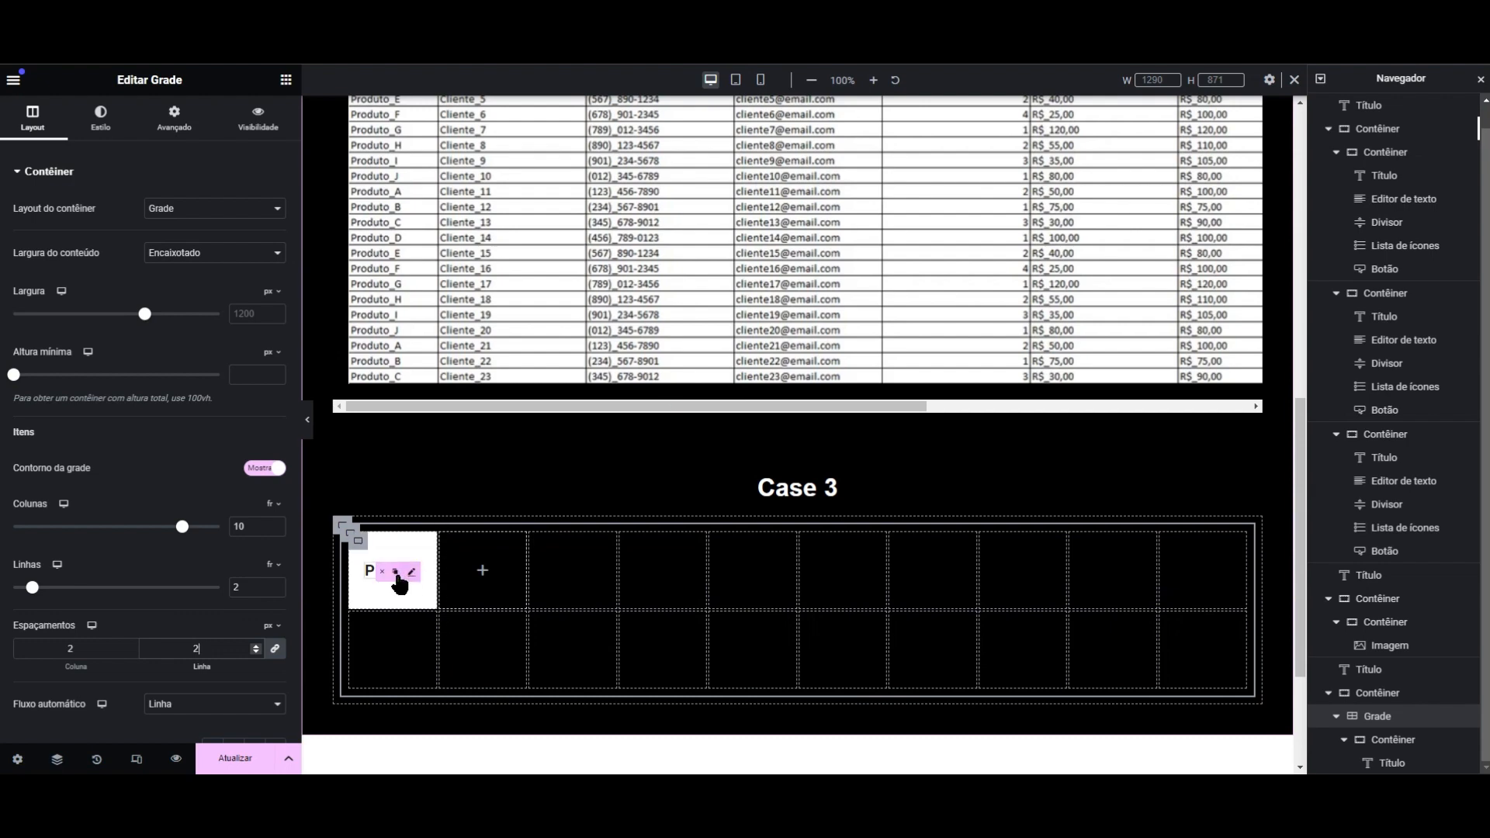
{"action": "scroll", "coordinate": [424, 482], "scroll_direction": "up", "scroll_amount": 2}
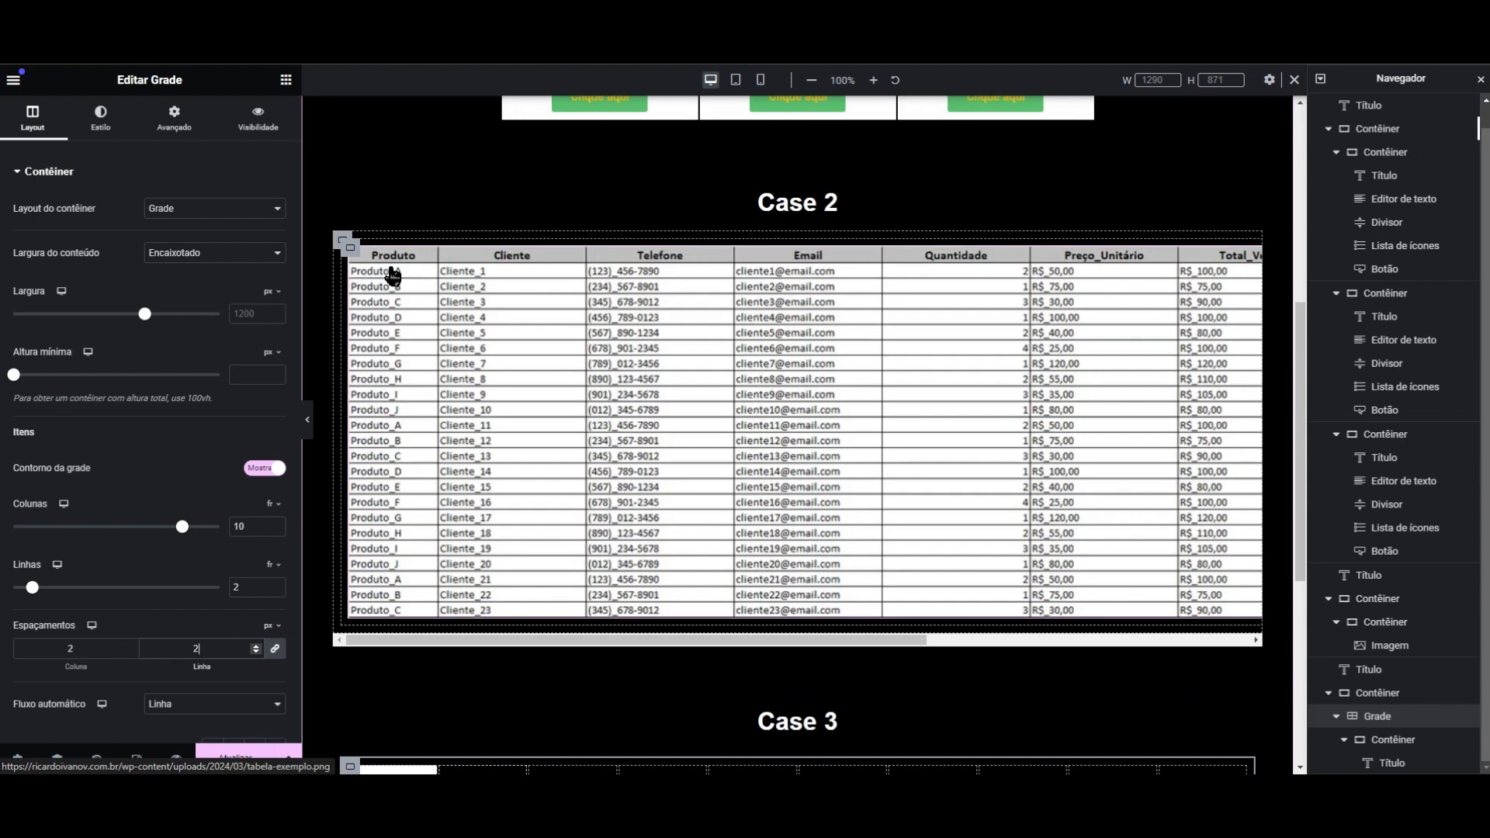
{"action": "scroll", "coordinate": [621, 426], "scroll_direction": "down", "scroll_amount": 3}
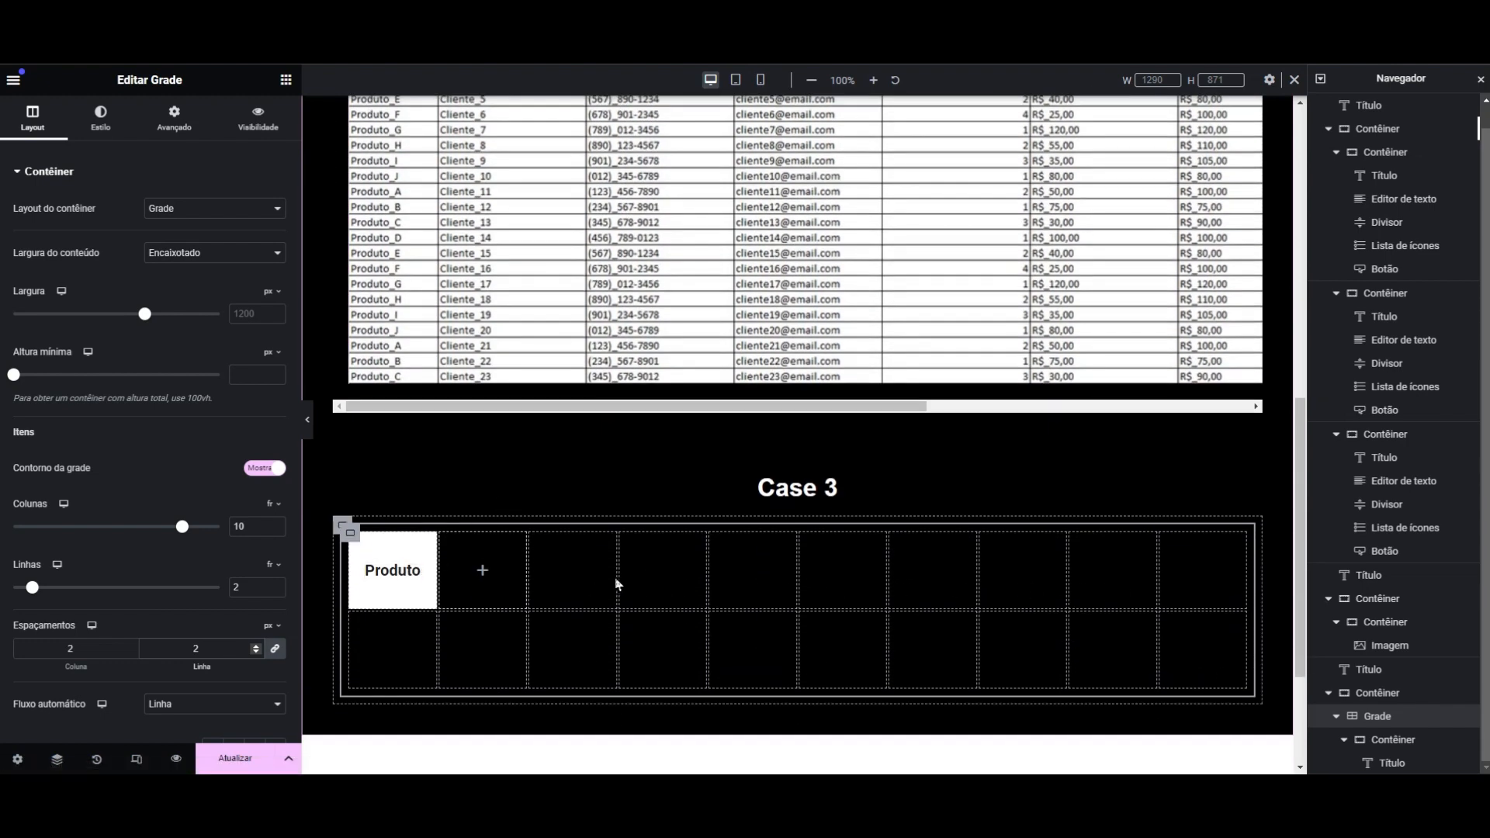
{"action": "scroll", "coordinate": [618, 583], "scroll_direction": "up", "scroll_amount": 2}
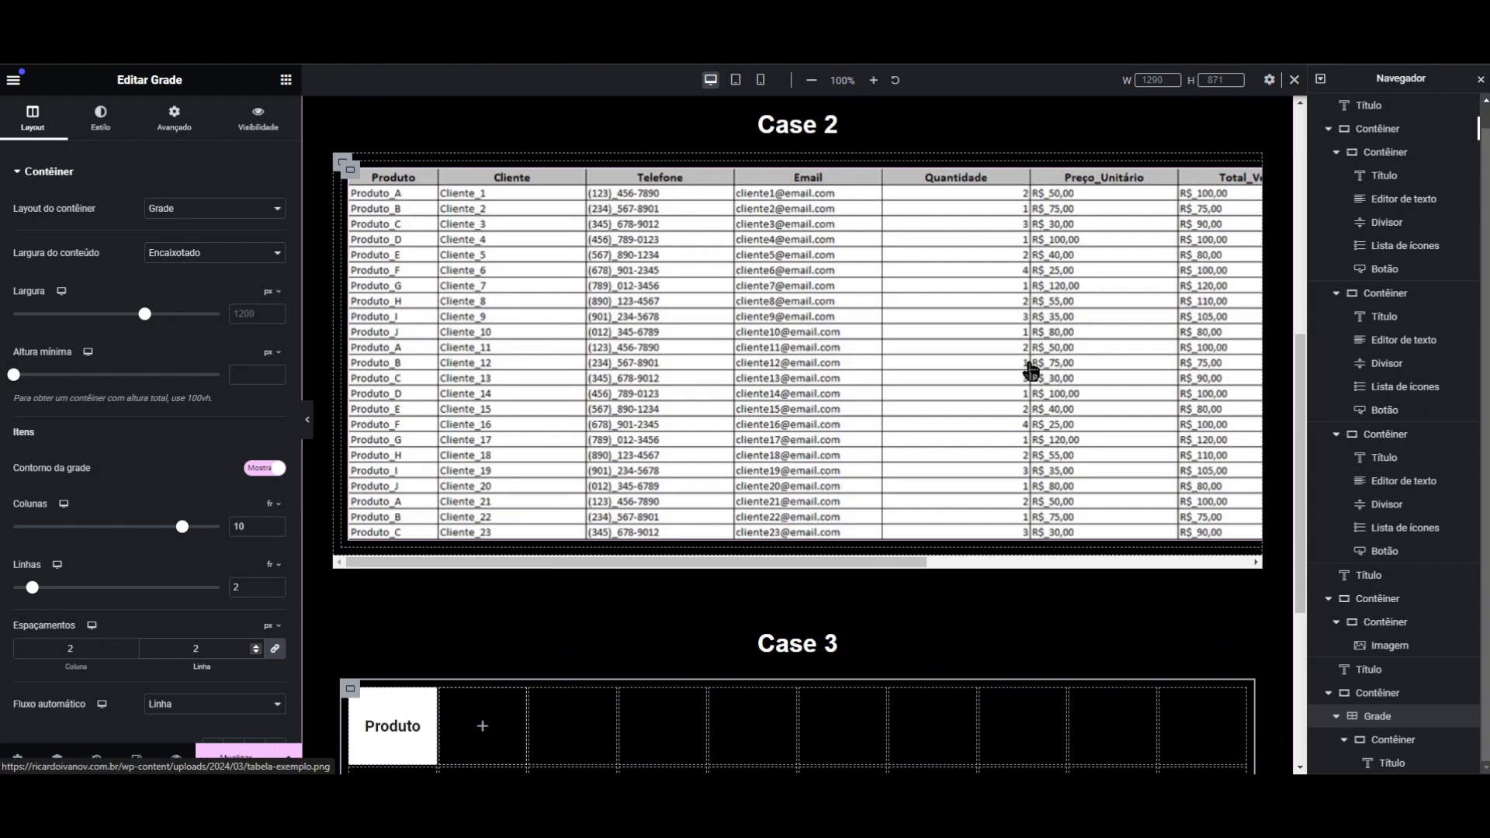
{"action": "scroll", "coordinate": [468, 454], "scroll_direction": "down", "scroll_amount": 3}
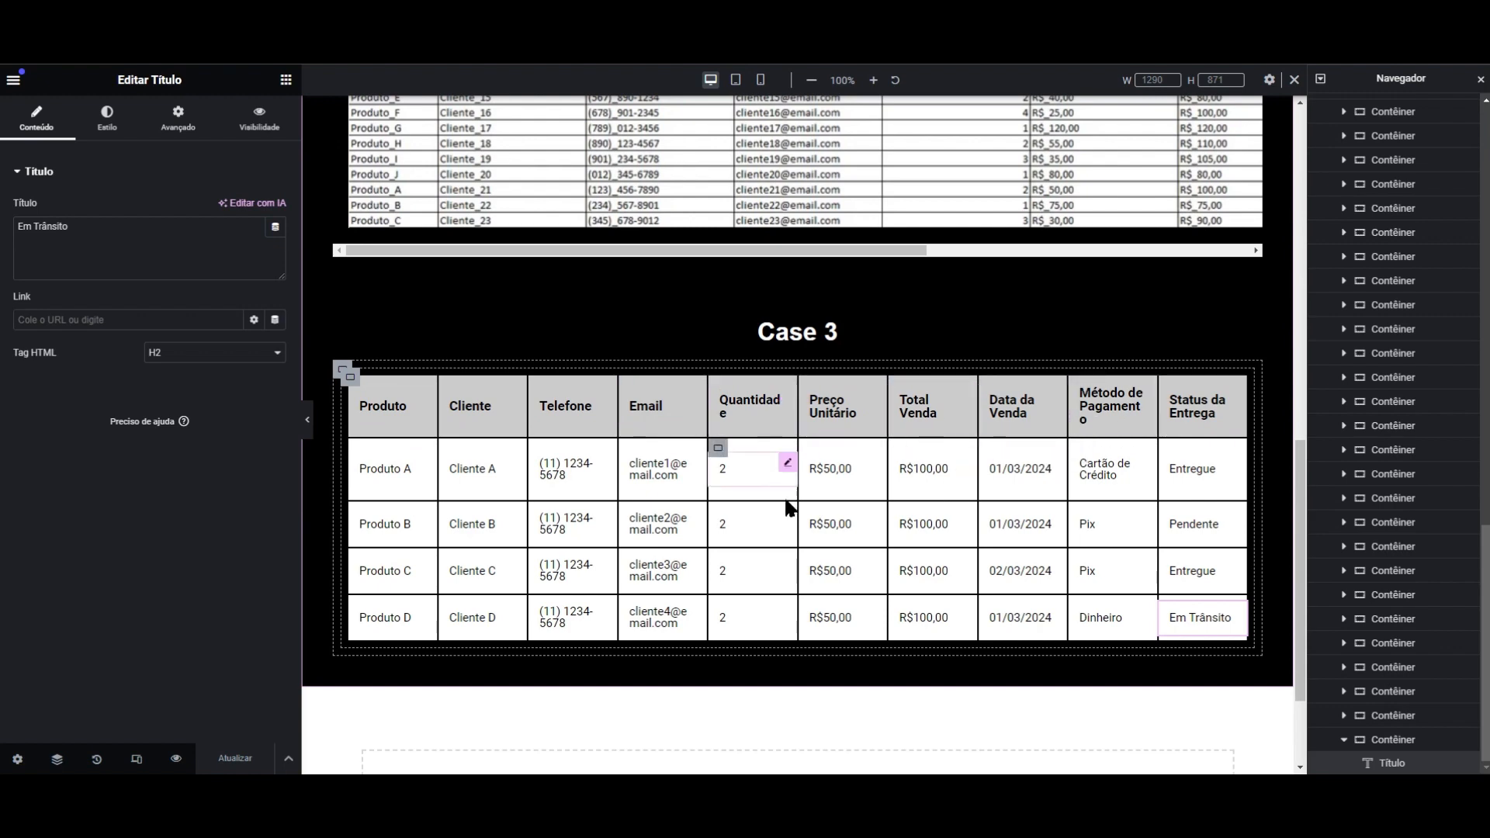
- Examine how the filled Case 3 table displays in the mobile preview, and return to the desktop view with its grid selected
{"action": "mouse_move", "coordinate": [589, 250]}
{"action": "left_mouse_down"}
{"action": "mouse_move", "coordinate": [773, 260]}
{"action": "mouse_move", "coordinate": [572, 259]}
{"action": "left_mouse_up"}
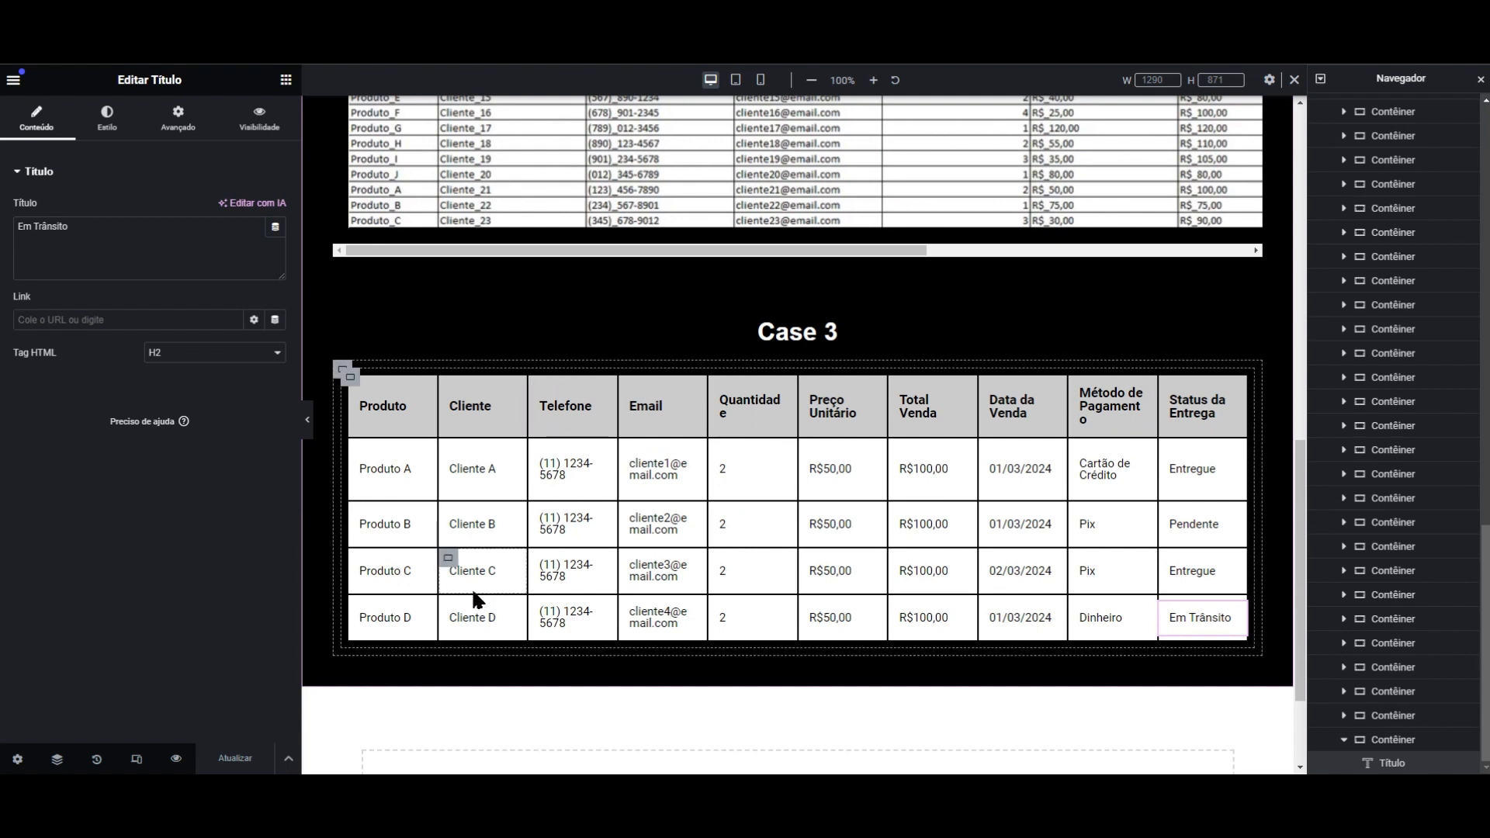
{"action": "left_click", "coordinate": [762, 84]}
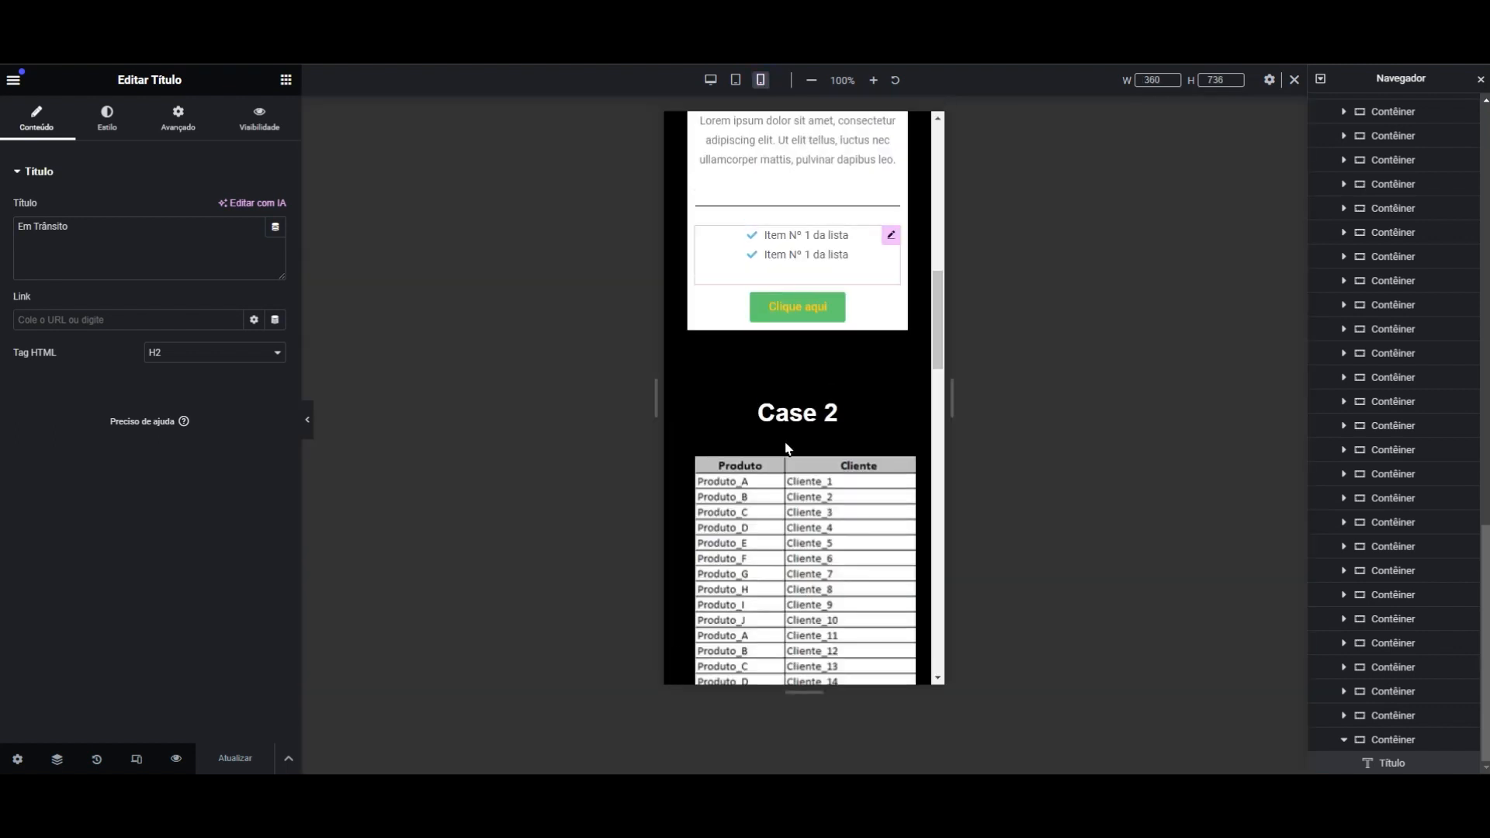
{"action": "scroll", "coordinate": [787, 527], "scroll_direction": "down", "scroll_amount": 6}
{"action": "scroll", "coordinate": [791, 507], "scroll_direction": "down", "scroll_amount": 6}
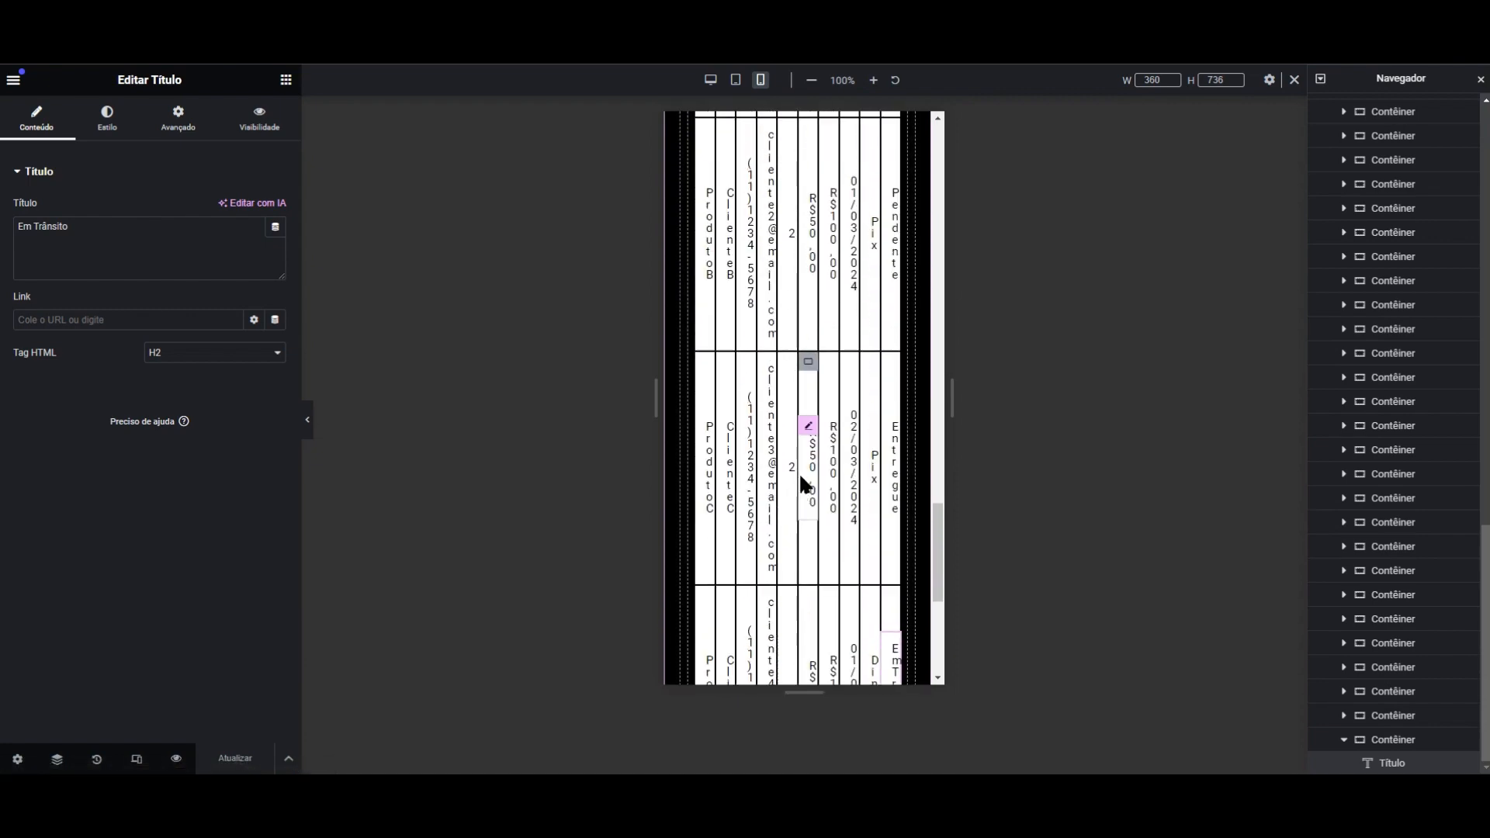
{"action": "left_click", "coordinate": [798, 472]}
{"action": "left_click", "coordinate": [710, 80]}
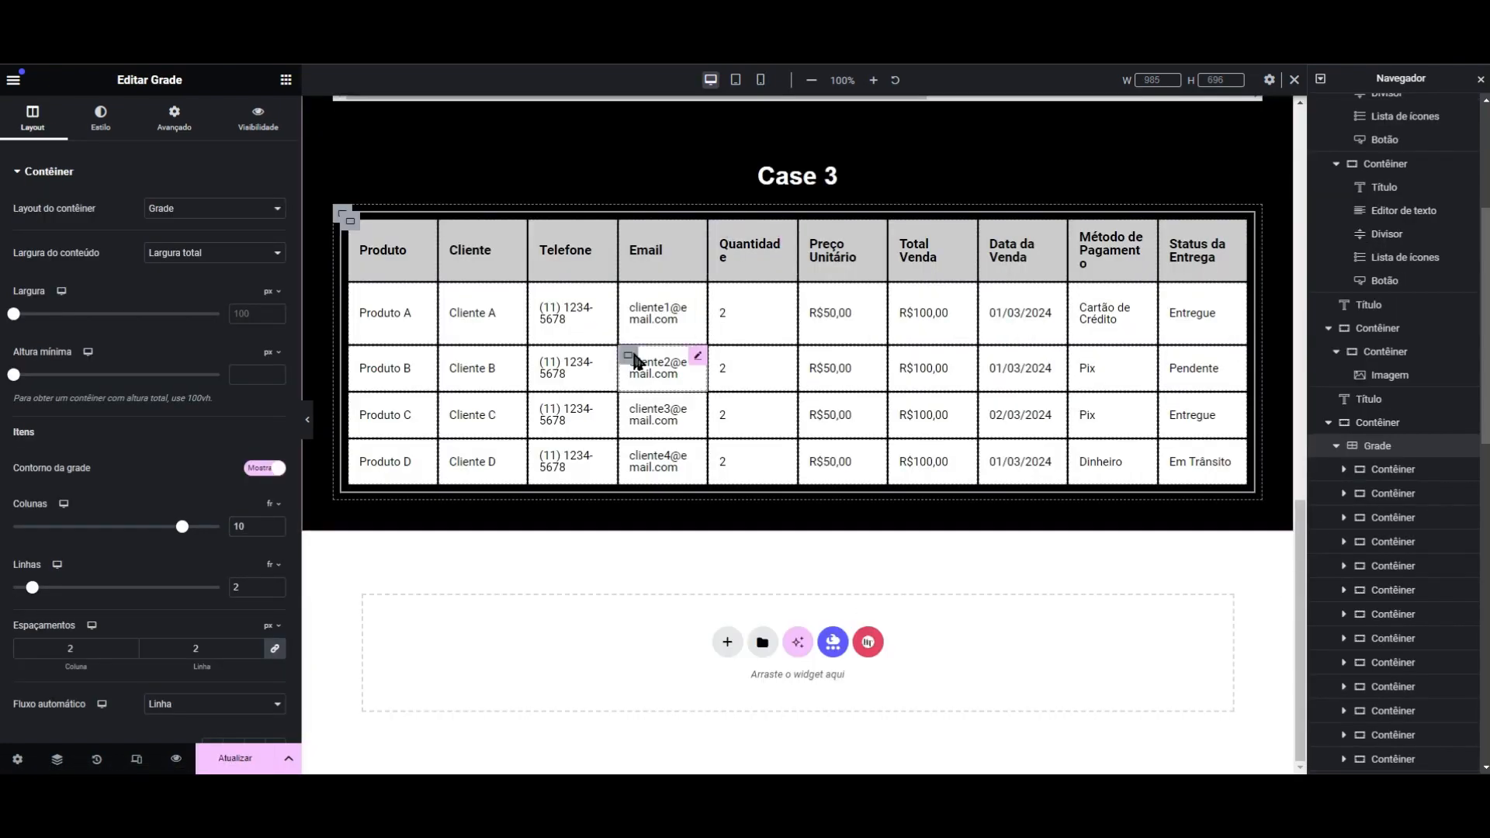
- Open the Custom CSS editor in the Case 3 grid's advanced settings
{"action": "scroll", "coordinate": [575, 435], "scroll_direction": "up", "scroll_amount": 2}
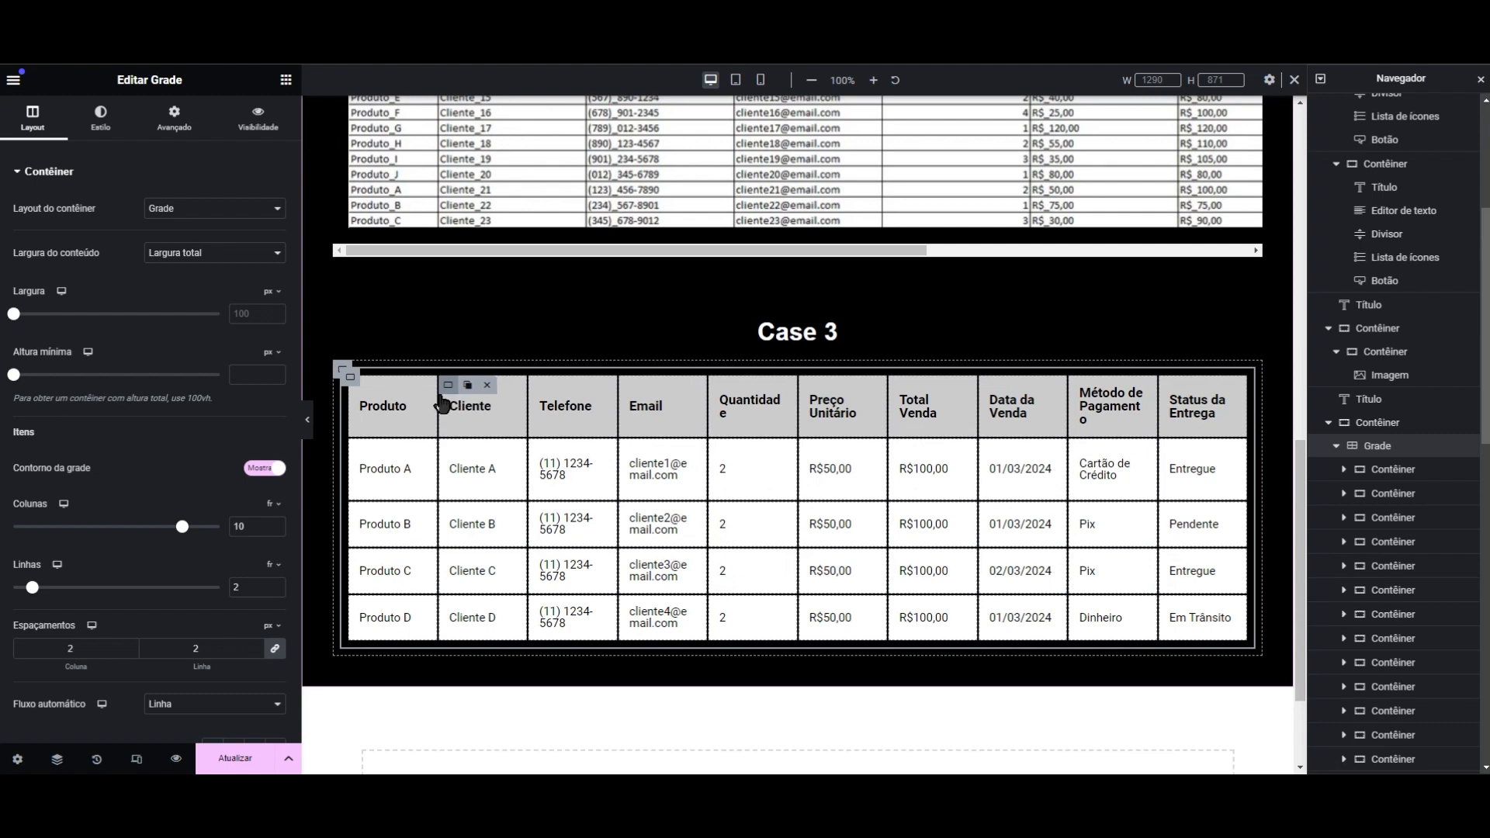
{"action": "left_click", "coordinate": [349, 378]}
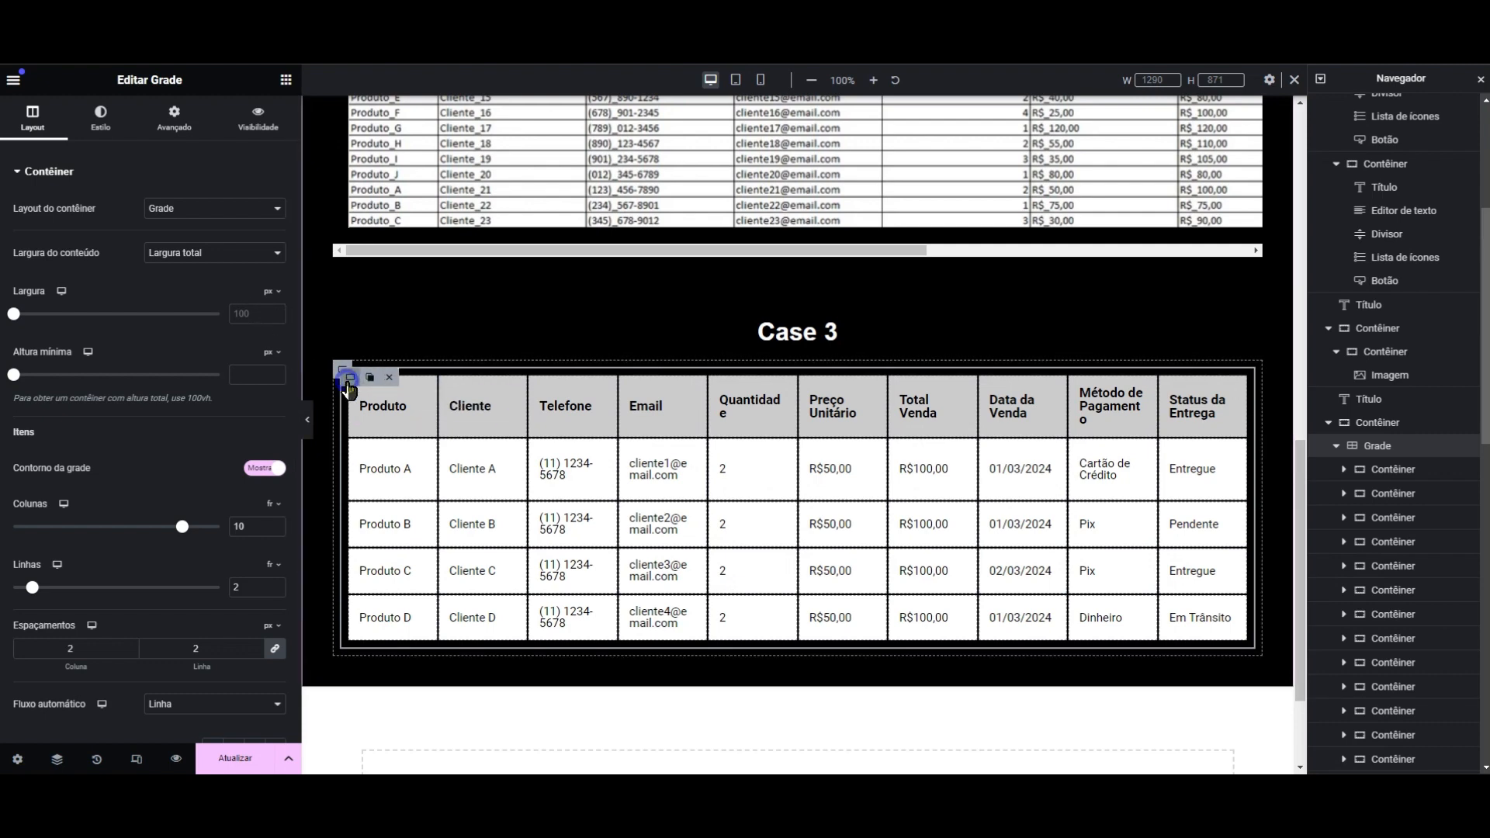
{"action": "left_click", "coordinate": [175, 123]}
{"action": "scroll", "coordinate": [108, 566], "scroll_direction": "down", "scroll_amount": 5}
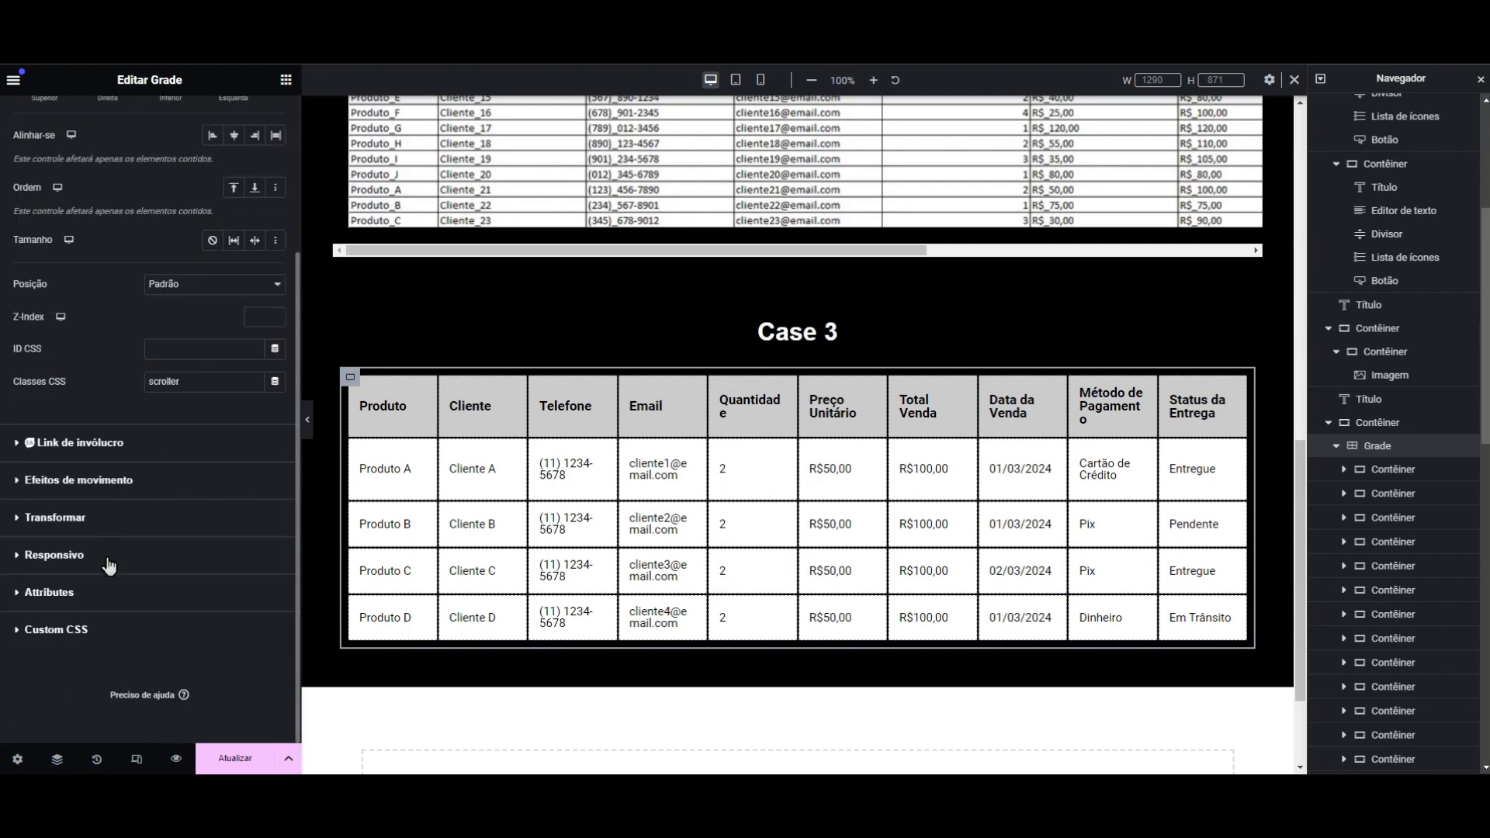
{"action": "left_click", "coordinate": [105, 634]}
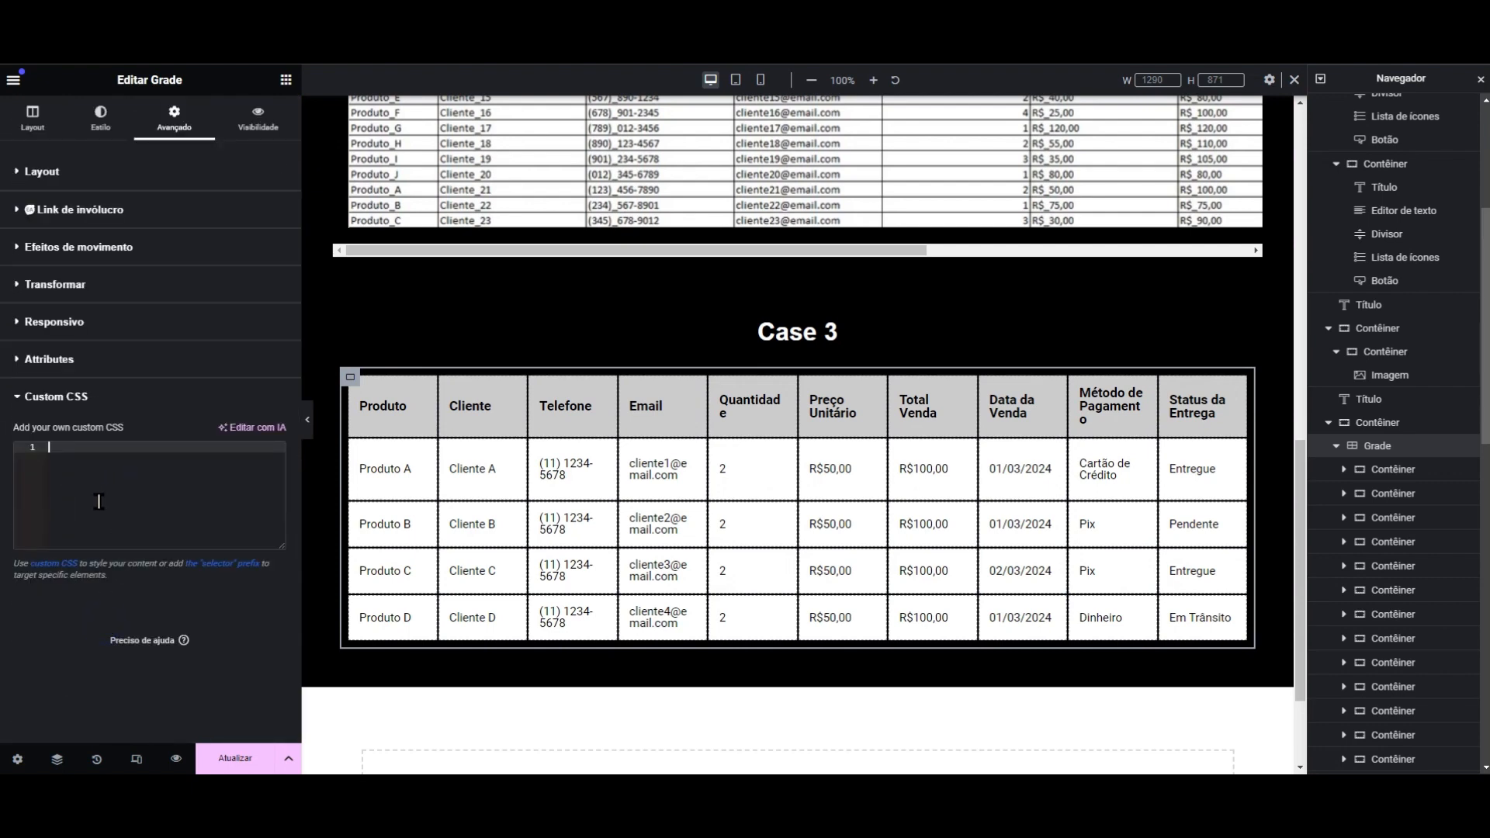
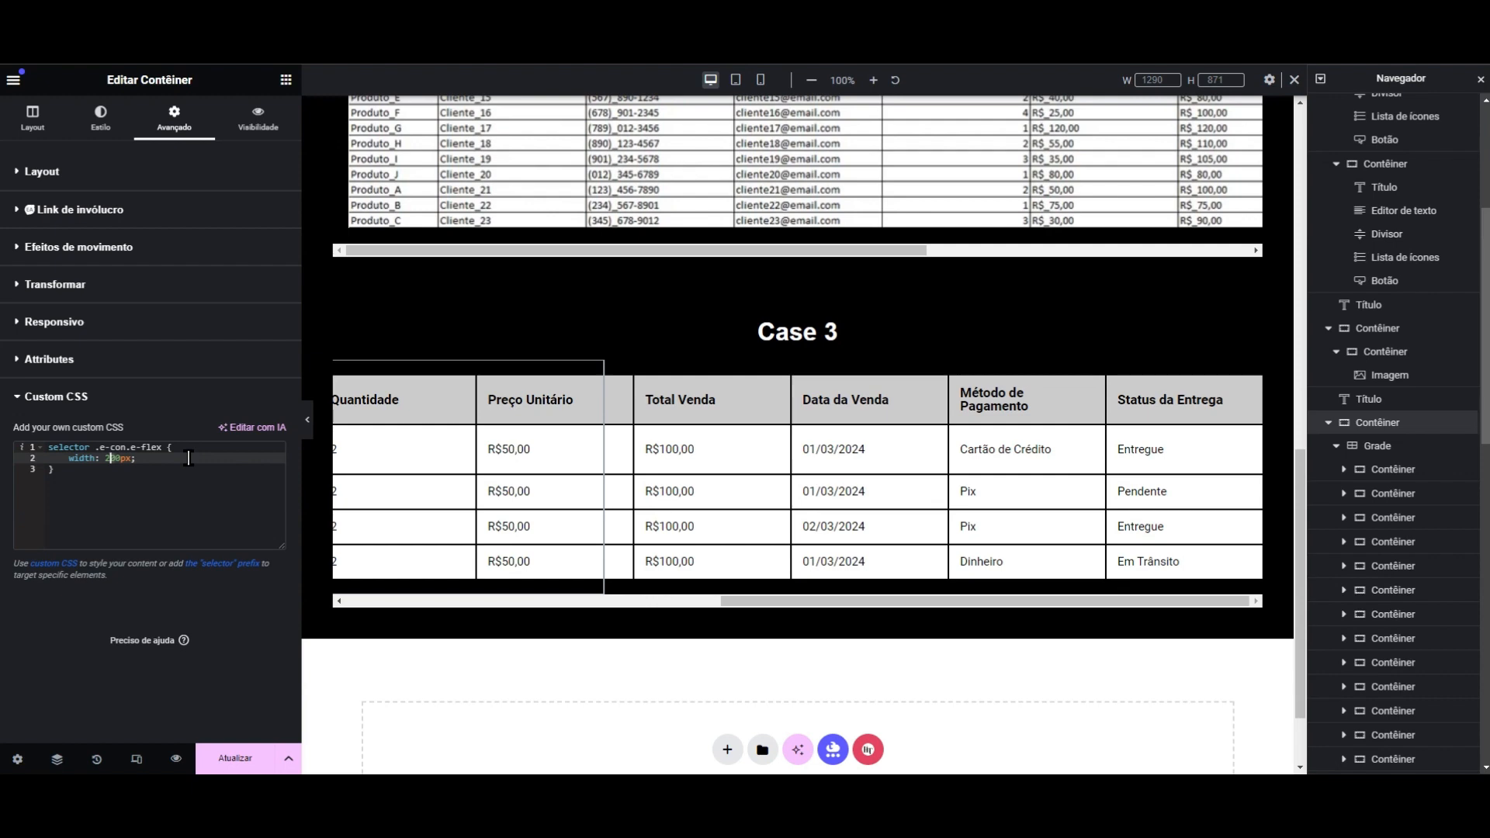
- Set the width to 220px in the Case 3 outer container's custom CSS rule for selector .e-con.e-flex
{"action": "type", "text": "2"}
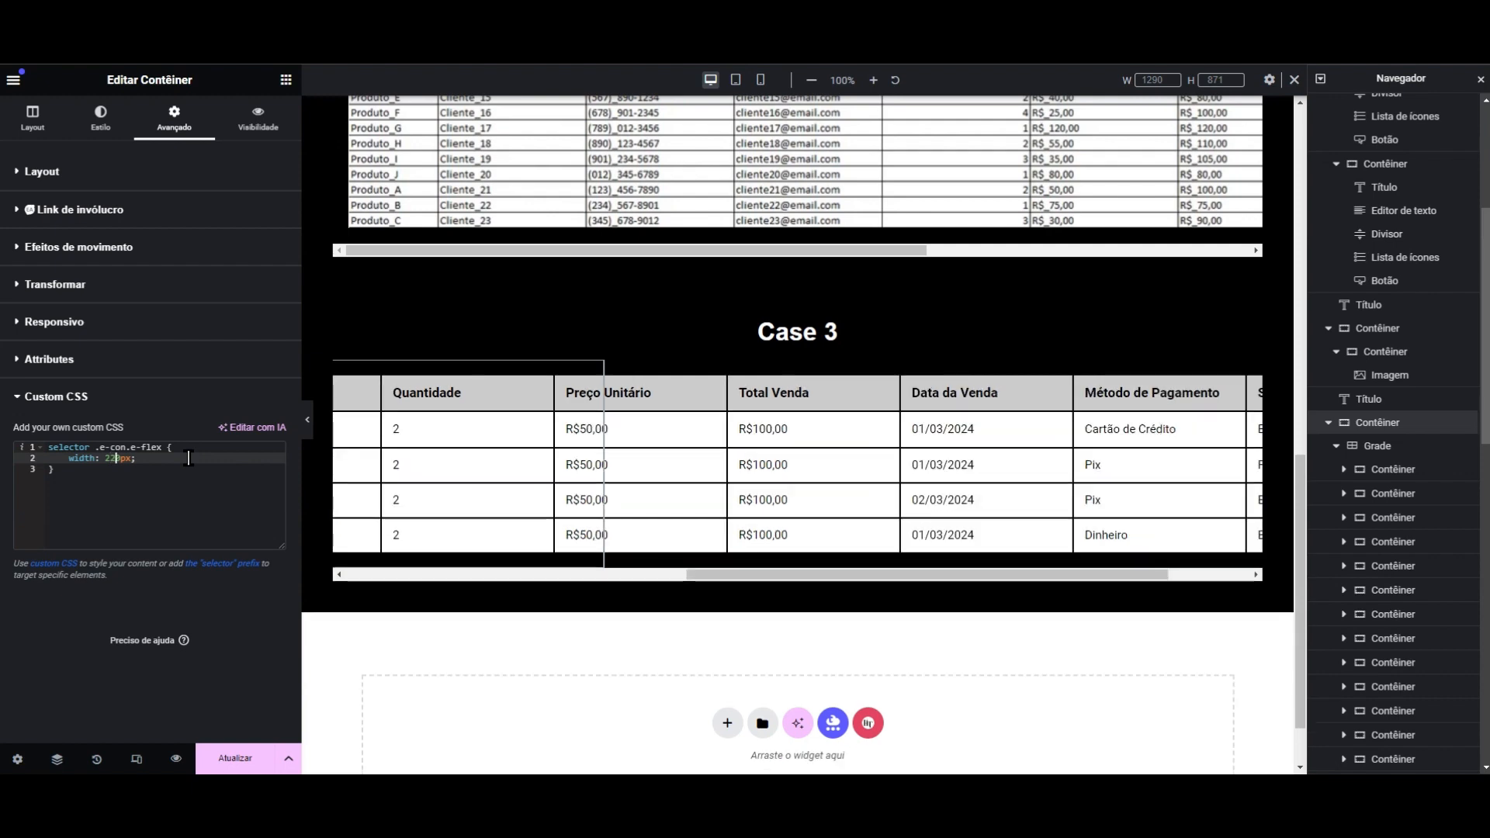
- Scroll the Case 3 table horizontally back and forth to check its fixed-width columns
{"action": "left_click_drag", "start_coordinate": [732, 583], "coordinate": [369, 590]}
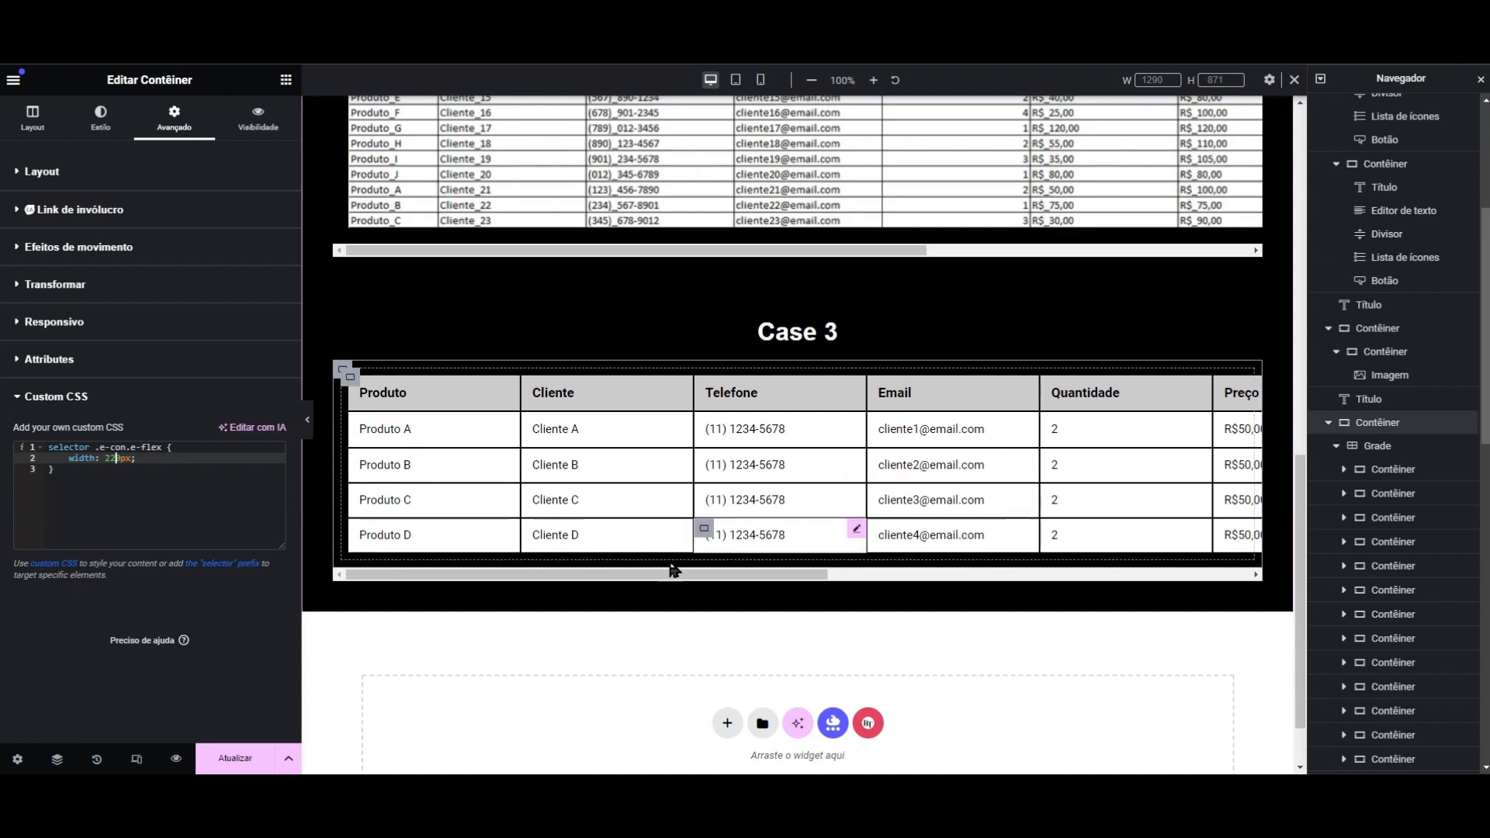
{"action": "left_click_drag", "start_coordinate": [582, 588], "coordinate": [546, 588]}
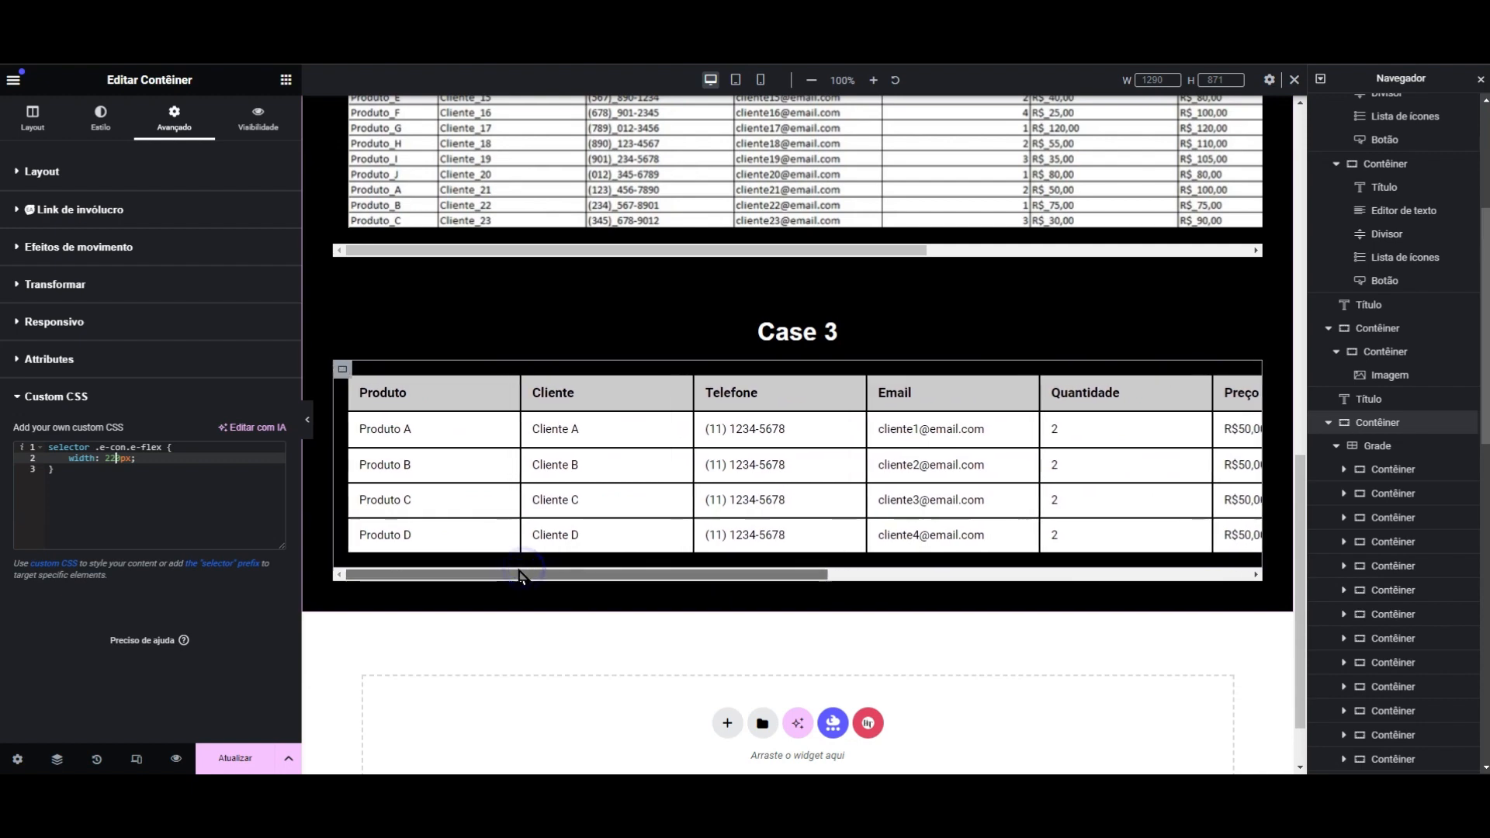
{"action": "left_click_drag", "start_coordinate": [589, 577], "coordinate": [814, 583]}
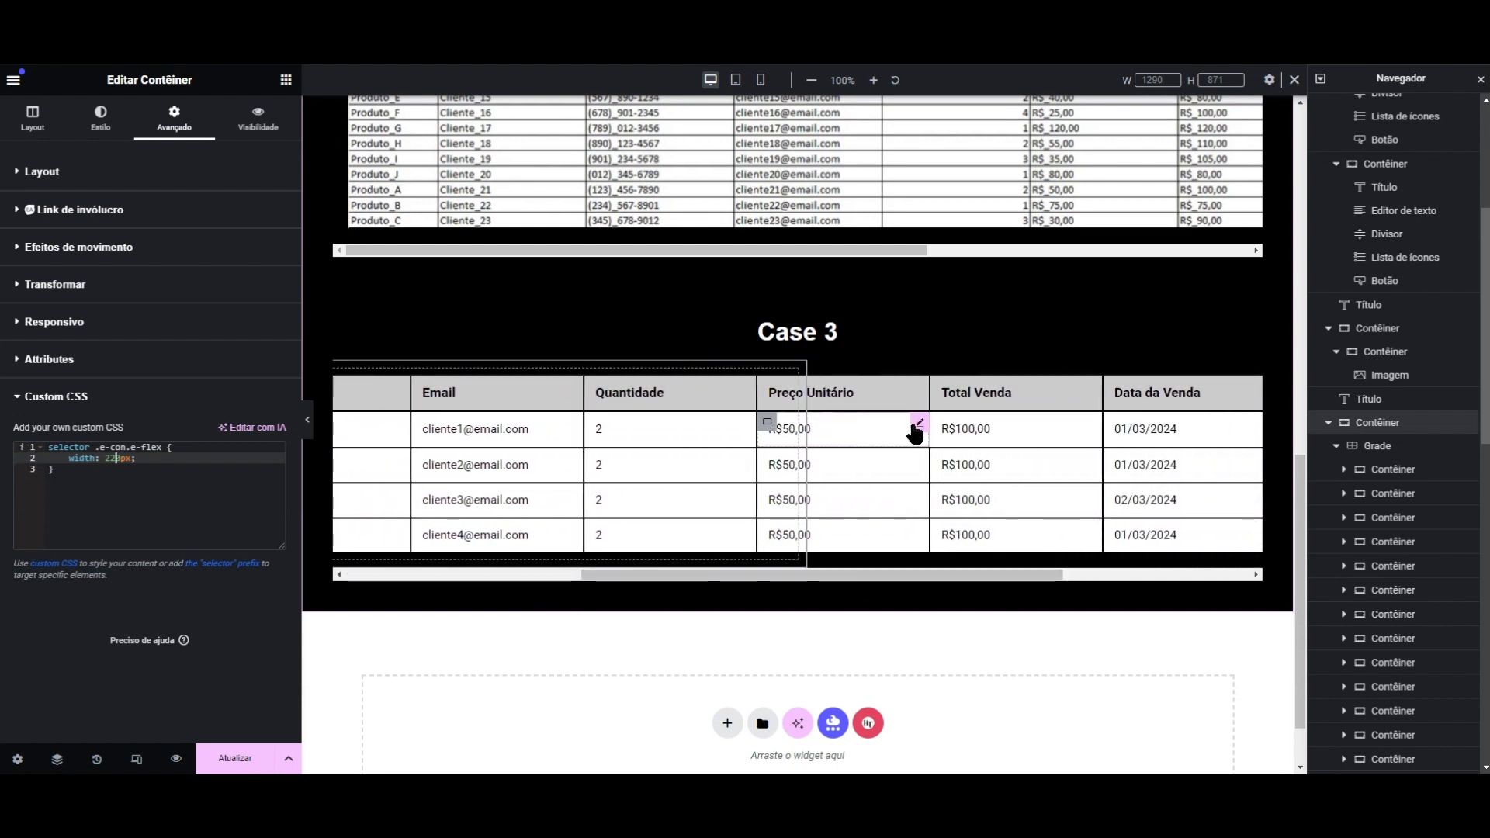
- Examine the dynamic tags offered for the title in the first data cell of the Preço Unitário column
{"action": "left_click", "coordinate": [918, 425]}
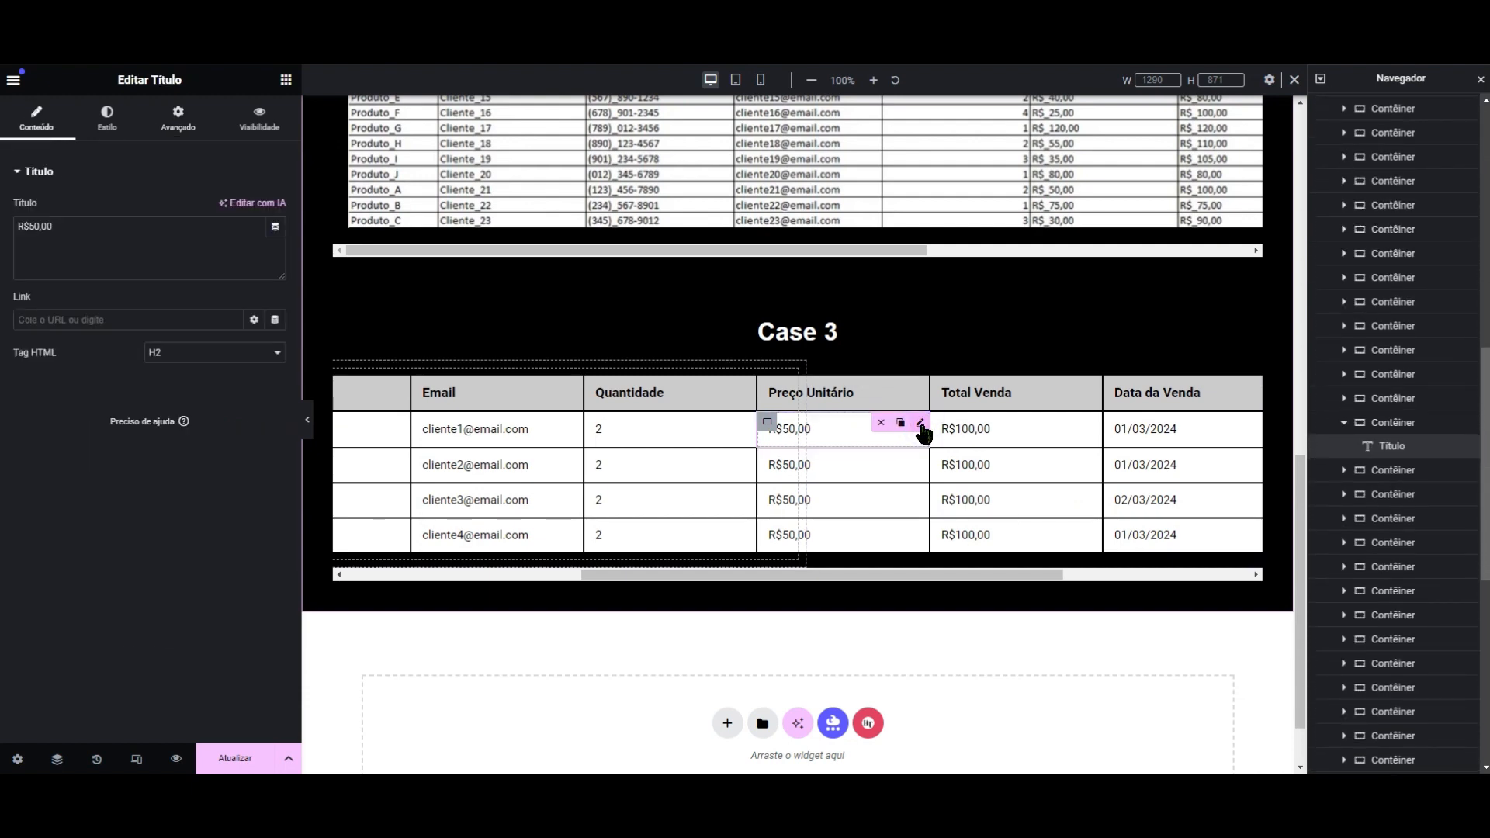
{"action": "left_click", "coordinate": [275, 227]}
{"action": "scroll", "coordinate": [196, 419], "scroll_direction": "down", "scroll_amount": 5}
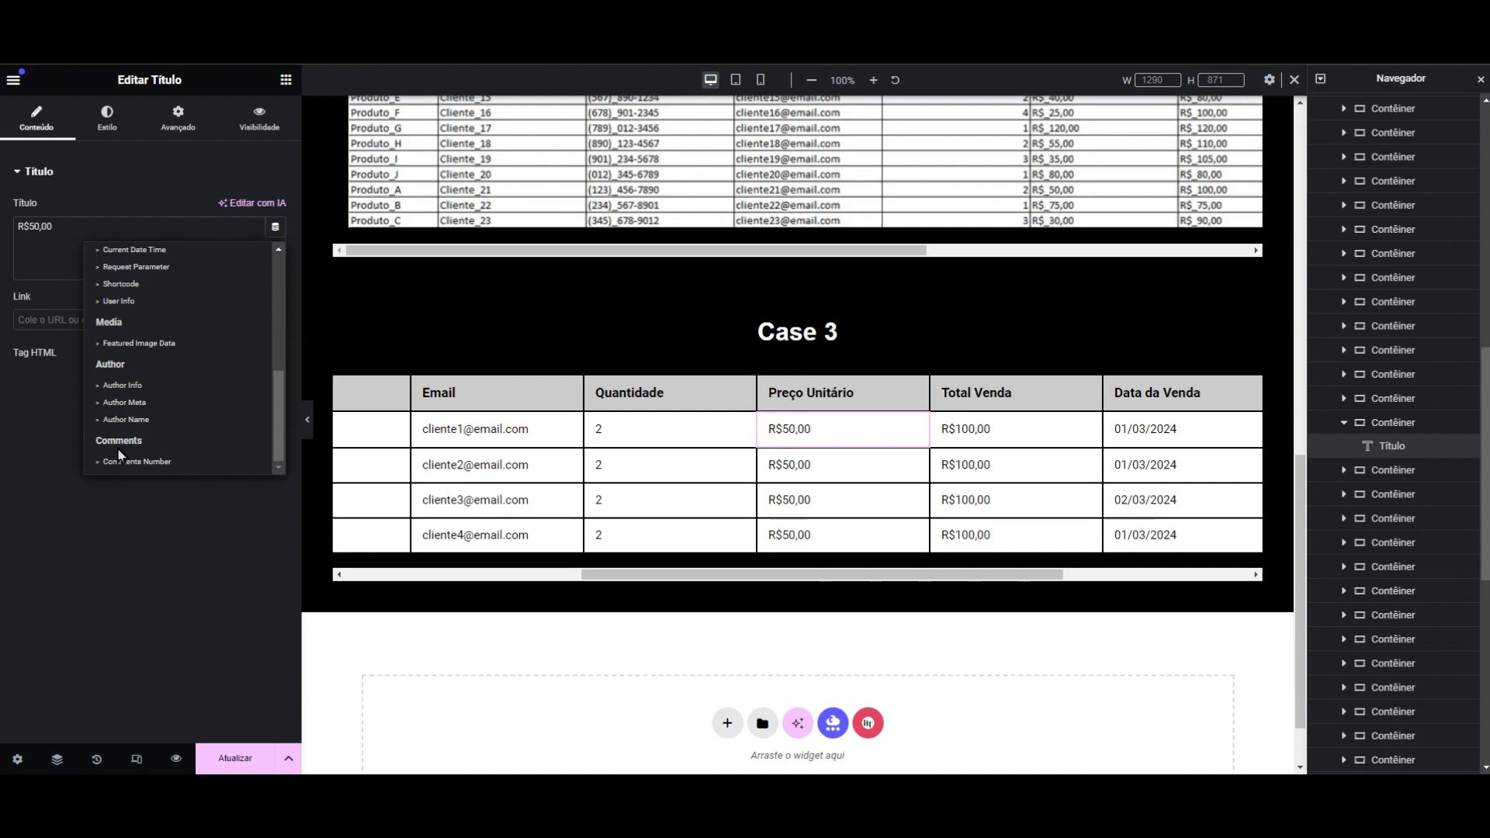
{"action": "left_click", "coordinate": [34, 431]}
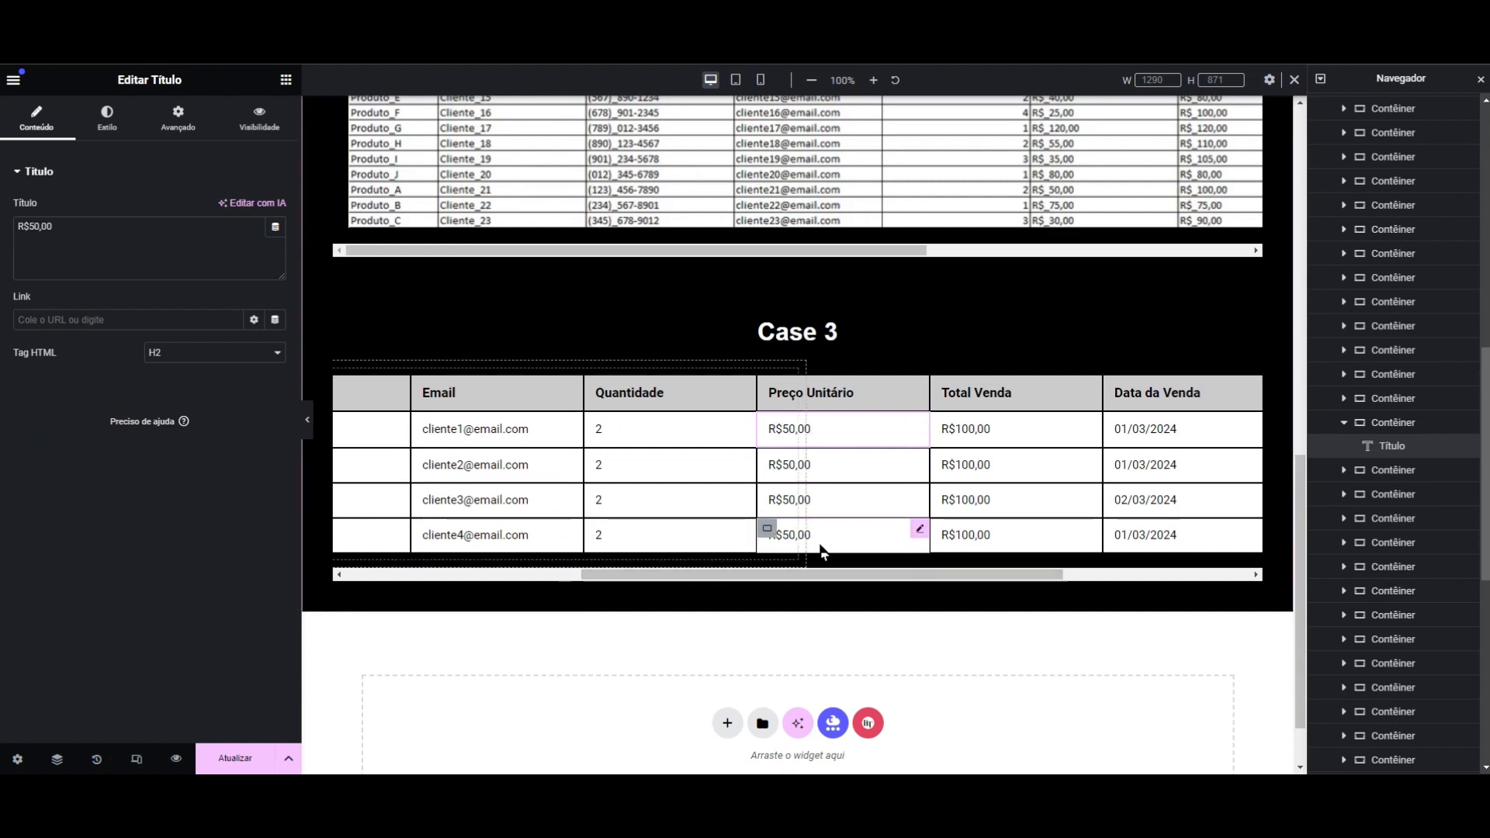
- Inspect the title content of the first-row Total Venda and Produto cells in the Case 3 table
{"action": "left_click_drag", "start_coordinate": [820, 580], "coordinate": [886, 582]}
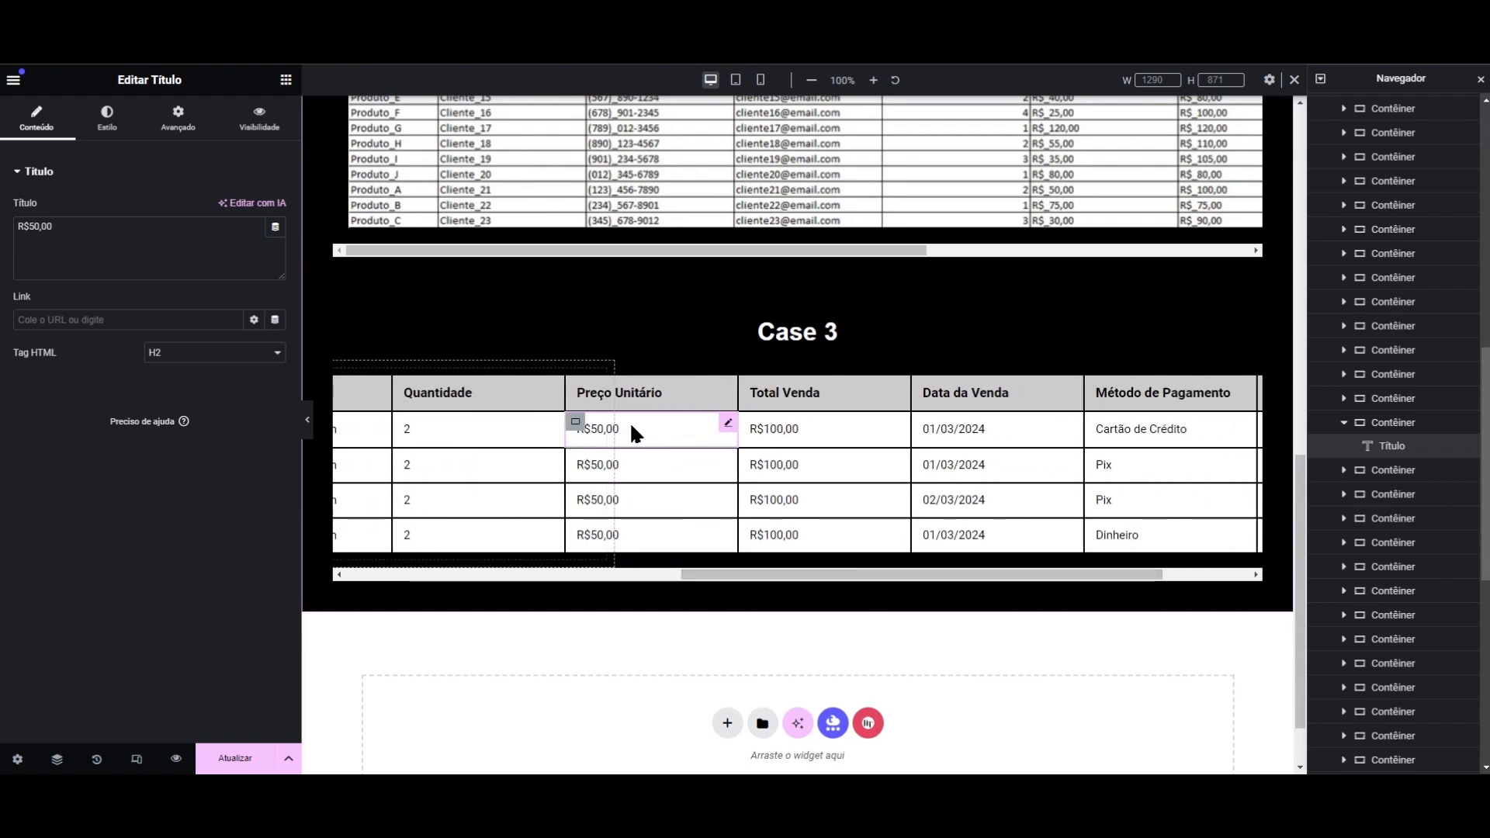
{"action": "left_click", "coordinate": [827, 428]}
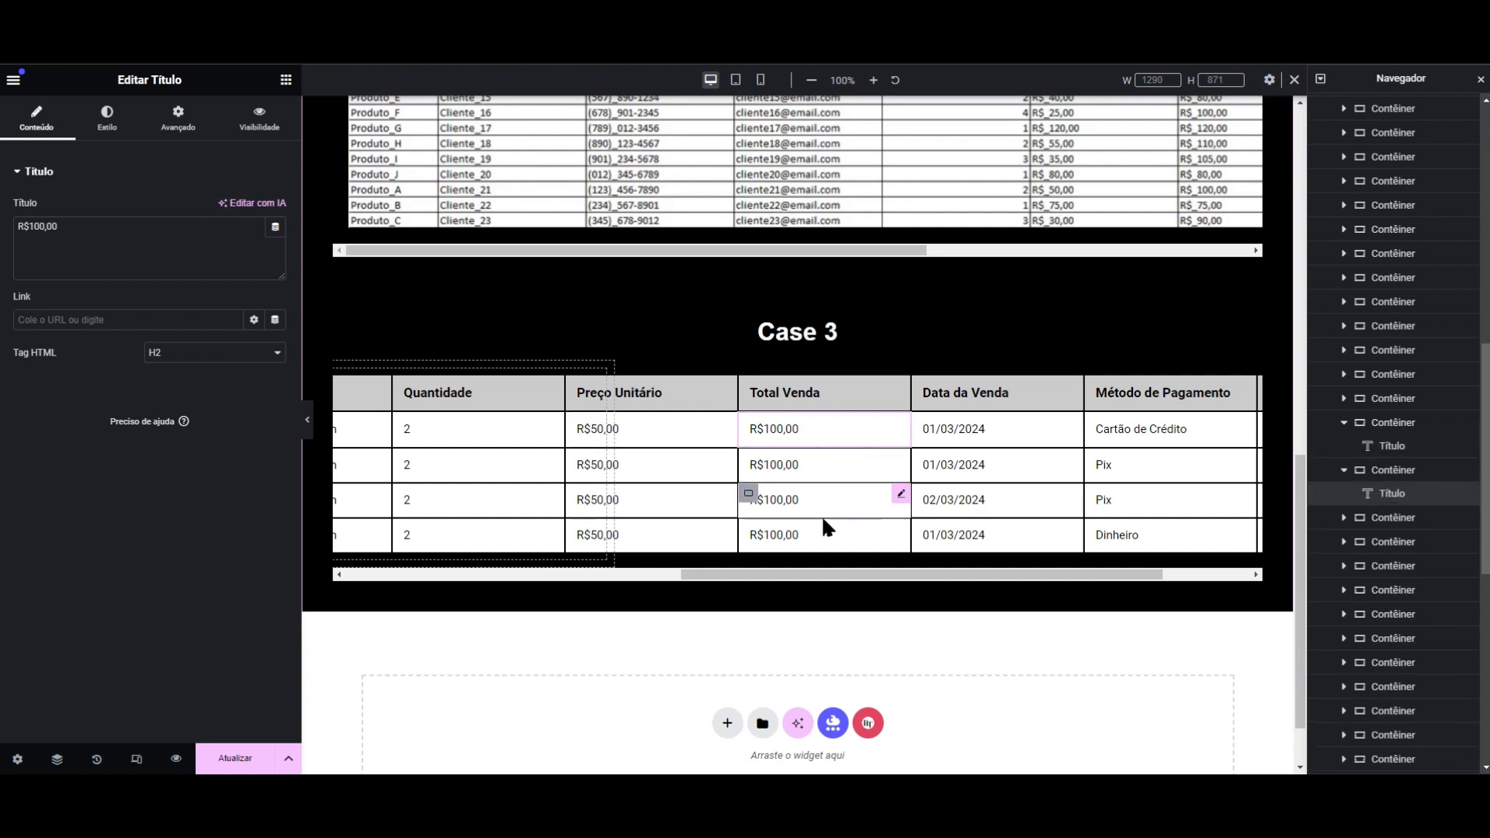
{"action": "left_click_drag", "start_coordinate": [867, 584], "coordinate": [533, 599]}
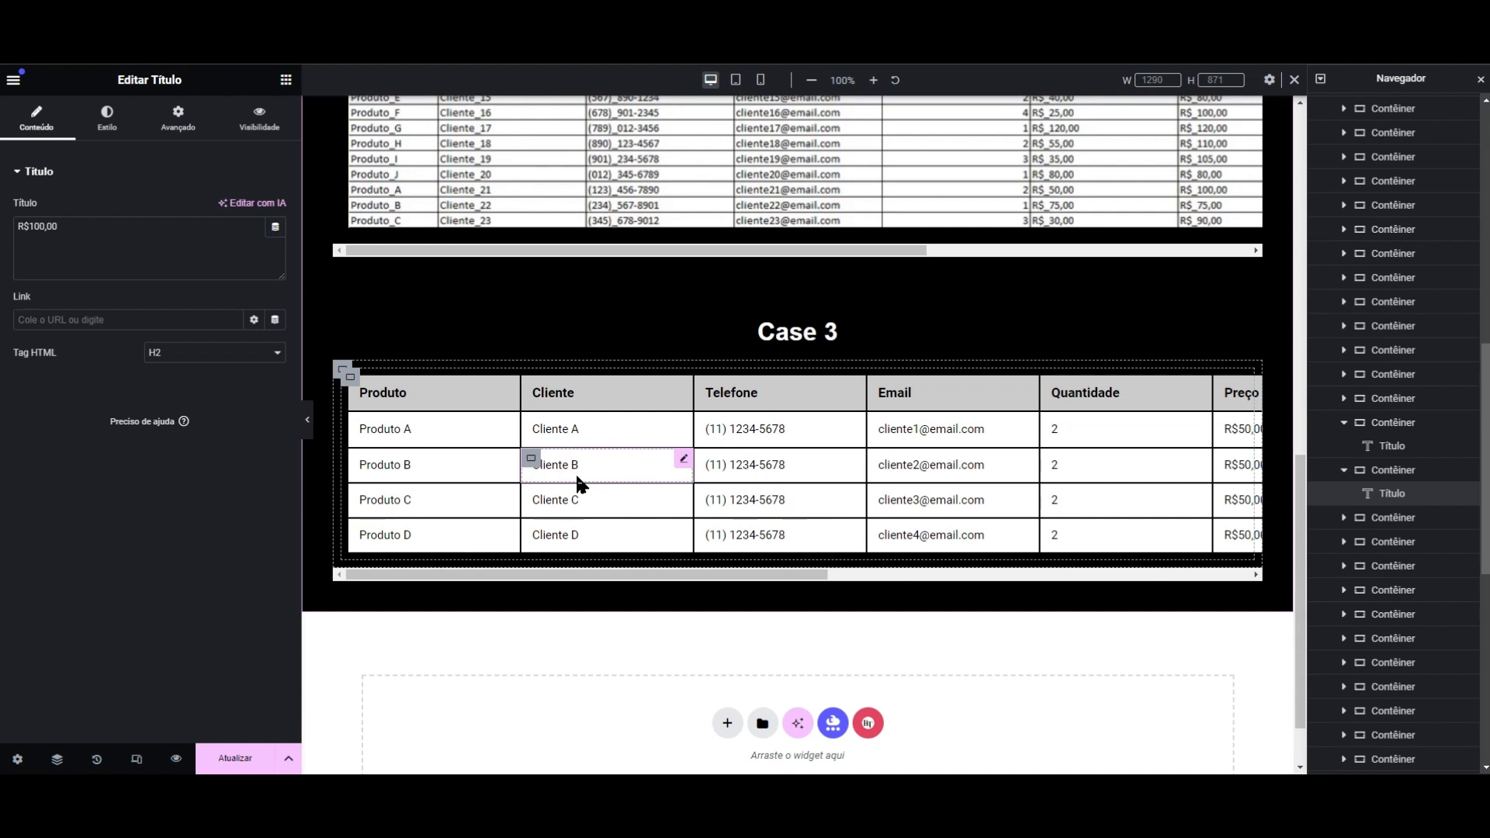
{"action": "left_click", "coordinate": [455, 429]}
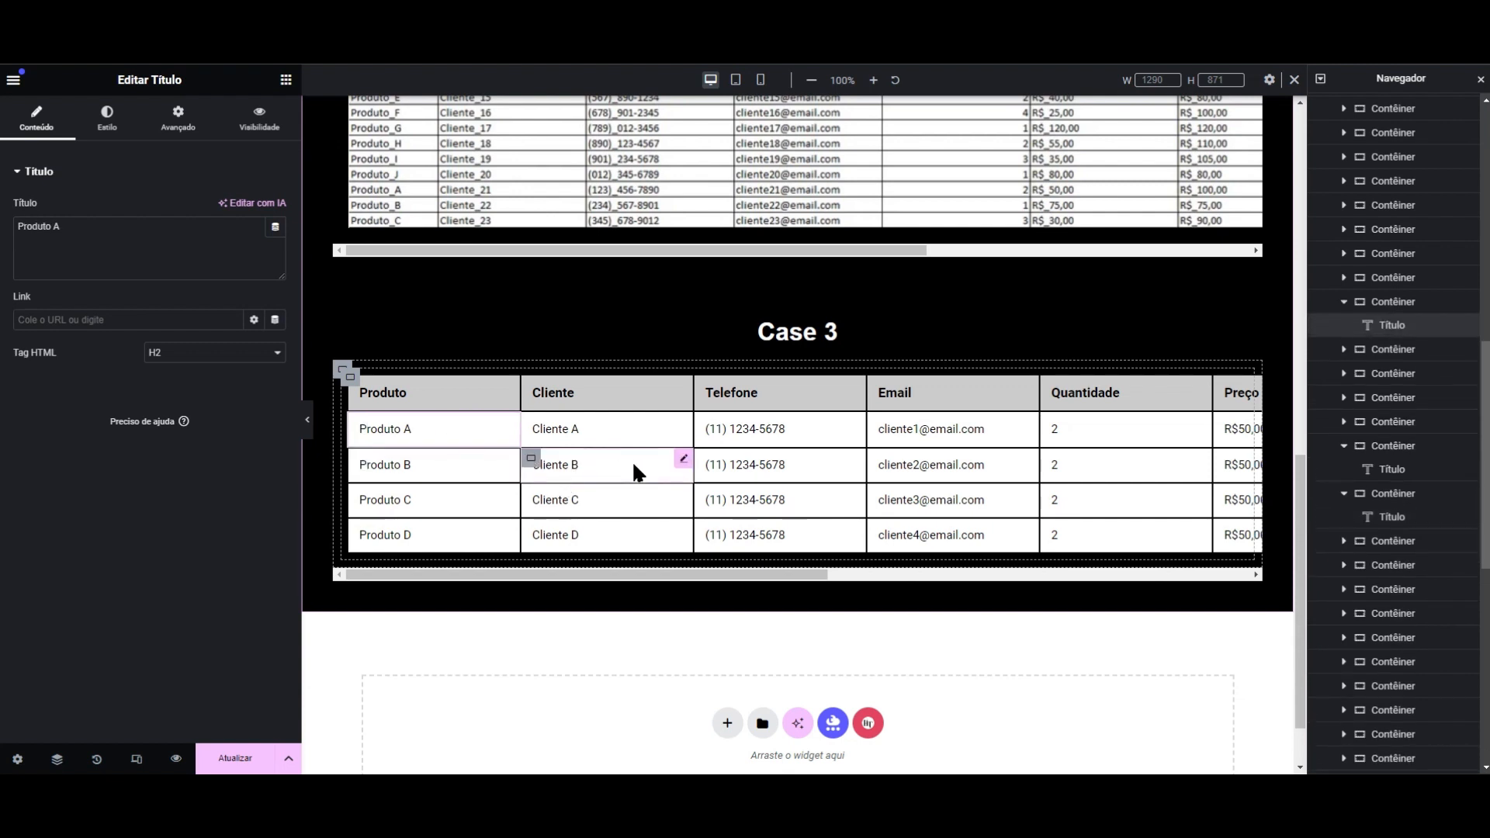
- Change the Produto C row's date in the Data da Venda column to 03/03/2024
{"action": "left_click_drag", "start_coordinate": [778, 575], "coordinate": [1059, 576]}
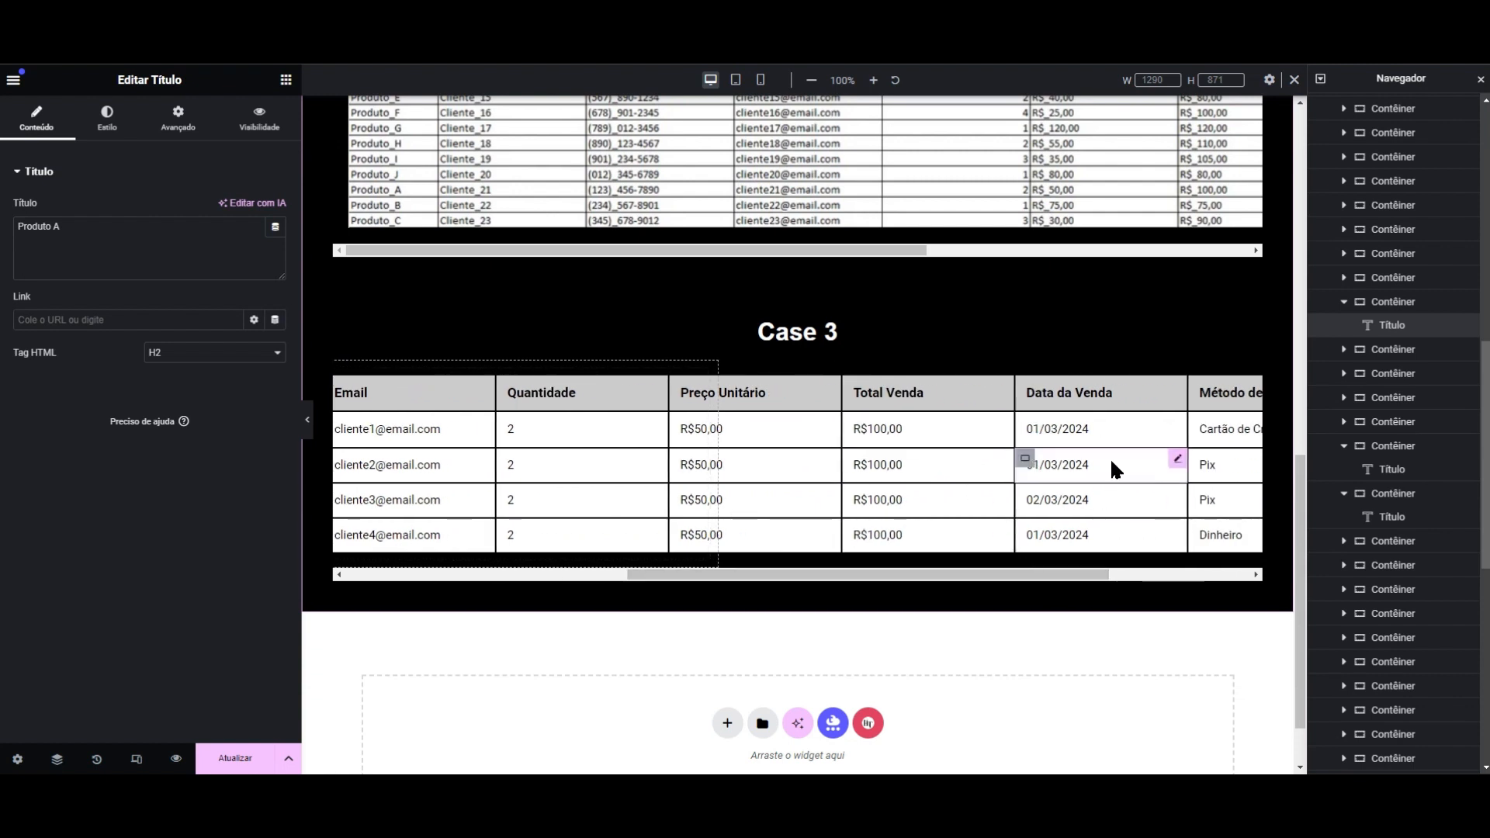
{"action": "left_click", "coordinate": [1177, 498]}
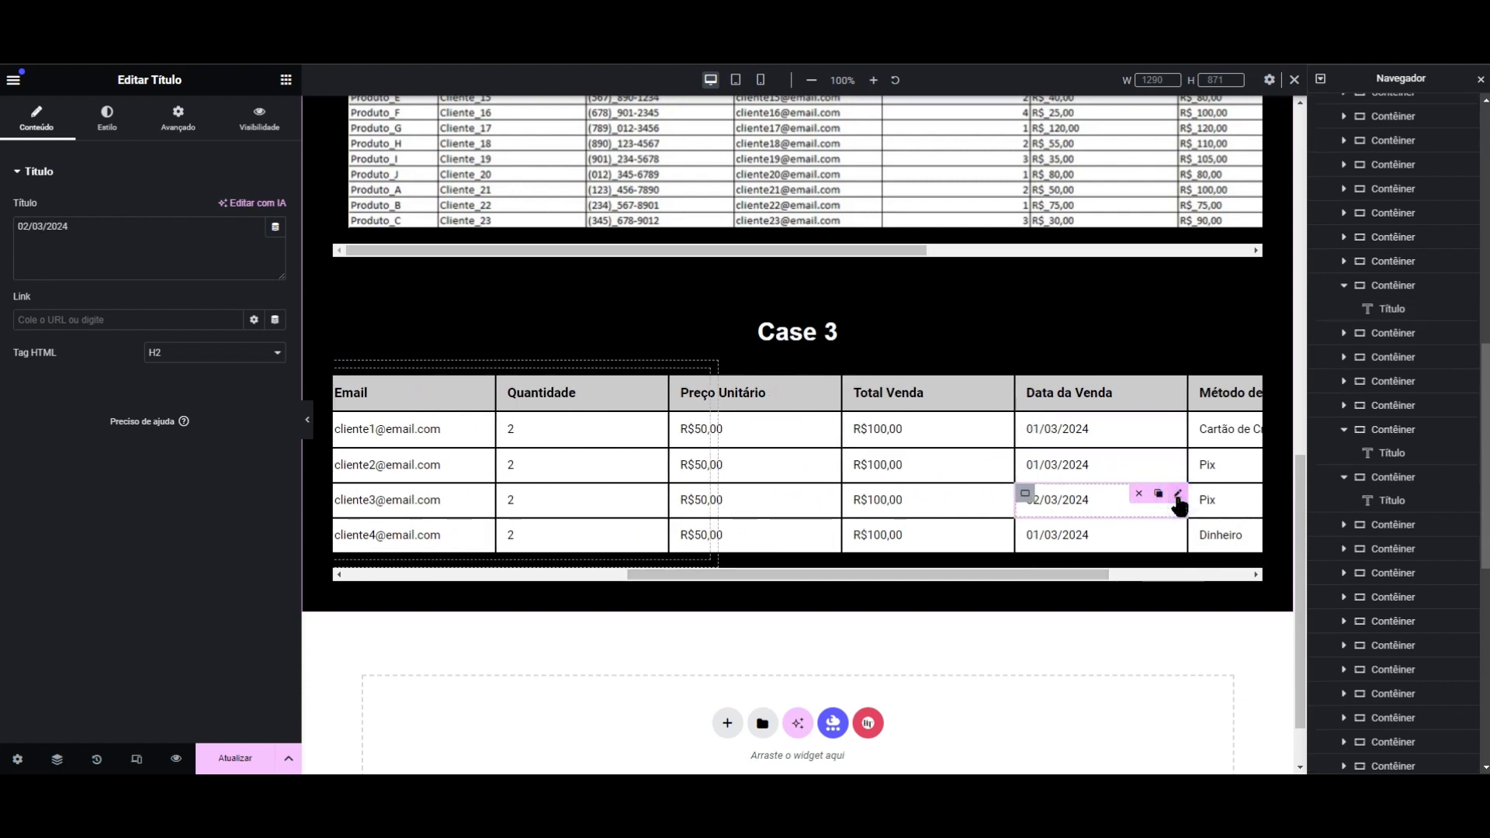
{"action": "double_click", "coordinate": [32, 227]}
{"action": "type", "text": "03"}
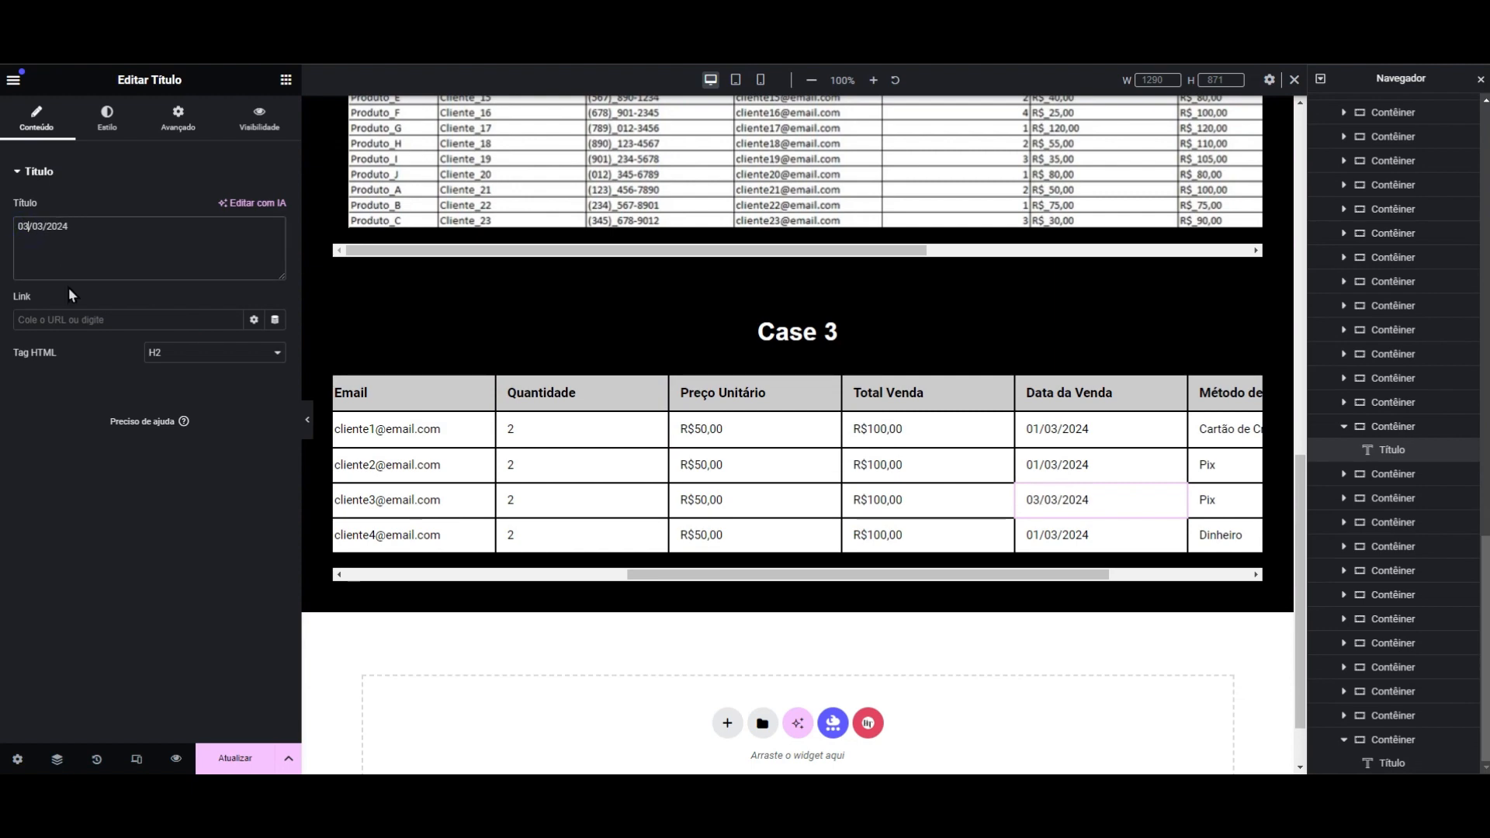
{"action": "left_click", "coordinate": [169, 622]}
- Compare the Case 3 grid table with the Case 2 table image and check its horizontal scrolling
{"action": "scroll", "coordinate": [841, 487], "scroll_direction": "up", "scroll_amount": 3}
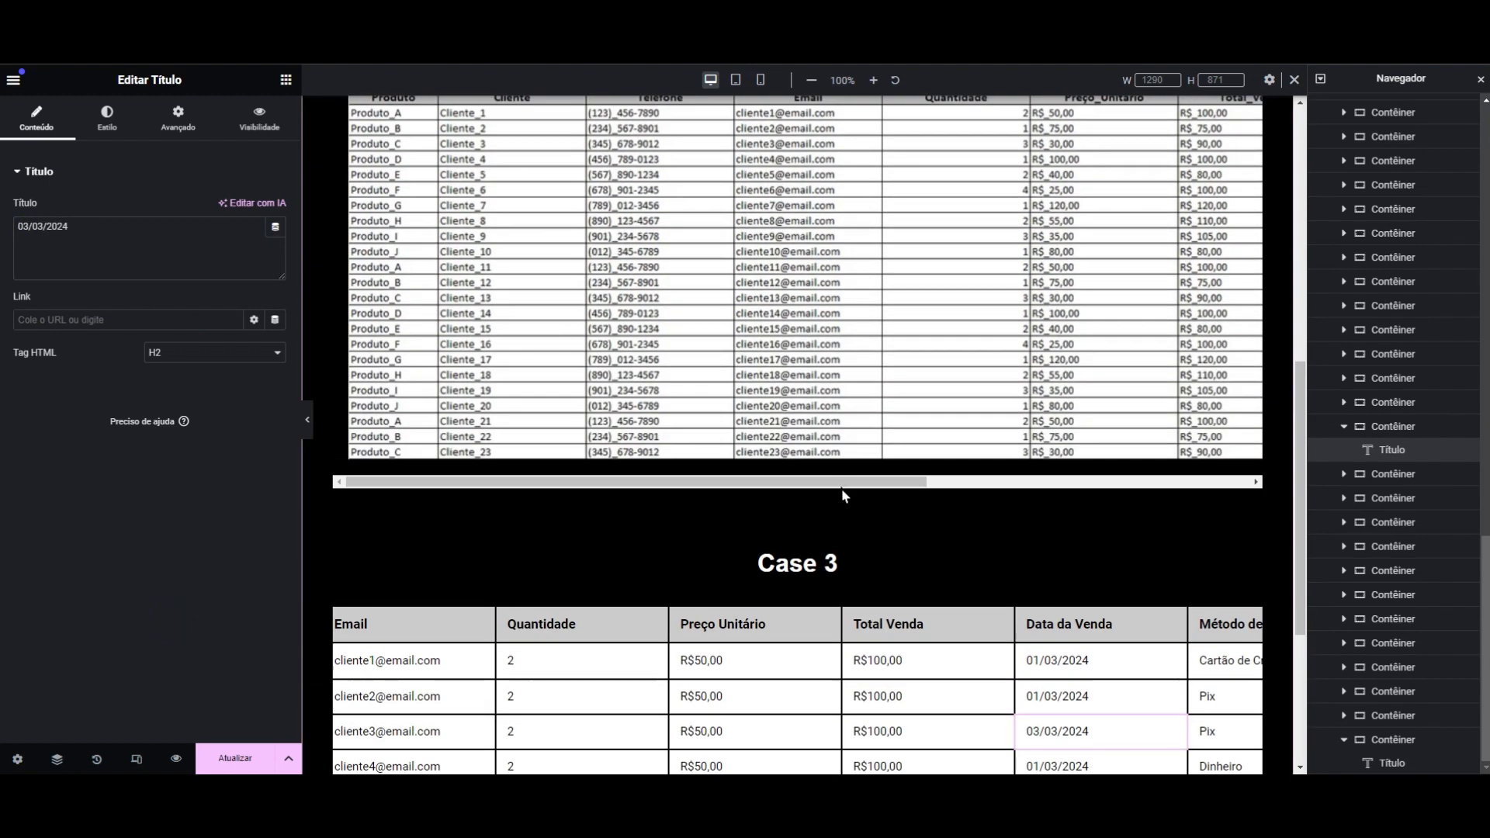
{"action": "scroll", "coordinate": [844, 429], "scroll_direction": "up", "scroll_amount": 2}
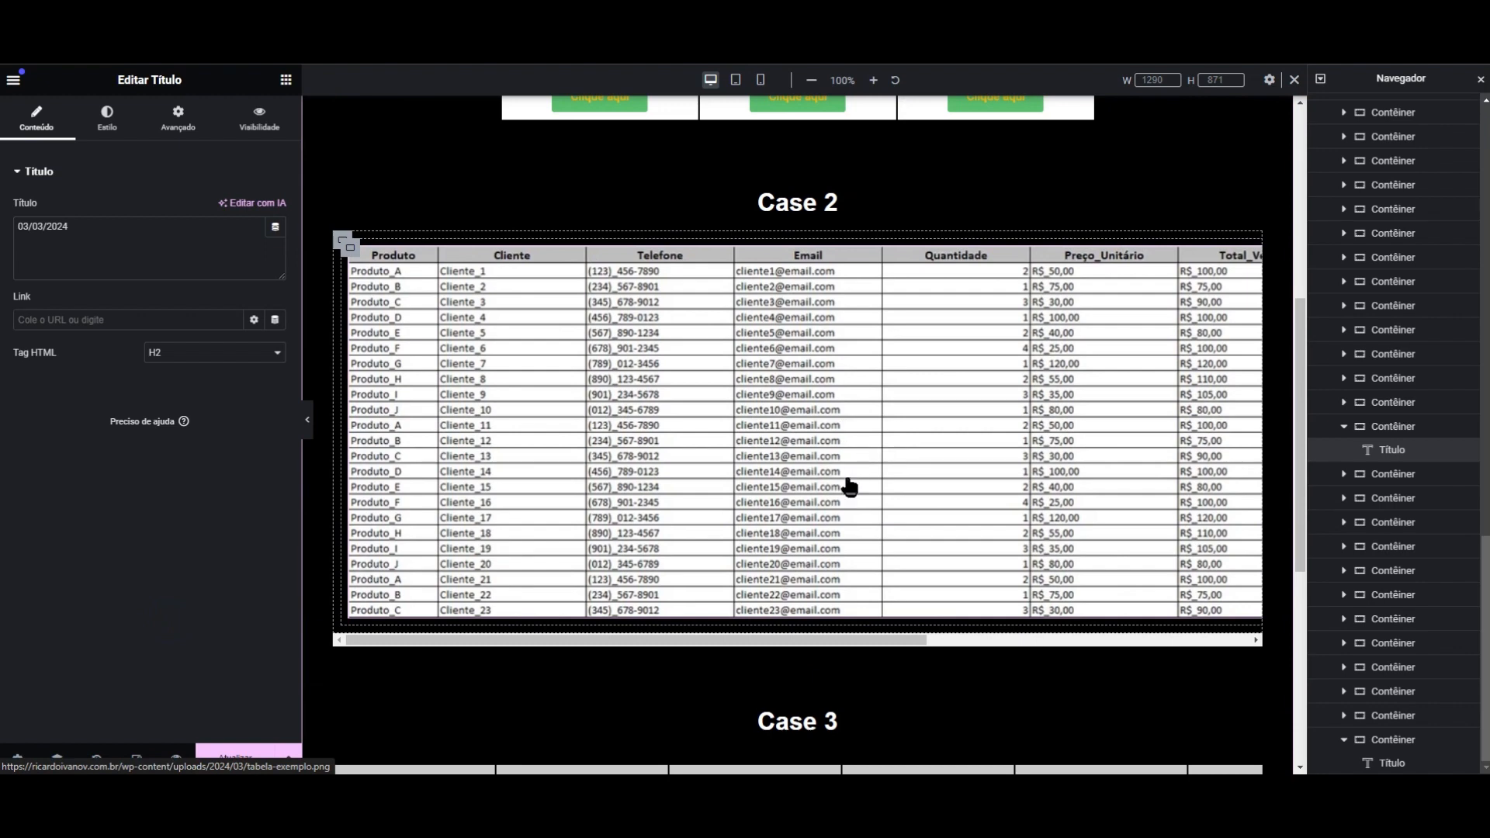
{"action": "scroll", "coordinate": [829, 508], "scroll_direction": "down", "scroll_amount": 5}
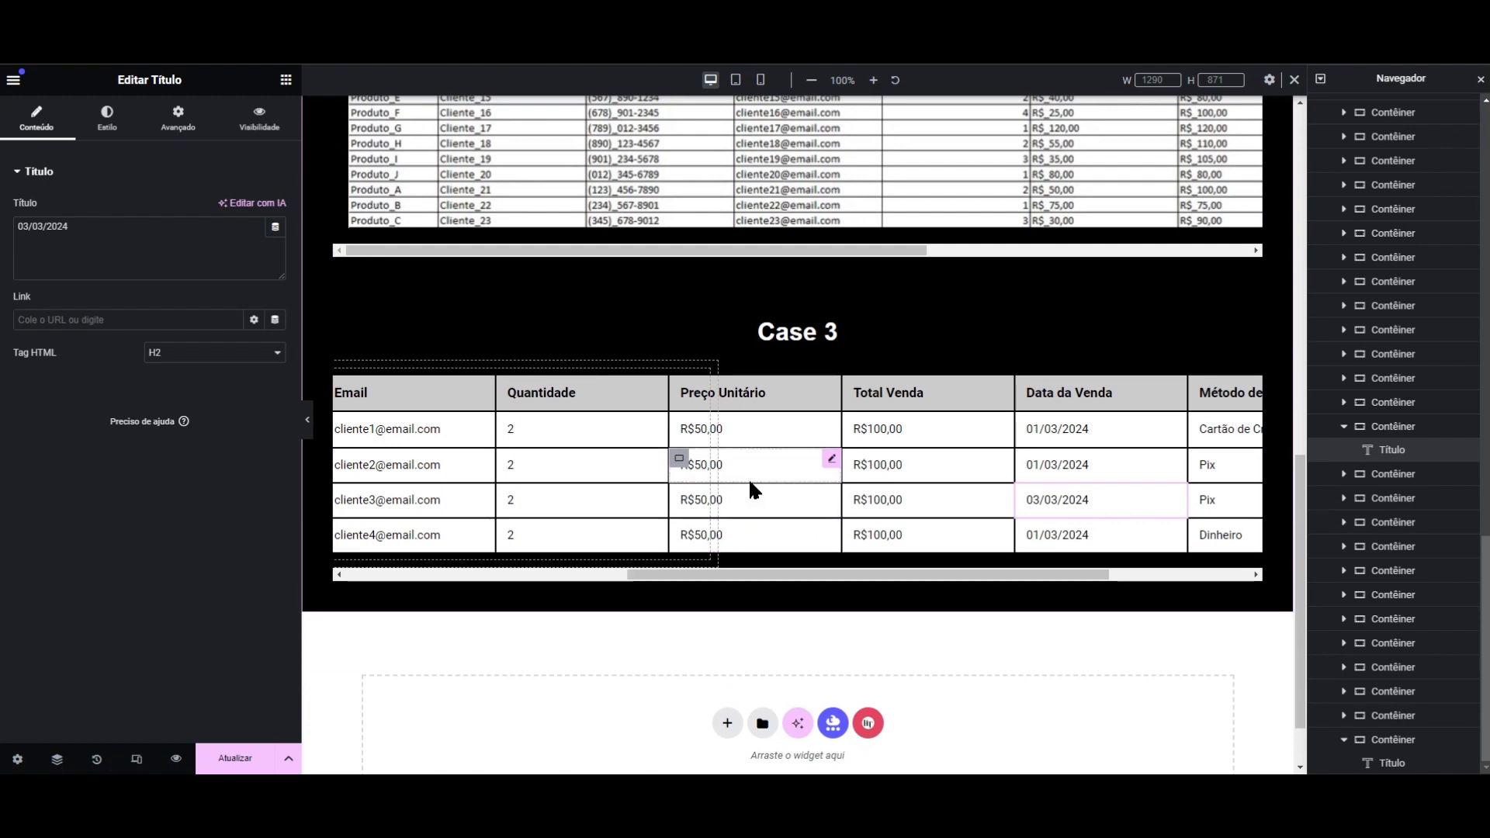
{"action": "scroll", "coordinate": [732, 509], "scroll_direction": "up", "scroll_amount": 1}
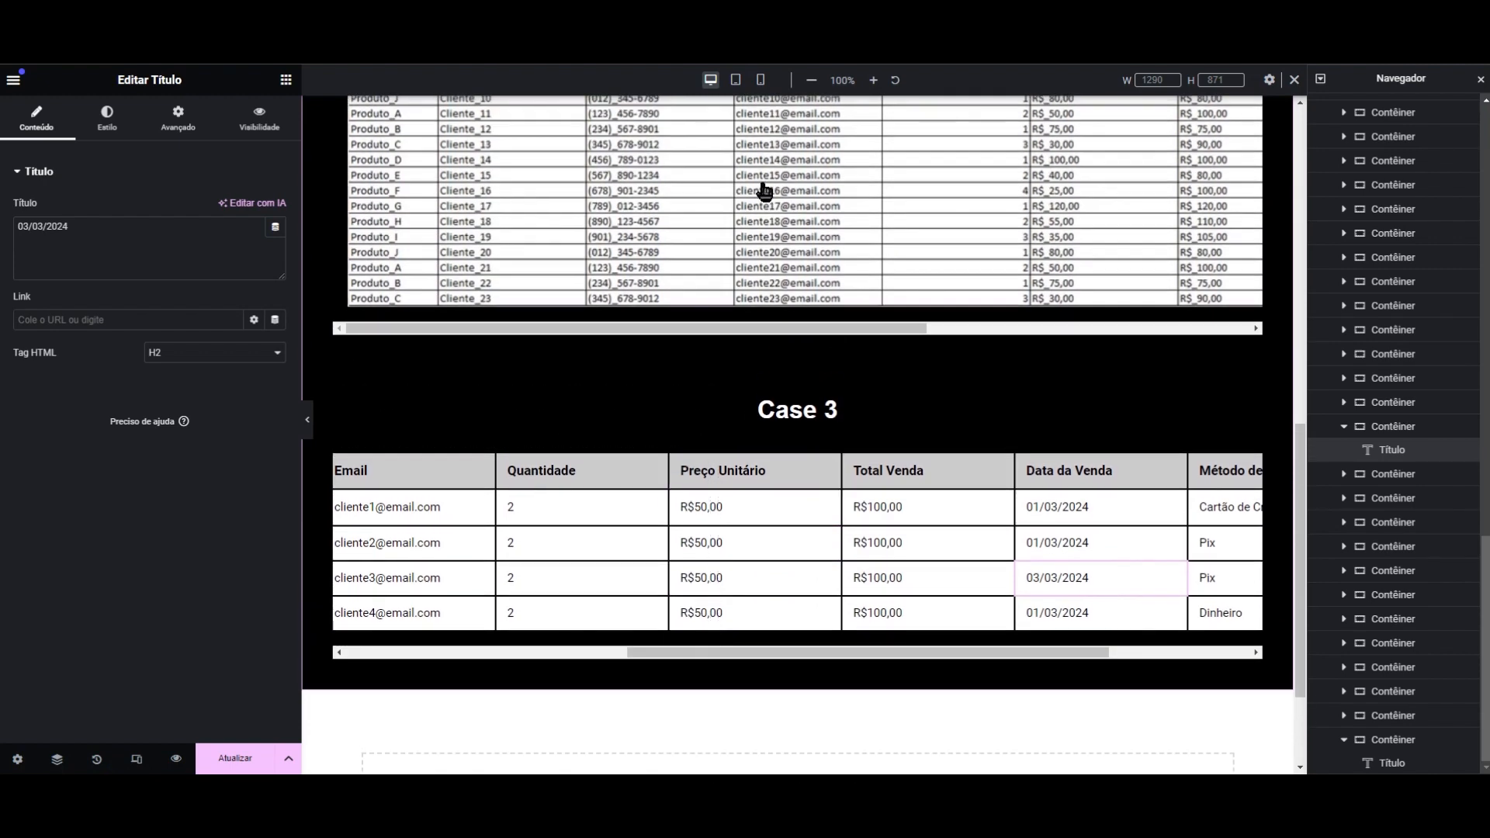
{"action": "scroll", "coordinate": [740, 469], "scroll_direction": "down", "scroll_amount": 2}
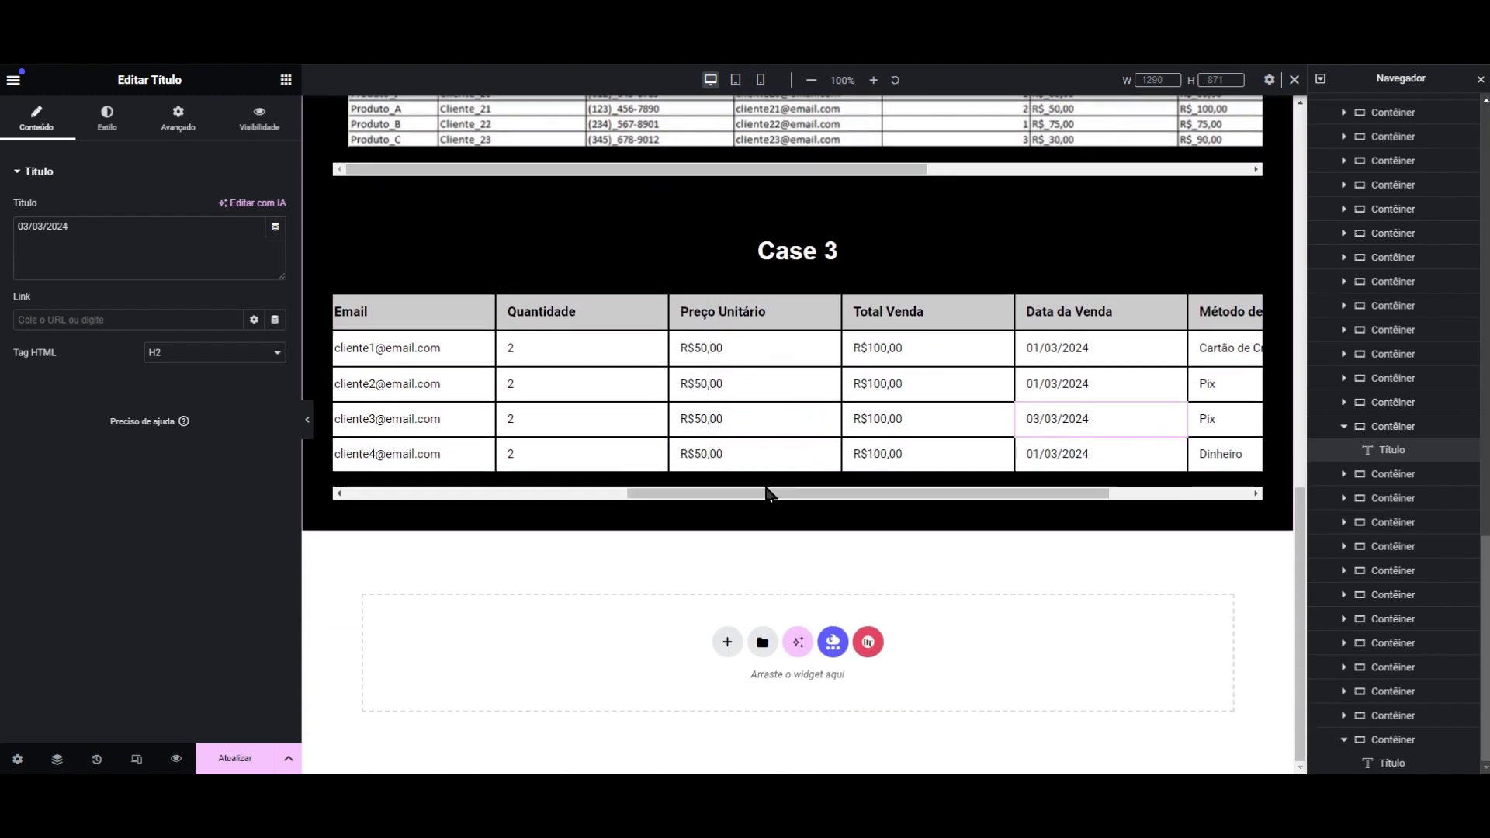
{"action": "left_click_drag", "start_coordinate": [825, 499], "coordinate": [855, 503]}
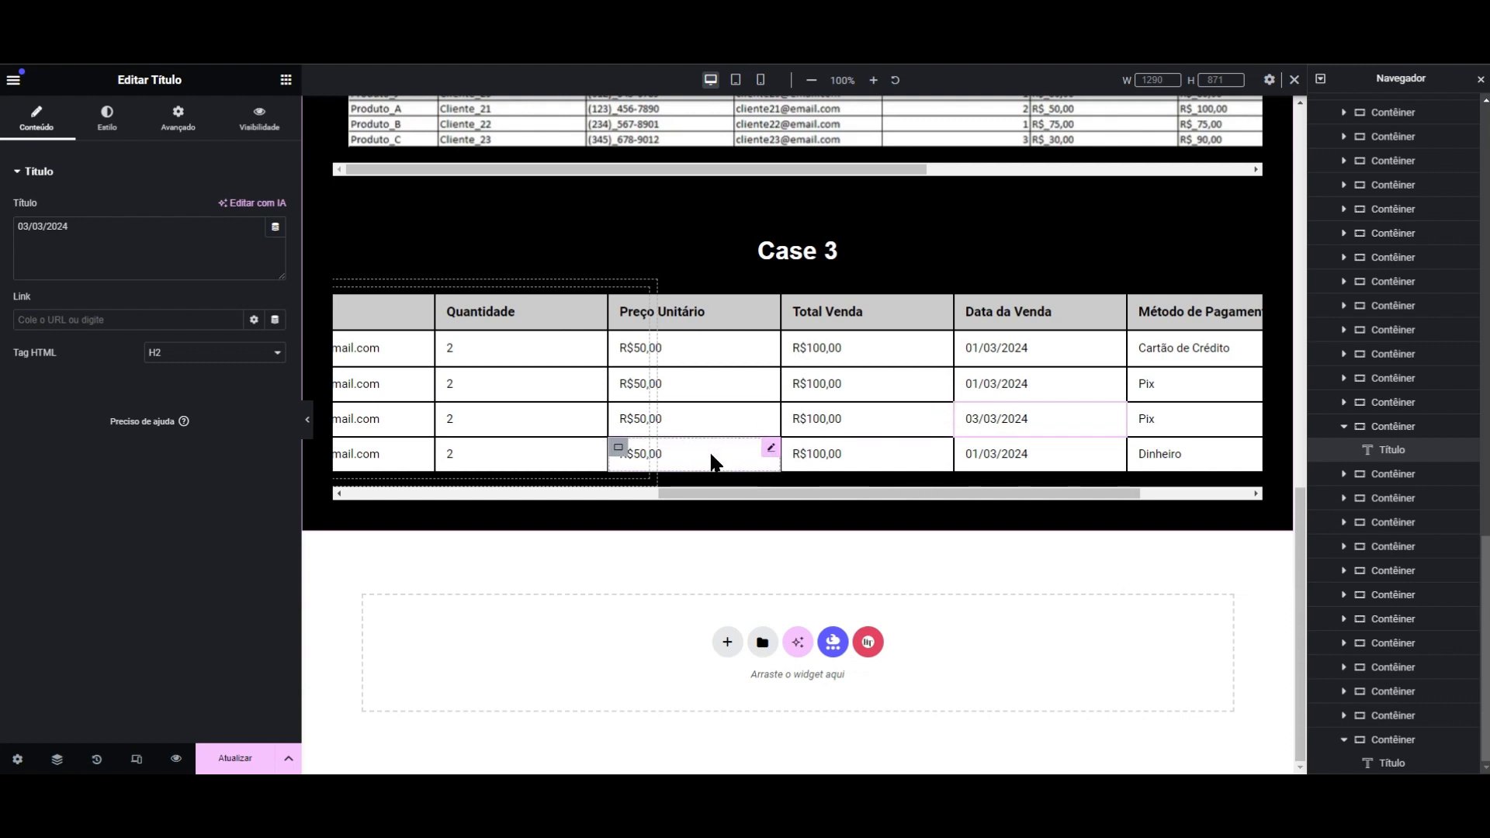
{"action": "left_click_drag", "start_coordinate": [914, 497], "coordinate": [597, 530]}
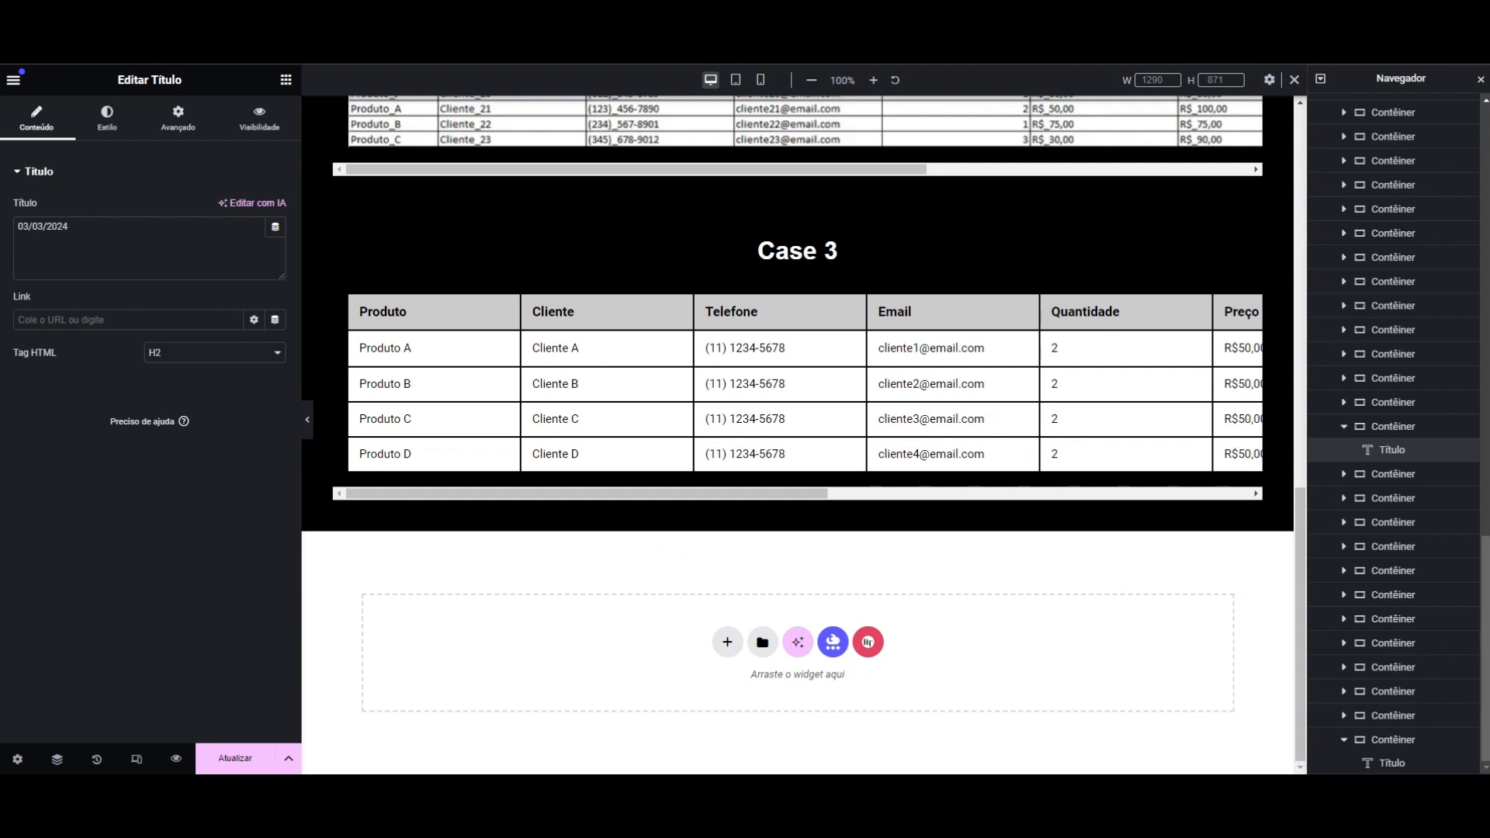
- In the mobile view, set the Case 3 grid's padding (Preenchimento) to 0 on all sides
{"action": "left_click", "coordinate": [481, 560]}
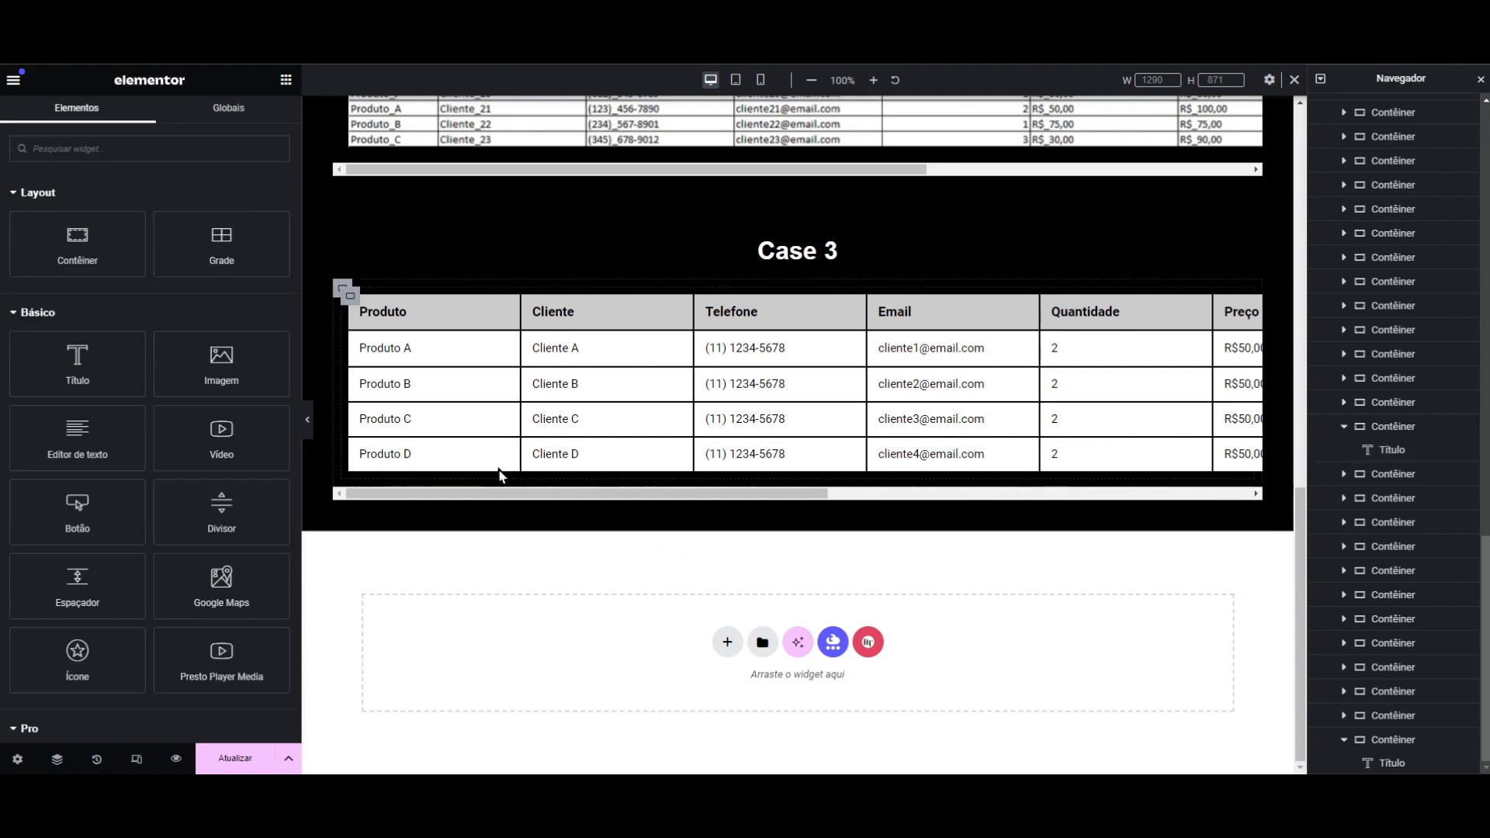
{"action": "left_click", "coordinate": [761, 82]}
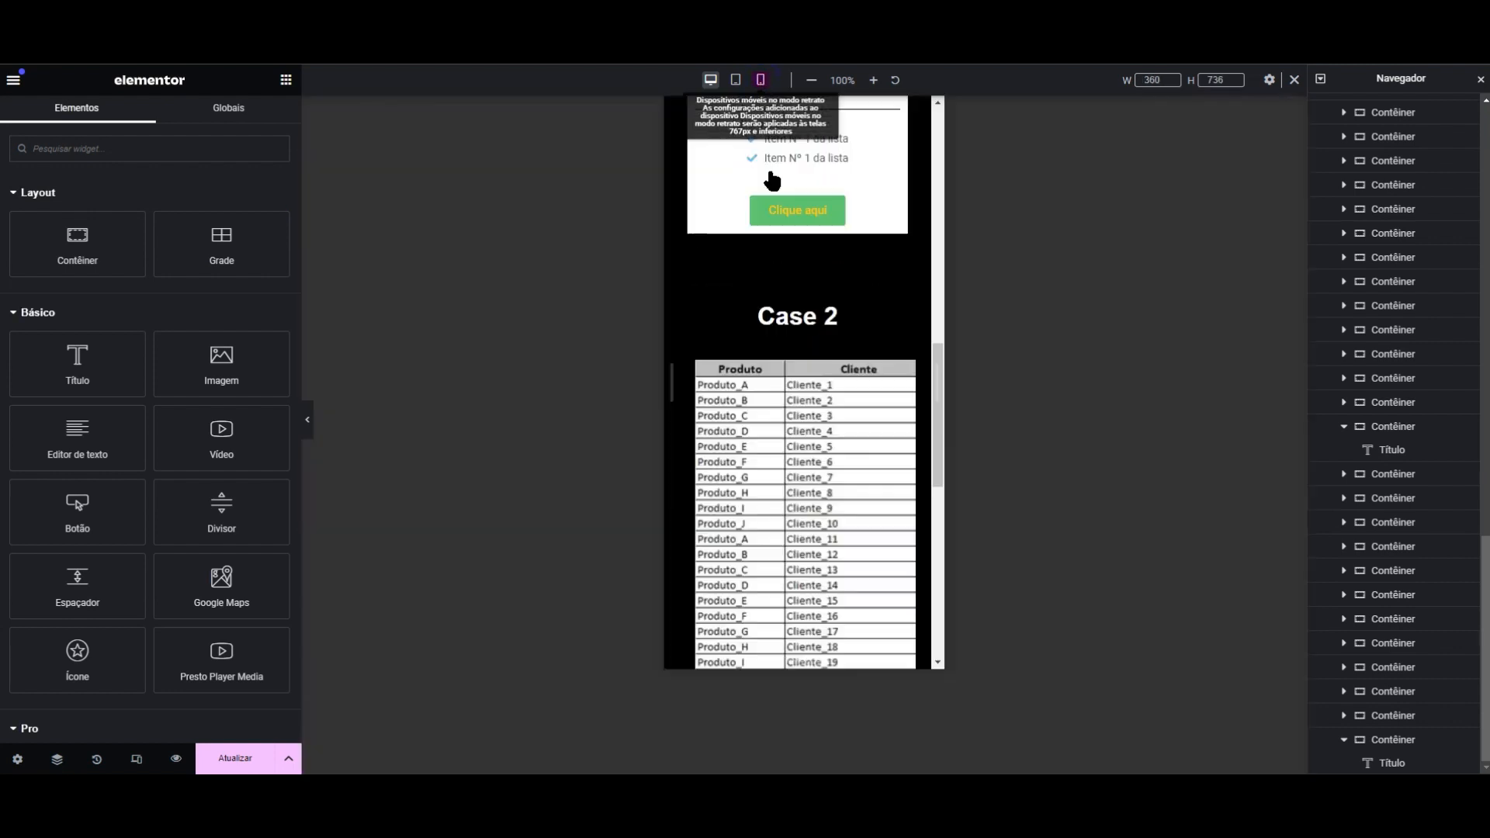
{"action": "scroll", "coordinate": [830, 415], "scroll_direction": "down", "scroll_amount": 8}
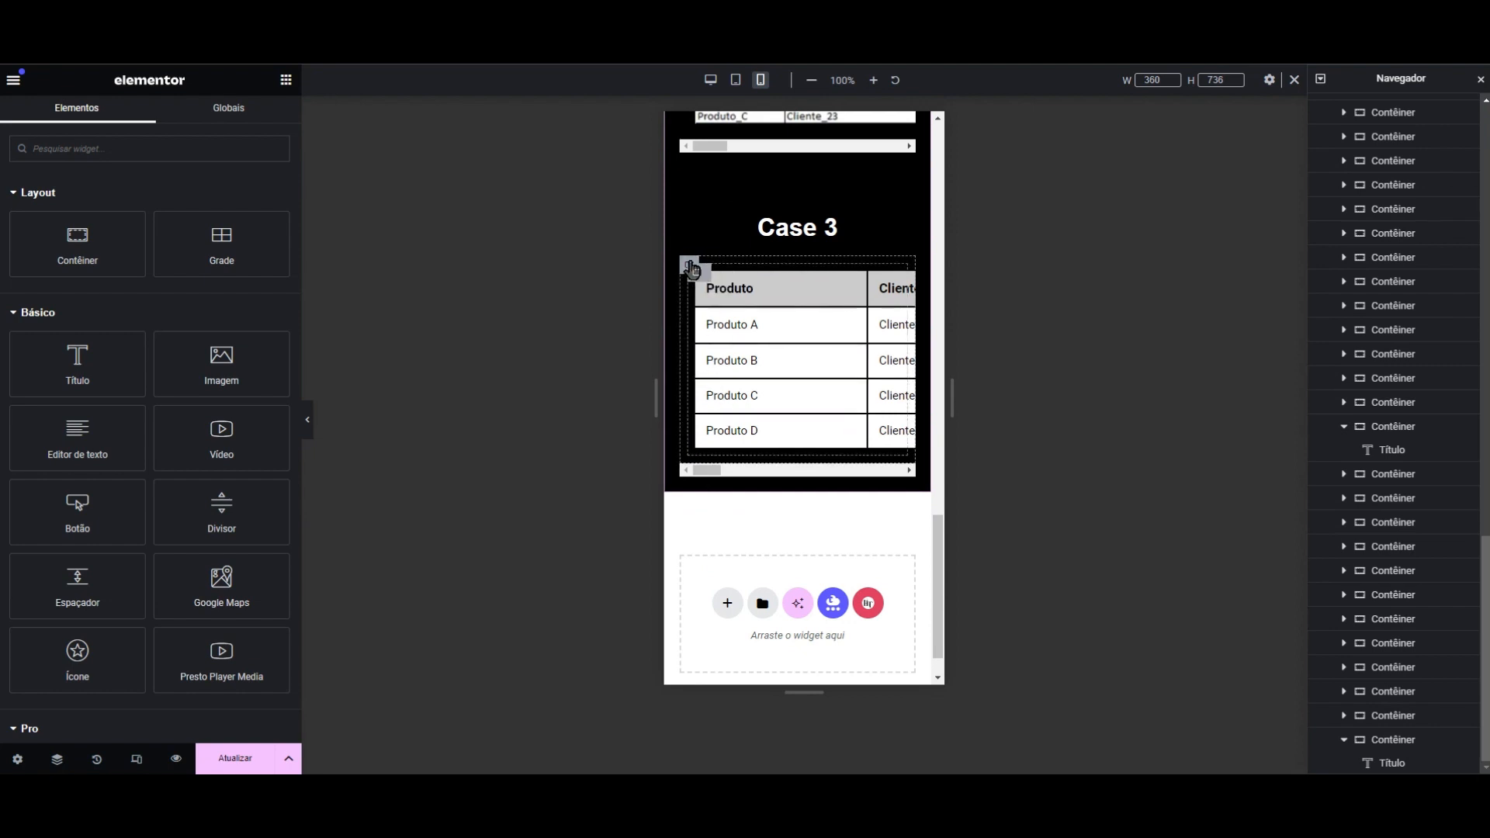
{"action": "mouse_move", "coordinate": [692, 276]}
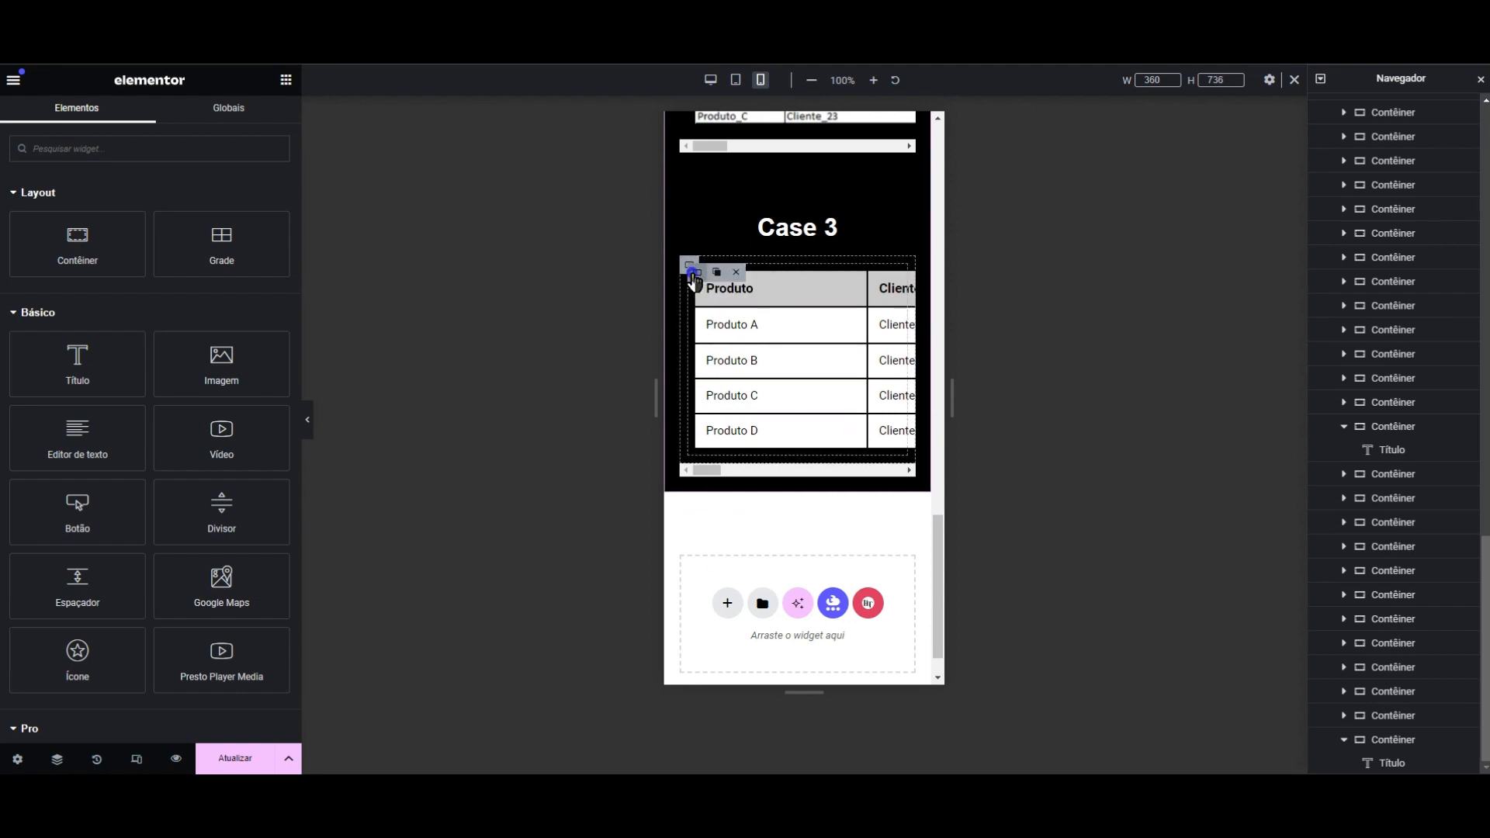
{"action": "left_click", "coordinate": [693, 275]}
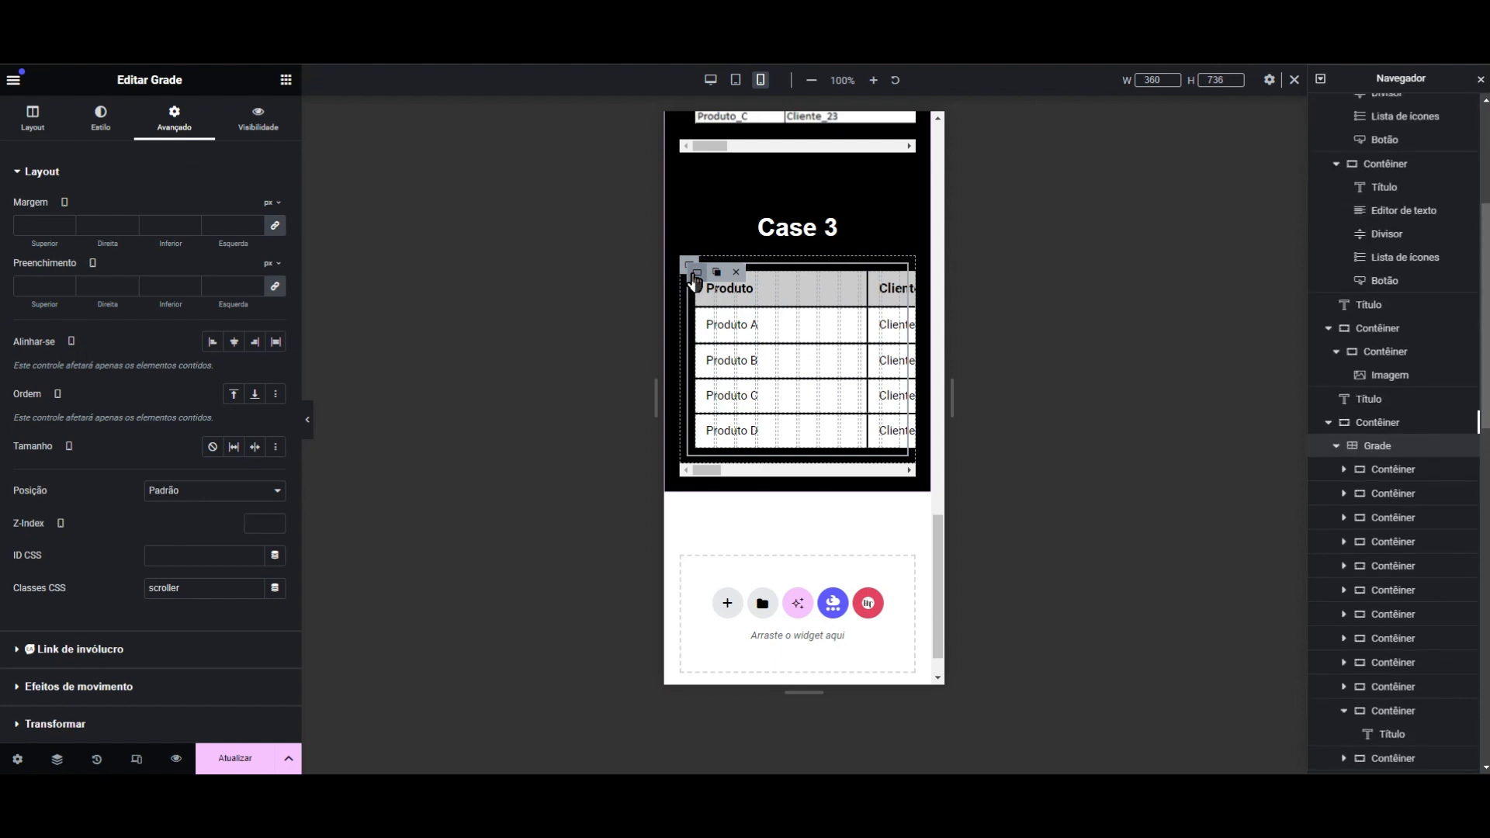
{"action": "left_click", "coordinate": [275, 287]}
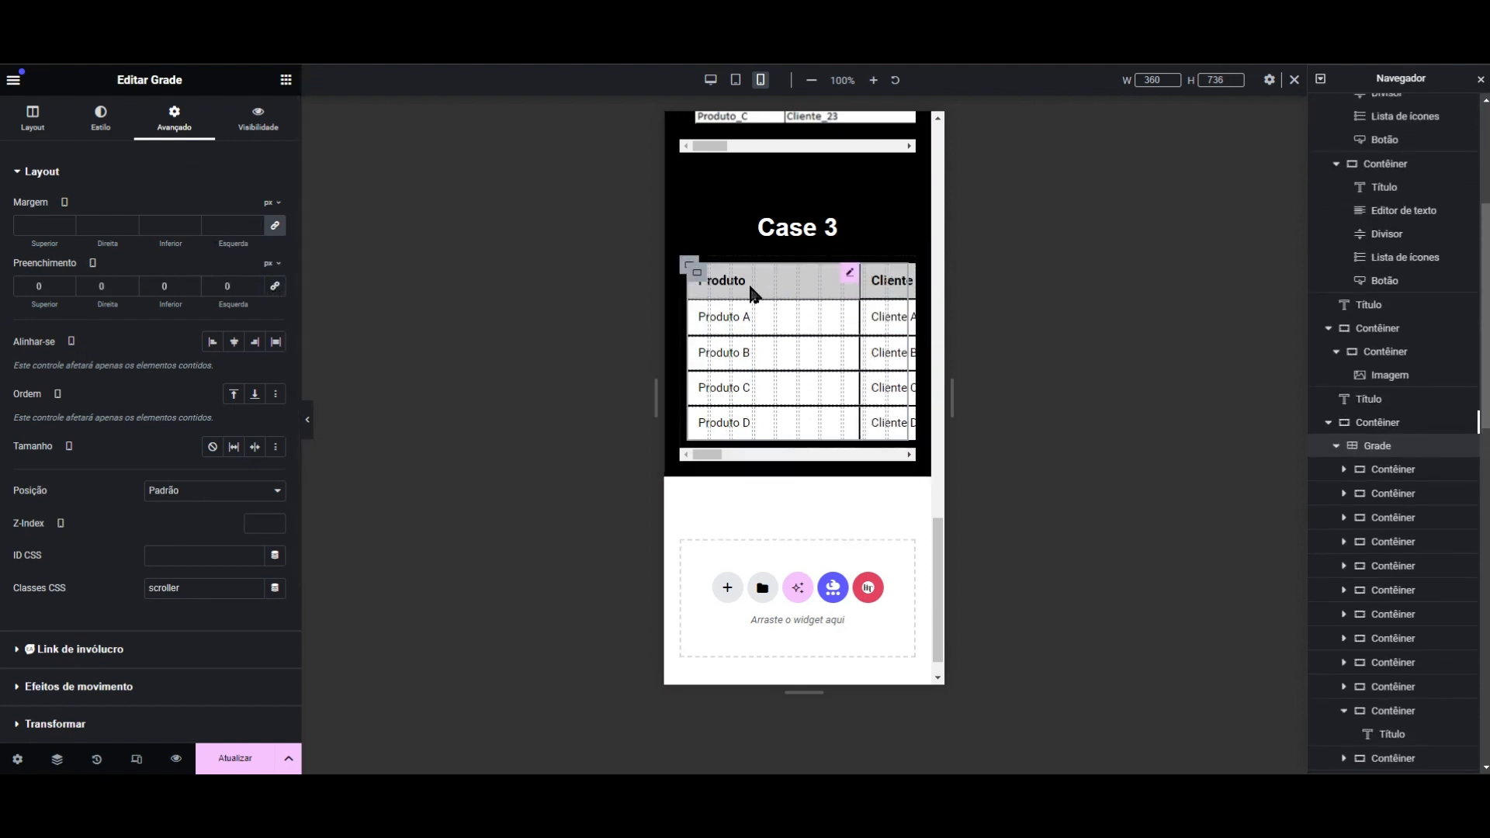
- Set the Case 3 outer container's mobile padding to 0 on all sides and check the table's horizontal scrolling
{"action": "left_click", "coordinate": [687, 268]}
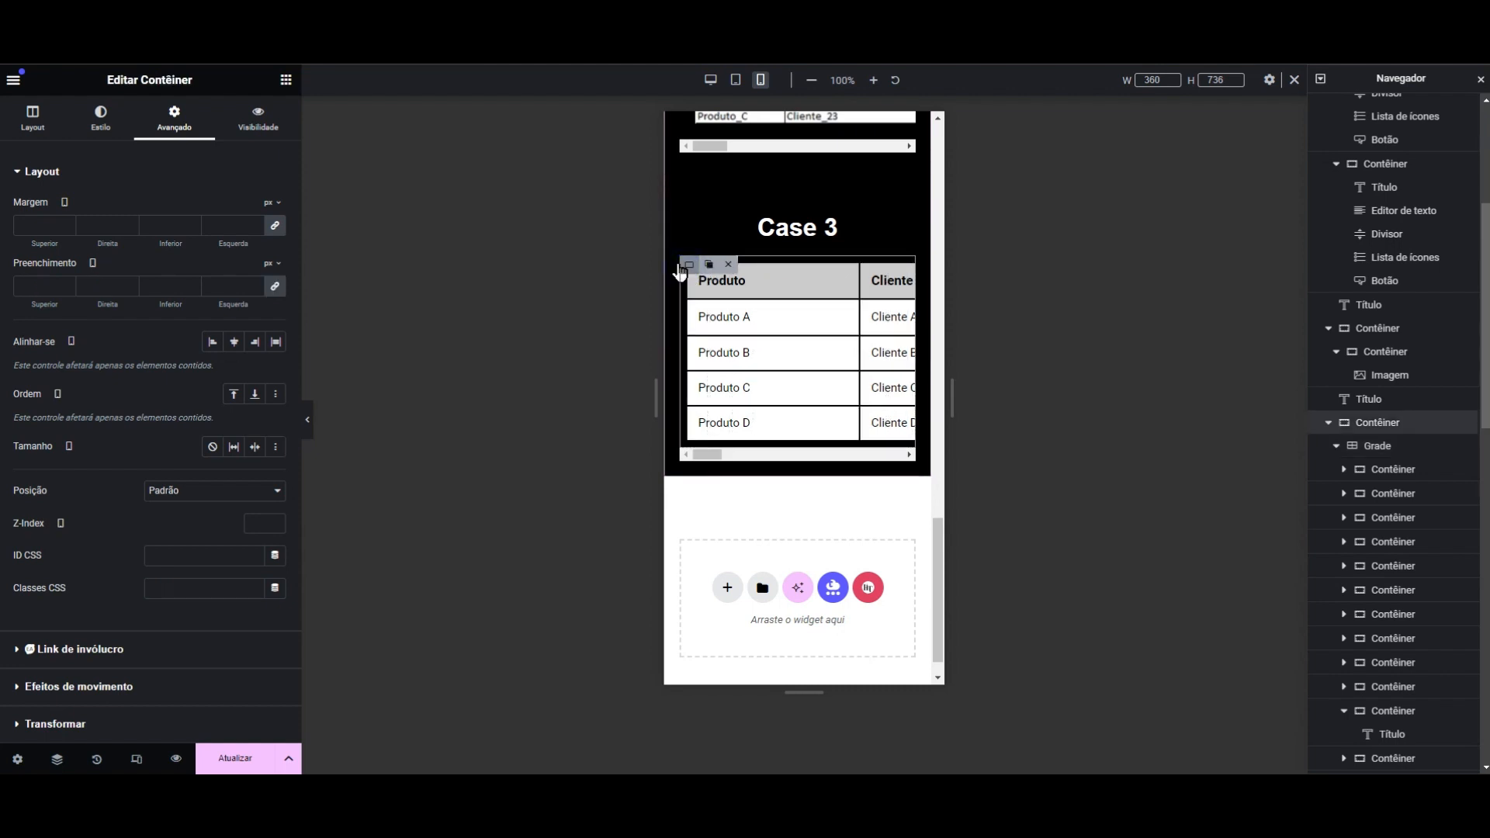
{"action": "left_click", "coordinate": [276, 289]}
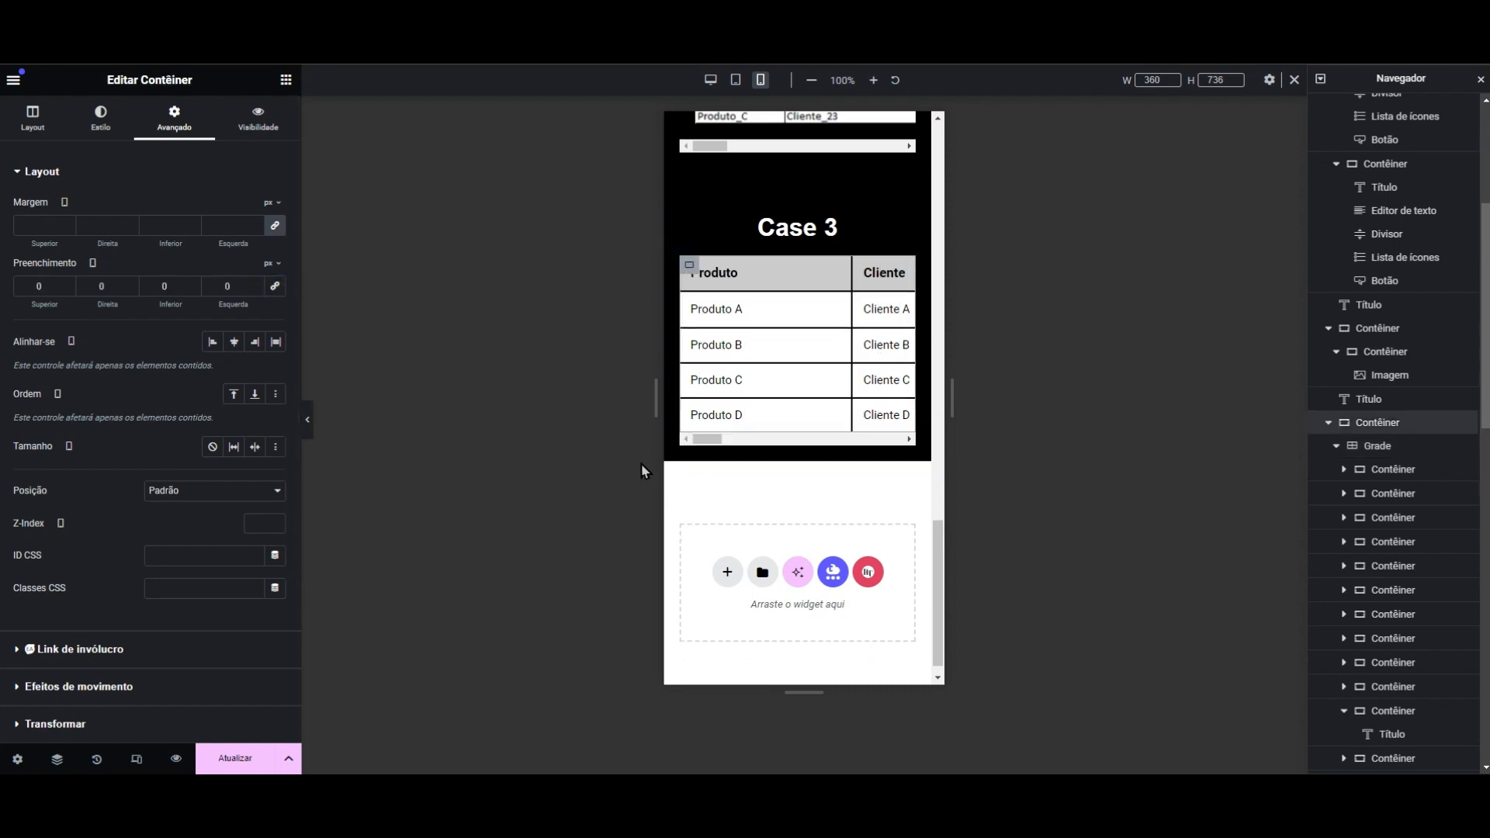
{"action": "left_click_drag", "start_coordinate": [702, 438], "coordinate": [890, 454]}
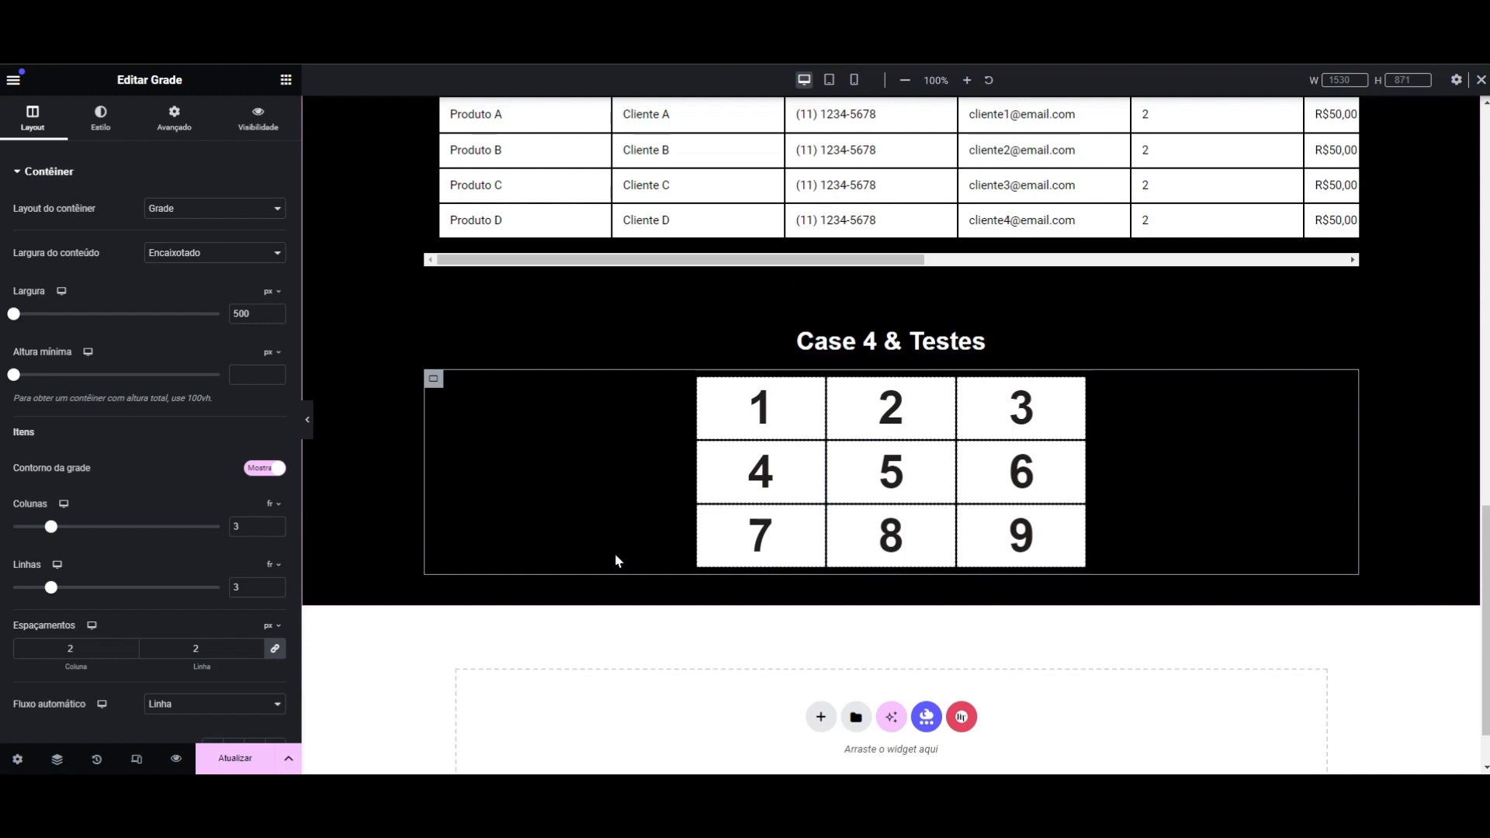
- Examine the Case 4 & Testes grid and its first numbered cell's container in comparison with the Case 3 table
{"action": "scroll", "coordinate": [613, 559], "scroll_direction": "up", "scroll_amount": 3}
{"action": "scroll", "coordinate": [602, 415], "scroll_direction": "down", "scroll_amount": 1}
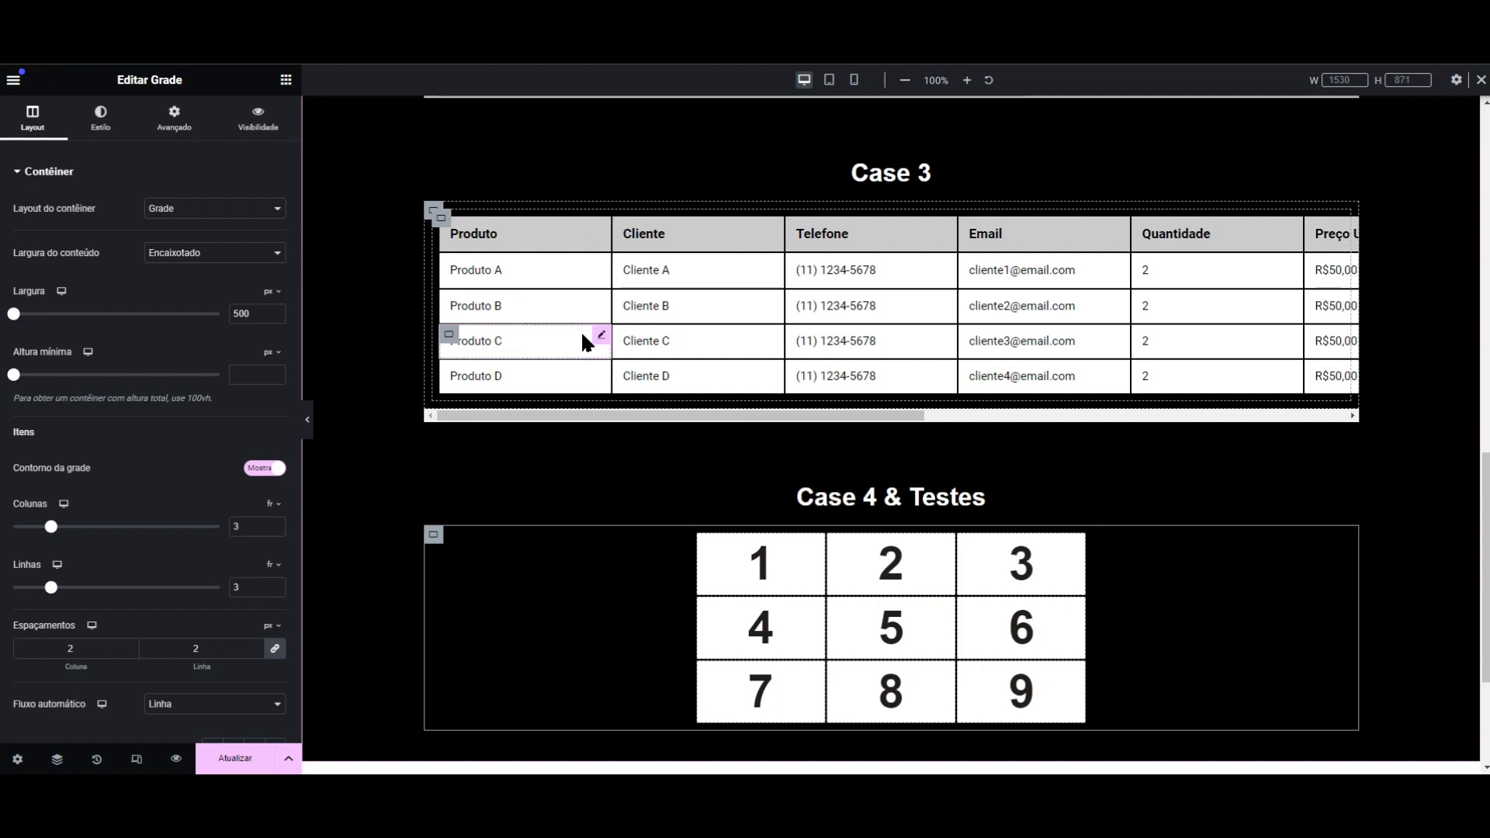
{"action": "scroll", "coordinate": [574, 329], "scroll_direction": "down", "scroll_amount": 1}
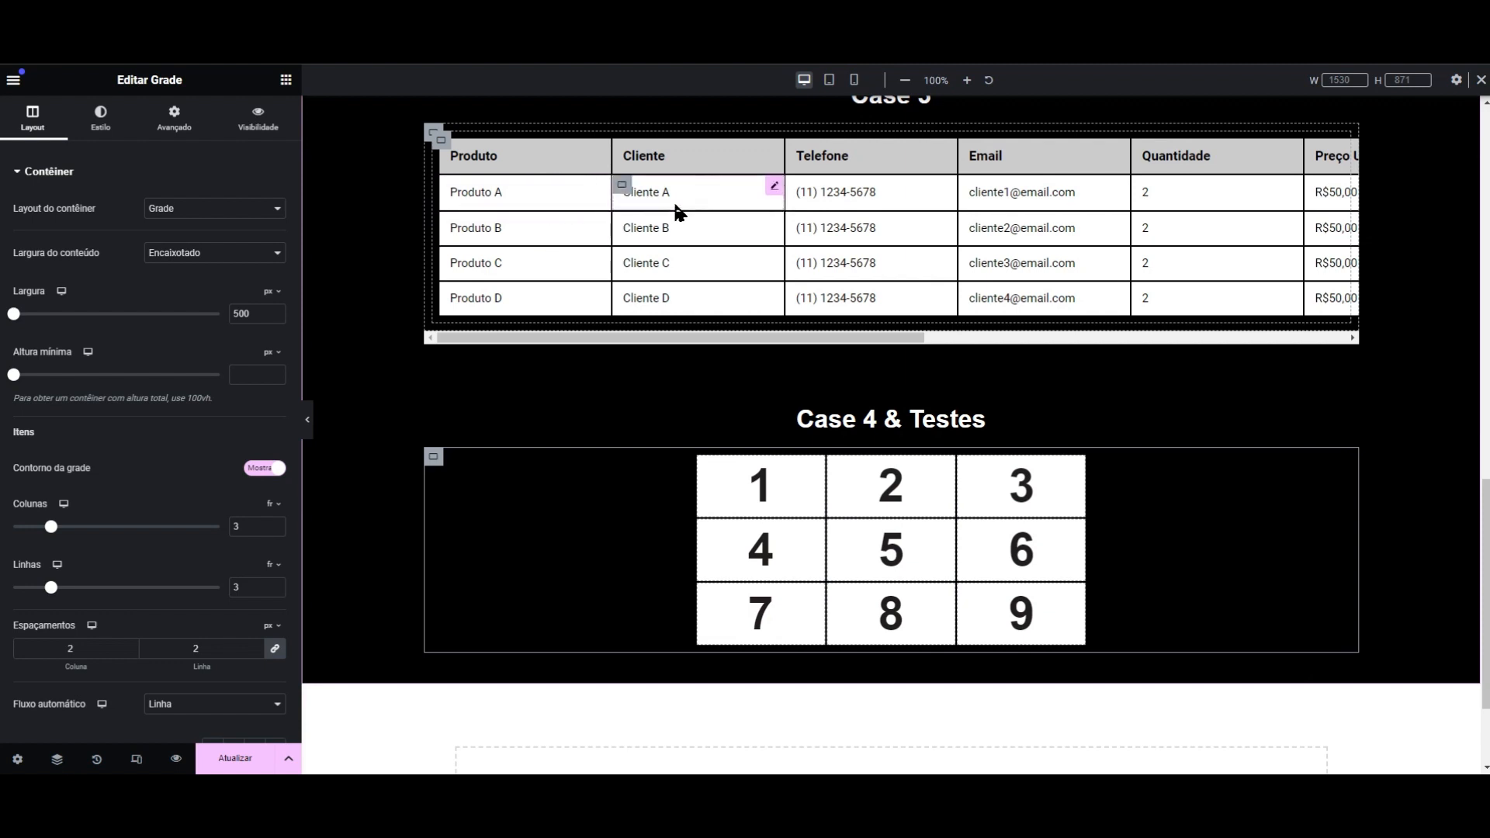
{"action": "scroll", "coordinate": [640, 225], "scroll_direction": "down", "scroll_amount": 2}
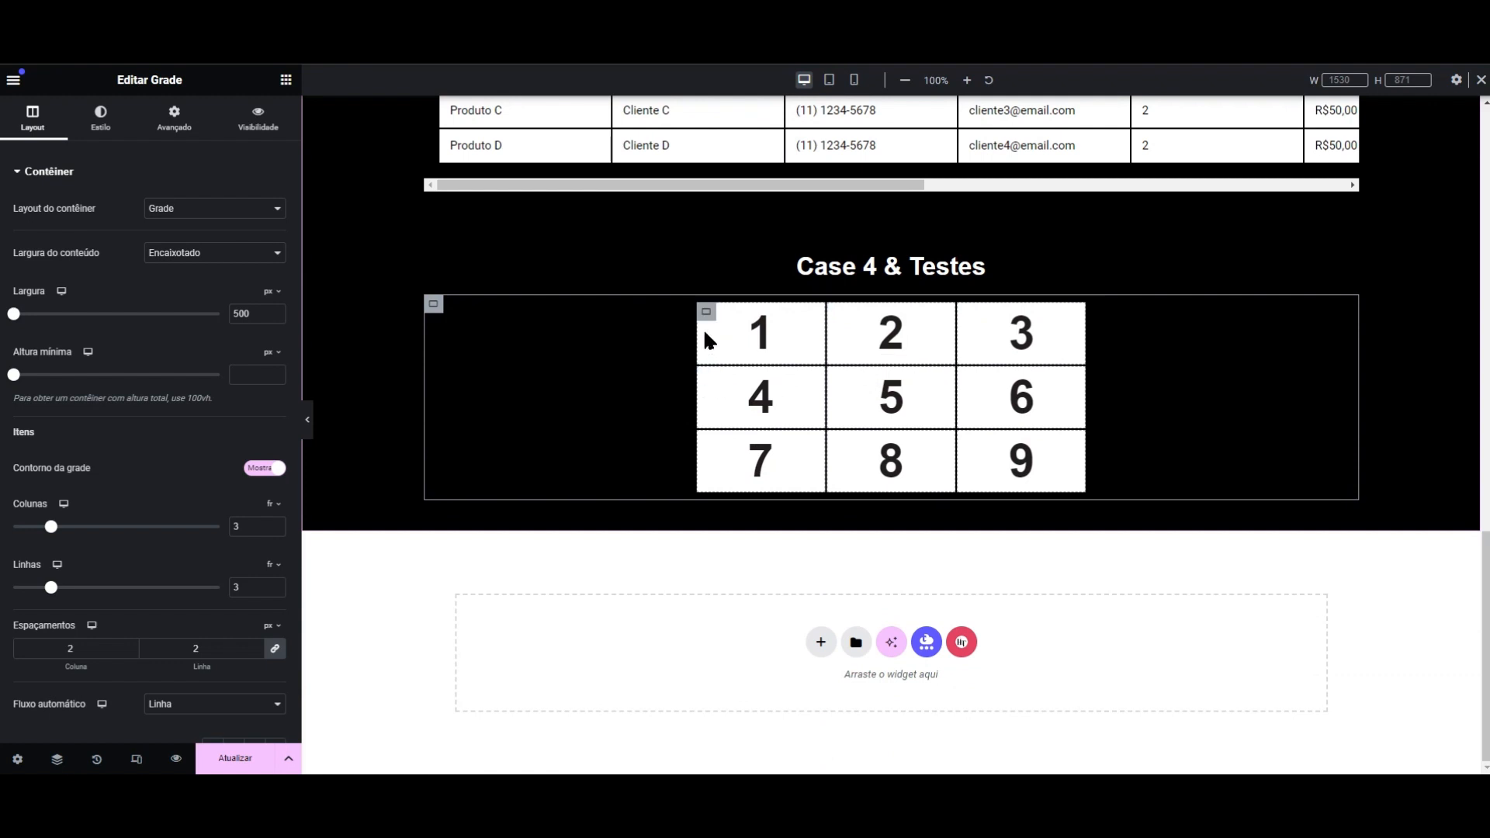
{"action": "mouse_move", "coordinate": [437, 310]}
{"action": "left_click", "coordinate": [705, 314]}
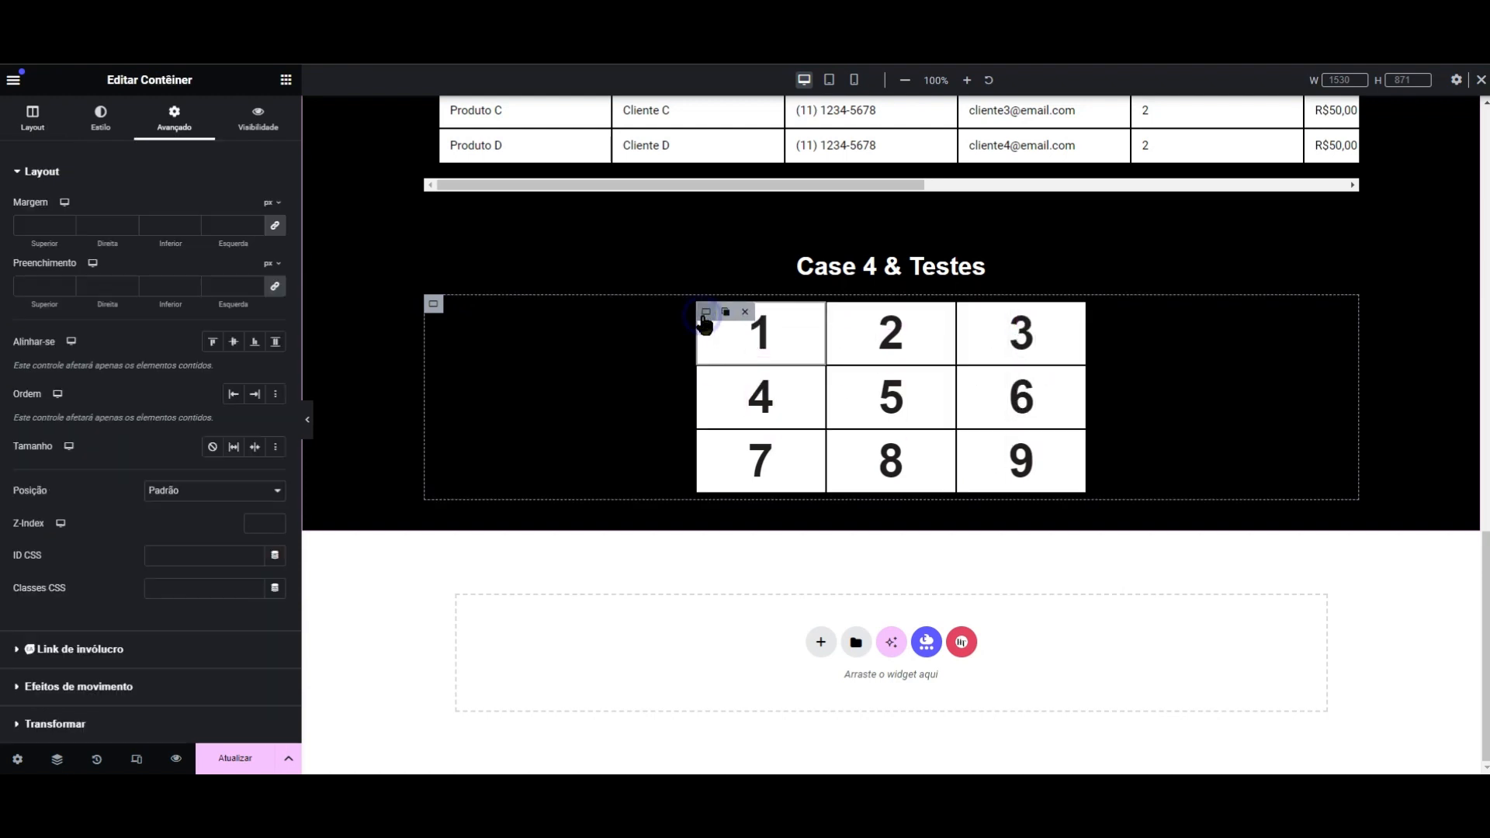
{"action": "scroll", "coordinate": [446, 330], "scroll_direction": "up", "scroll_amount": 2}
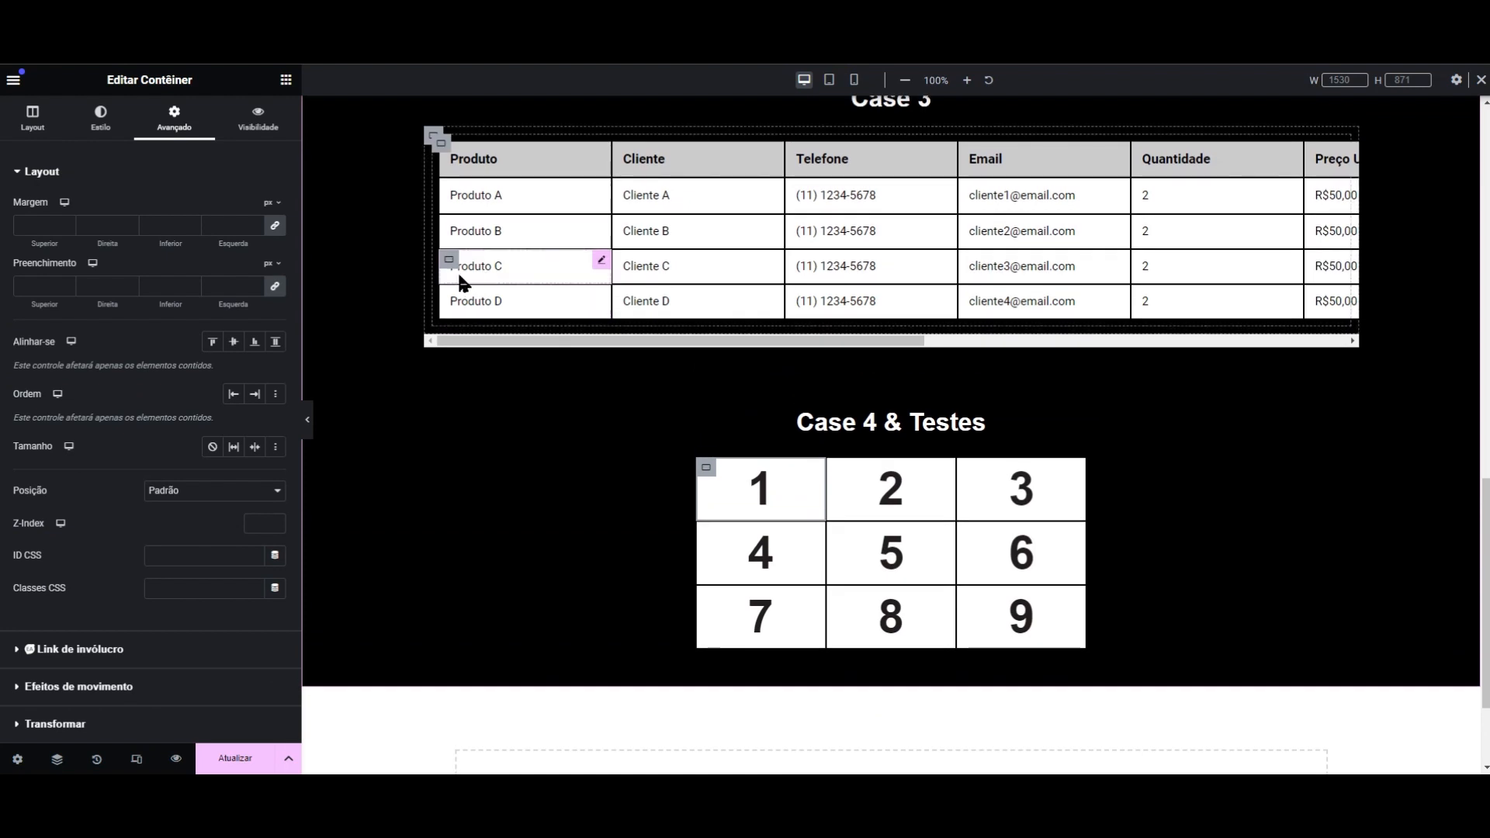
{"action": "mouse_move", "coordinate": [449, 262]}
{"action": "scroll", "coordinate": [666, 332], "scroll_direction": "down", "scroll_amount": 2}
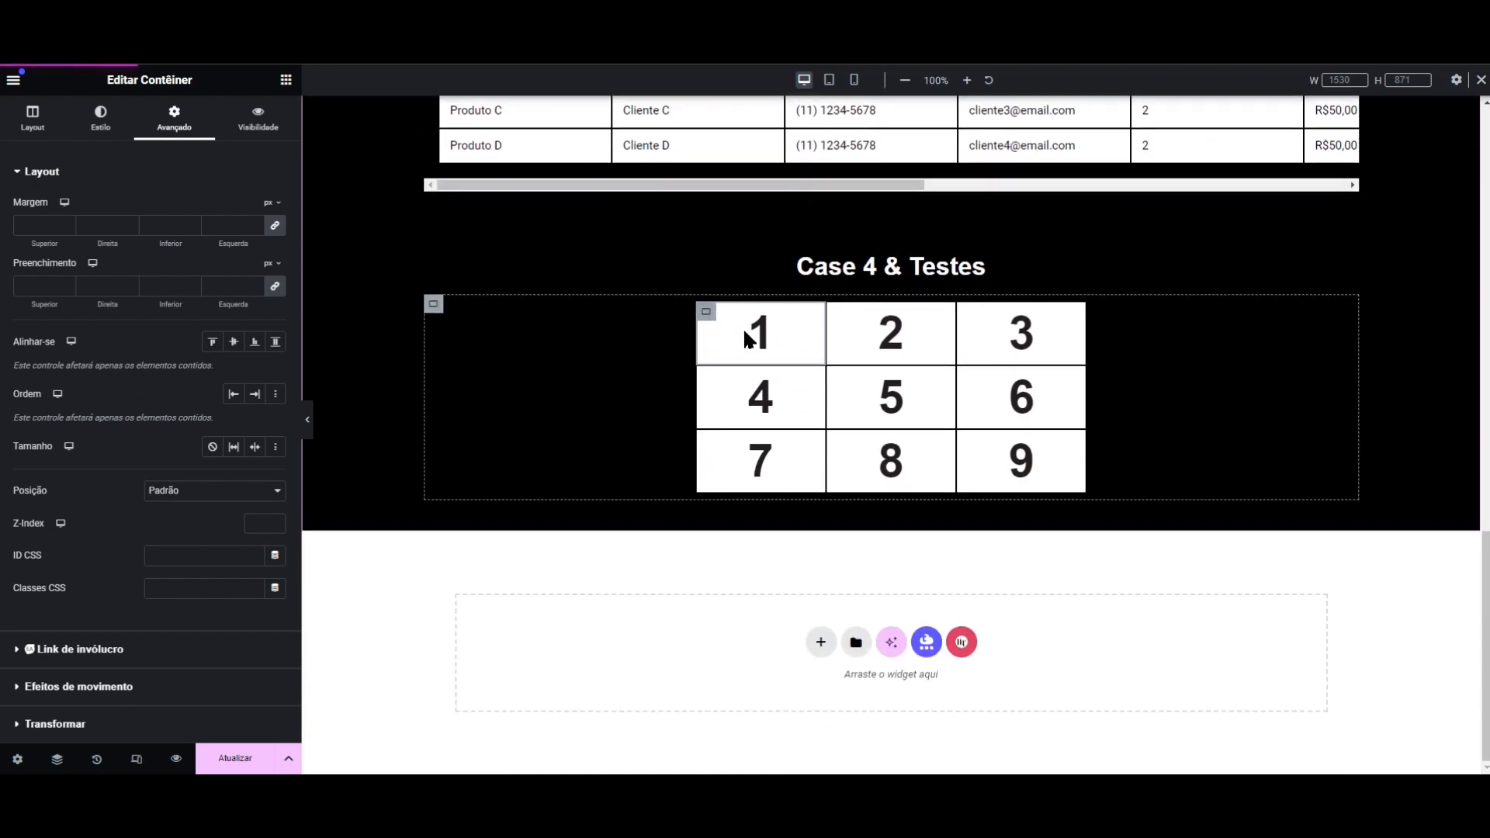
- Start a "selector {" rule in the custom CSS of cell 1's container in the Case 4 grid
{"action": "left_click", "coordinate": [765, 322]}
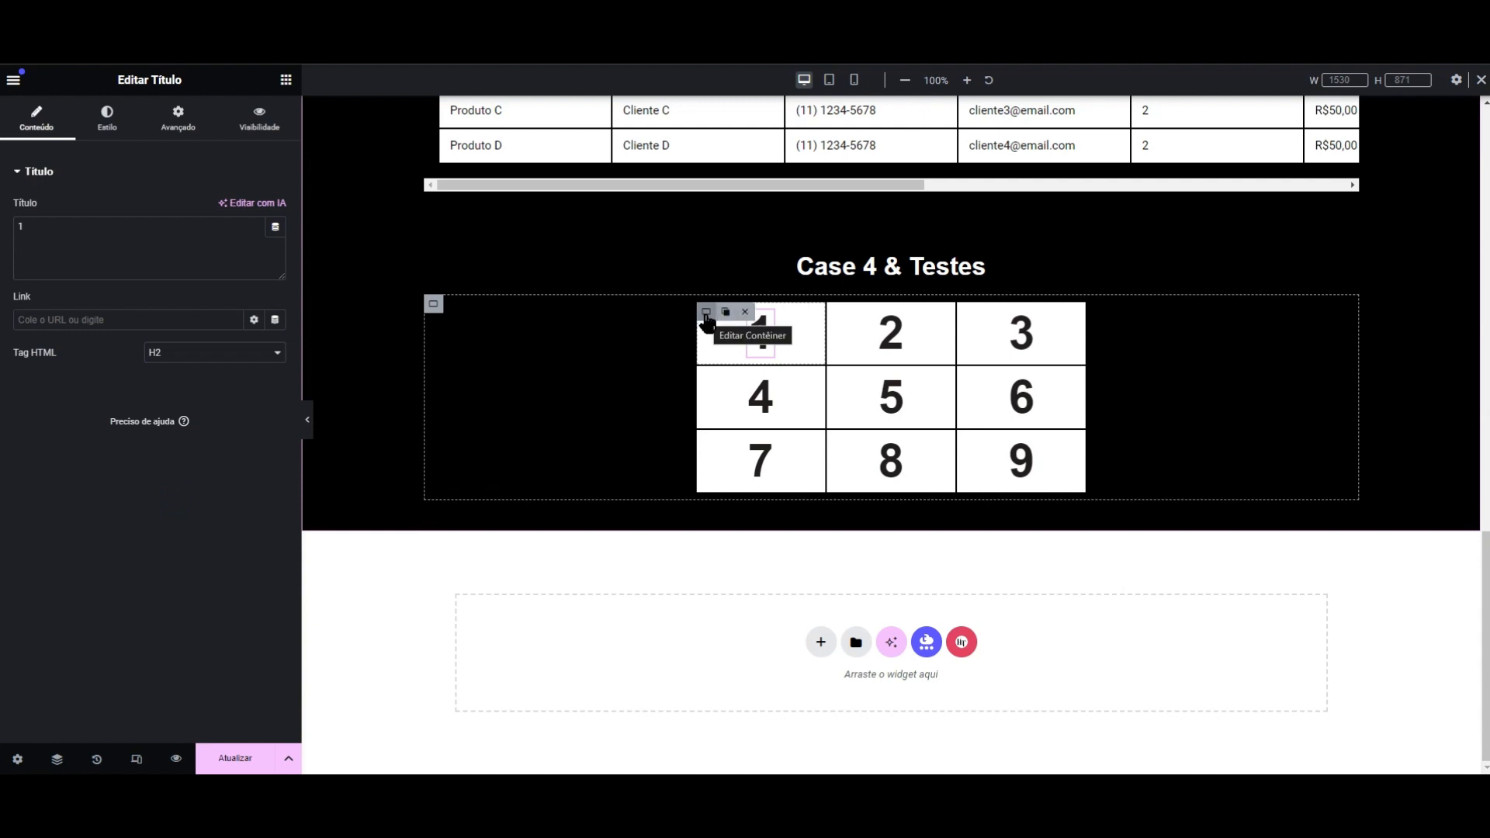
{"action": "left_click", "coordinate": [706, 313]}
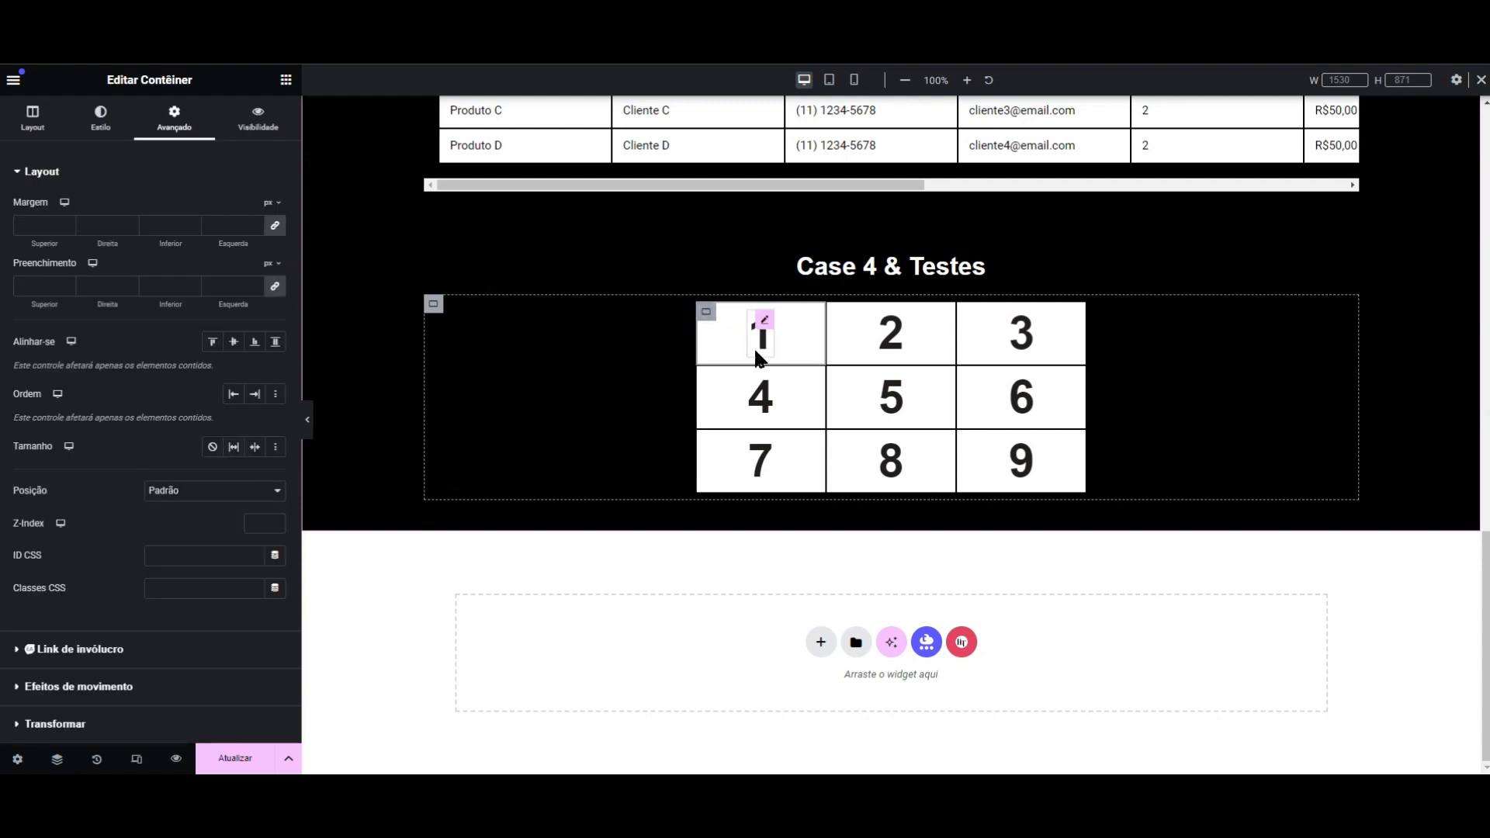
{"action": "mouse_move", "coordinate": [766, 328]}
{"action": "mouse_move", "coordinate": [706, 322]}
{"action": "scroll", "coordinate": [113, 538], "scroll_direction": "down", "scroll_amount": 3}
{"action": "left_click", "coordinate": [132, 632]}
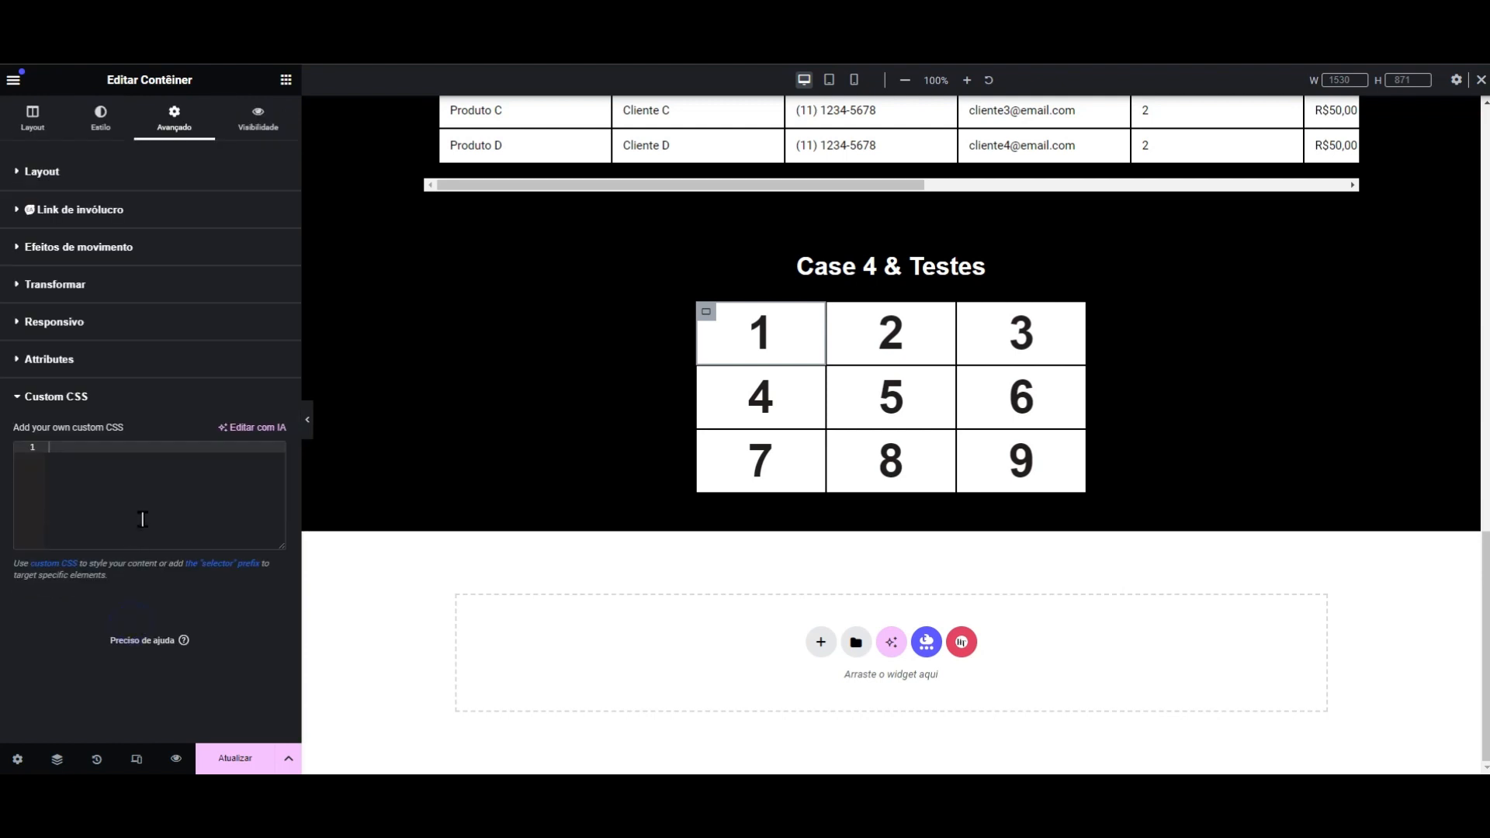
{"action": "left_click", "coordinate": [150, 491]}
{"action": "type", "text": "selector {"}
{"action": "key", "text": "Return"}
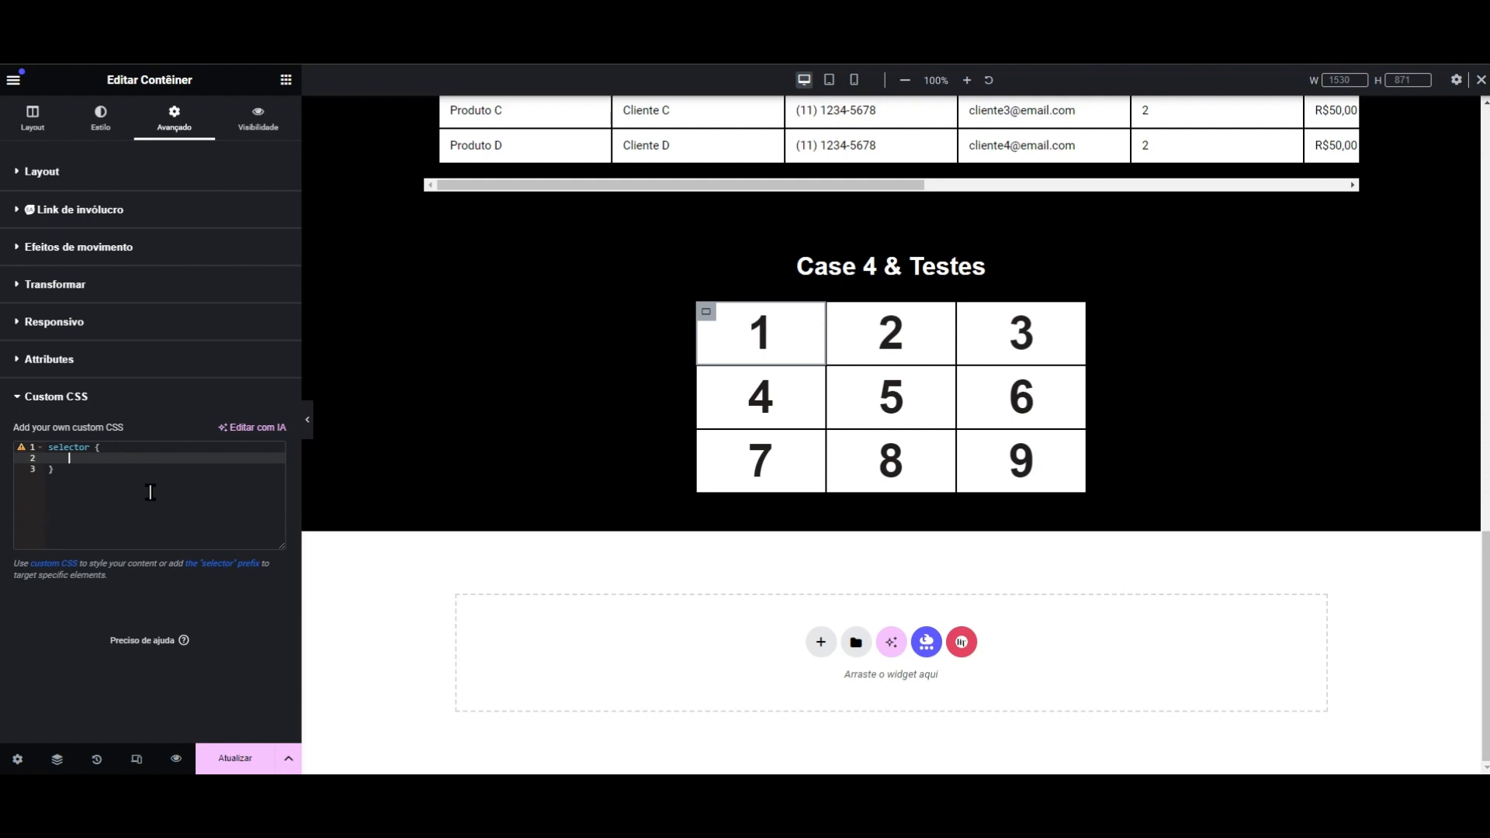
- Add "grid-column: 2;" to the custom CSS rule of cell 1's container
{"action": "type", "text": "grid"}
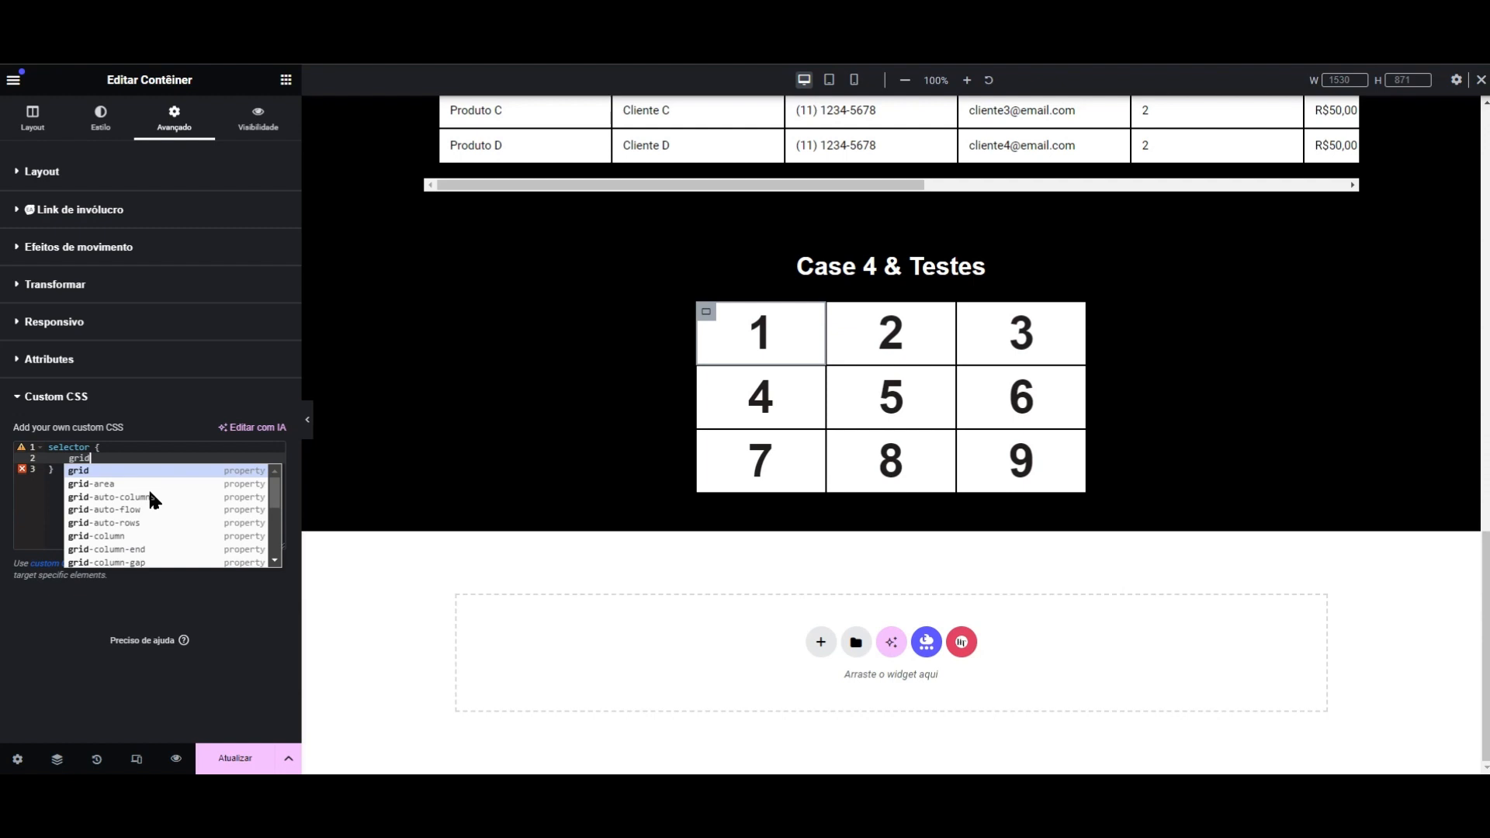
{"action": "type", "text": "-colu"}
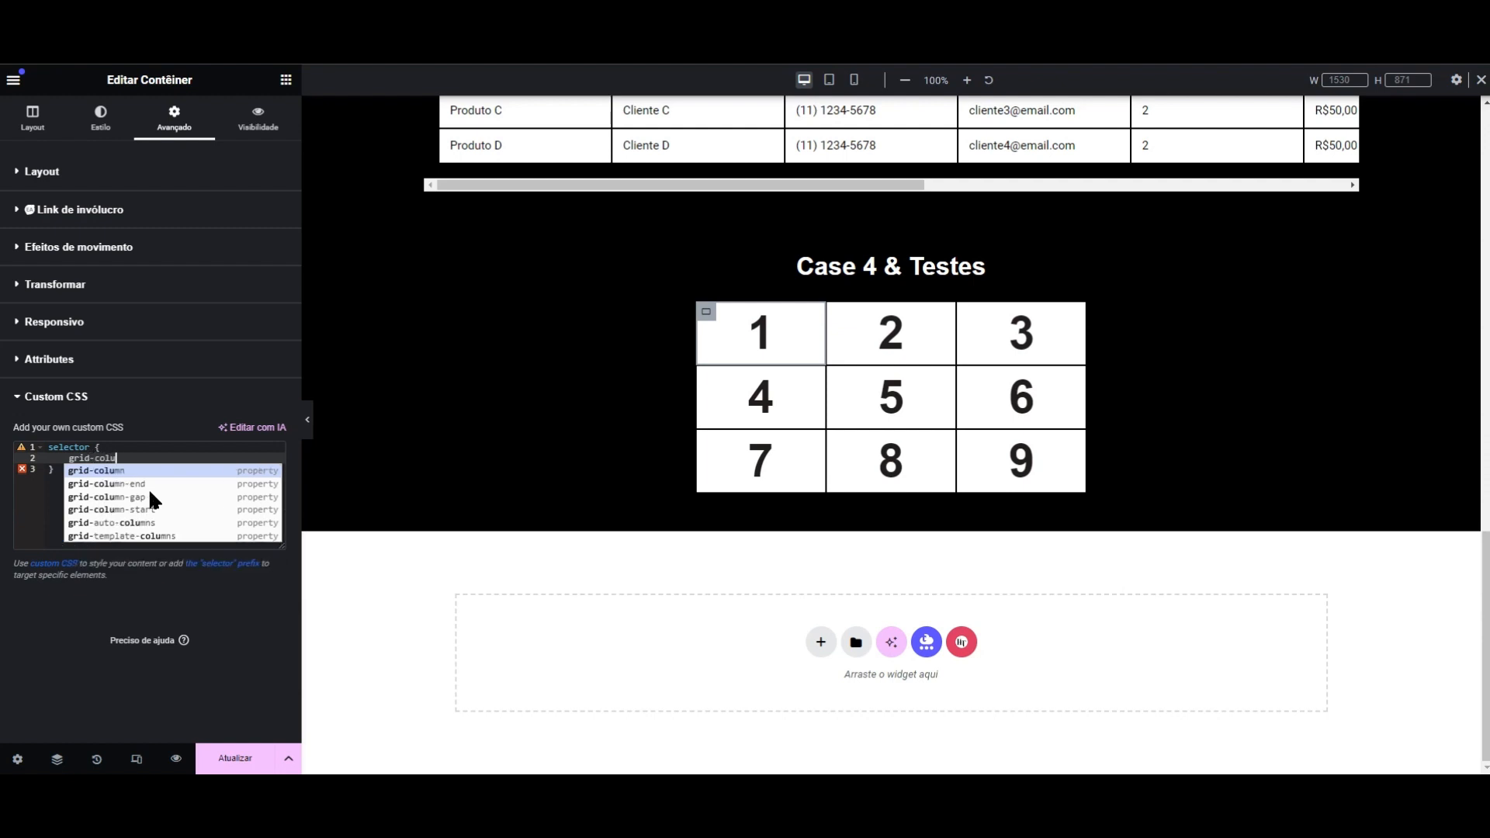
{"action": "type", "text": "mn:"}
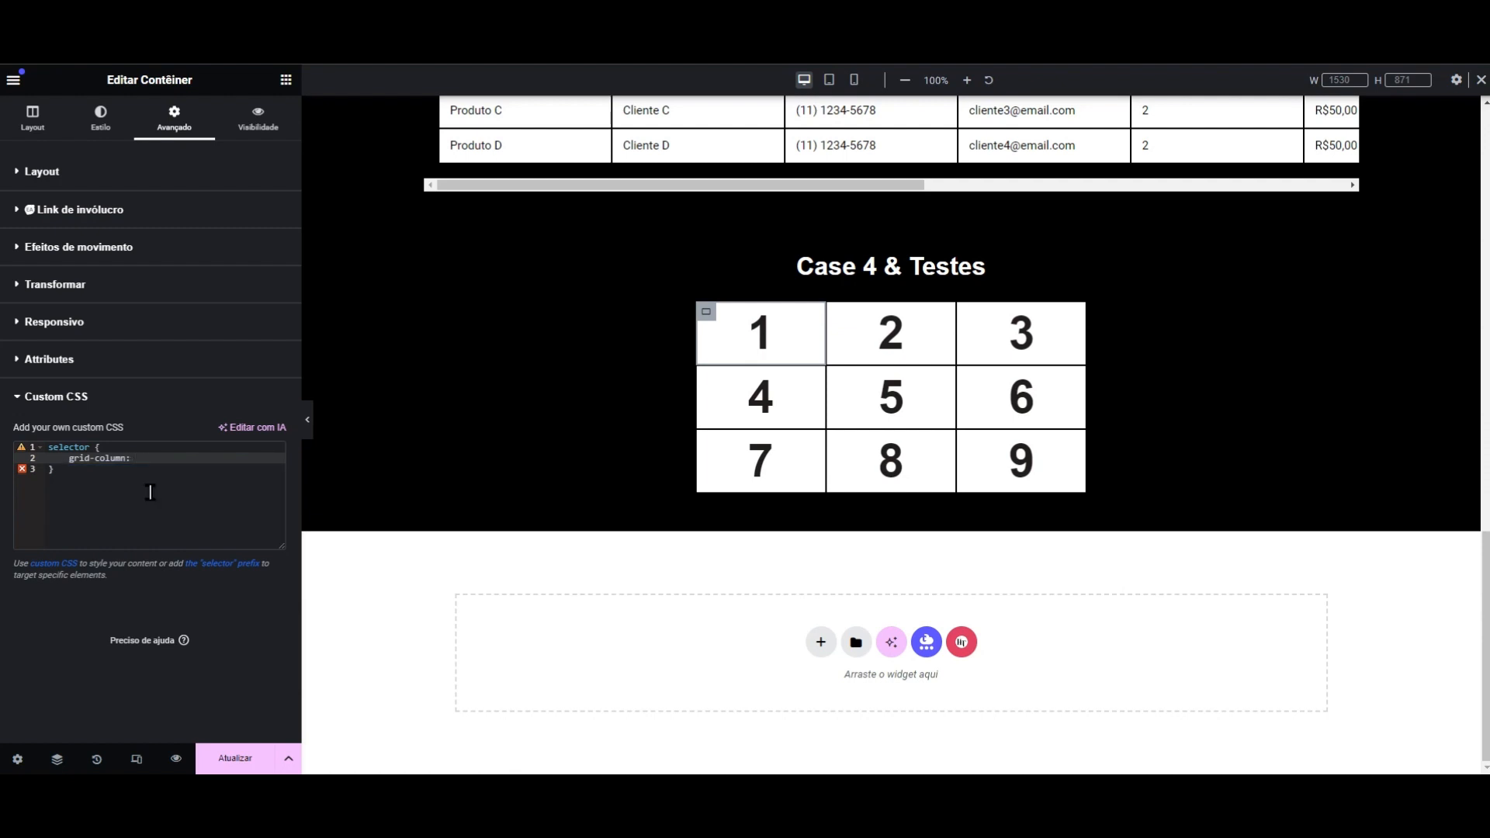
{"action": "type", "text": " ;"}
{"action": "key", "text": "Left"}
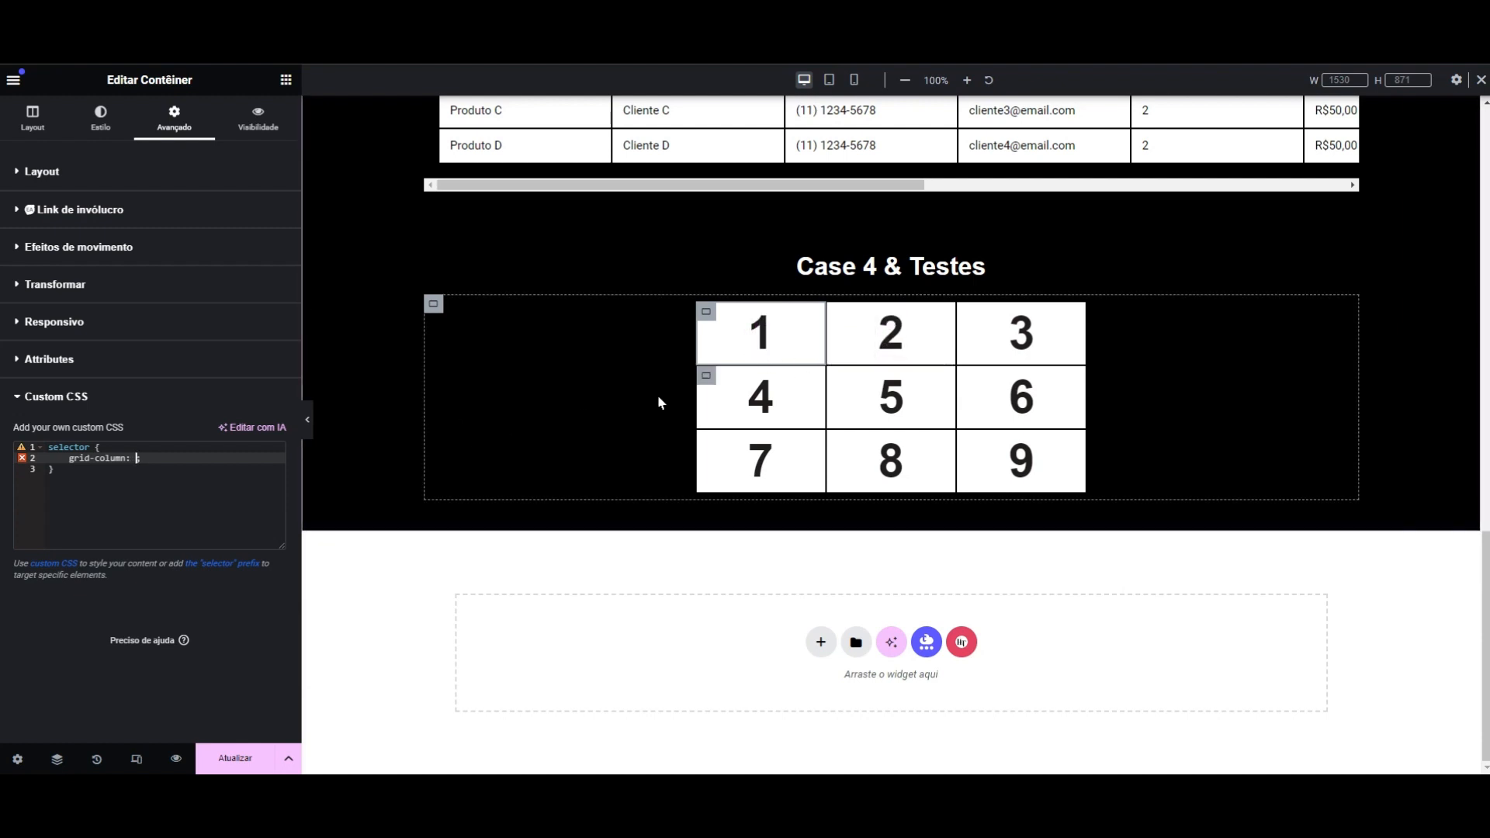
{"action": "type", "text": "2"}
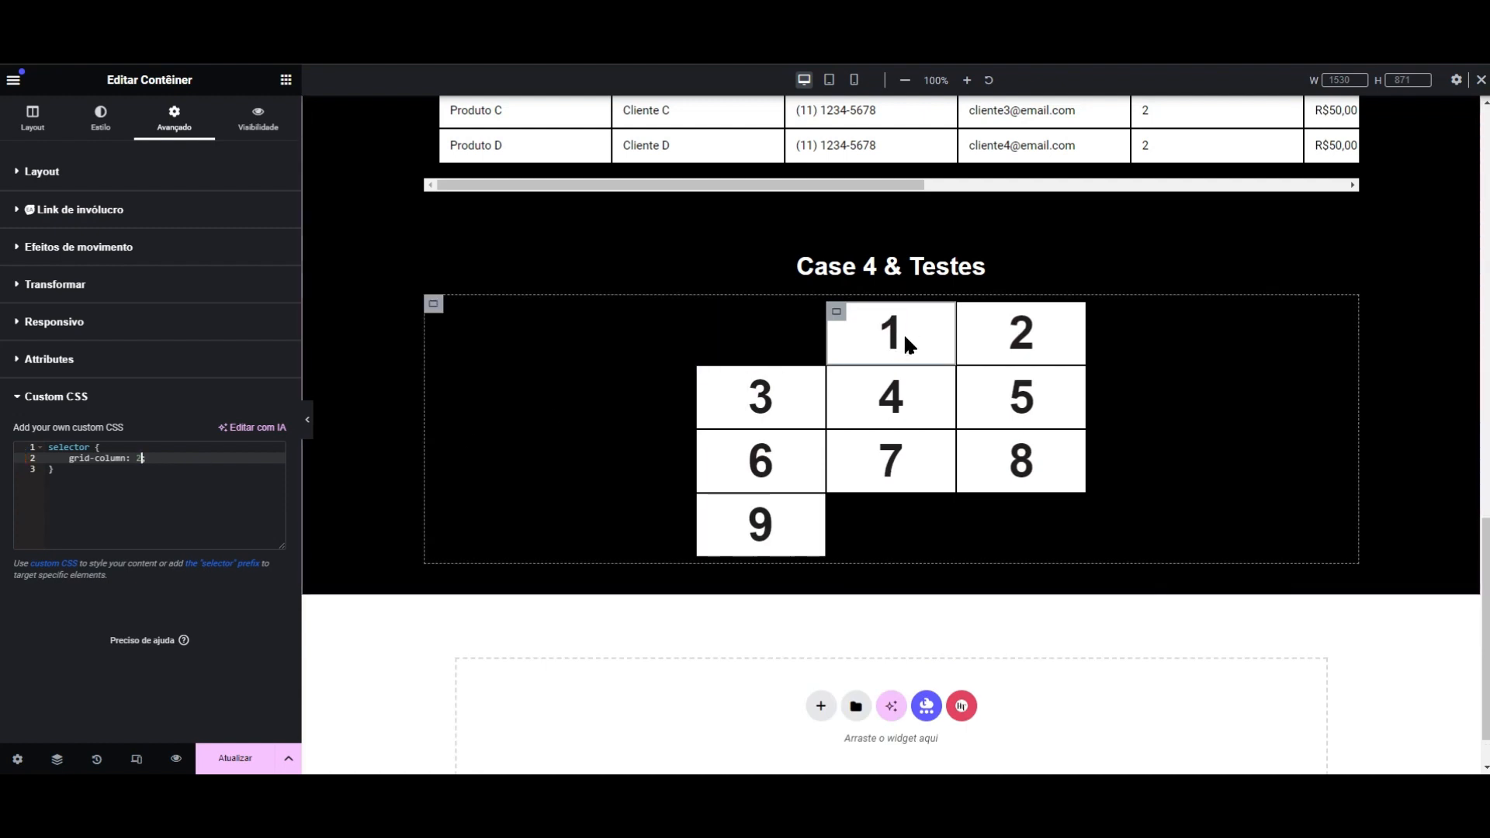
{"action": "type", "text": ";"}
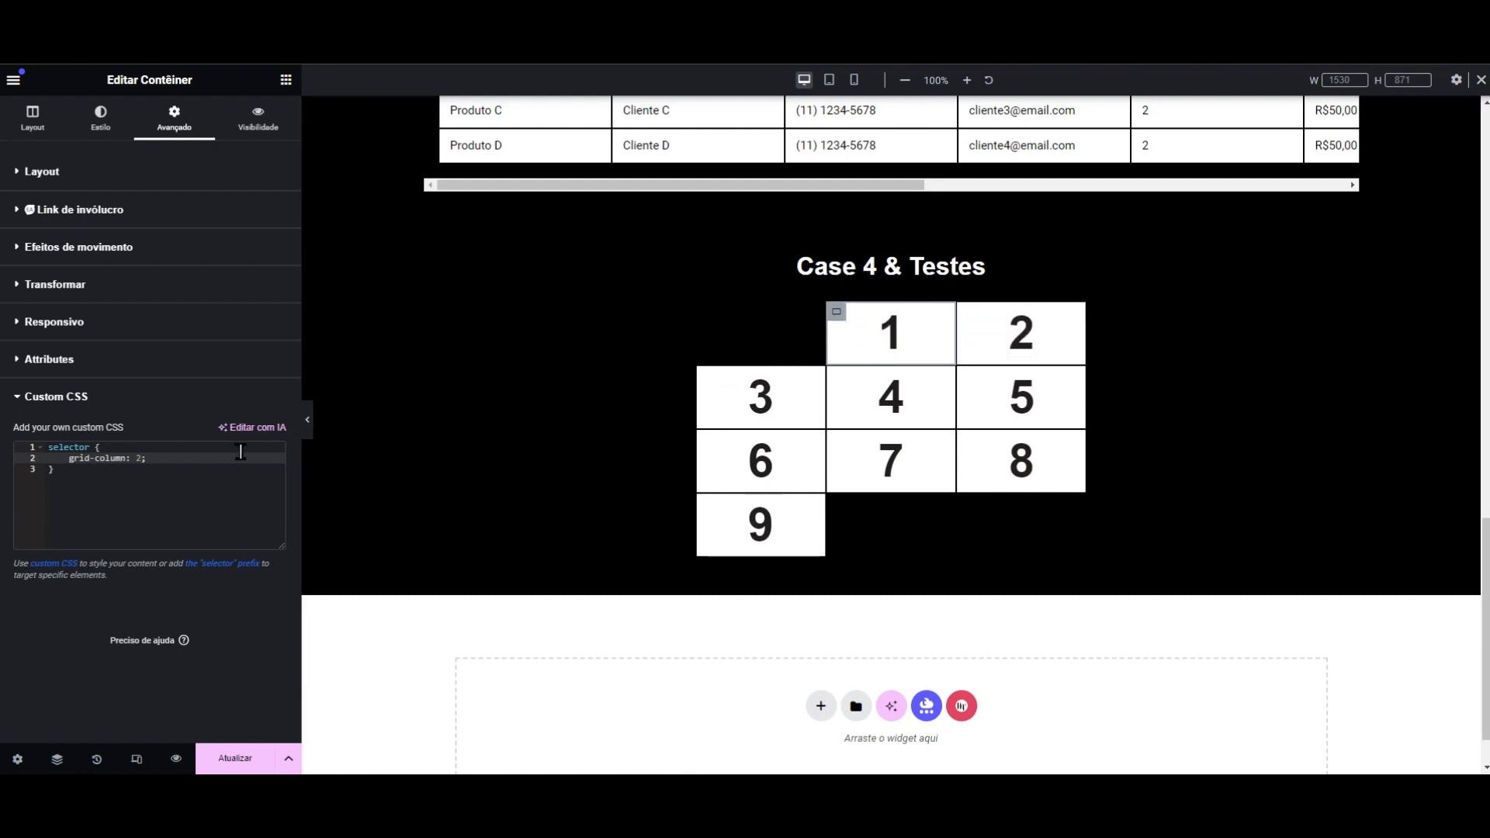
- Try a grid-column value of 3 for cell 1's container and clear the value
{"action": "key", "text": "BackSpace"}
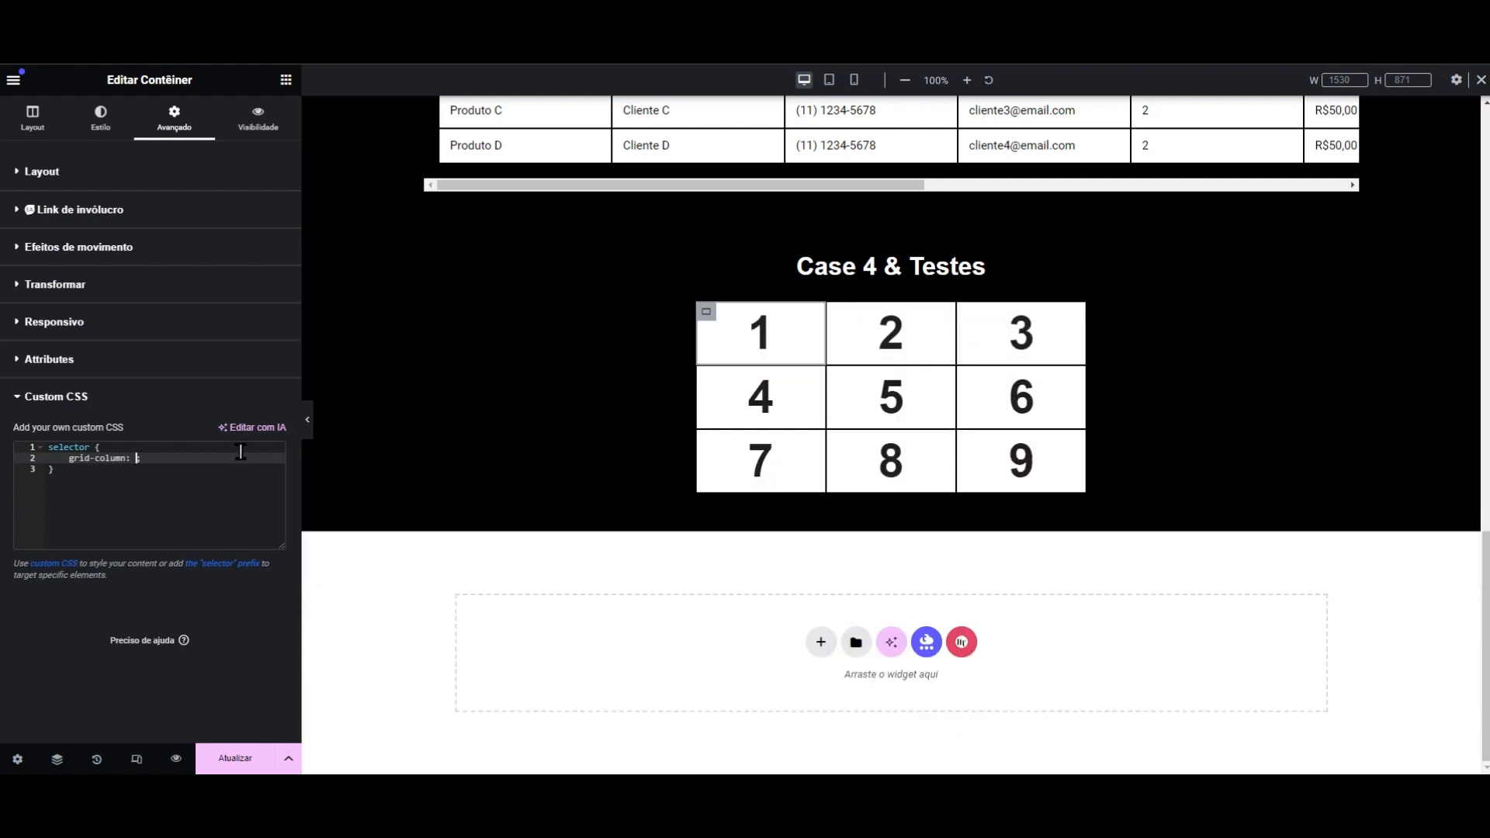
{"action": "type", "text": "3"}
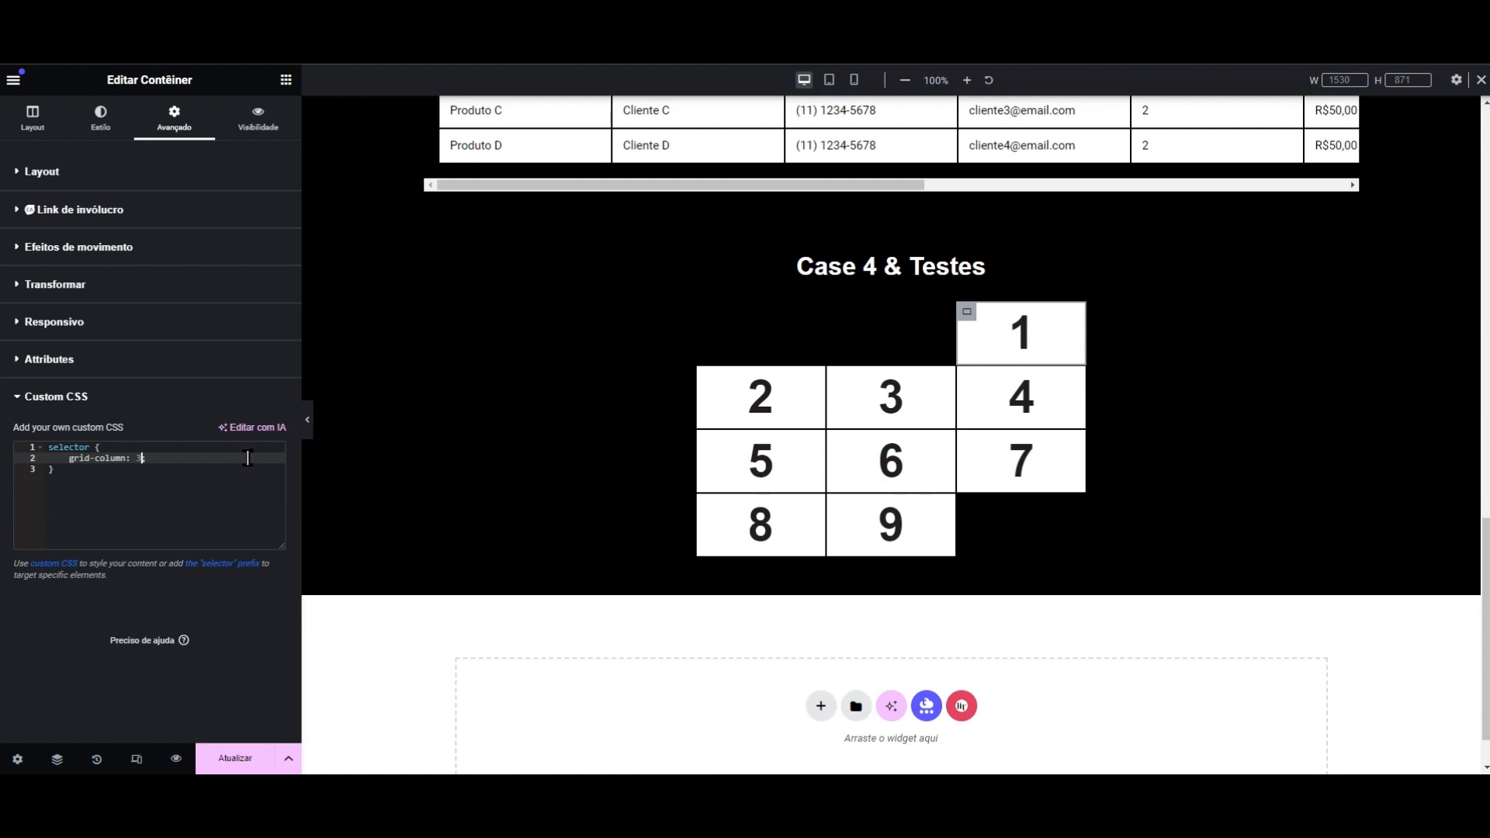
{"action": "key", "text": "BackSpace"}
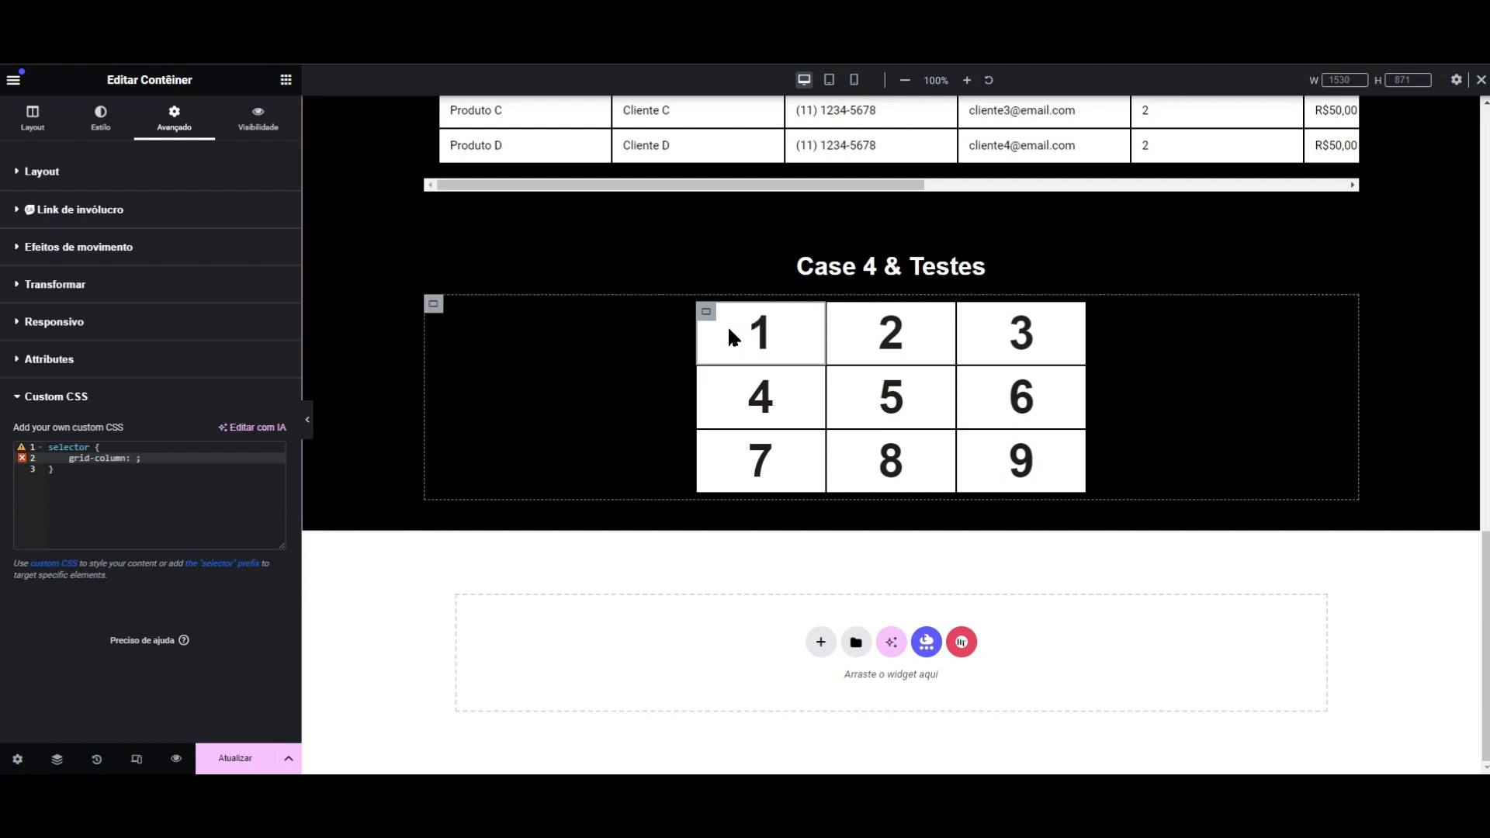
- Set the grid-column of cell 1's container to 1/3, and extend the span to 1/4
{"action": "left_click", "coordinate": [706, 314]}
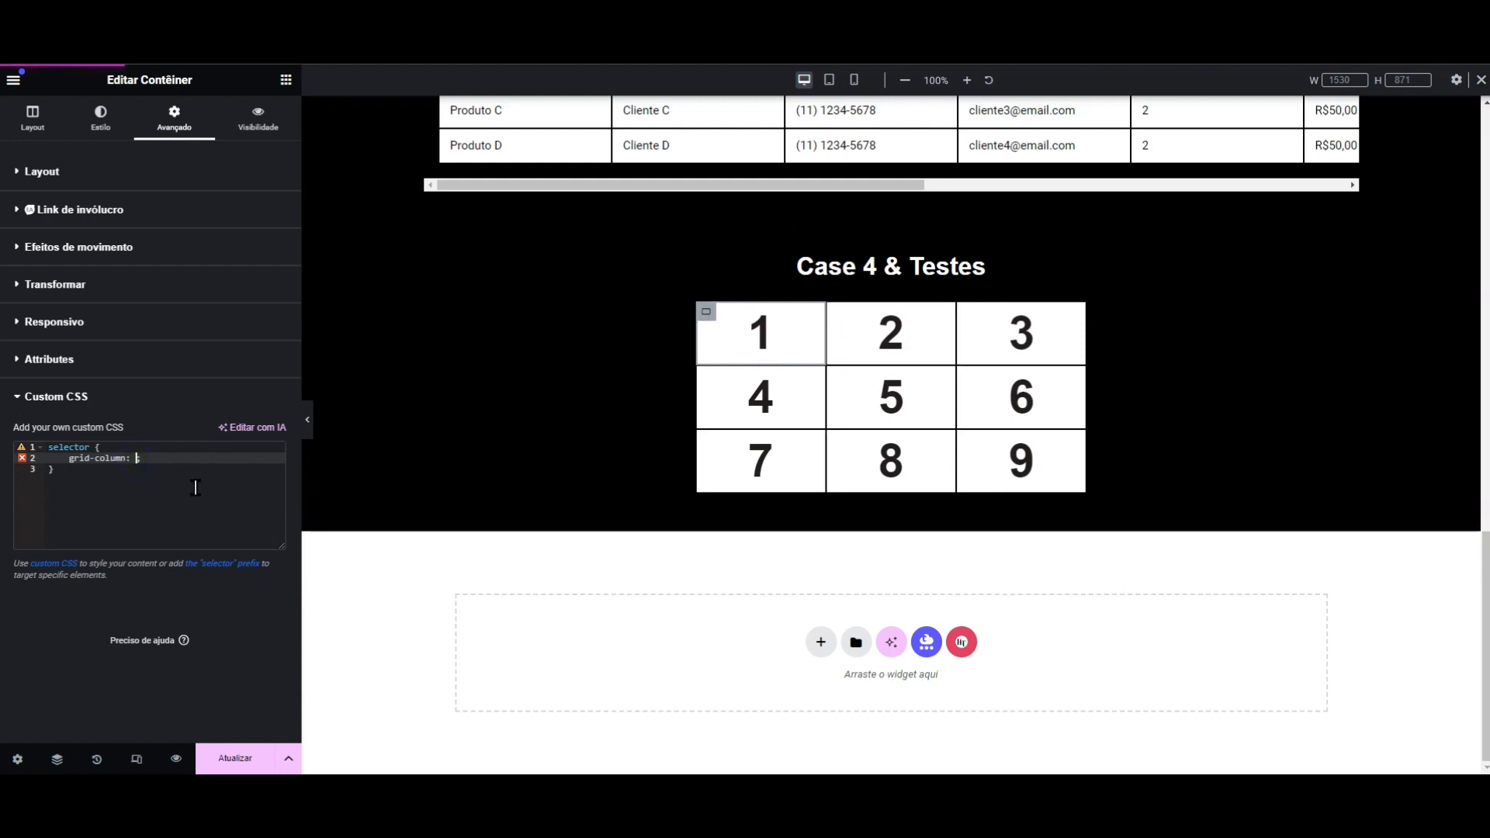
{"action": "type", "text": "1"}
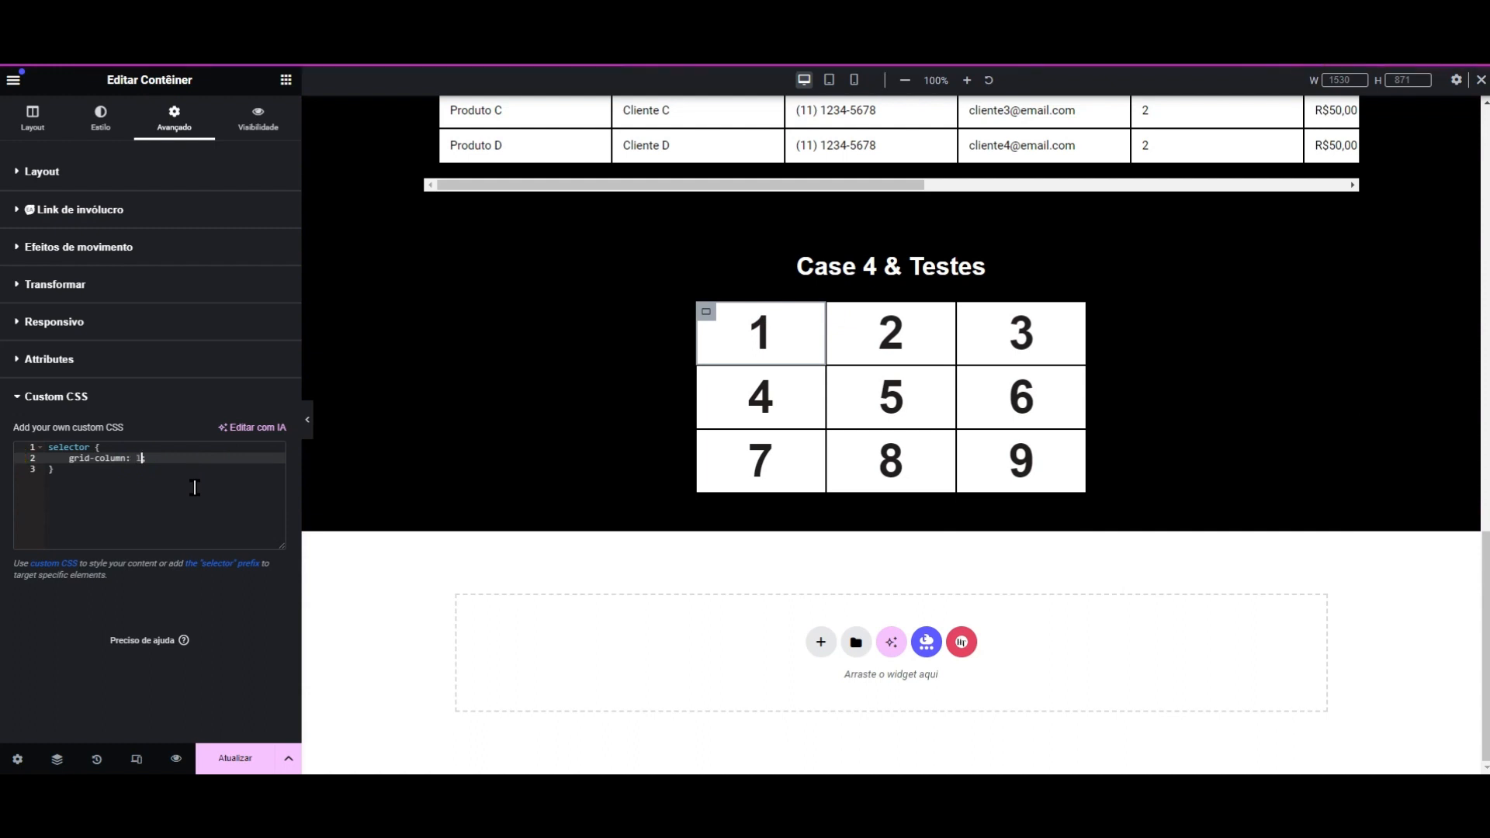
{"action": "type", "text": "/3"}
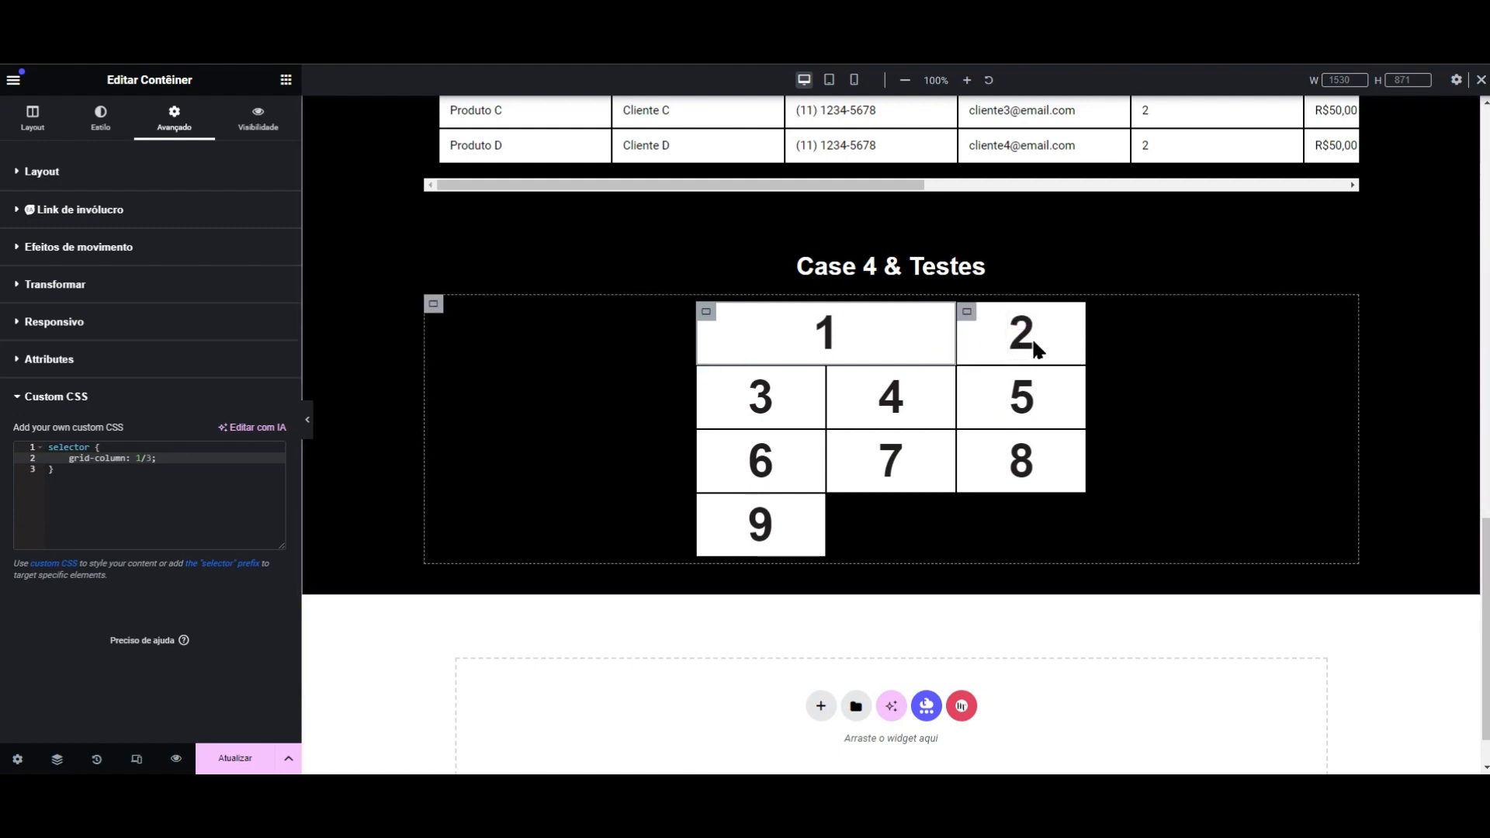
{"action": "type", "text": ";"}
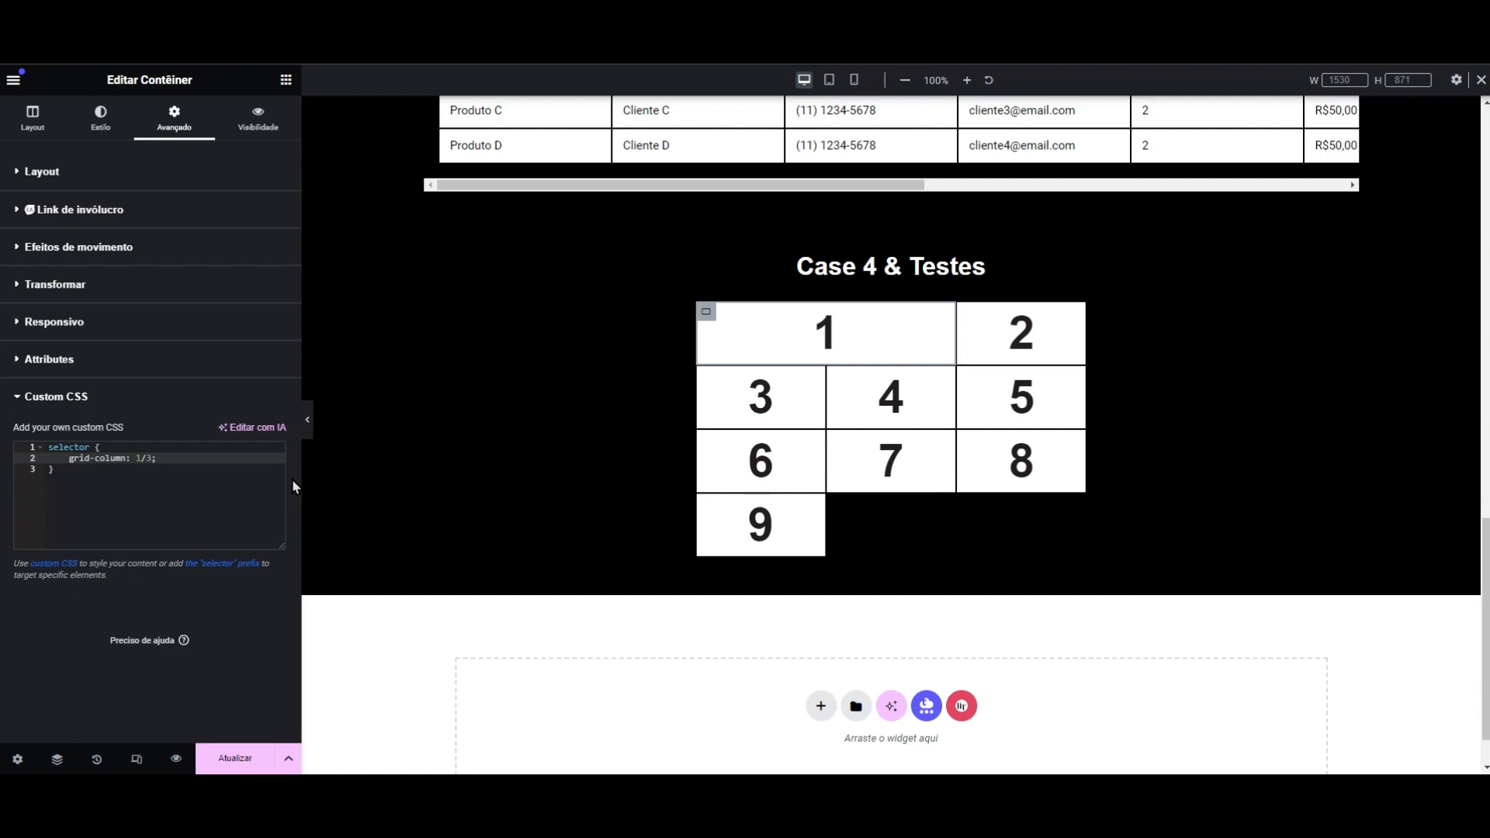
{"action": "key", "text": "BackSpace"}
{"action": "type", "text": "4;"}
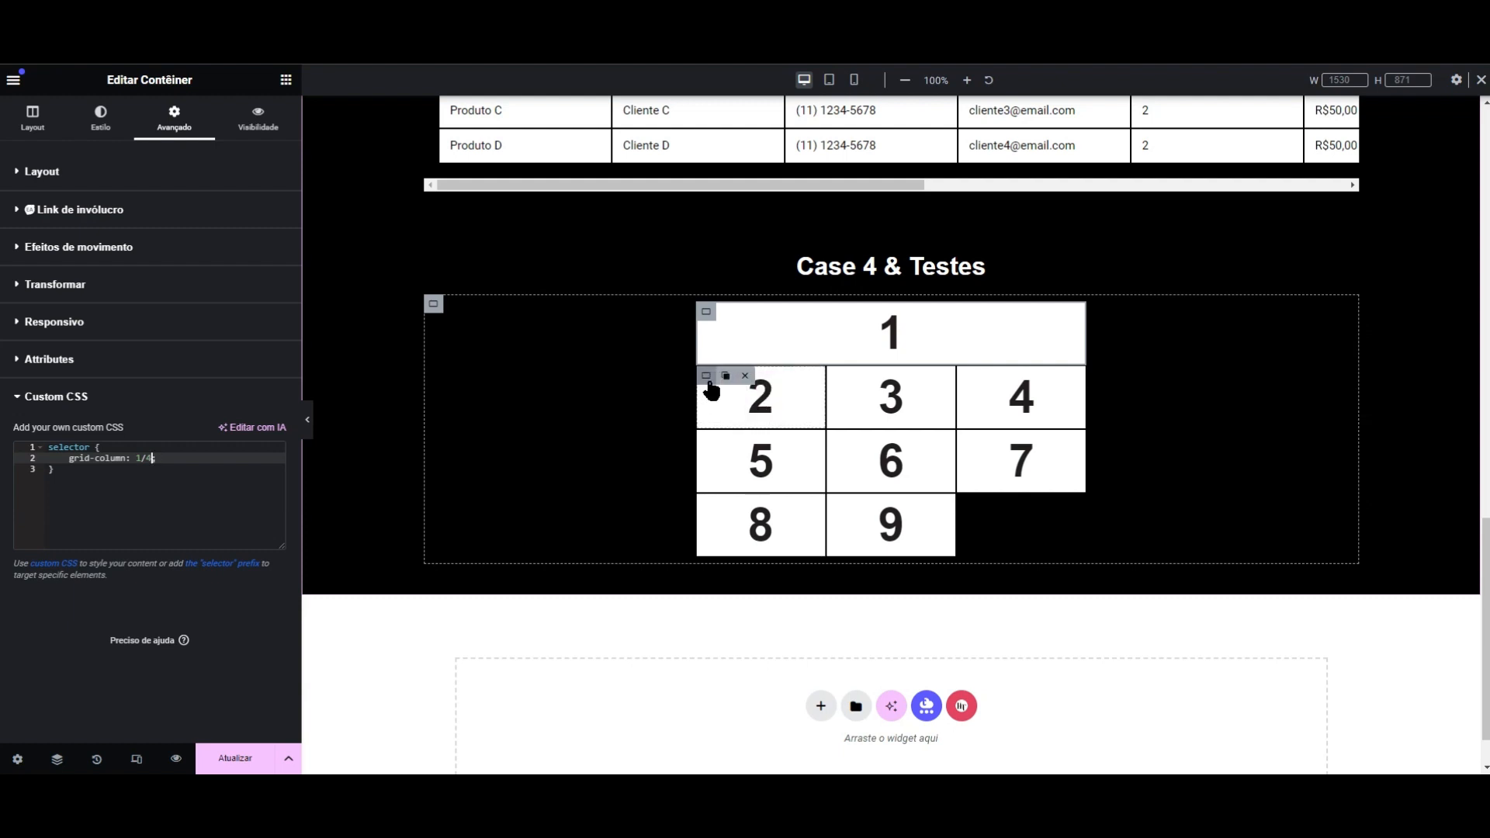
- Start a selector rule in the custom CSS of cell 2's container
{"action": "left_click", "coordinate": [706, 377]}
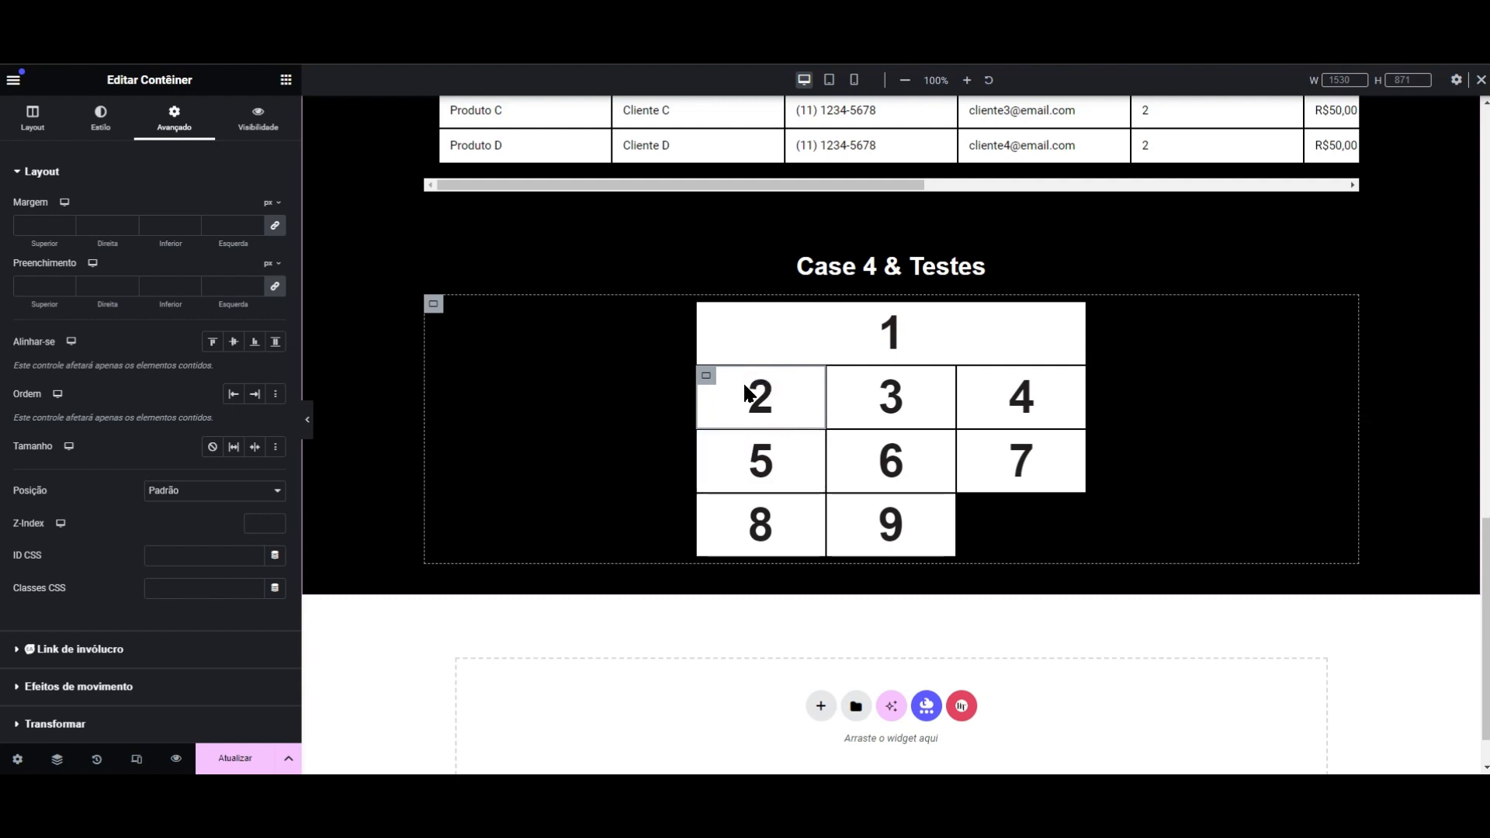
{"action": "scroll", "coordinate": [220, 214], "scroll_direction": "down", "scroll_amount": 2}
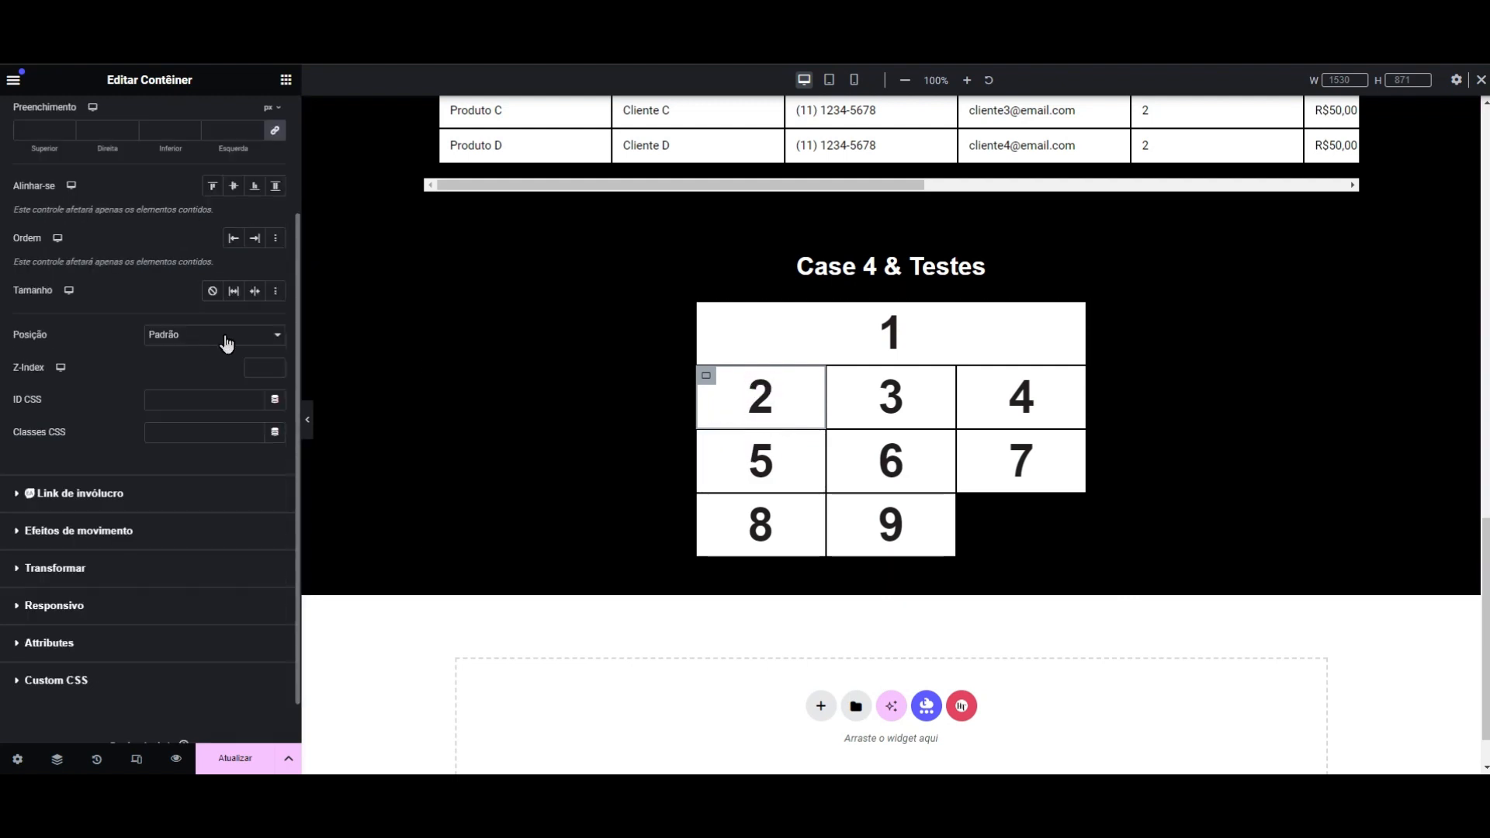
{"action": "scroll", "coordinate": [226, 336], "scroll_direction": "up", "scroll_amount": 2}
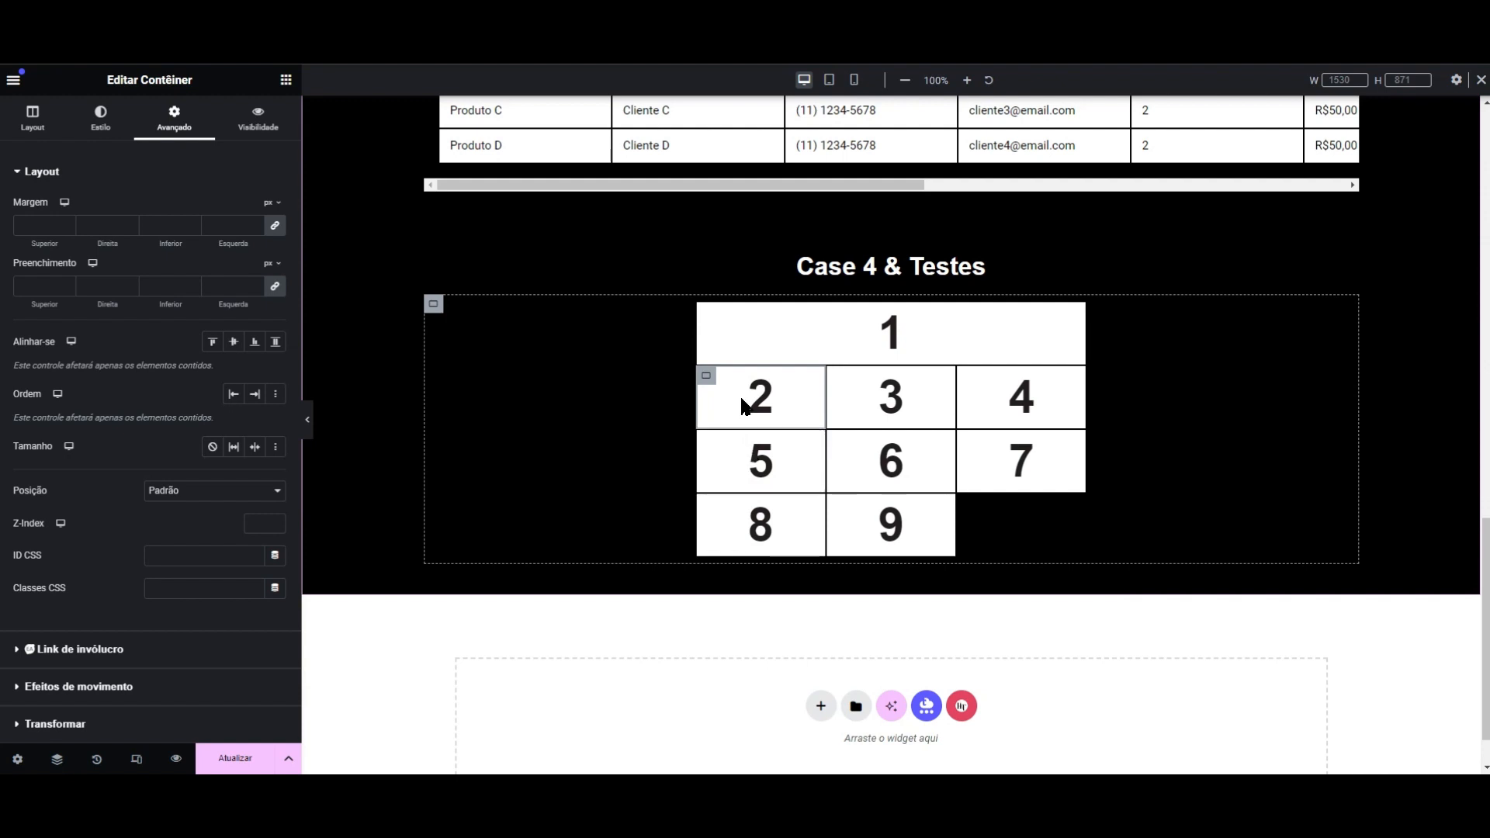
{"action": "scroll", "coordinate": [172, 387], "scroll_direction": "down", "scroll_amount": 2}
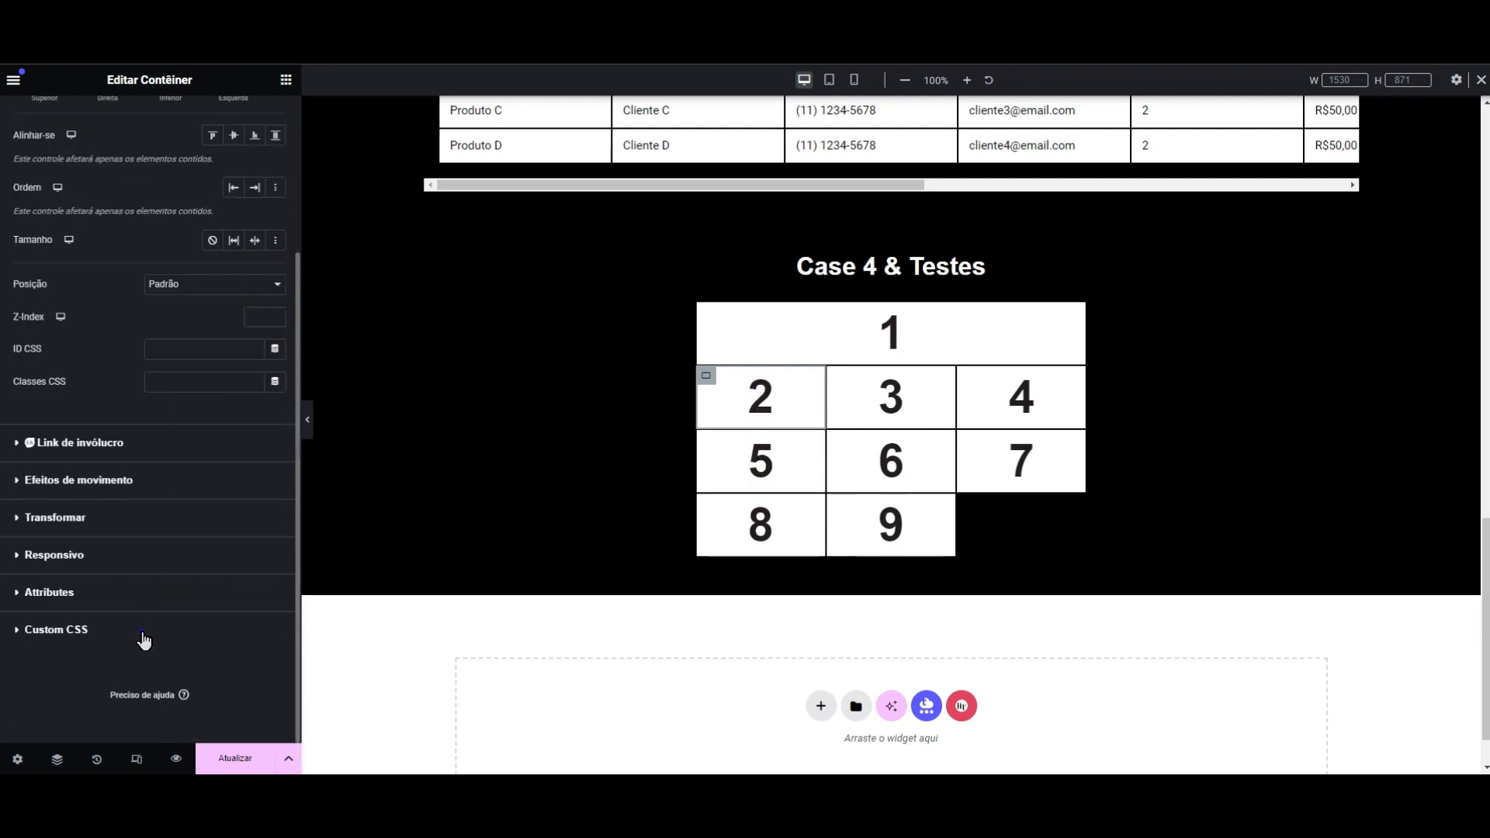
{"action": "left_click", "coordinate": [142, 629]}
{"action": "left_click", "coordinate": [149, 484]}
{"action": "type", "text": "s"}
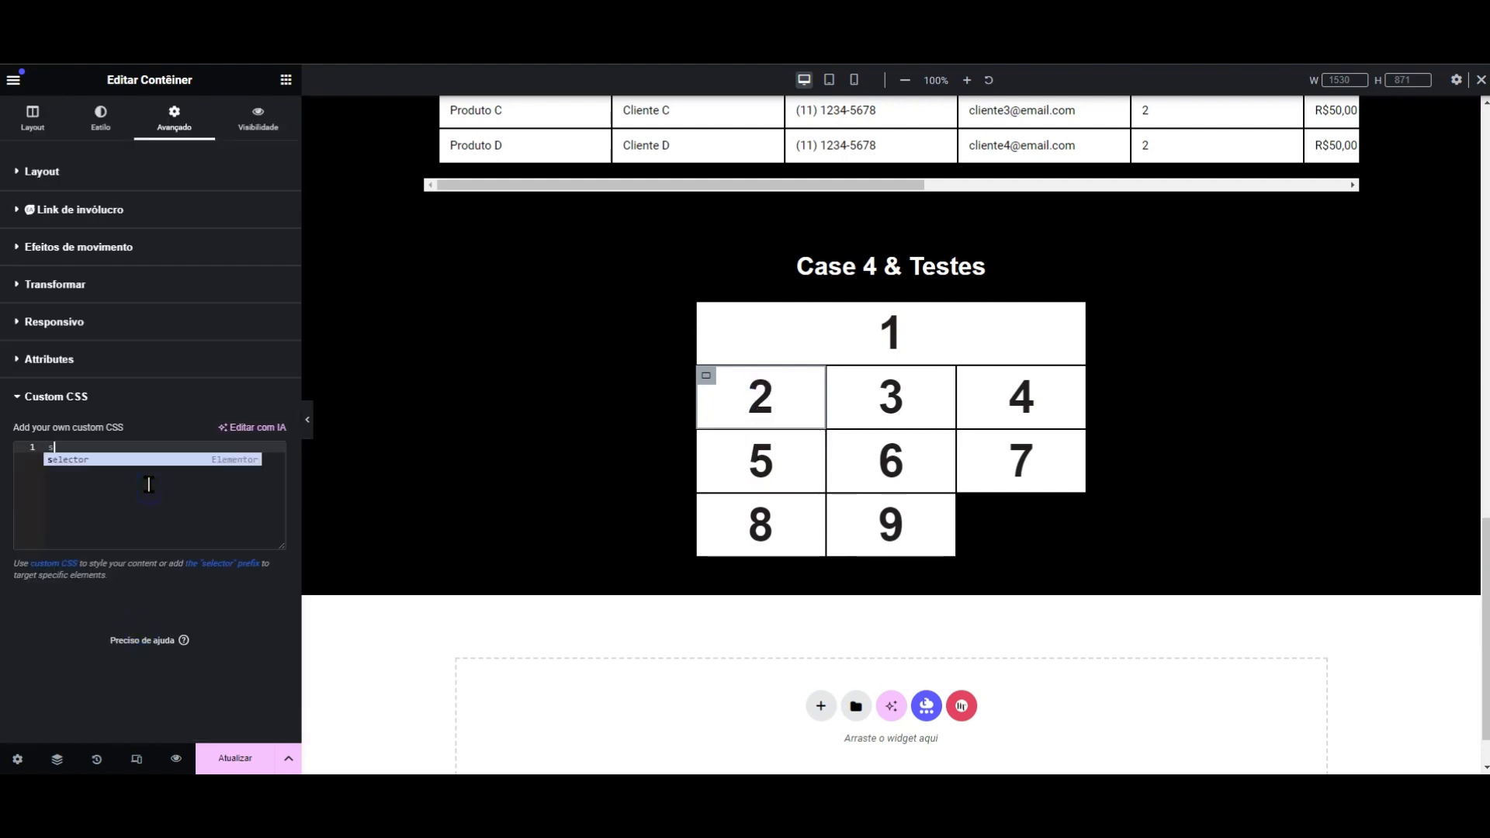
{"action": "type", "text": "selector {"}
{"action": "key", "text": "Return"}
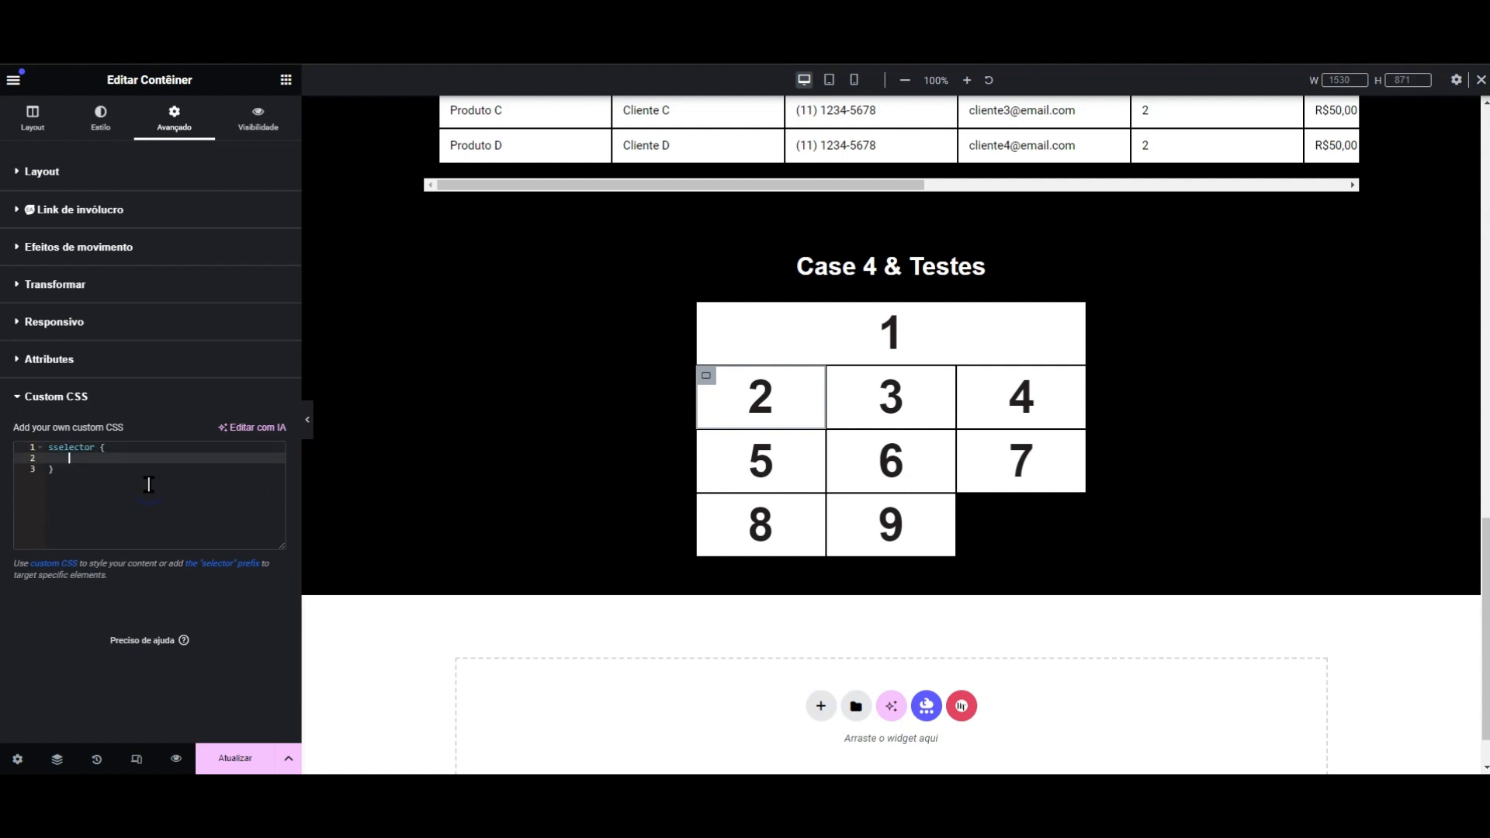
- Add a grid-row declaration with the value 3 to the custom CSS rule of cell 2's container
{"action": "type", "text": "grid"}
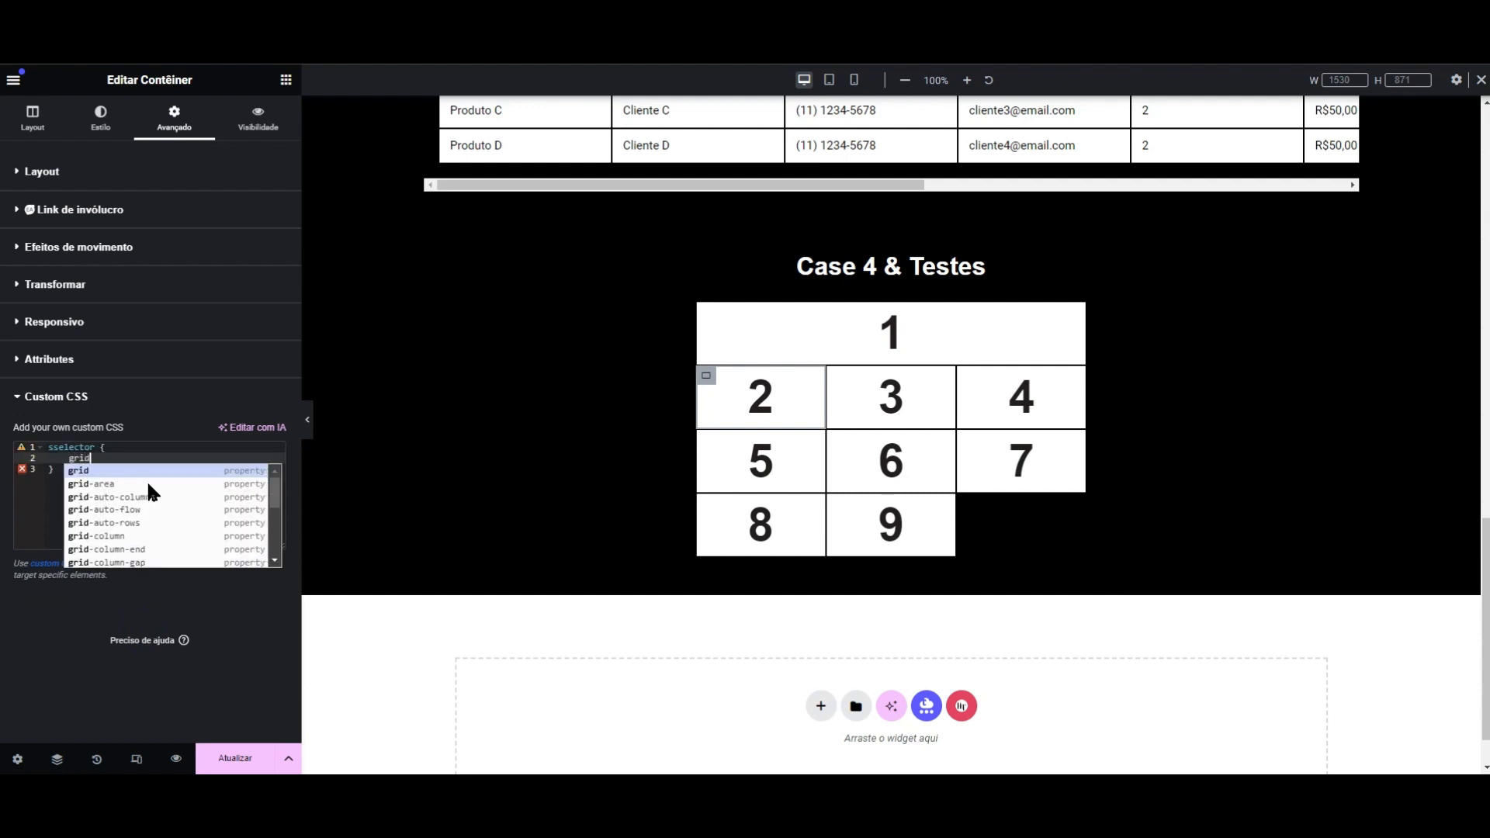
{"action": "type", "text": "-row:"}
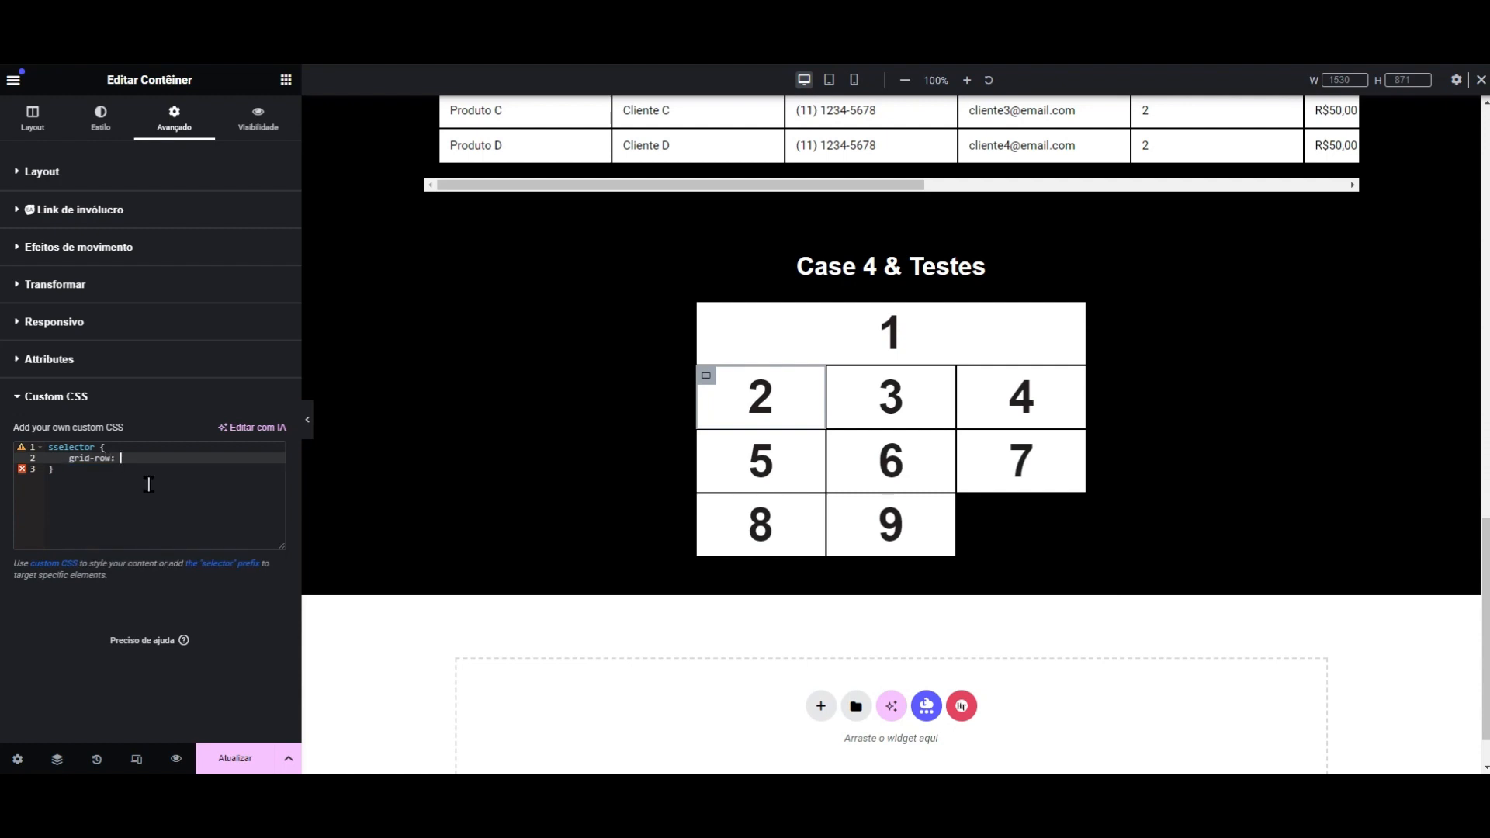
{"action": "type", "text": " 2"}
{"action": "type", "text": ";"}
{"action": "left_click", "coordinate": [149, 484]}
{"action": "key", "text": "Up"}
{"action": "key", "text": "Left"}
{"action": "key", "text": "Left"}
{"action": "type", "text": "1"}
{"action": "key", "text": "Left"}
{"action": "type", "text": "3"}
- Correct the misspelled rule name to "selector" in the custom CSS of cell 2's container
{"action": "key", "text": "Up"}
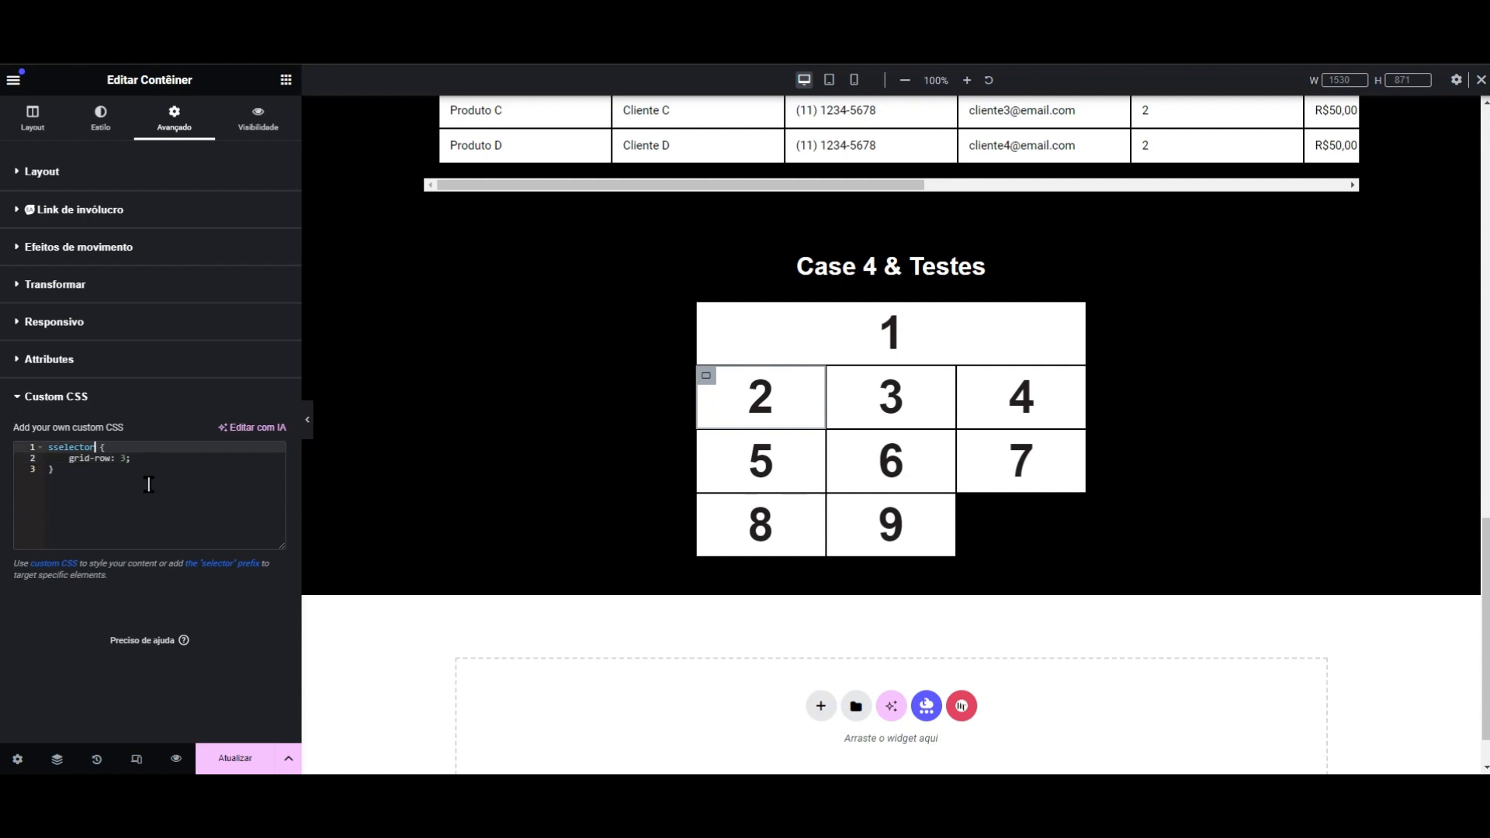
{"action": "key", "text": "Left"}
{"action": "key", "text": "Left"}
{"action": "key", "text": "Left"}
{"action": "key", "text": "Left"}
{"action": "key", "text": "Left"}
{"action": "key", "text": "Left"}
{"action": "key", "text": "BackSpace"}
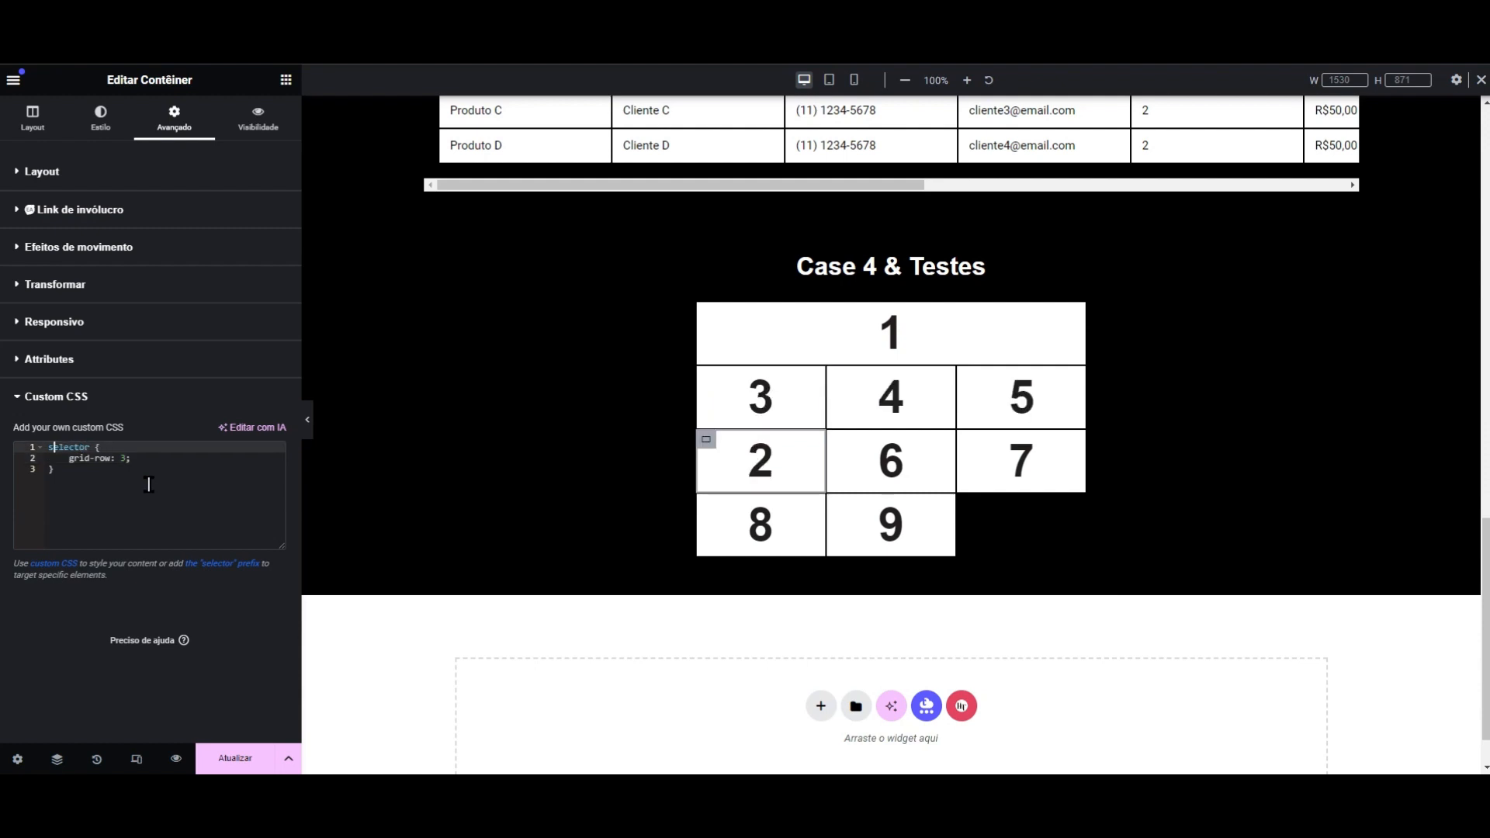
- Set the grid-row value of cell 2's container to 2
{"action": "key", "text": "Down"}
{"action": "key", "text": "Right"}
{"action": "key", "text": "Right"}
{"action": "key", "text": "Right"}
{"action": "key", "text": "Right"}
{"action": "key", "text": "Right"}
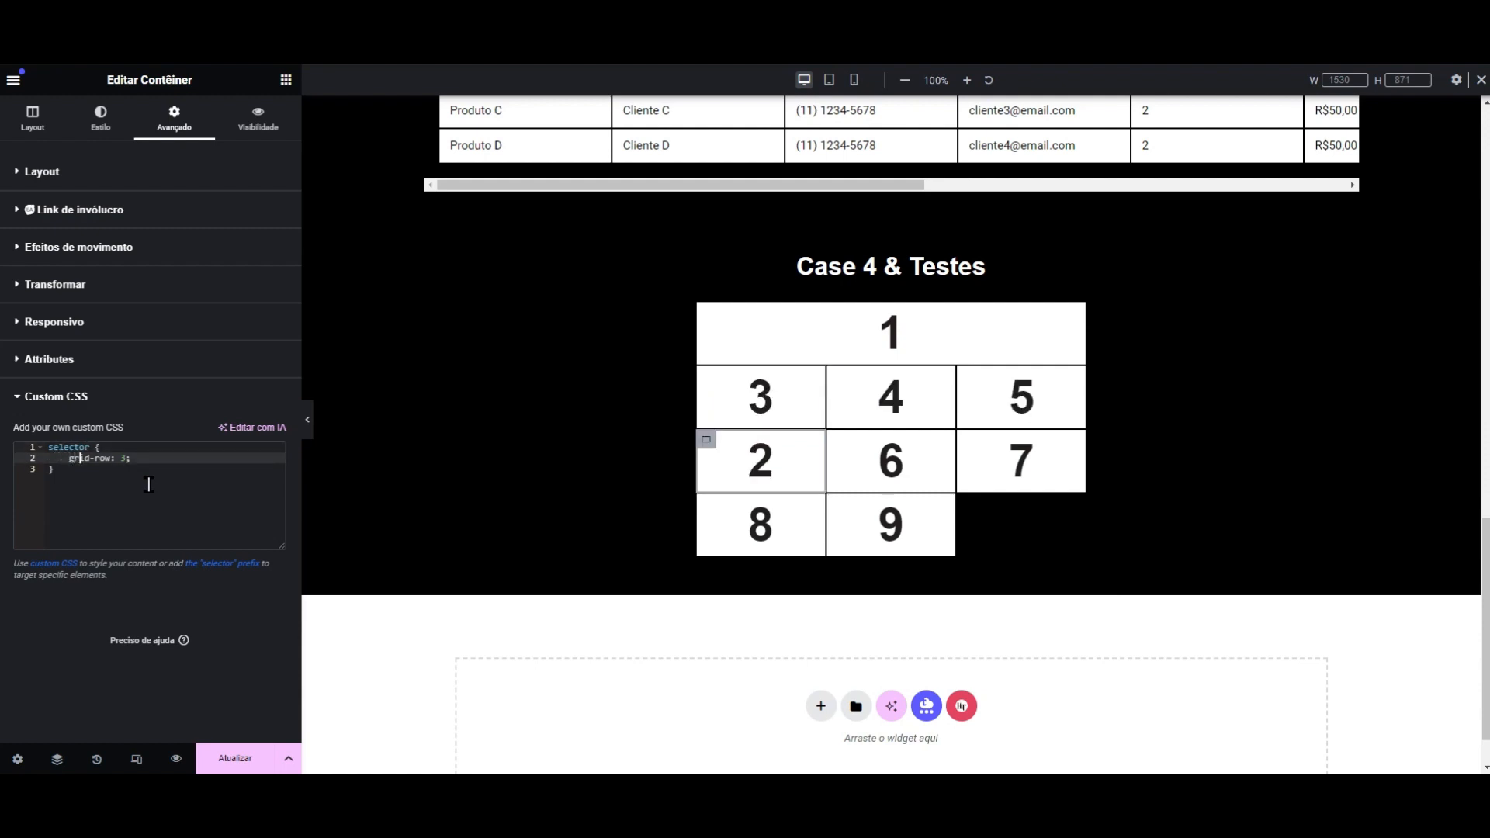
{"action": "key", "text": "Right"}
{"action": "key", "text": "Right"}
{"action": "key", "text": "Right"}
{"action": "key", "text": "Right"}
{"action": "key", "text": "Right"}
{"action": "key", "text": "Right"}
{"action": "key", "text": "Right"}
{"action": "key", "text": "BackSpace"}
{"action": "type", "text": "2"}
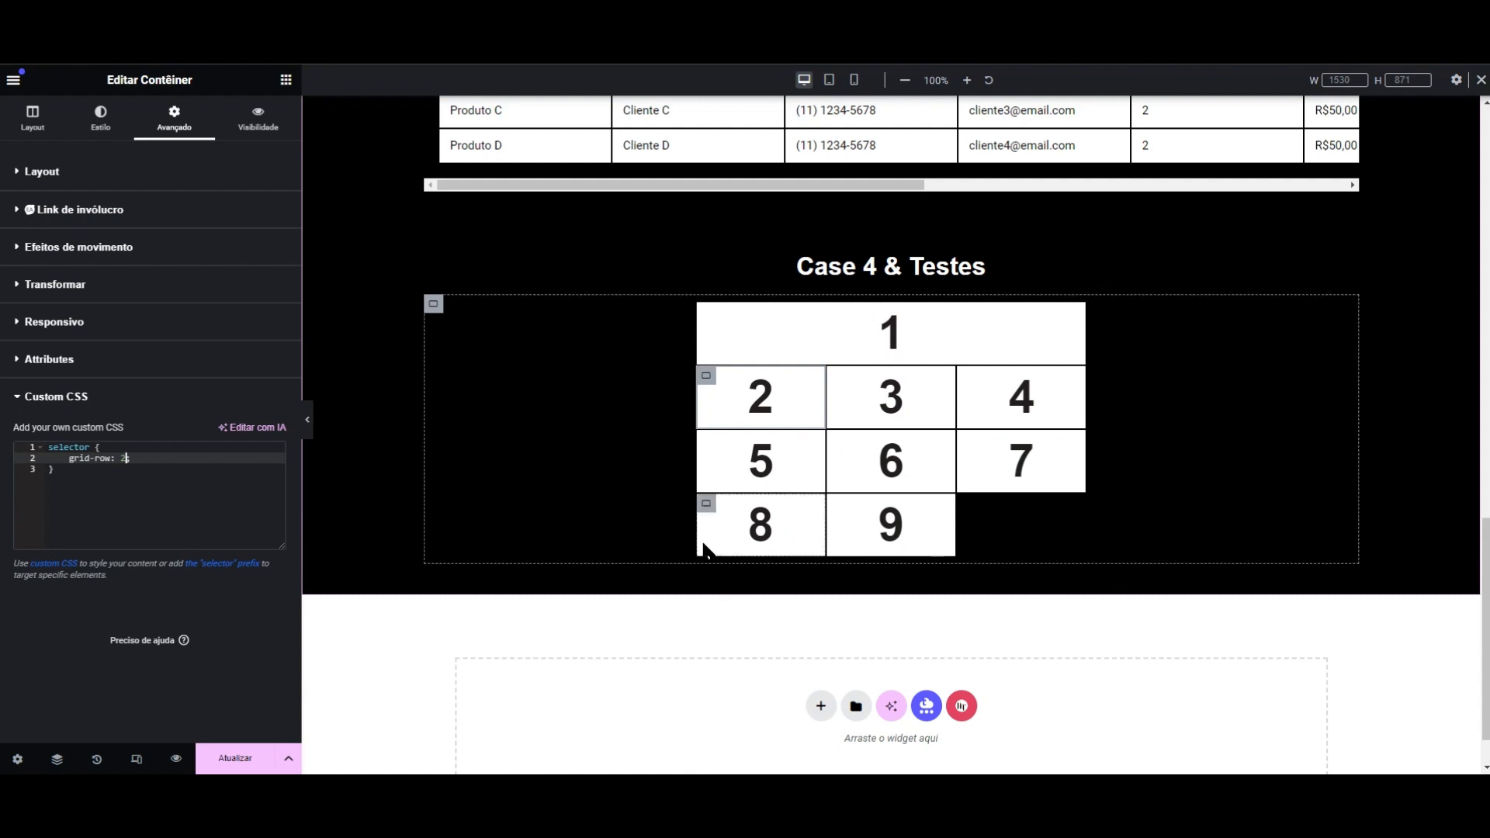
- Make cell 2's container span two rows by setting its grid-row to 2/4
{"action": "type", "text": ";"}
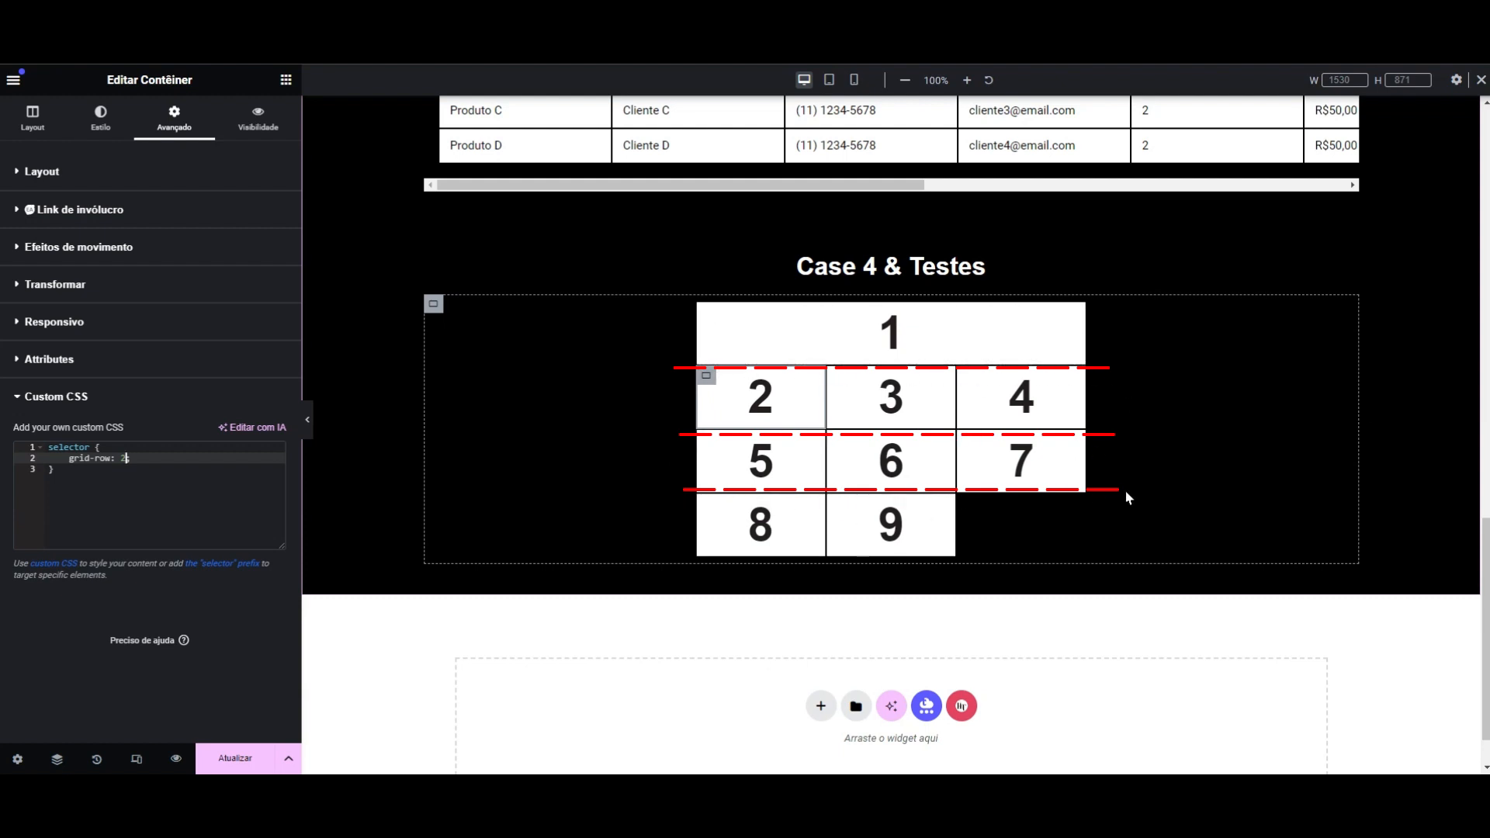
{"action": "type", "text": ";"}
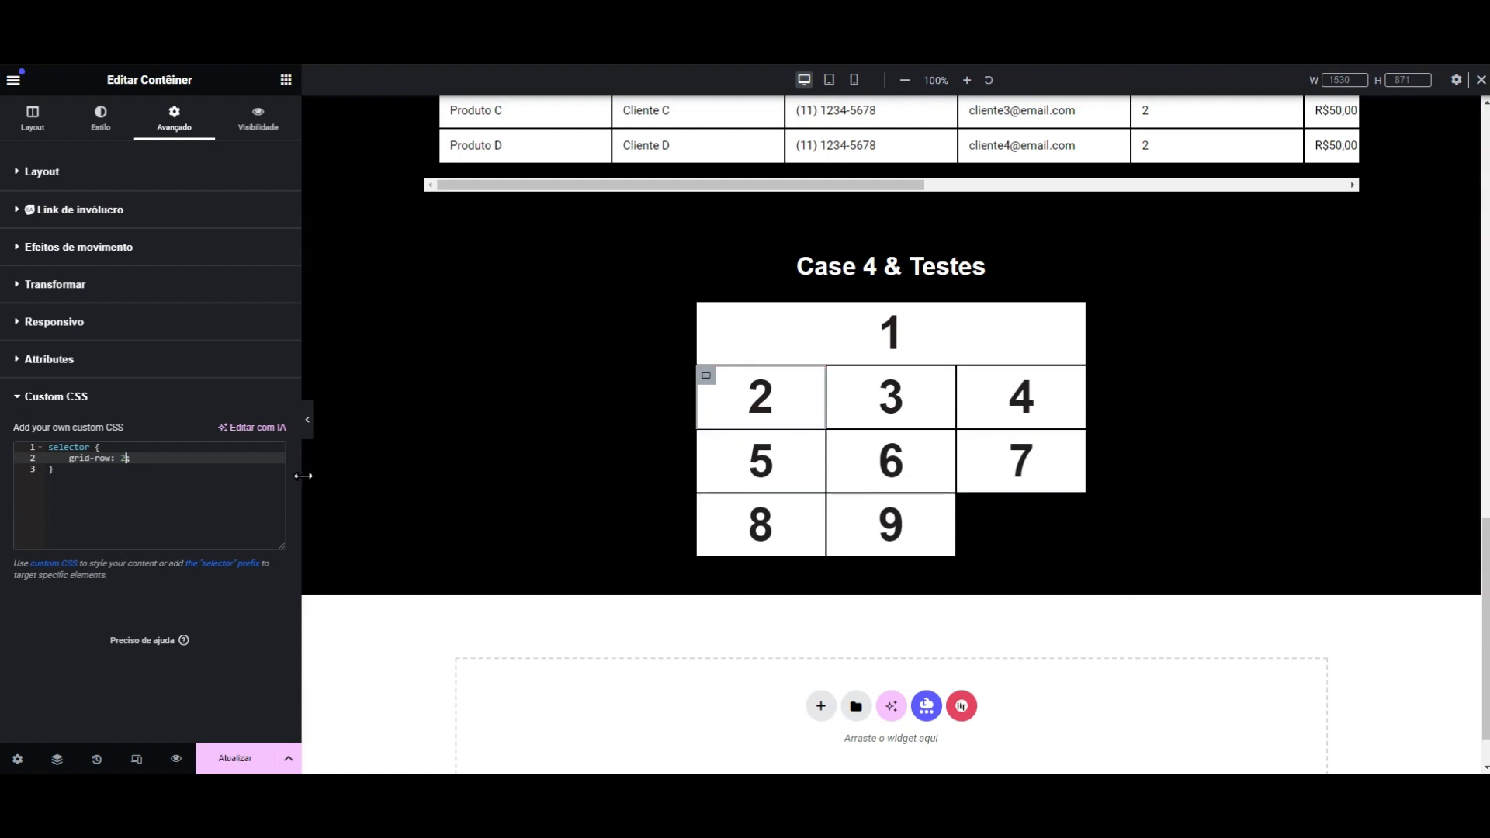
{"action": "type", "text": "/4;"}
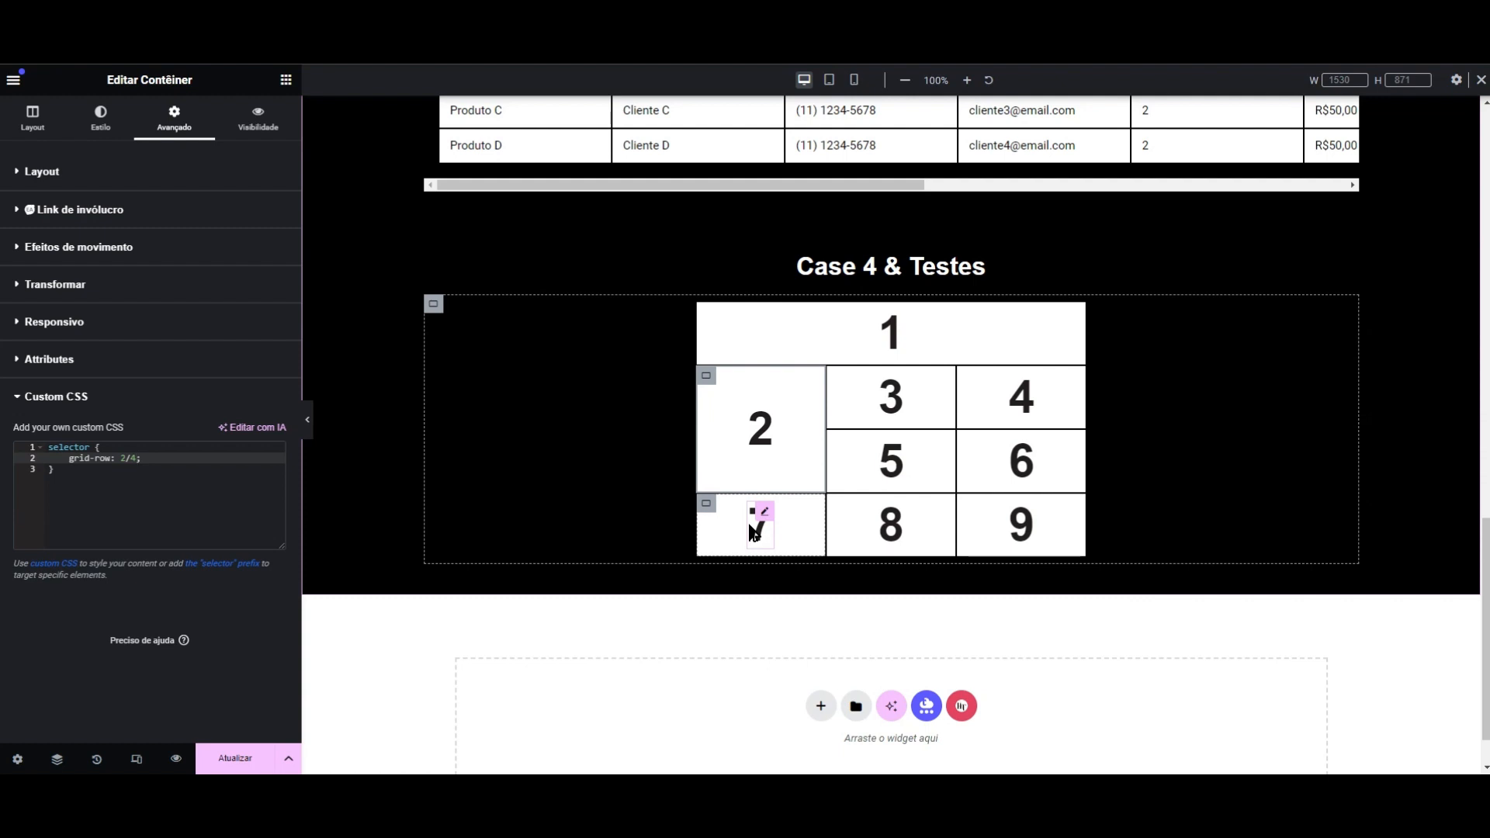
- Try a grid-row of 2/5 for cell 2's container and return it to 2/4
{"action": "key", "text": "BackSpace"}
{"action": "type", "text": "5"}
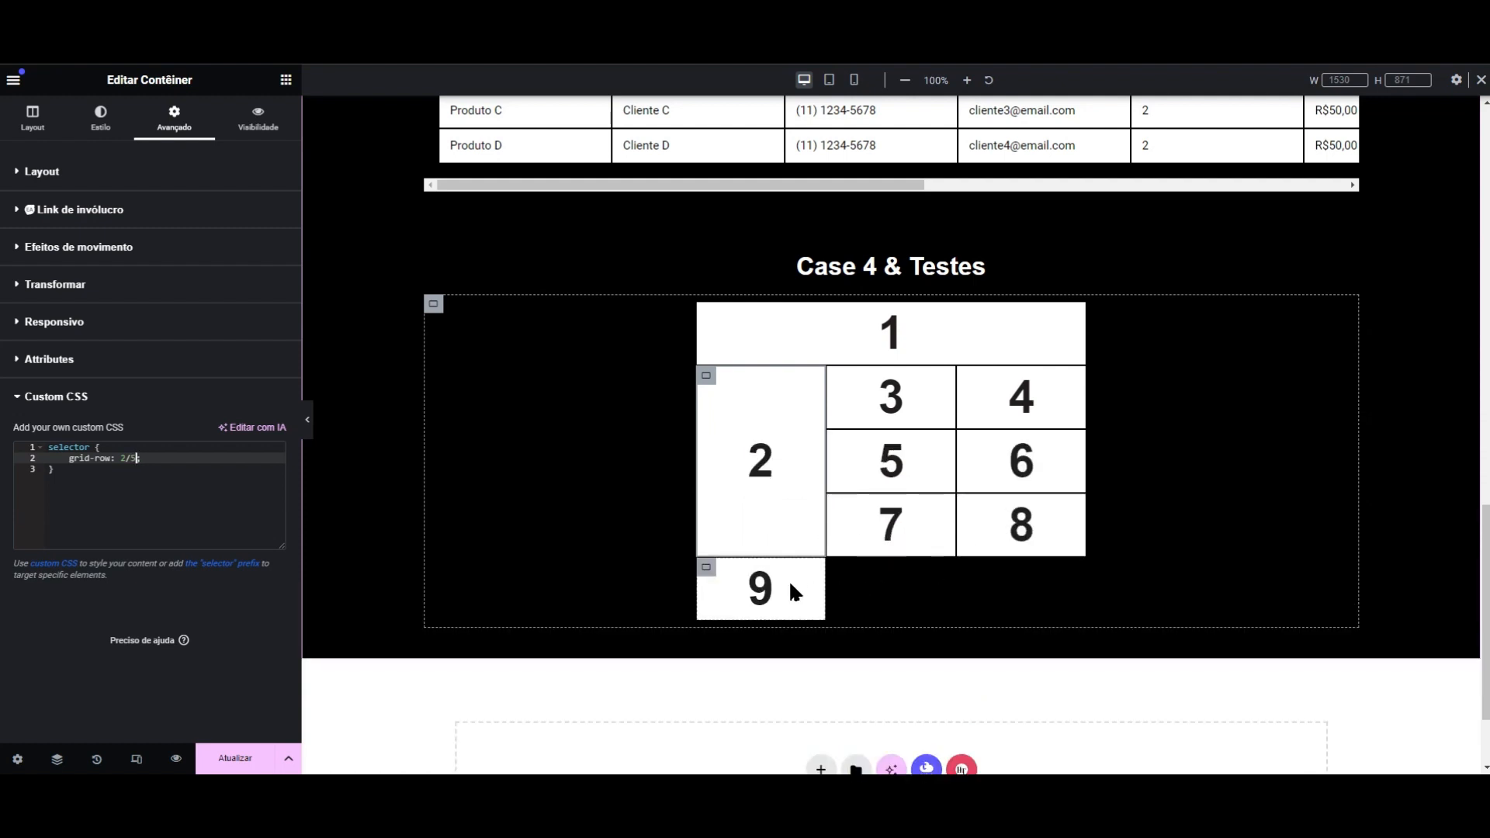
{"action": "type", "text": ";"}
{"action": "key", "text": "BackSpace"}
{"action": "type", "text": "4;"}
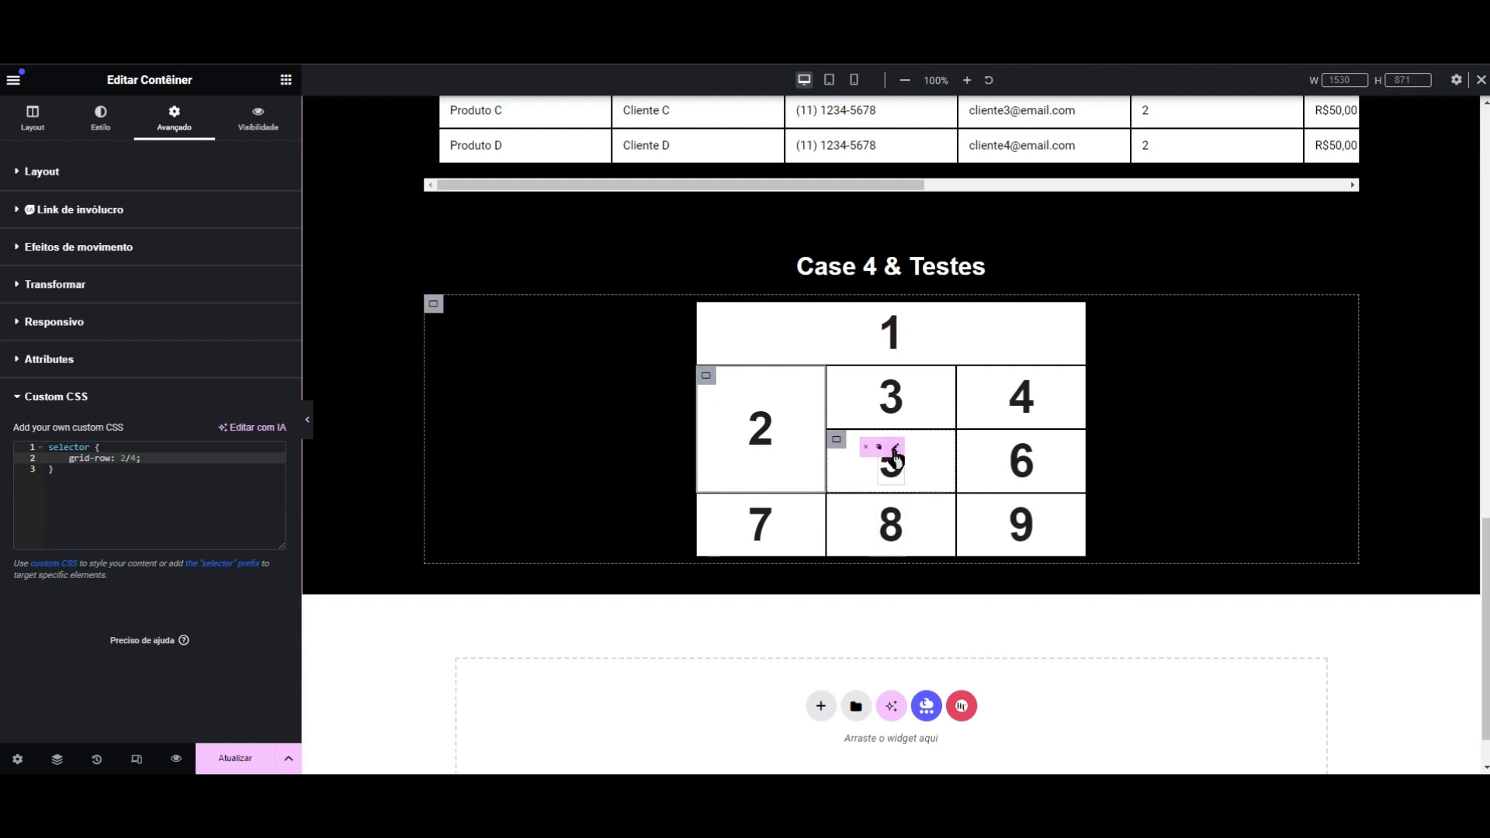
- Open the custom CSS editor of cell 5's container in the Case 4 grid
{"action": "left_click", "coordinate": [895, 450]}
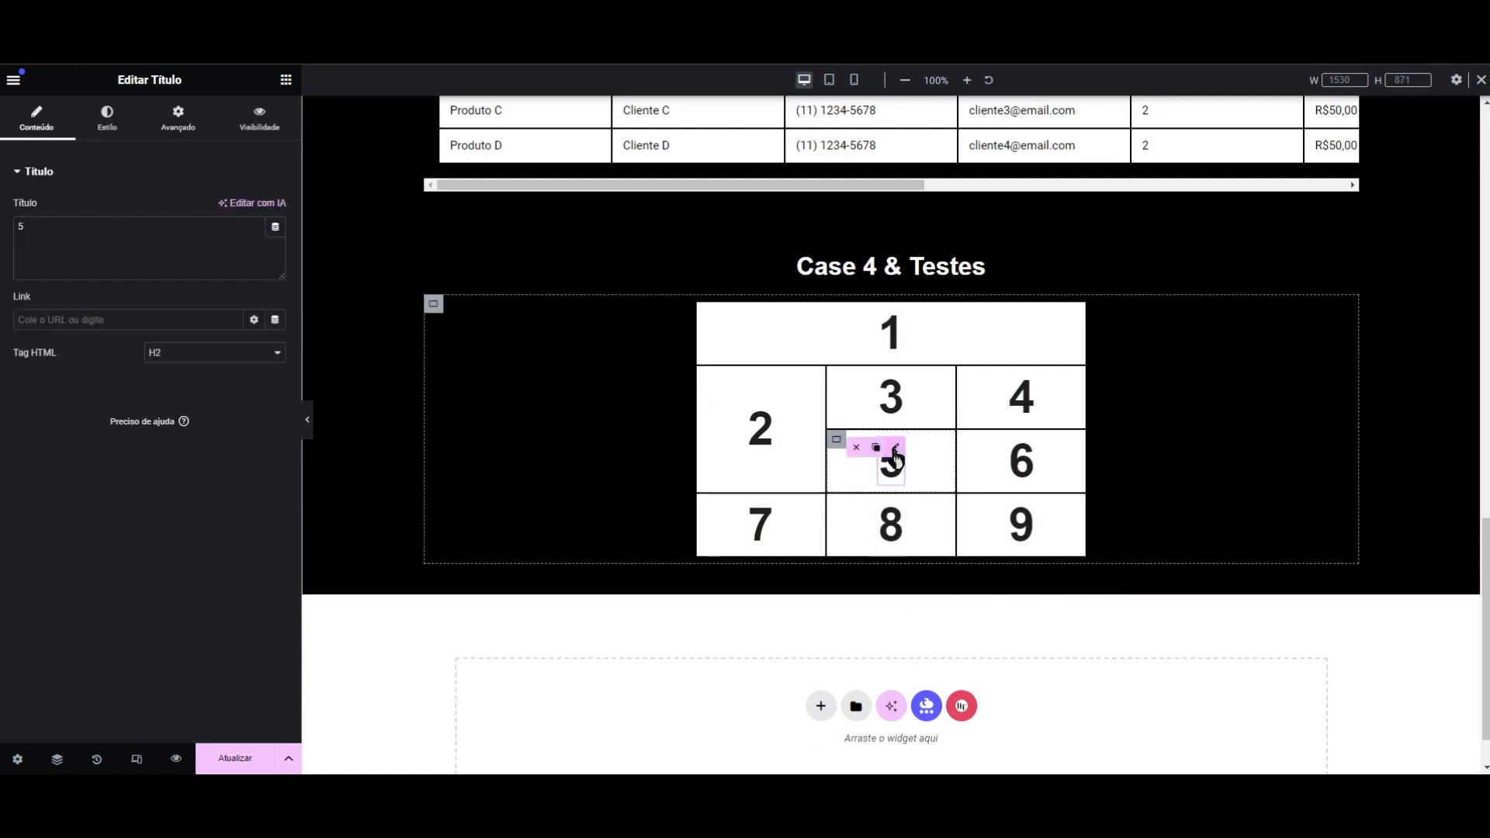
{"action": "left_click", "coordinate": [190, 118]}
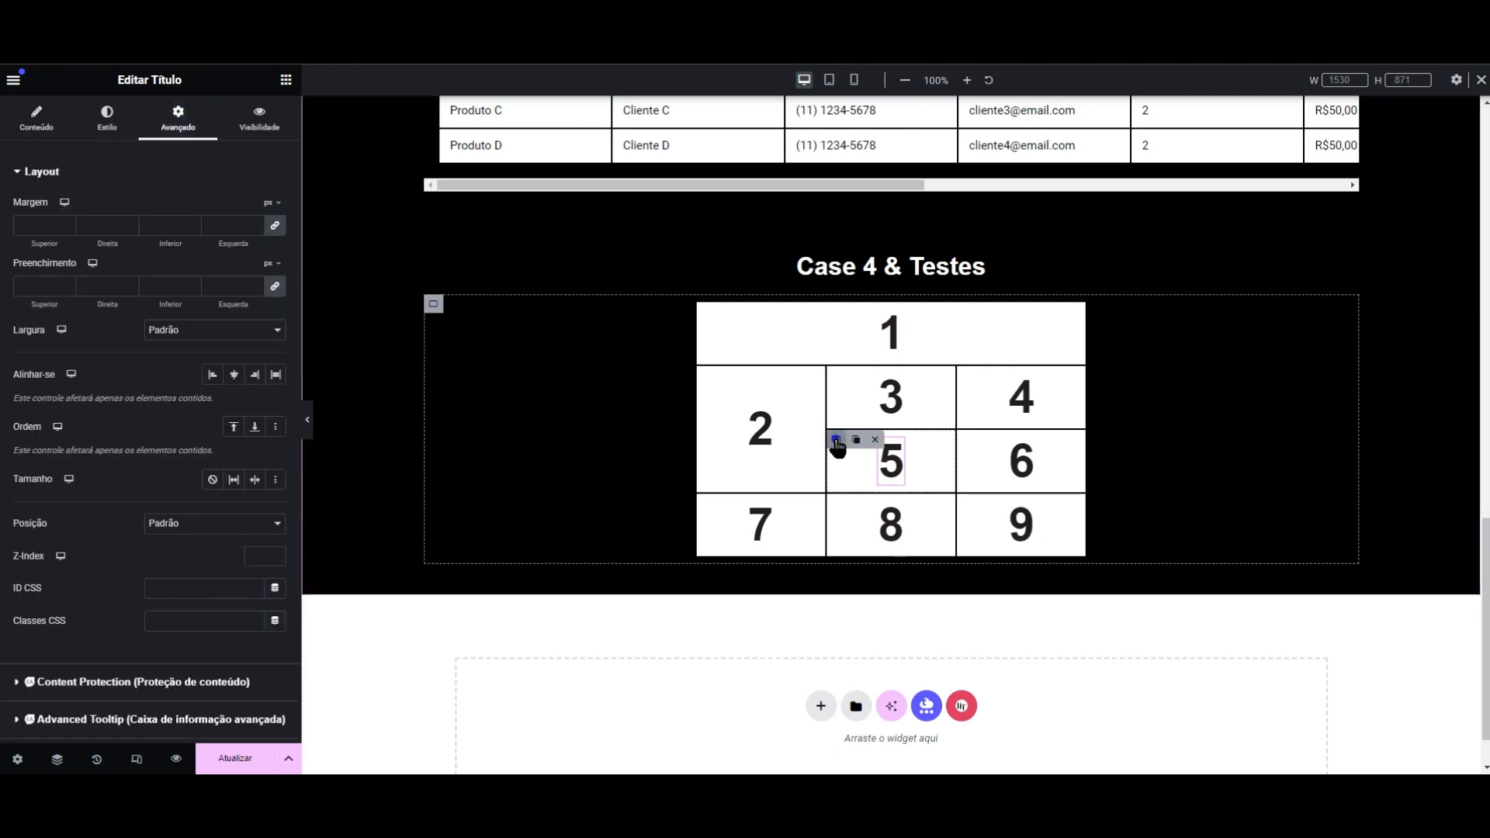
{"action": "left_click", "coordinate": [836, 441]}
{"action": "left_click", "coordinate": [194, 126]}
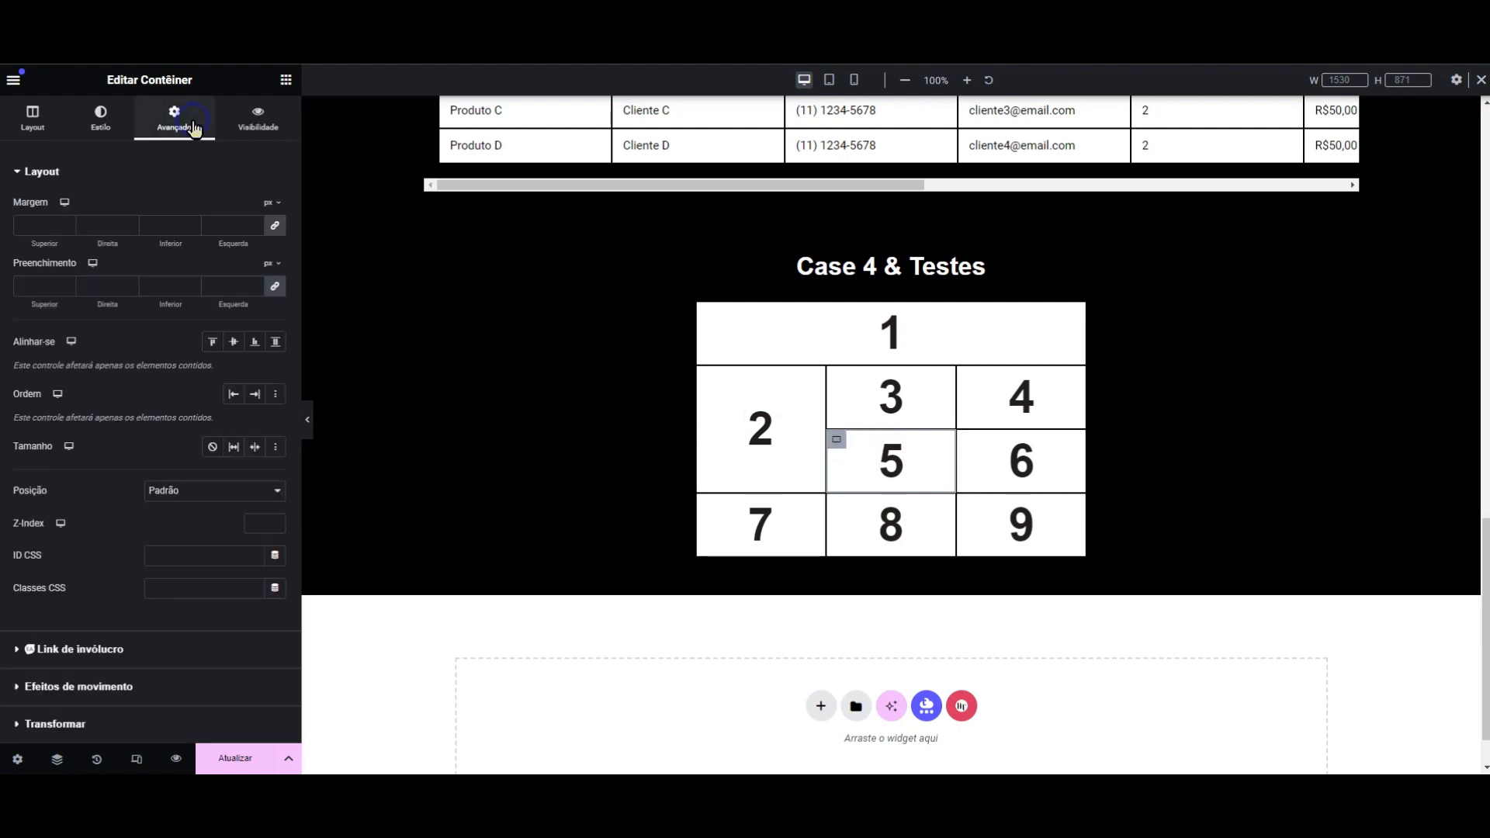
{"action": "scroll", "coordinate": [190, 376], "scroll_direction": "down", "scroll_amount": 3}
{"action": "left_click", "coordinate": [156, 630]}
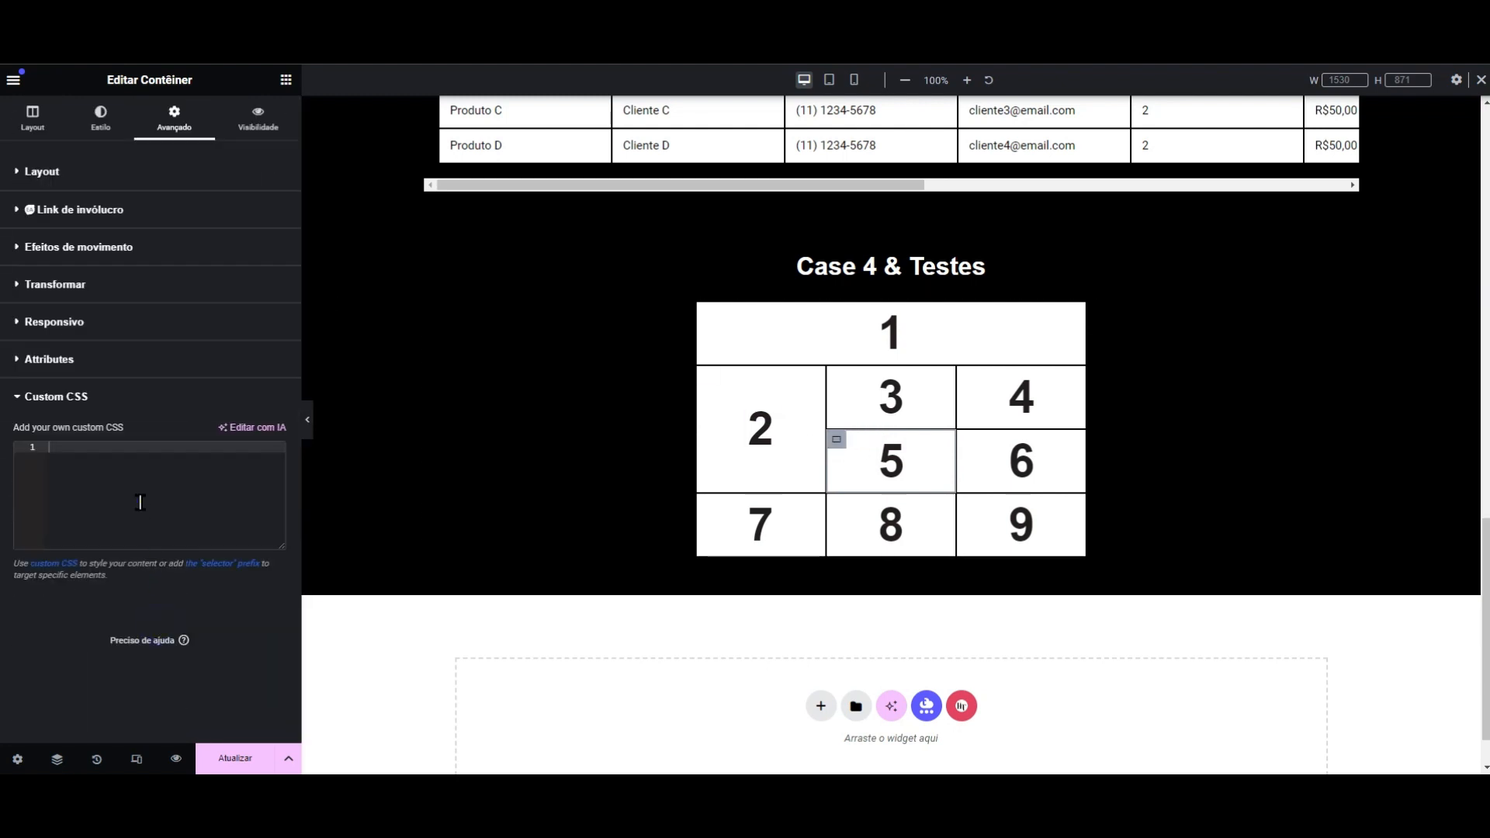
{"action": "mouse_move", "coordinate": [903, 458]}
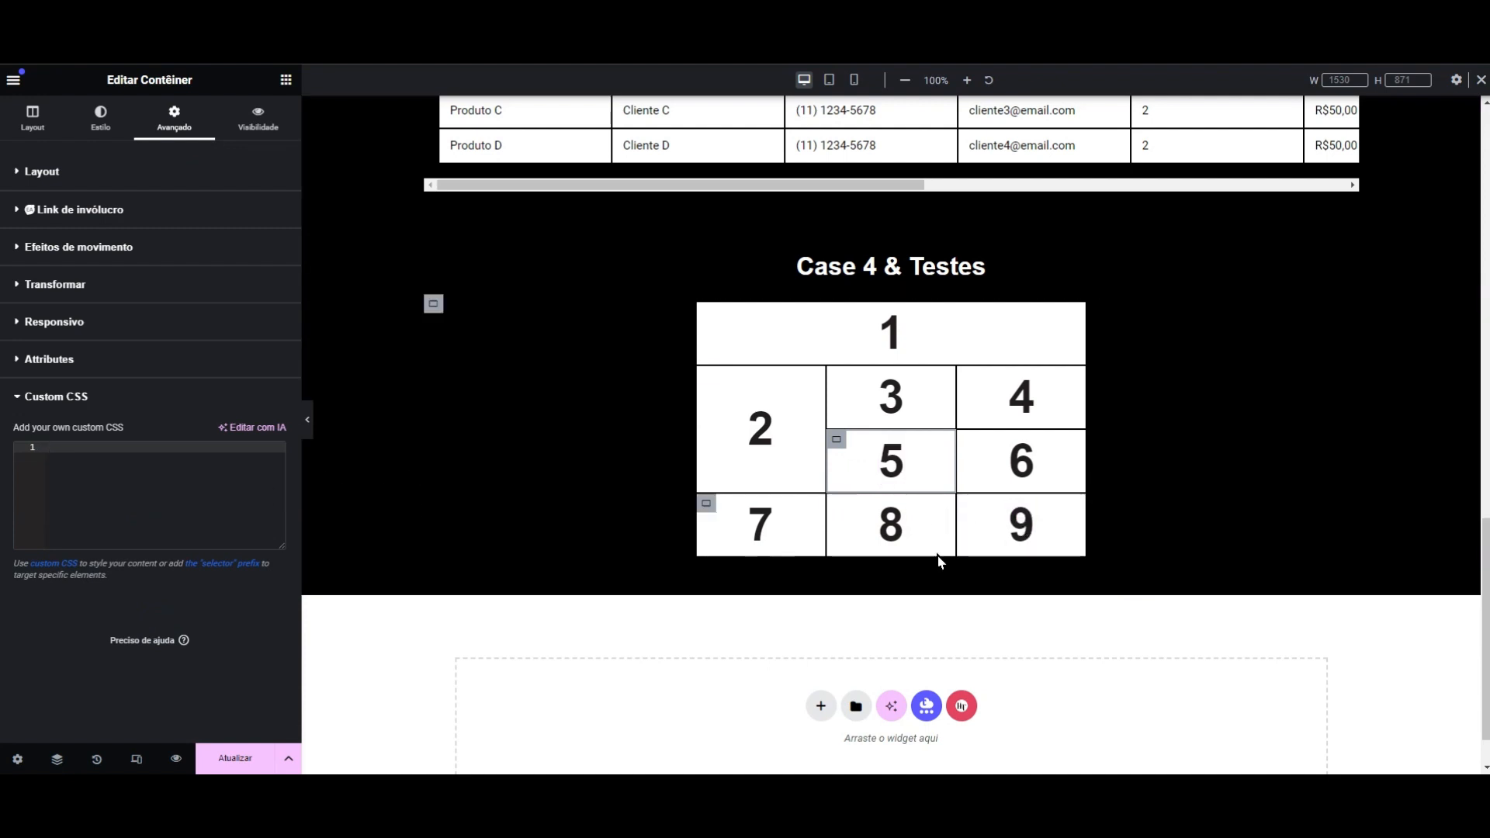
- Add a selector rule with grid-column: 3 to the custom CSS of cell 5's container
{"action": "type", "text": "s"}
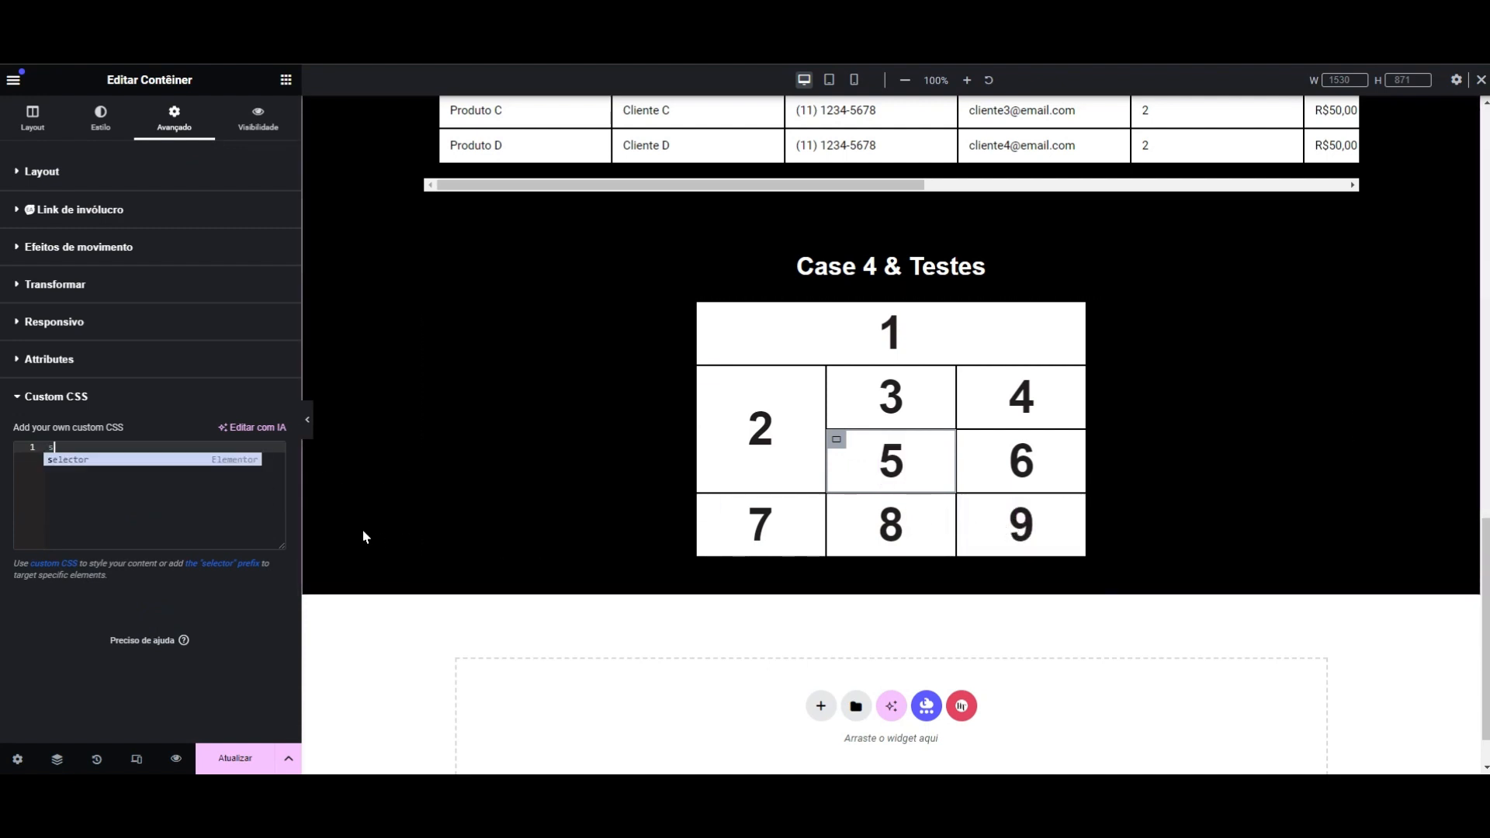
{"action": "type", "text": "elector {"}
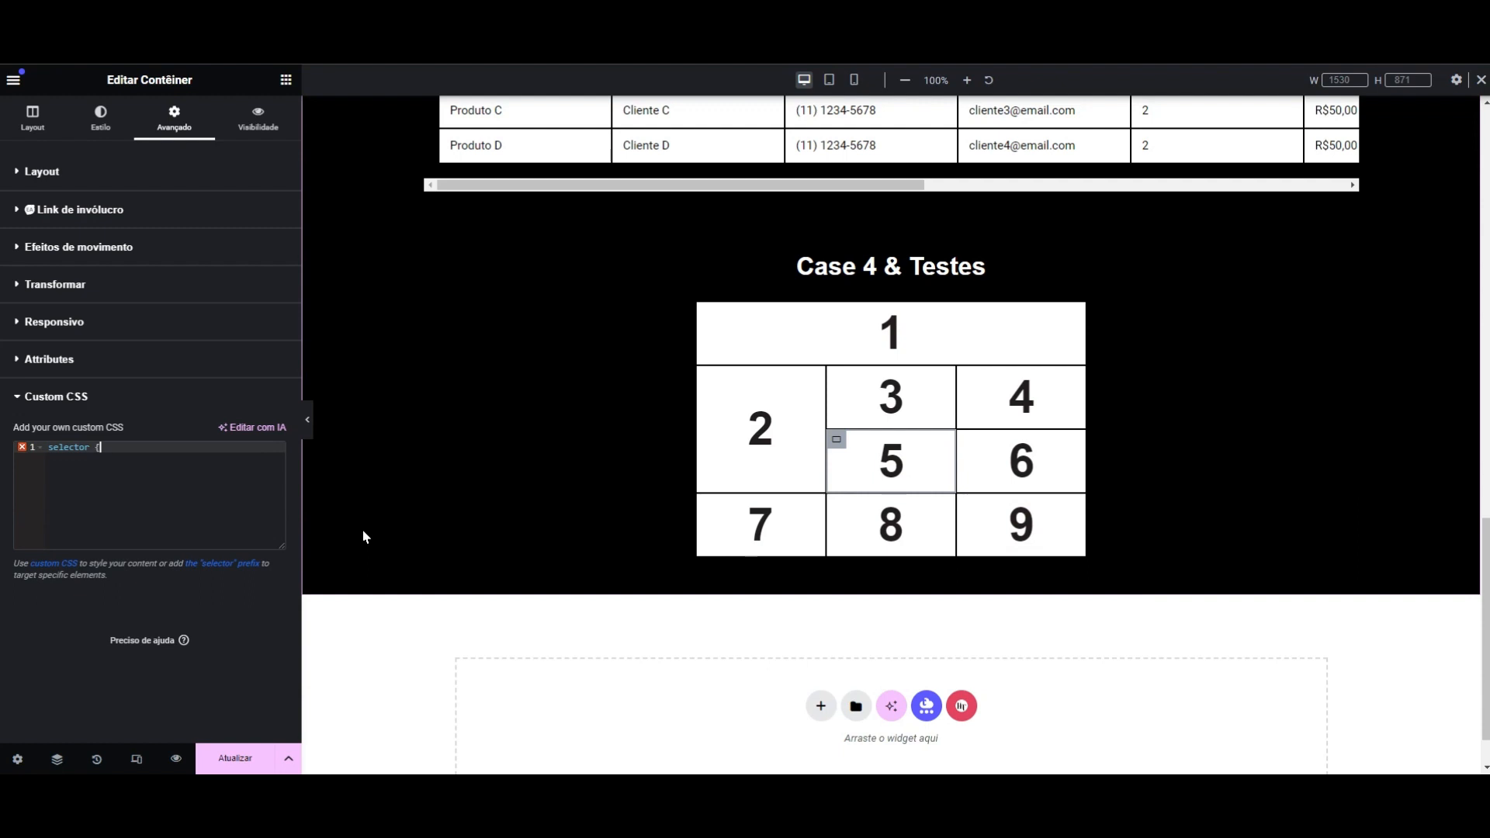
{"action": "key", "text": "Return"}
{"action": "type", "text": "grid"}
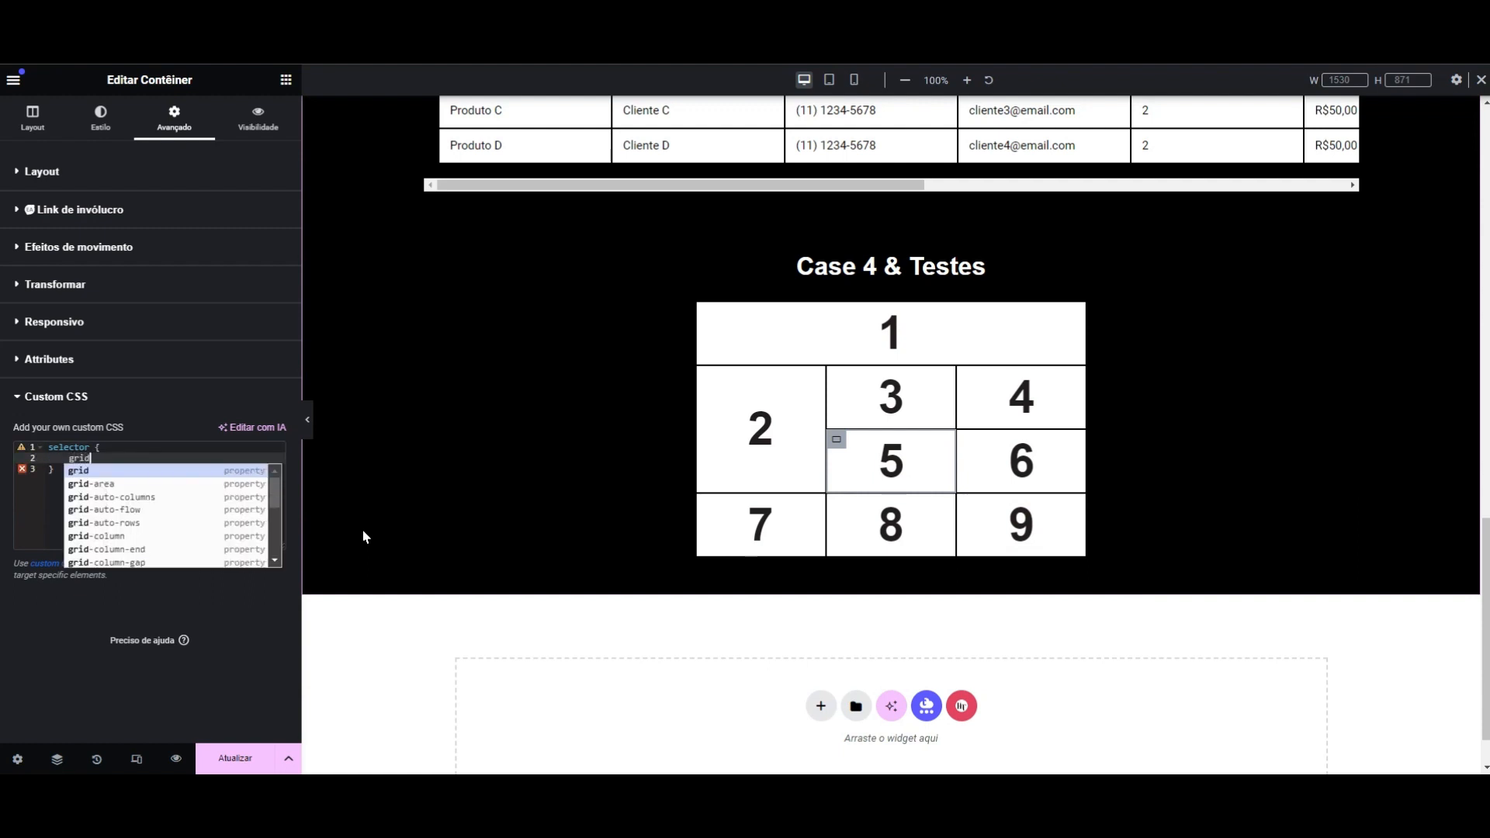
{"action": "type", "text": "-colu"}
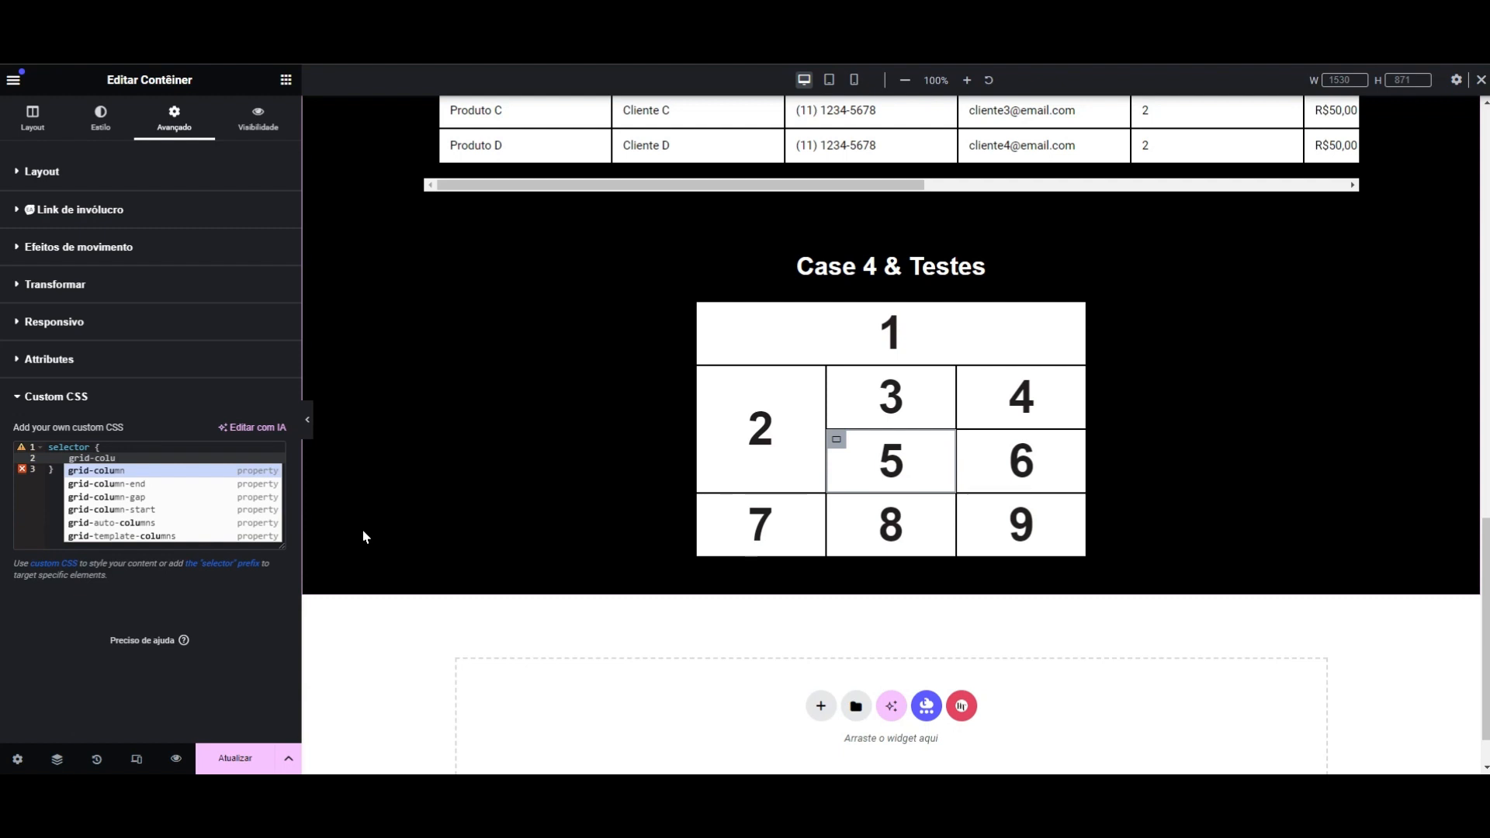
{"action": "type", "text": "mn:"}
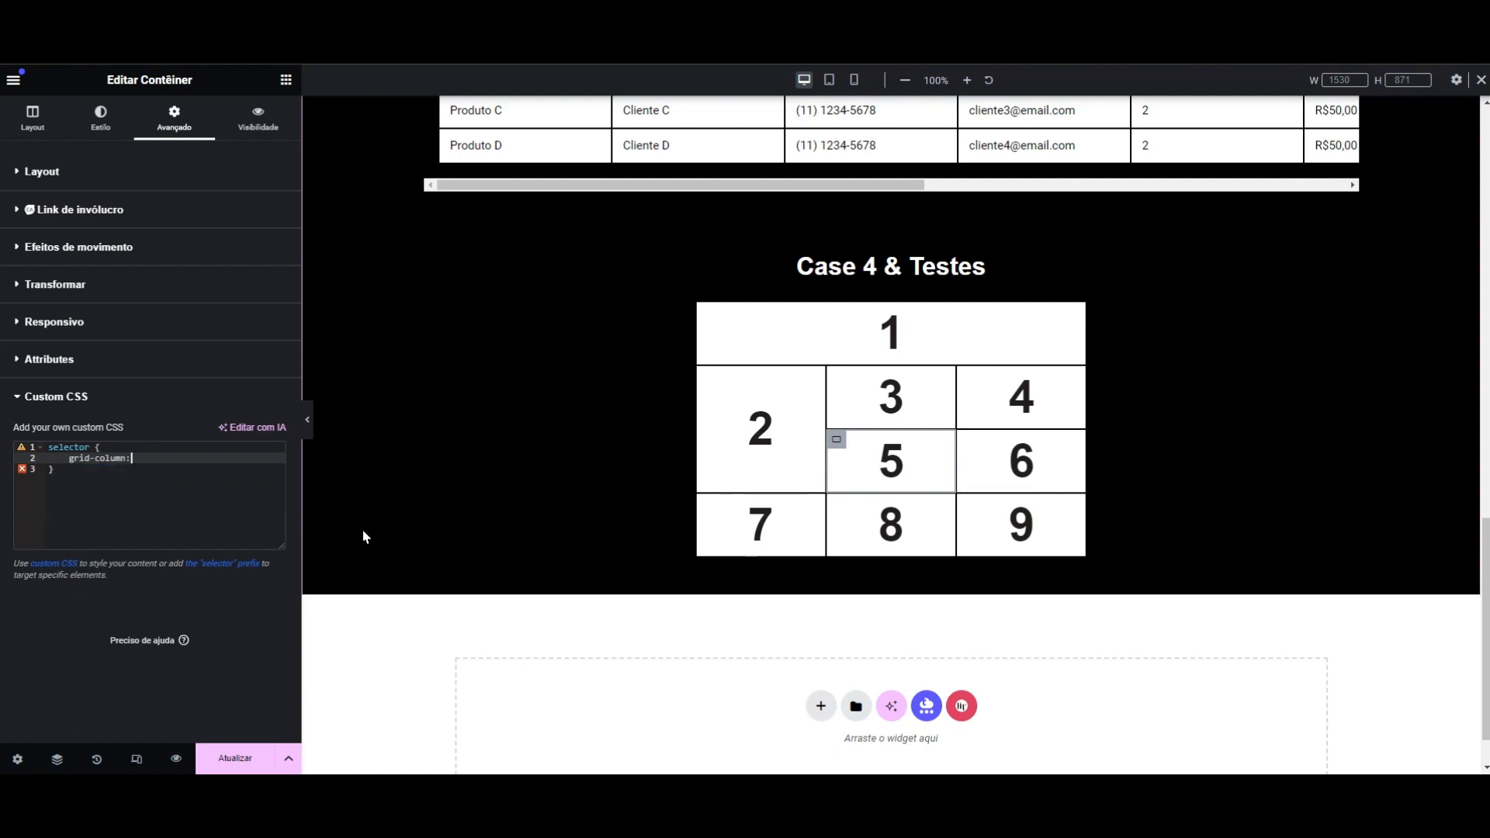
{"action": "type", "text": " ;"}
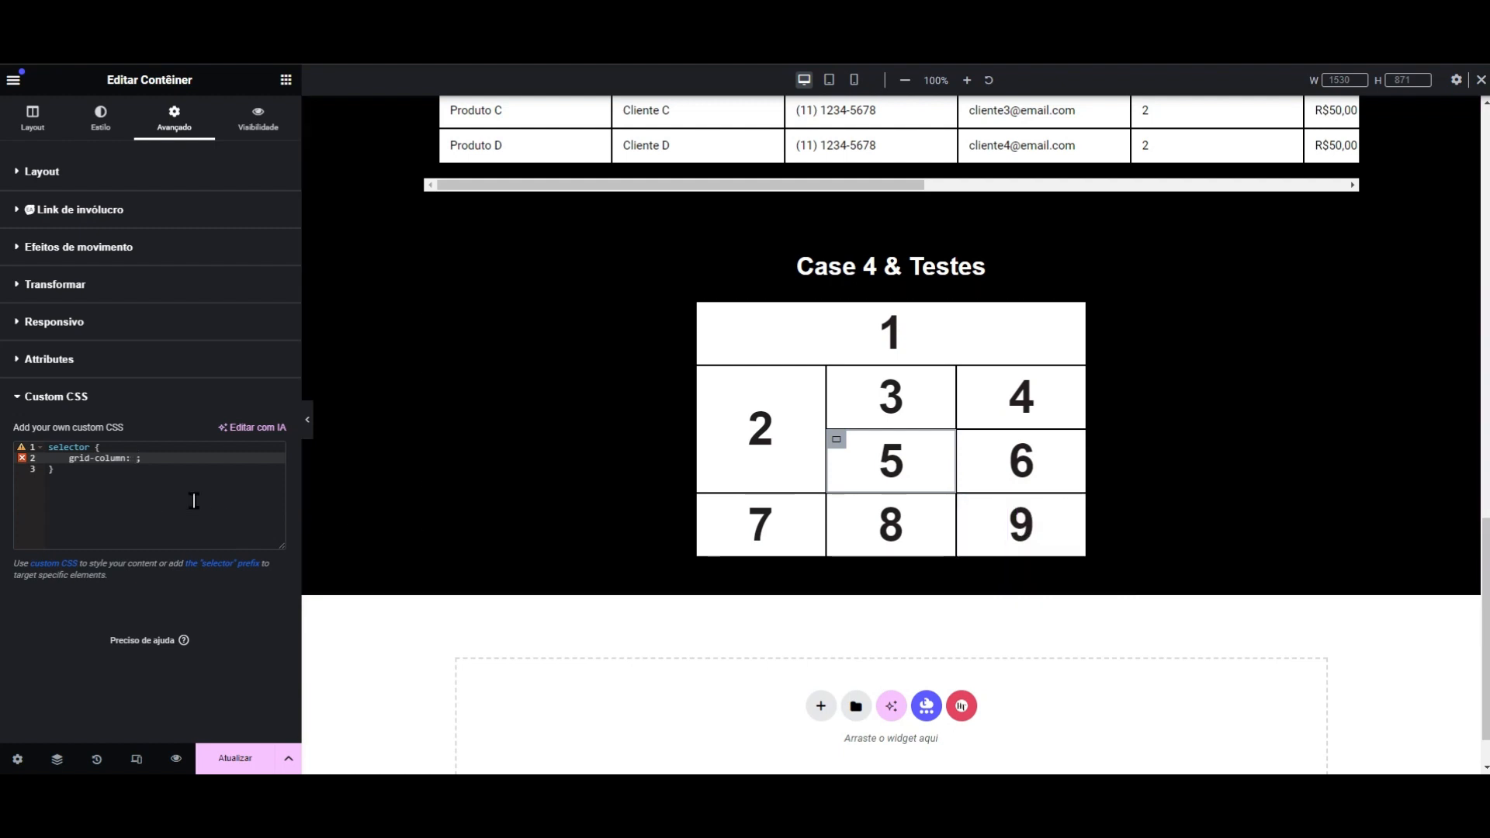
{"action": "key", "text": "BackSpace"}
{"action": "type", "text": "3;"}
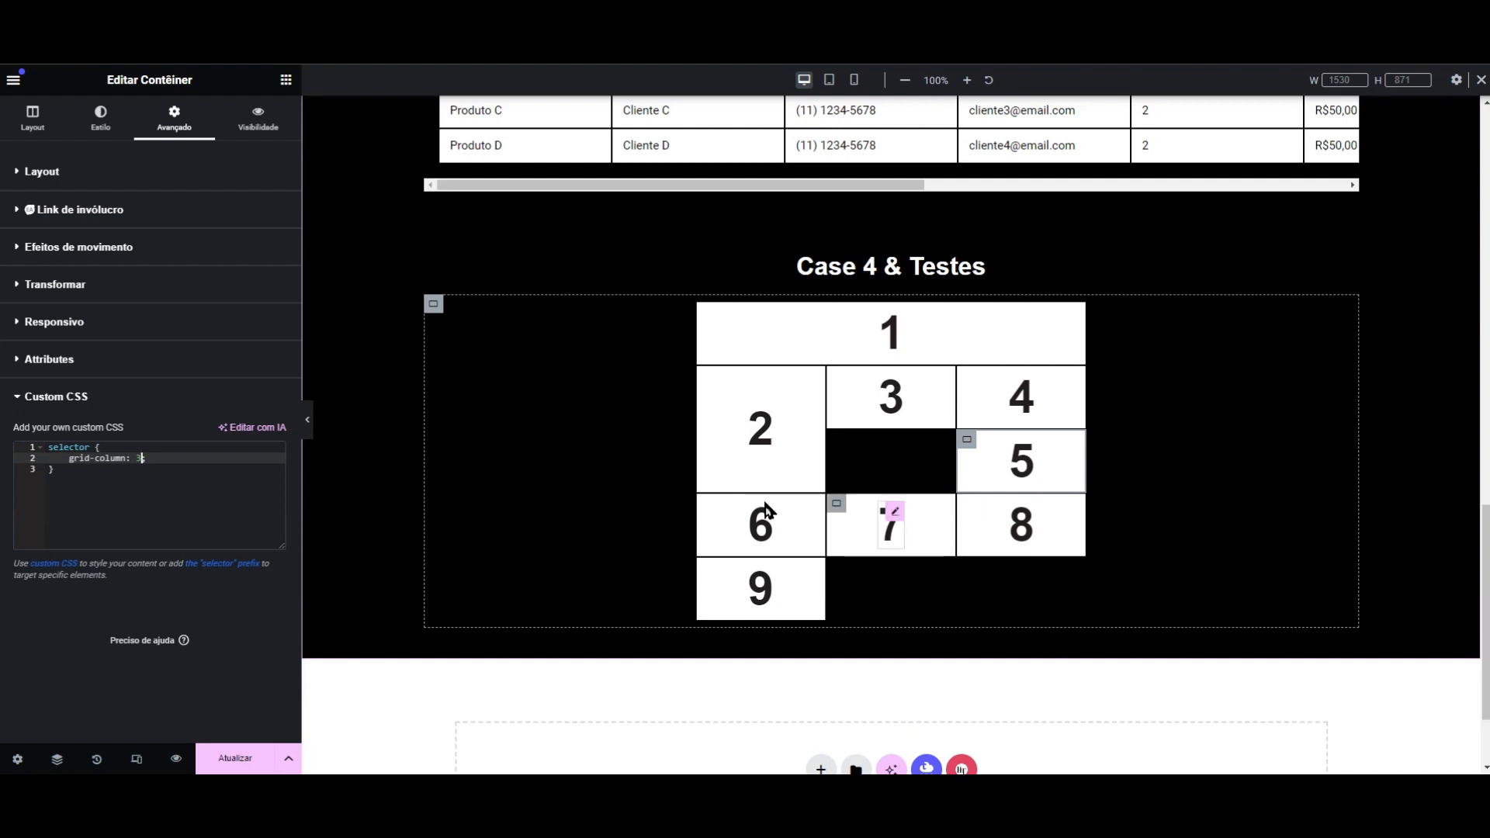
- Add grid-row: 4 below the grid-column line in the CSS rule of cell 5's container
{"action": "left_click", "coordinate": [175, 463]}
{"action": "key", "text": "Return"}
{"action": "type", "text": "grid-"}
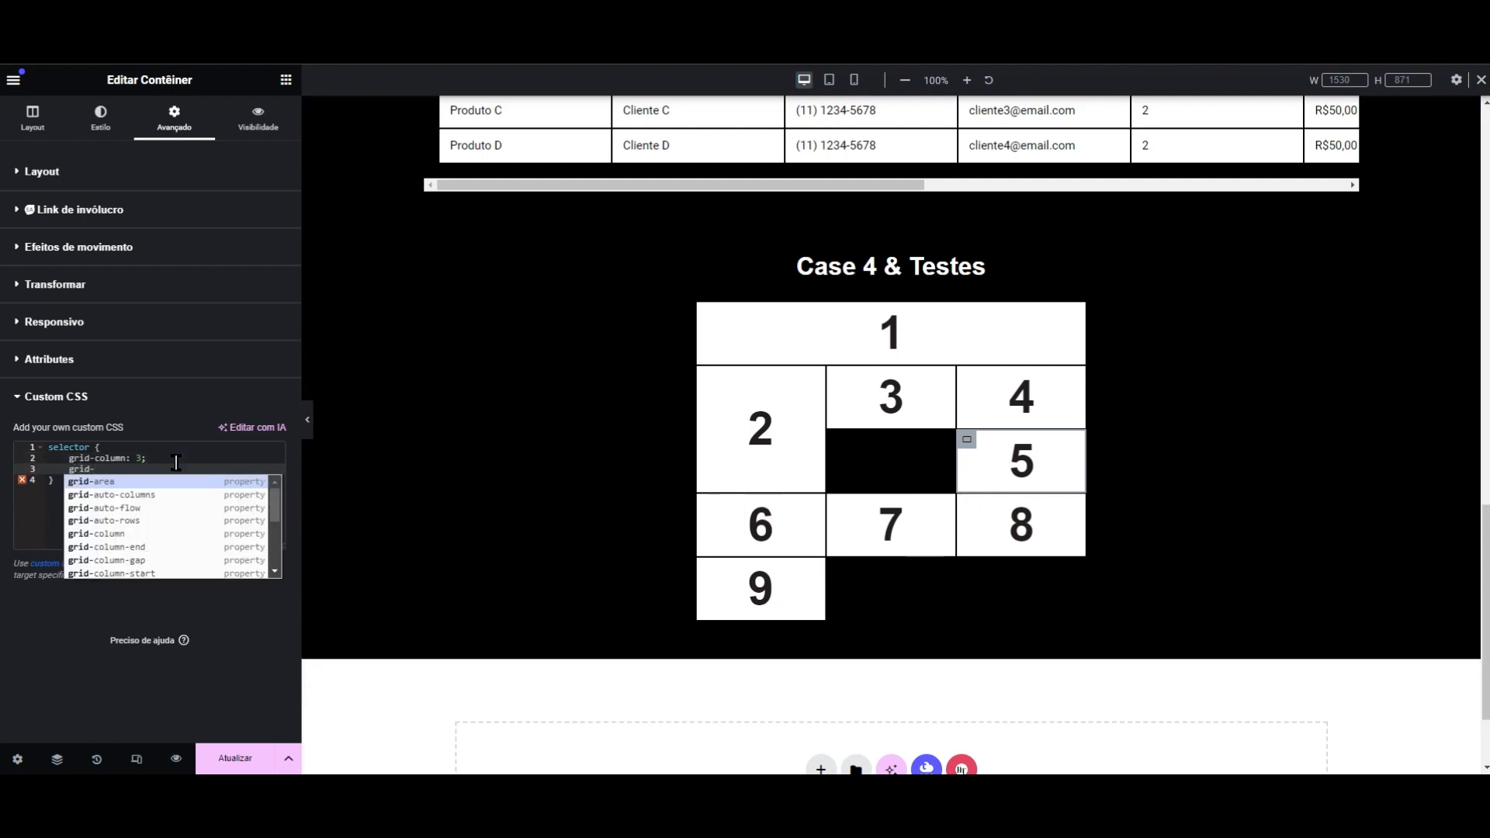
{"action": "type", "text": "row:"}
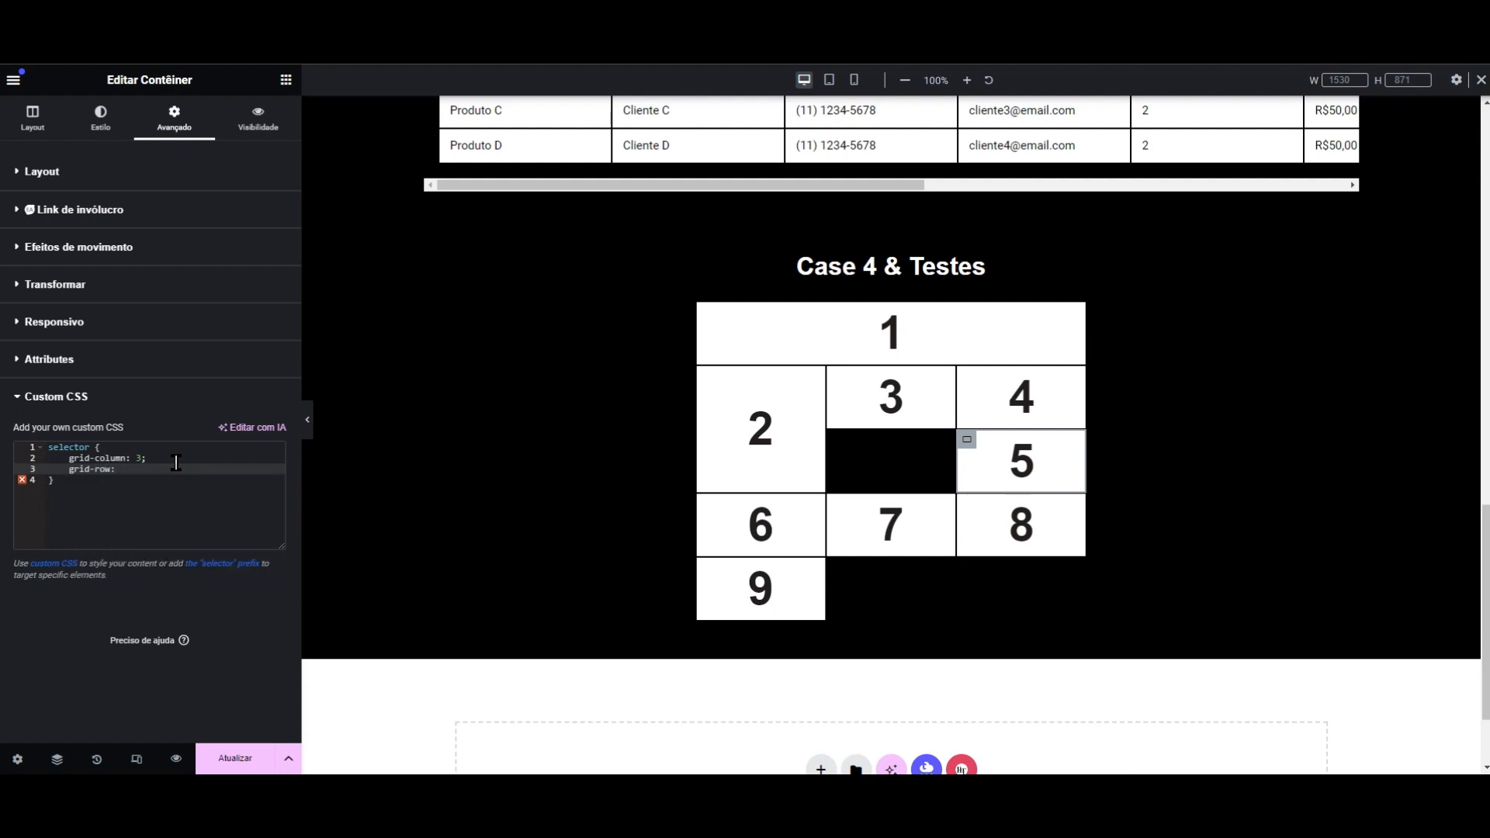
{"action": "type", "text": " 4;"}
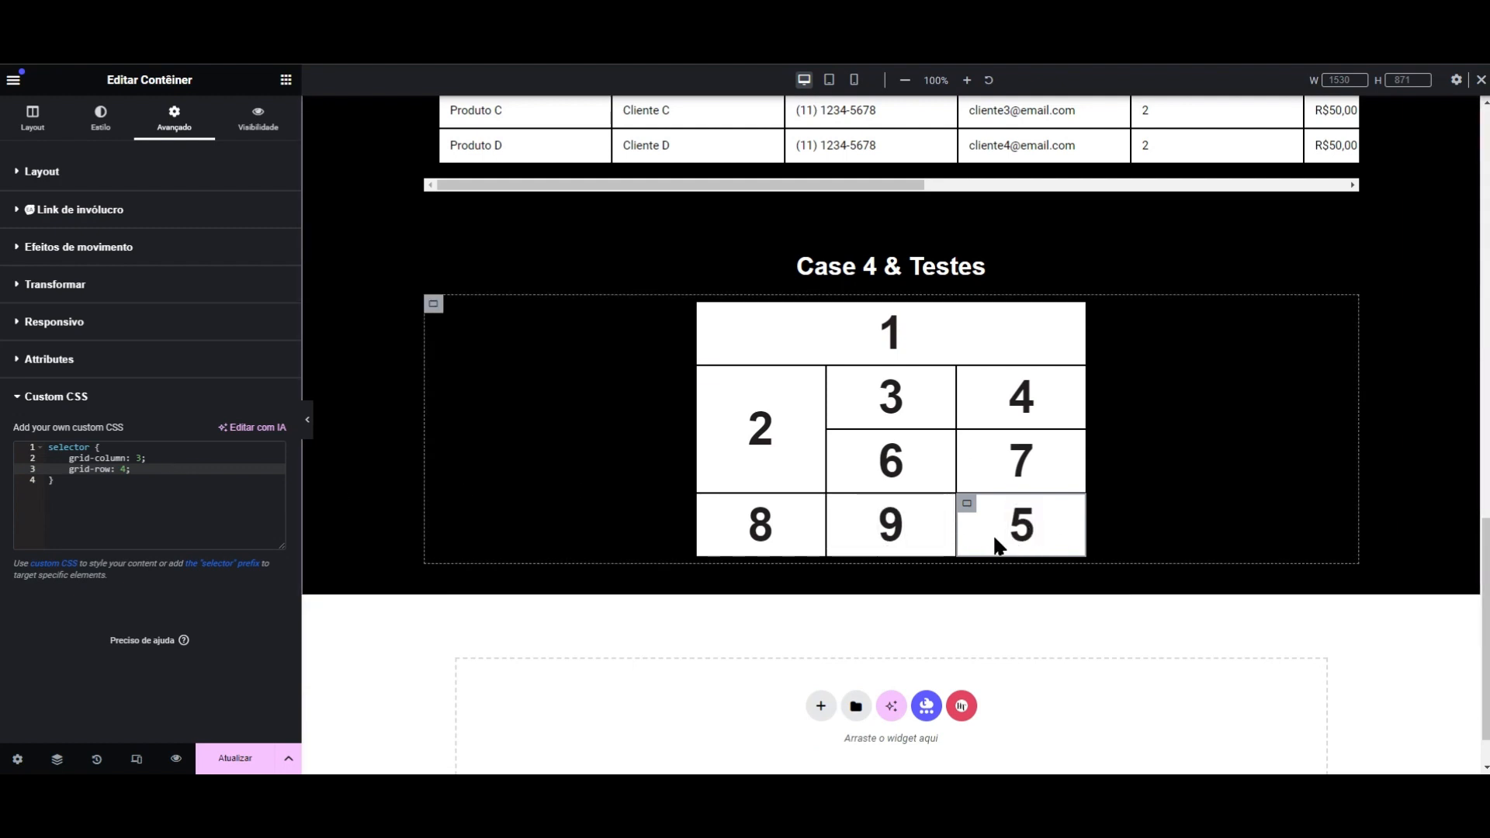
{"action": "mouse_move", "coordinate": [844, 512]}
- Make cell 5's container span two columns by setting its grid-column to 2/4
{"action": "left_click", "coordinate": [137, 458]}
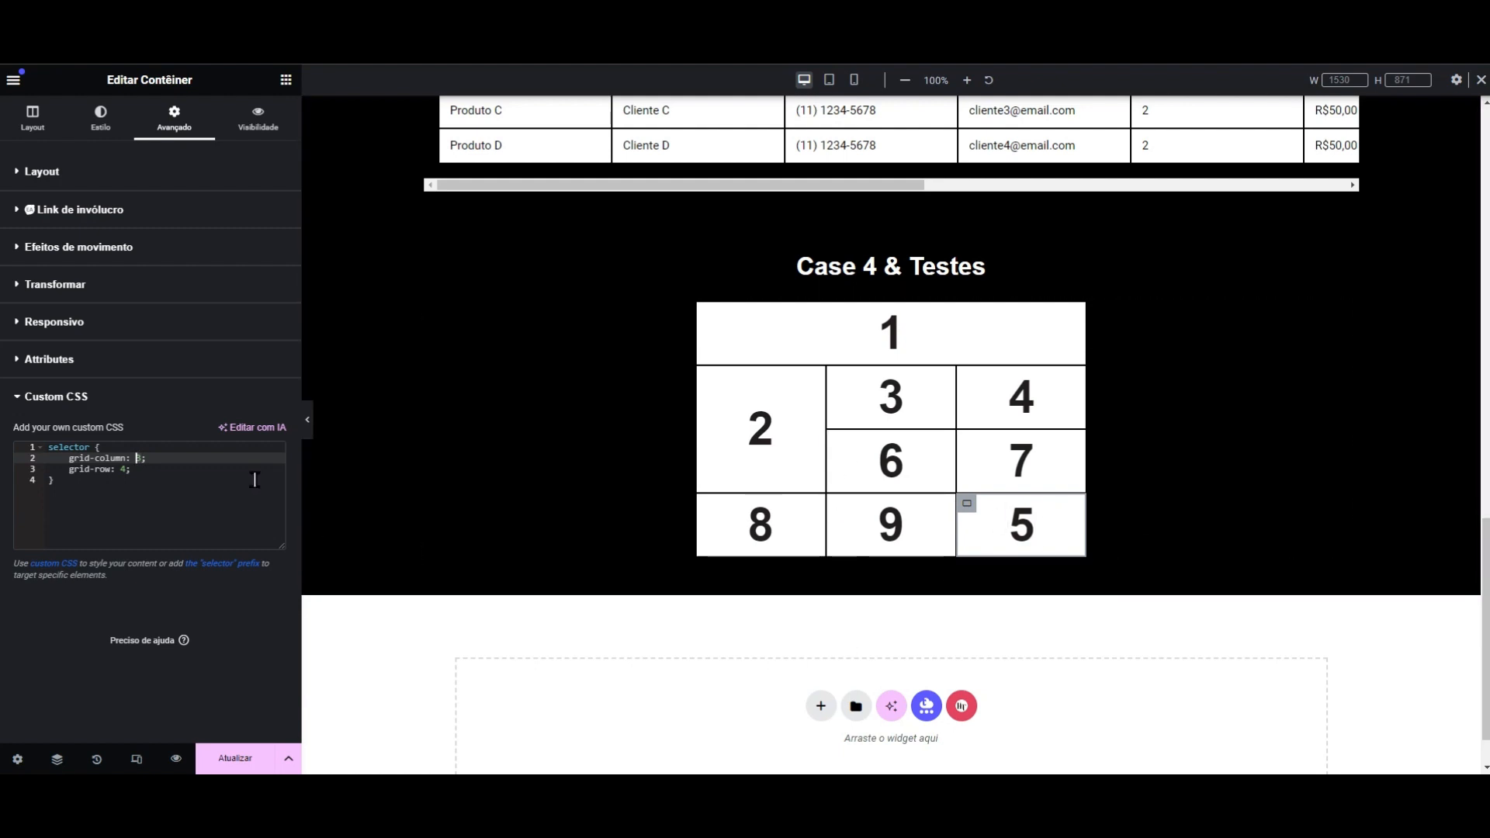
{"action": "type", "text": "2/4"}
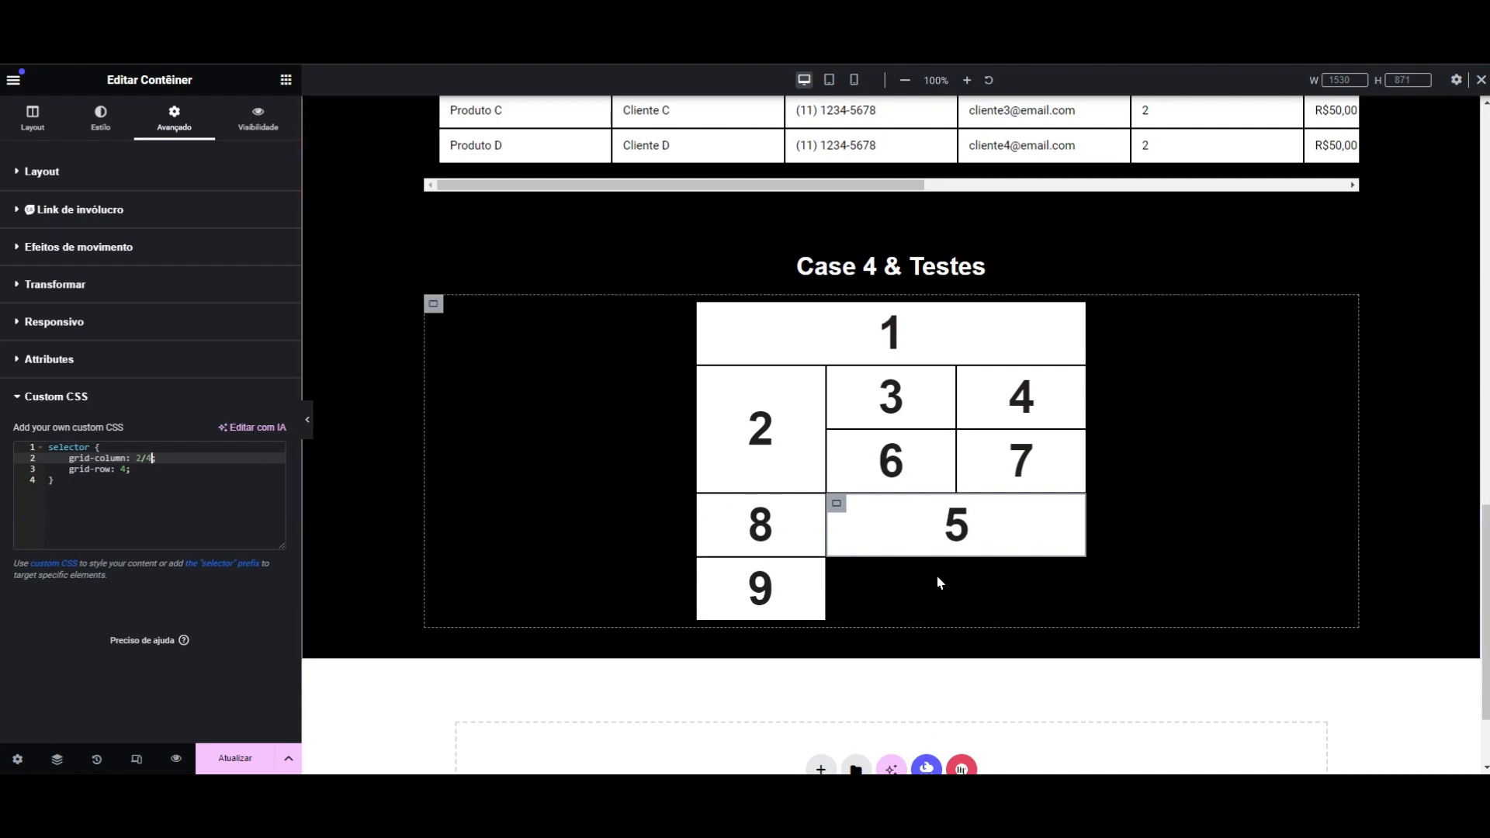
{"action": "type", "text": ";"}
{"action": "left_click", "coordinate": [218, 487]}
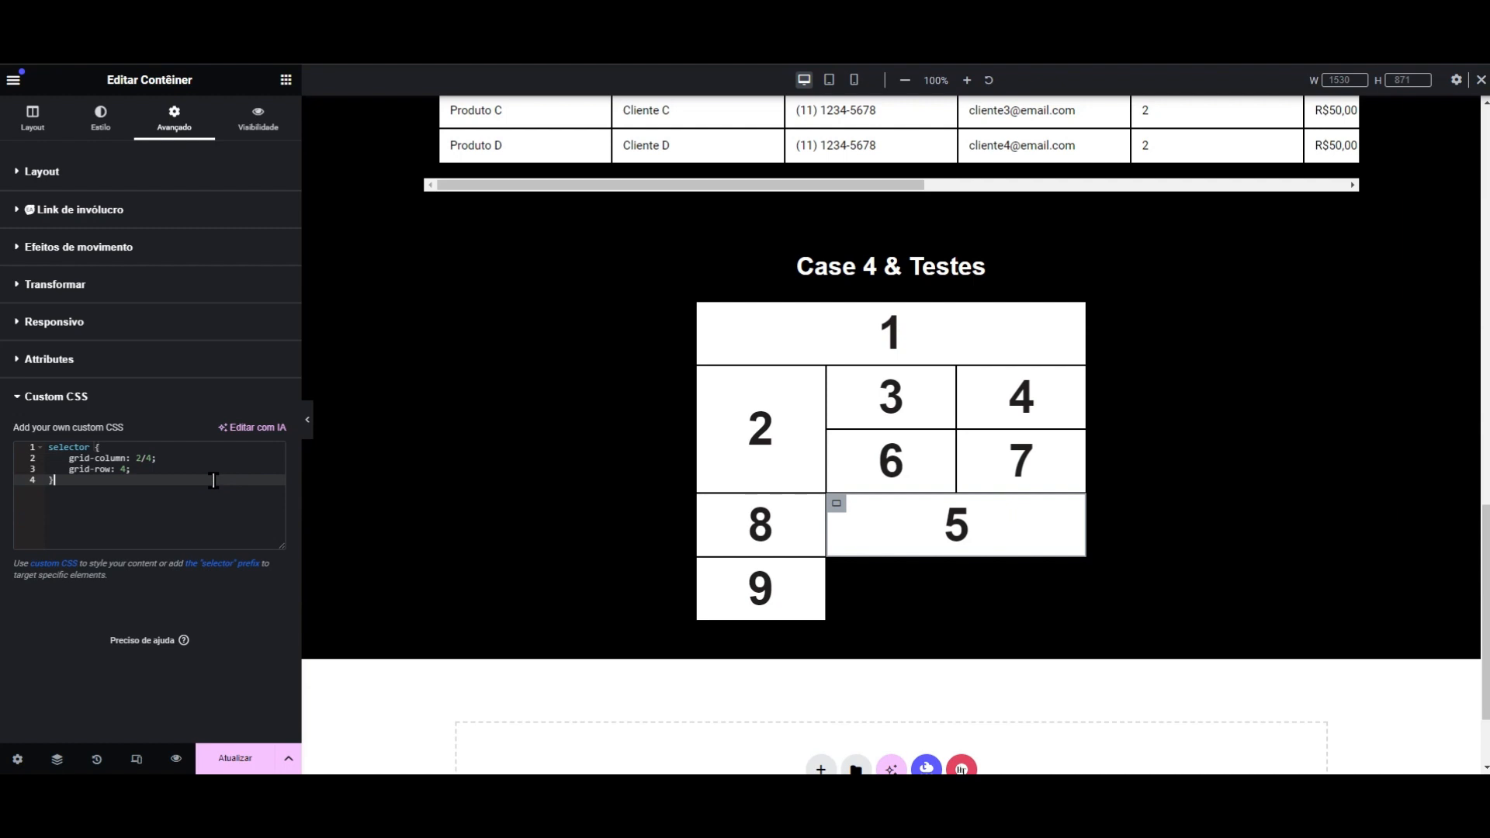
- Open the custom CSS editor of the Produto header cell's container in the Case 3 table
{"action": "scroll", "coordinate": [658, 419], "scroll_direction": "up", "scroll_amount": 4}
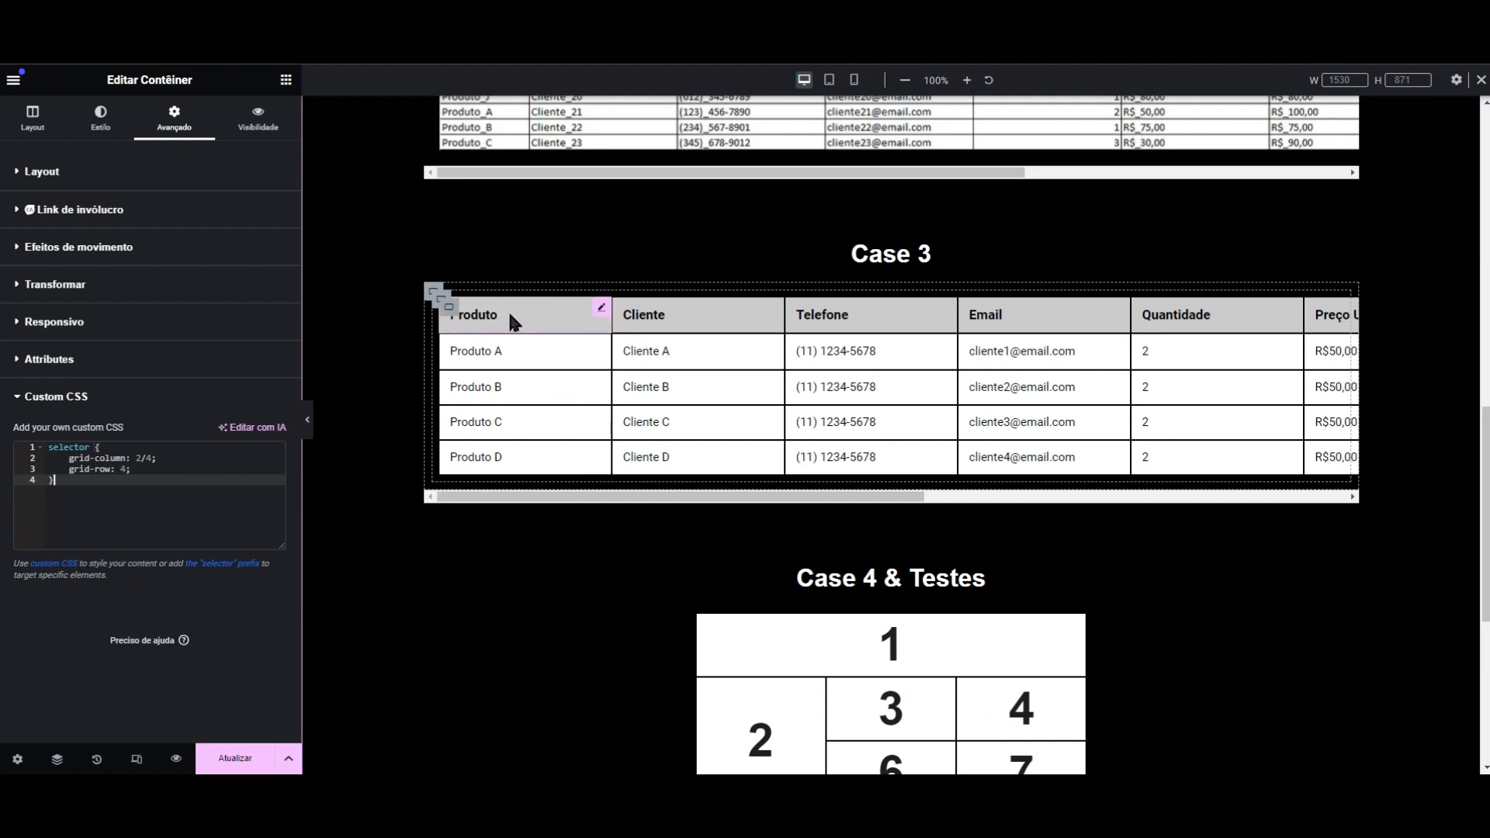
{"action": "left_click", "coordinate": [453, 313]}
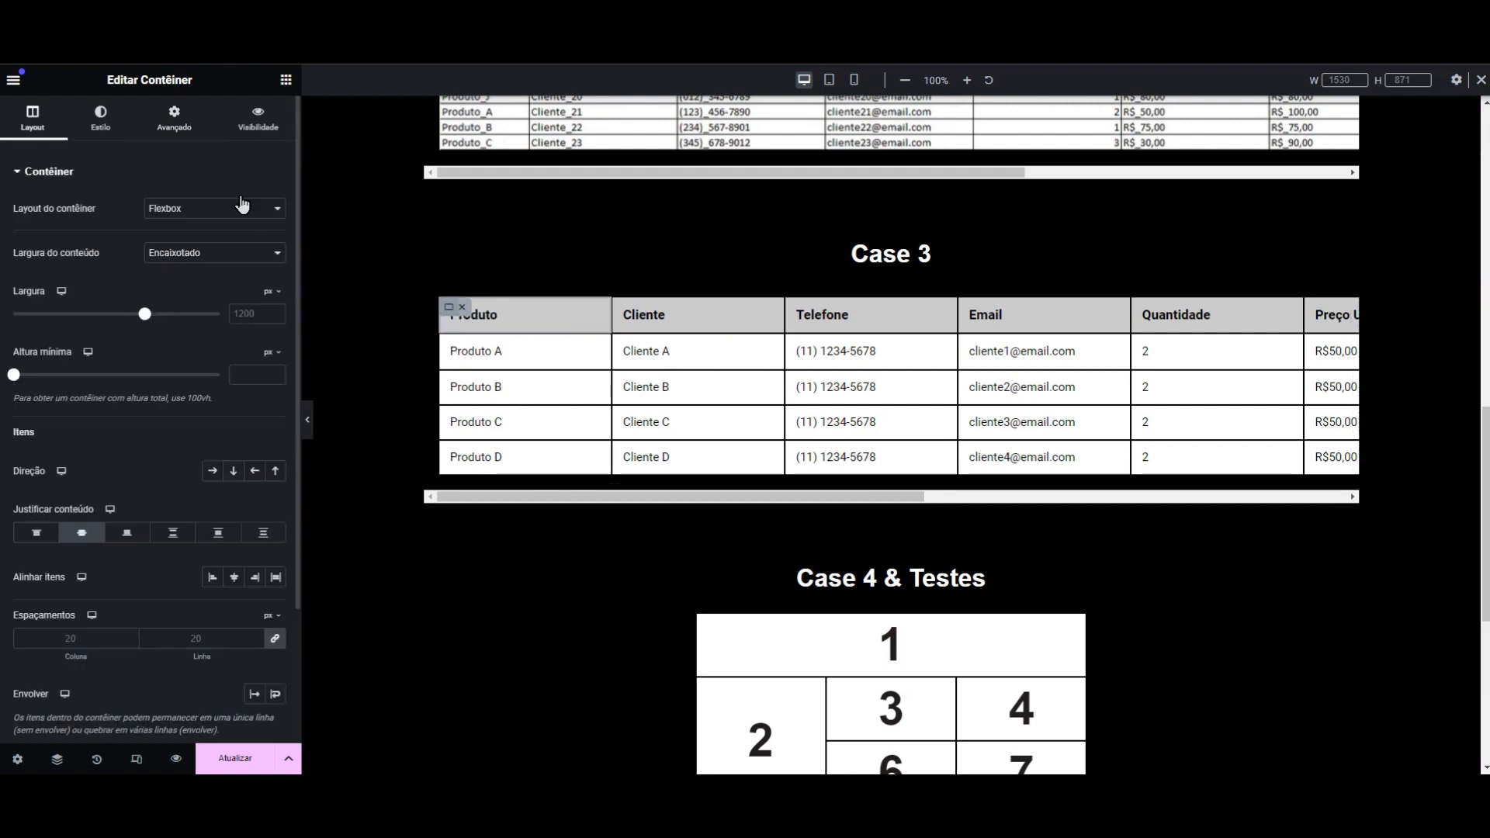
{"action": "left_click", "coordinate": [173, 118]}
{"action": "scroll", "coordinate": [147, 574], "scroll_direction": "down", "scroll_amount": 3}
{"action": "left_click", "coordinate": [147, 629]}
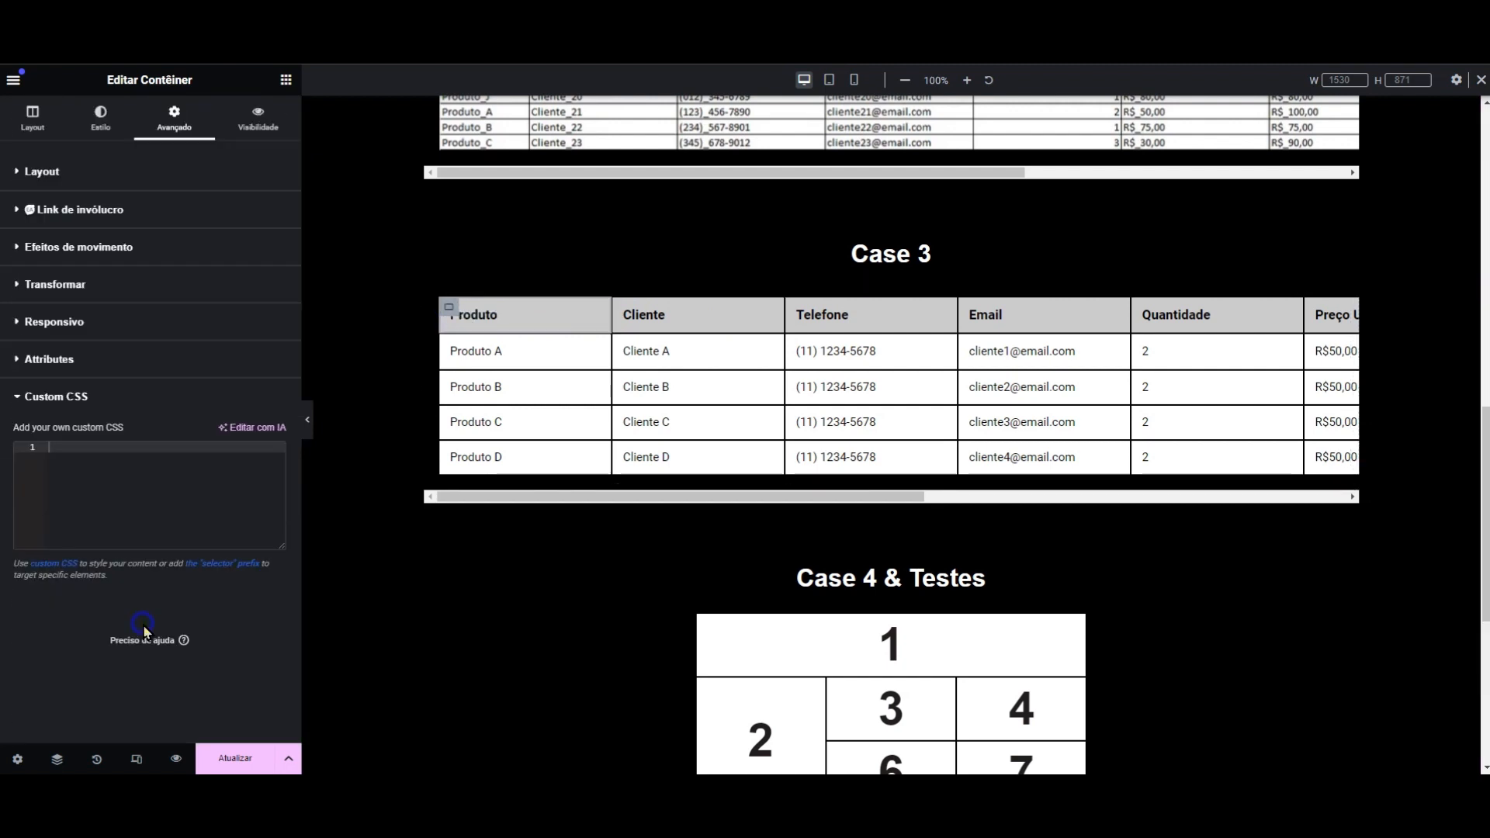
{"action": "left_click", "coordinate": [144, 470]}
- Add a selector rule with grid-column: 1/3 to the Produto header cell's container
{"action": "type", "text": "sel"}
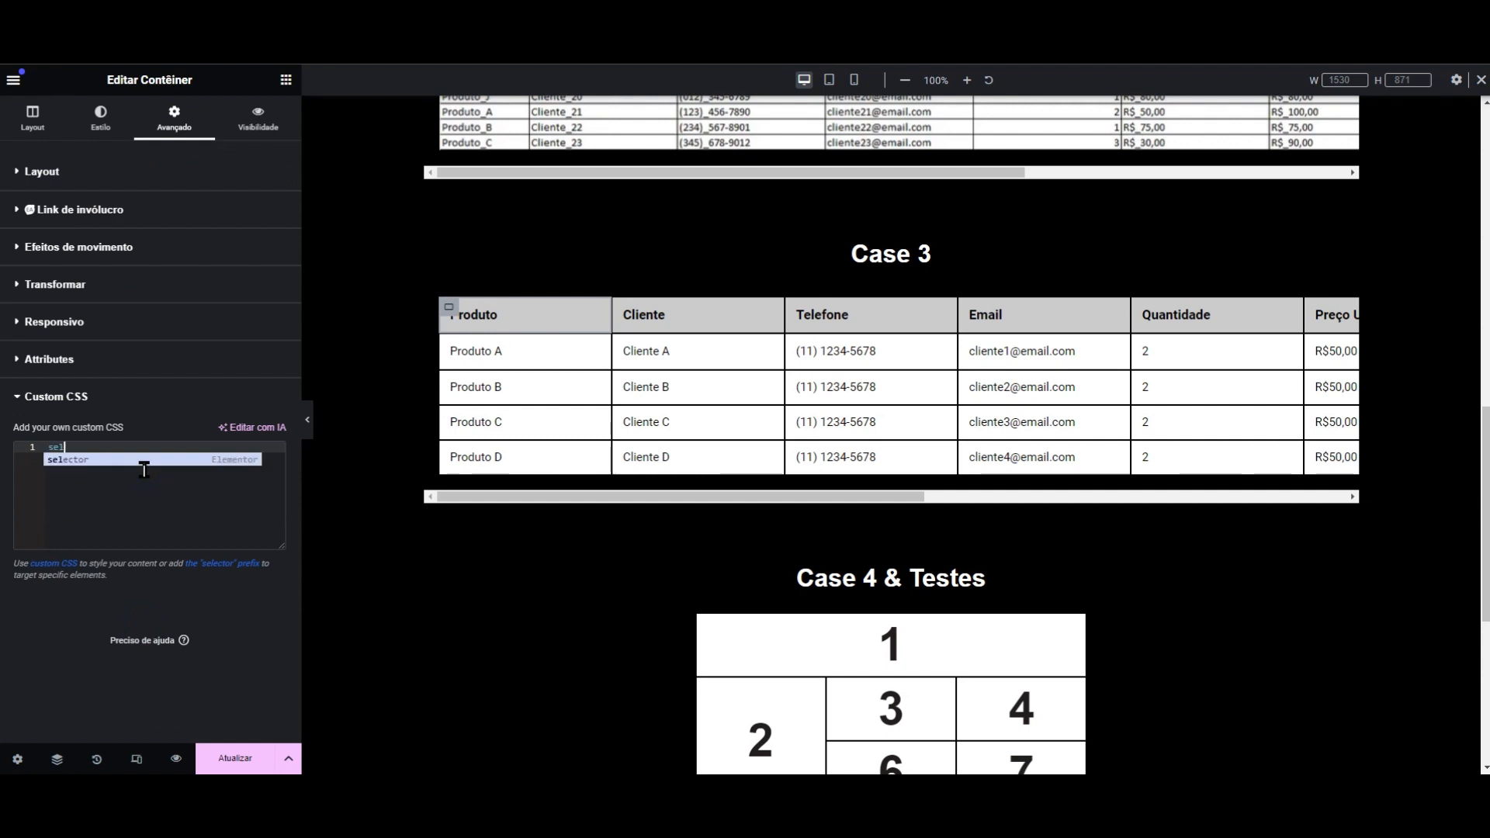
{"action": "type", "text": "ector {"}
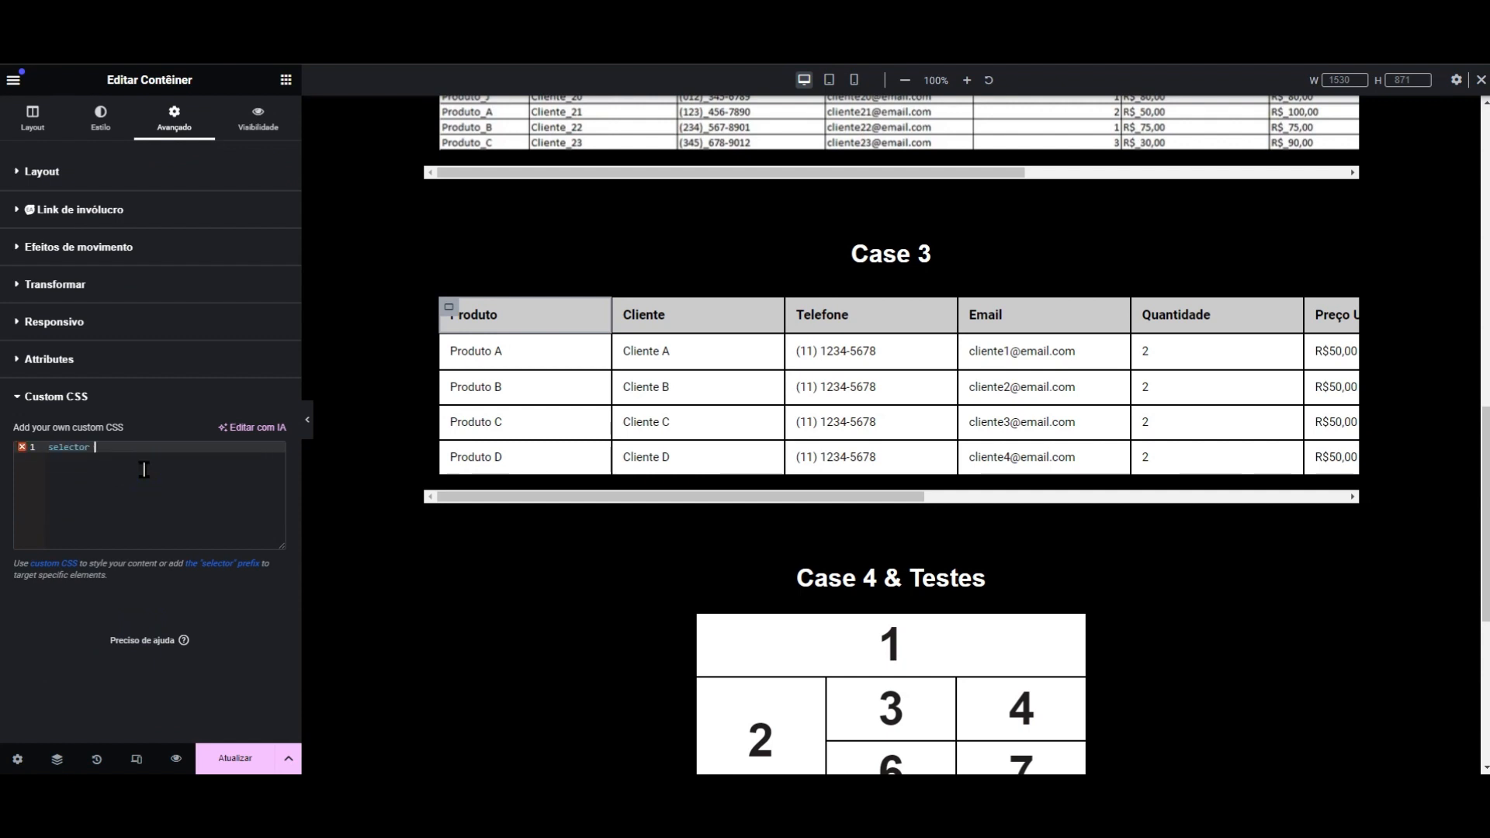
{"action": "key", "text": "Return"}
{"action": "type", "text": "grid"}
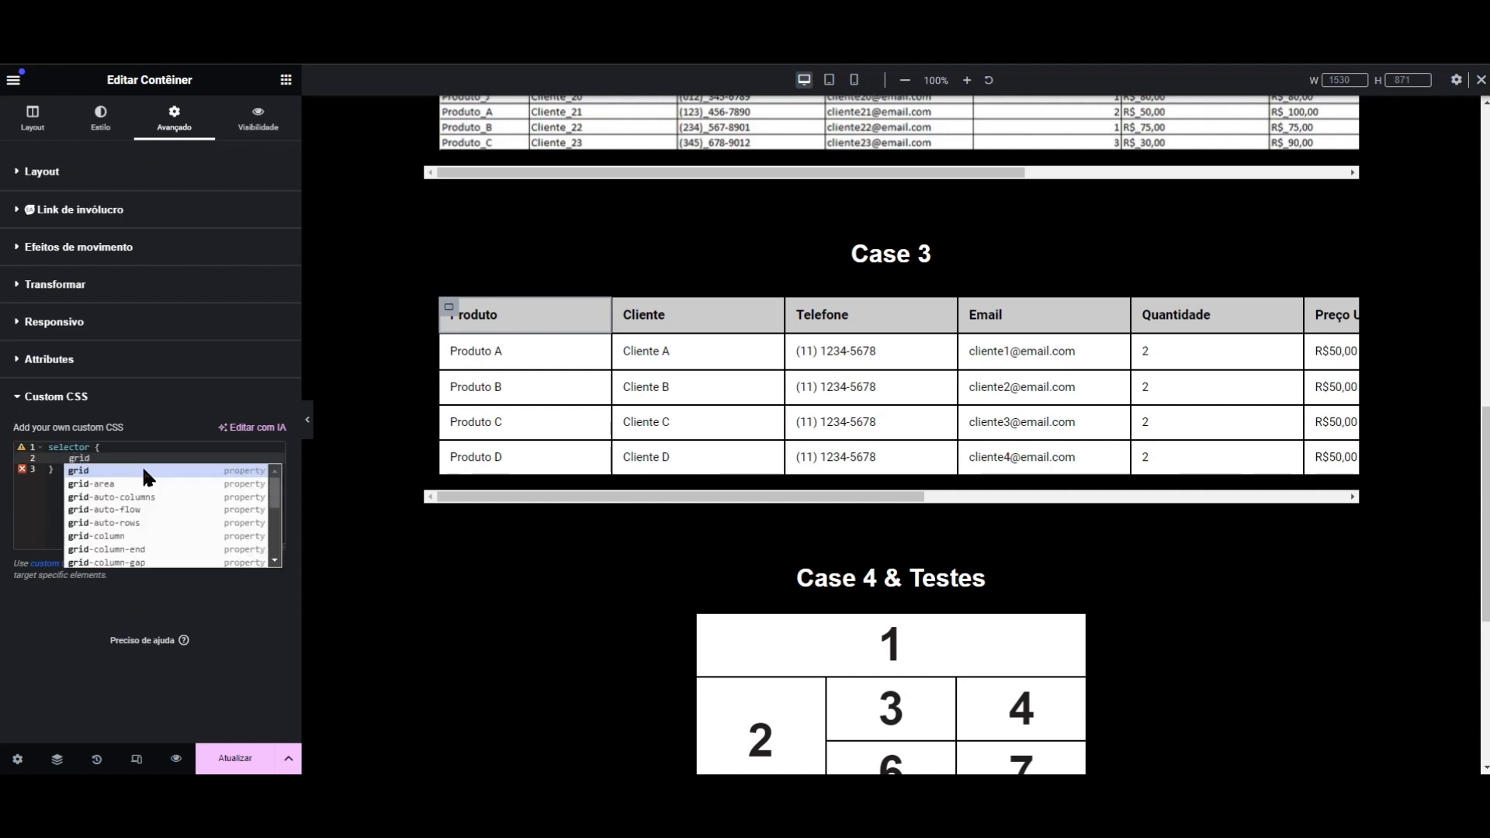
{"action": "type", "text": "-"}
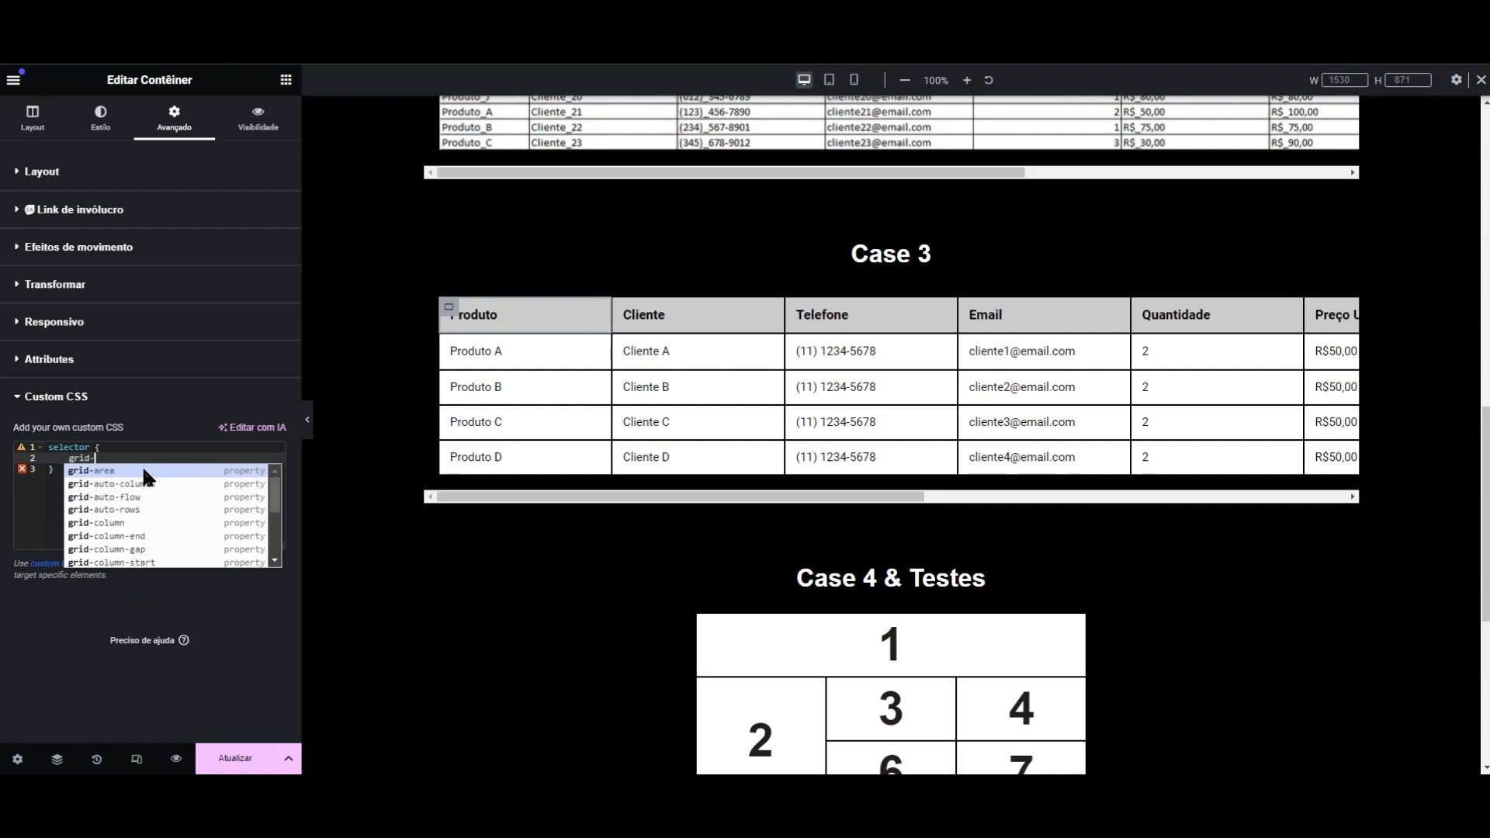
{"action": "type", "text": "col"}
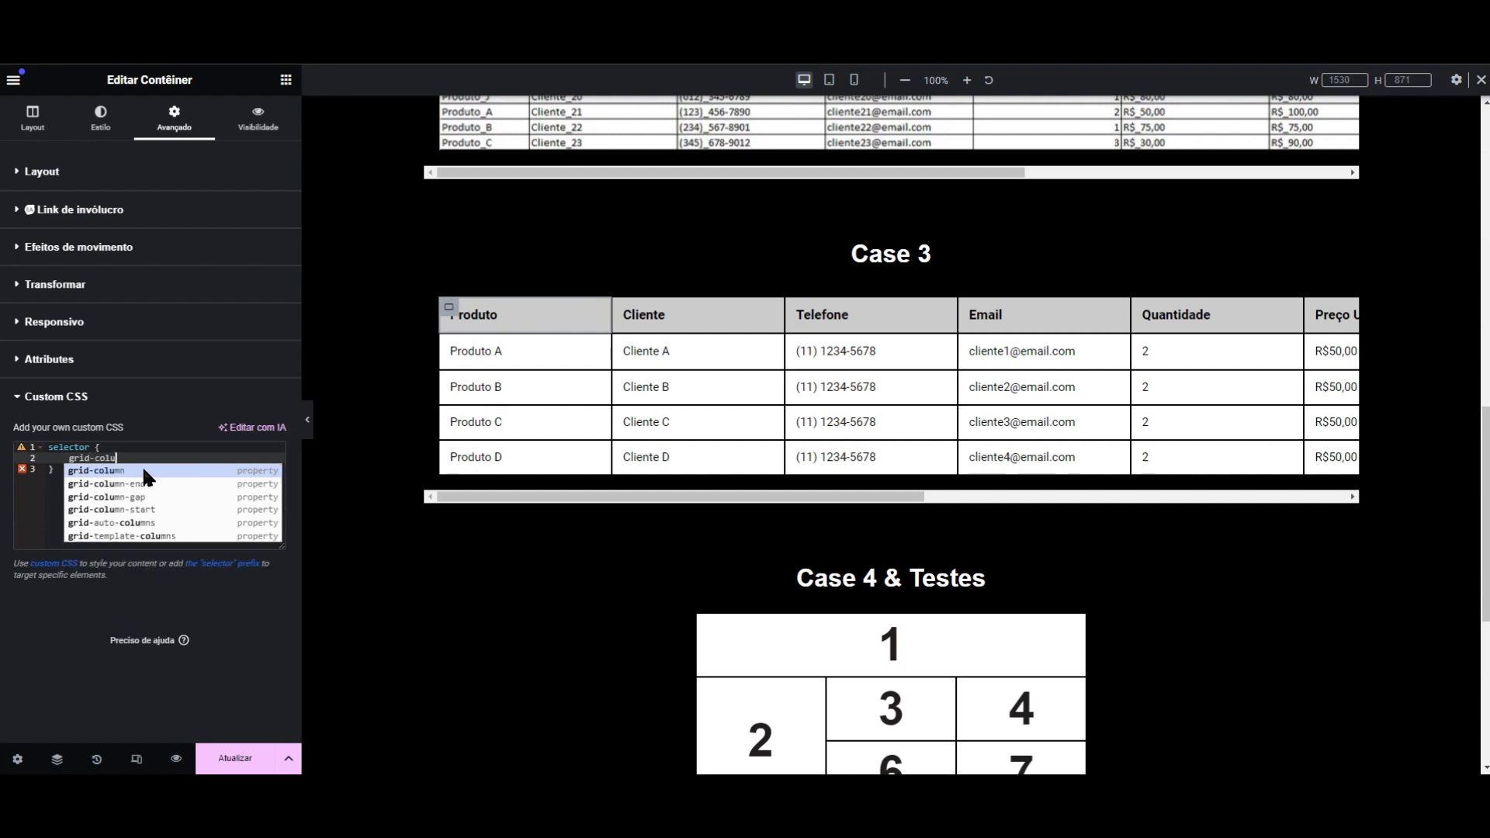
{"action": "type", "text": "u"}
{"action": "key", "text": "Return"}
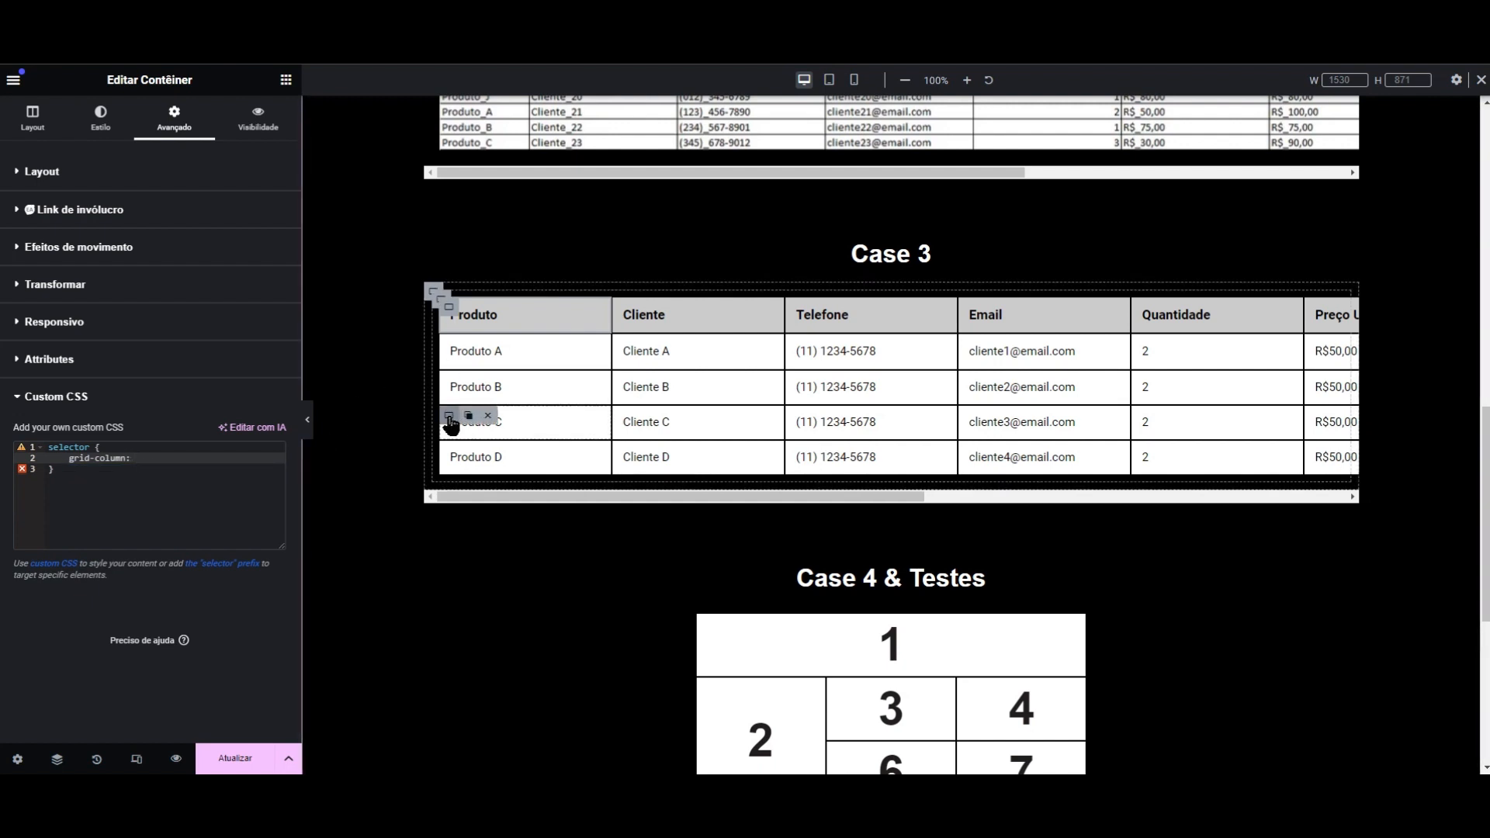
{"action": "type", "text": "1"}
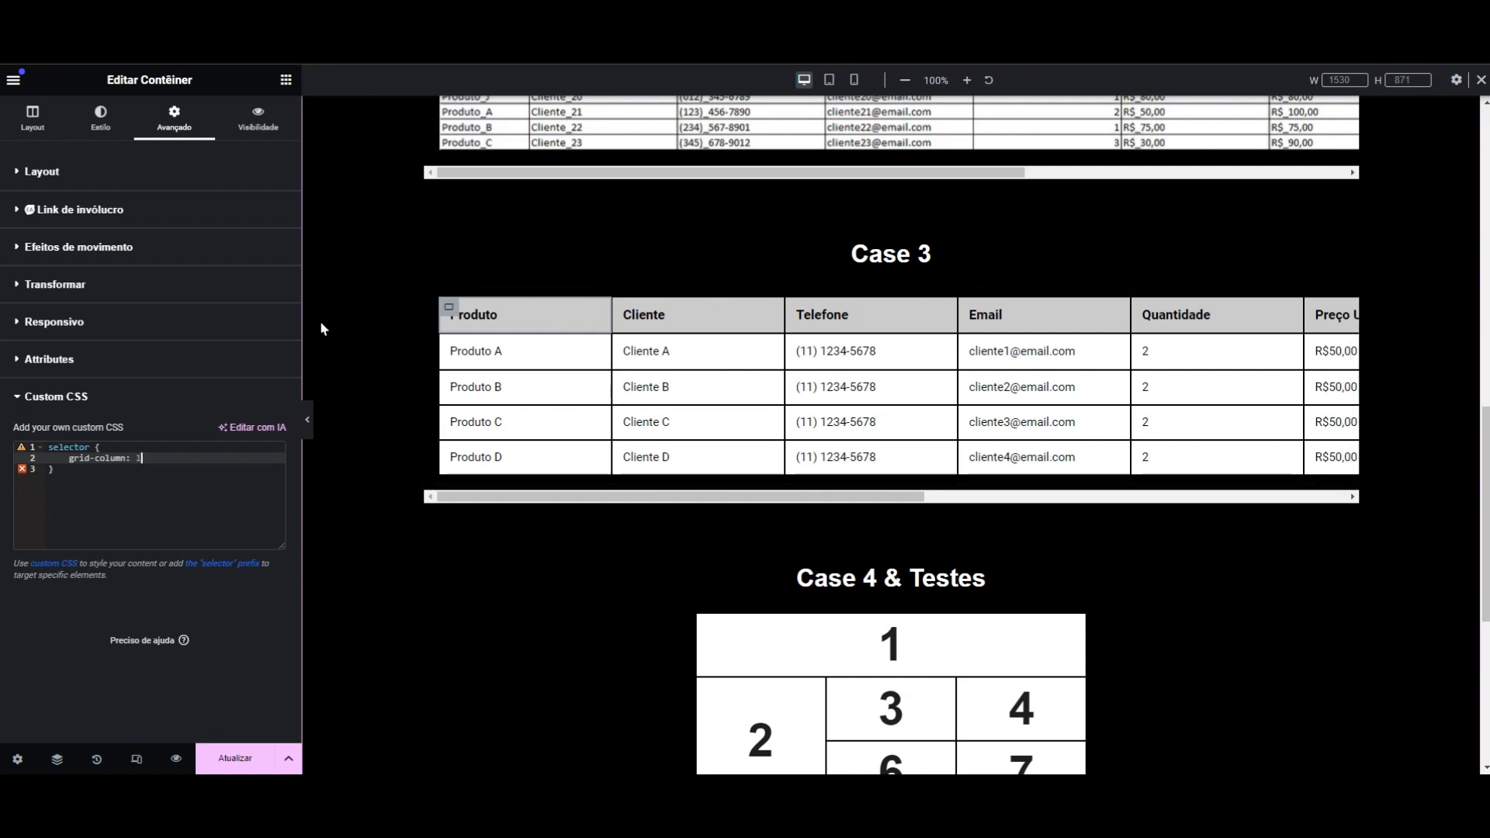
{"action": "type", "text": "/3"}
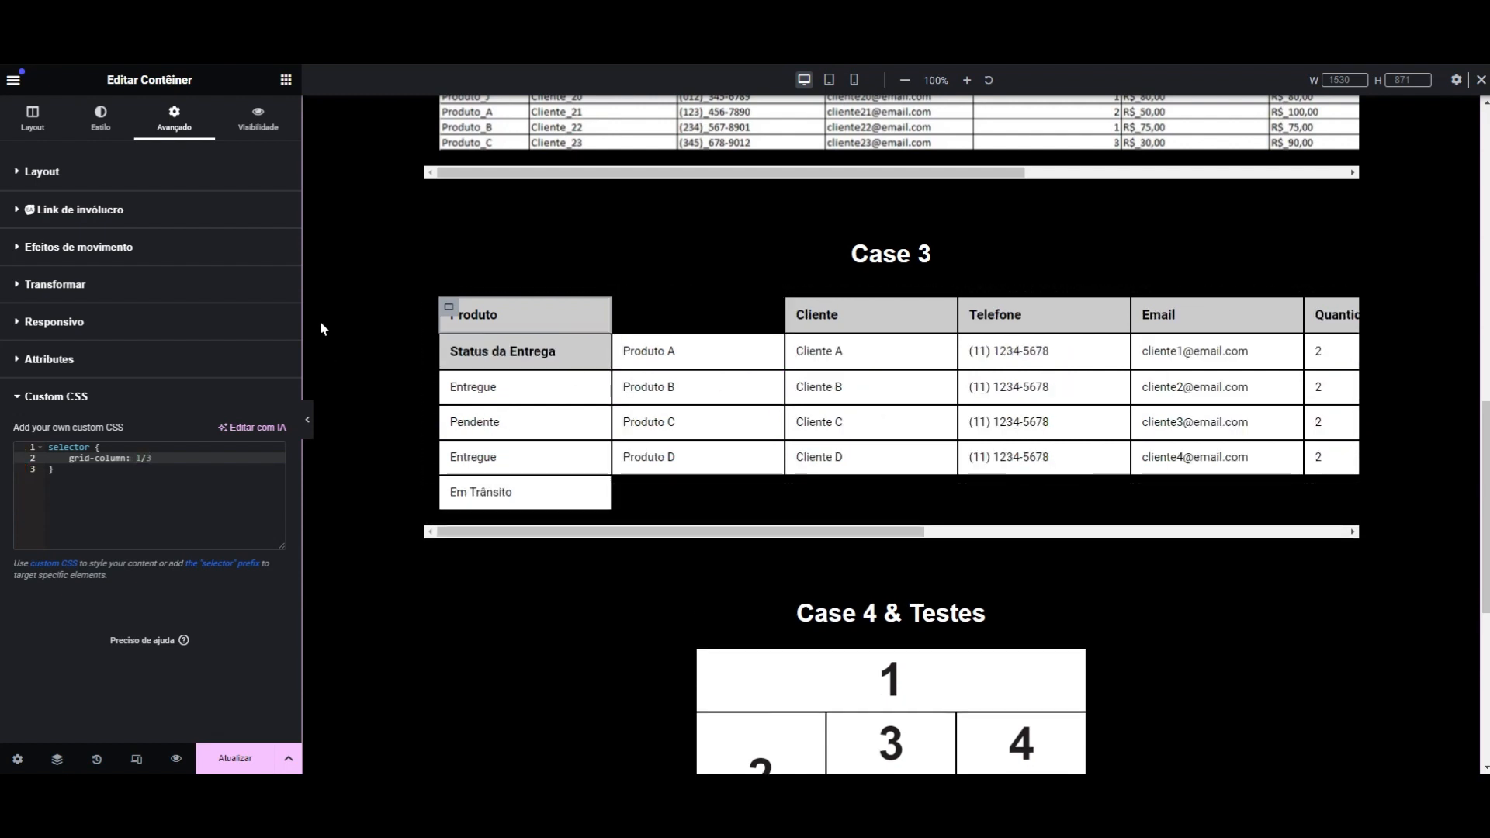
{"action": "type", "text": ";"}
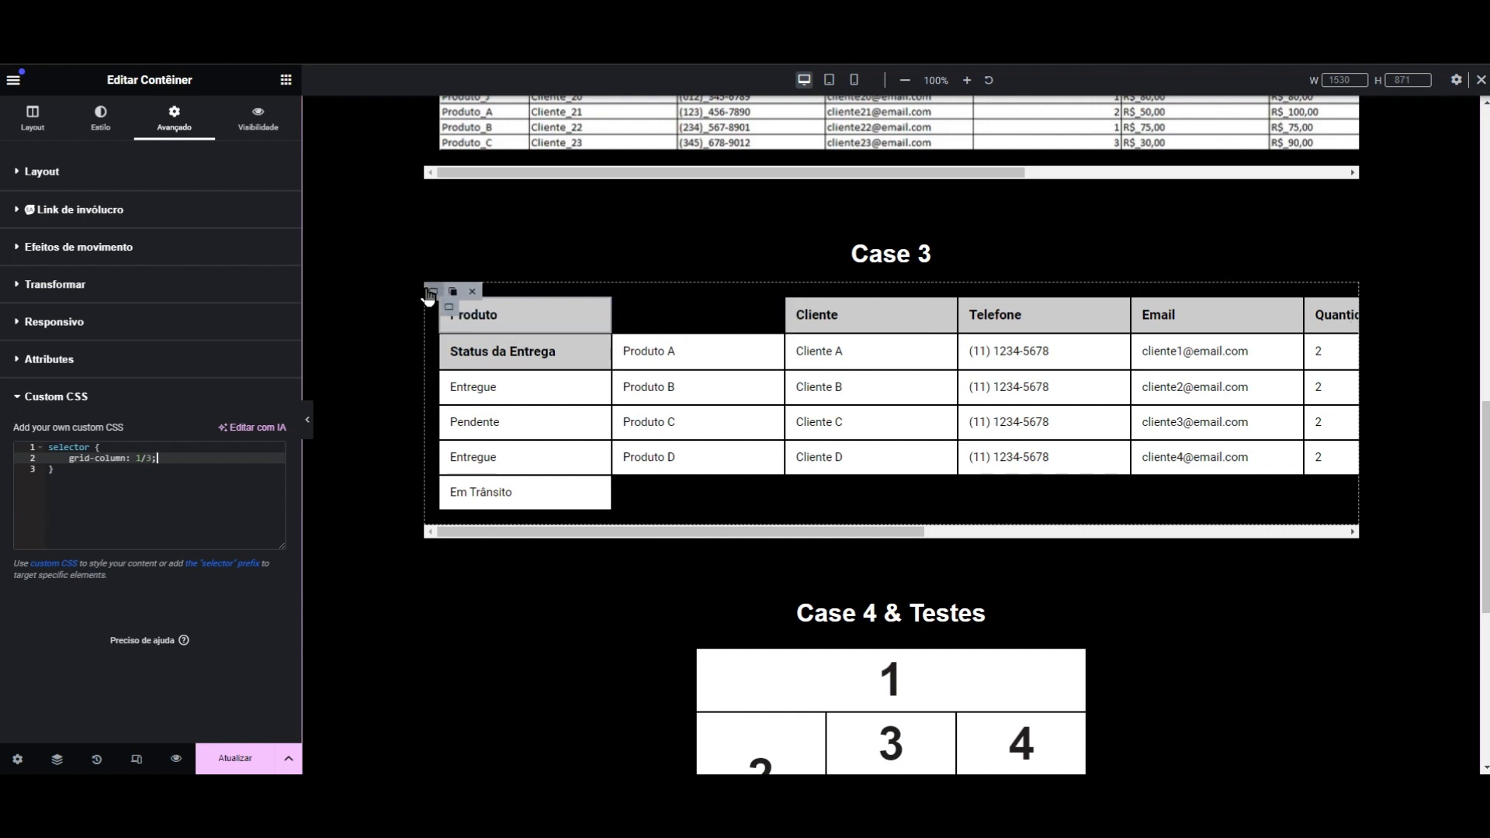
- Examine the width declaration in the custom CSS of Case 3's outer table container
{"action": "left_click", "coordinate": [428, 293]}
{"action": "scroll", "coordinate": [193, 338], "scroll_direction": "down", "scroll_amount": 3}
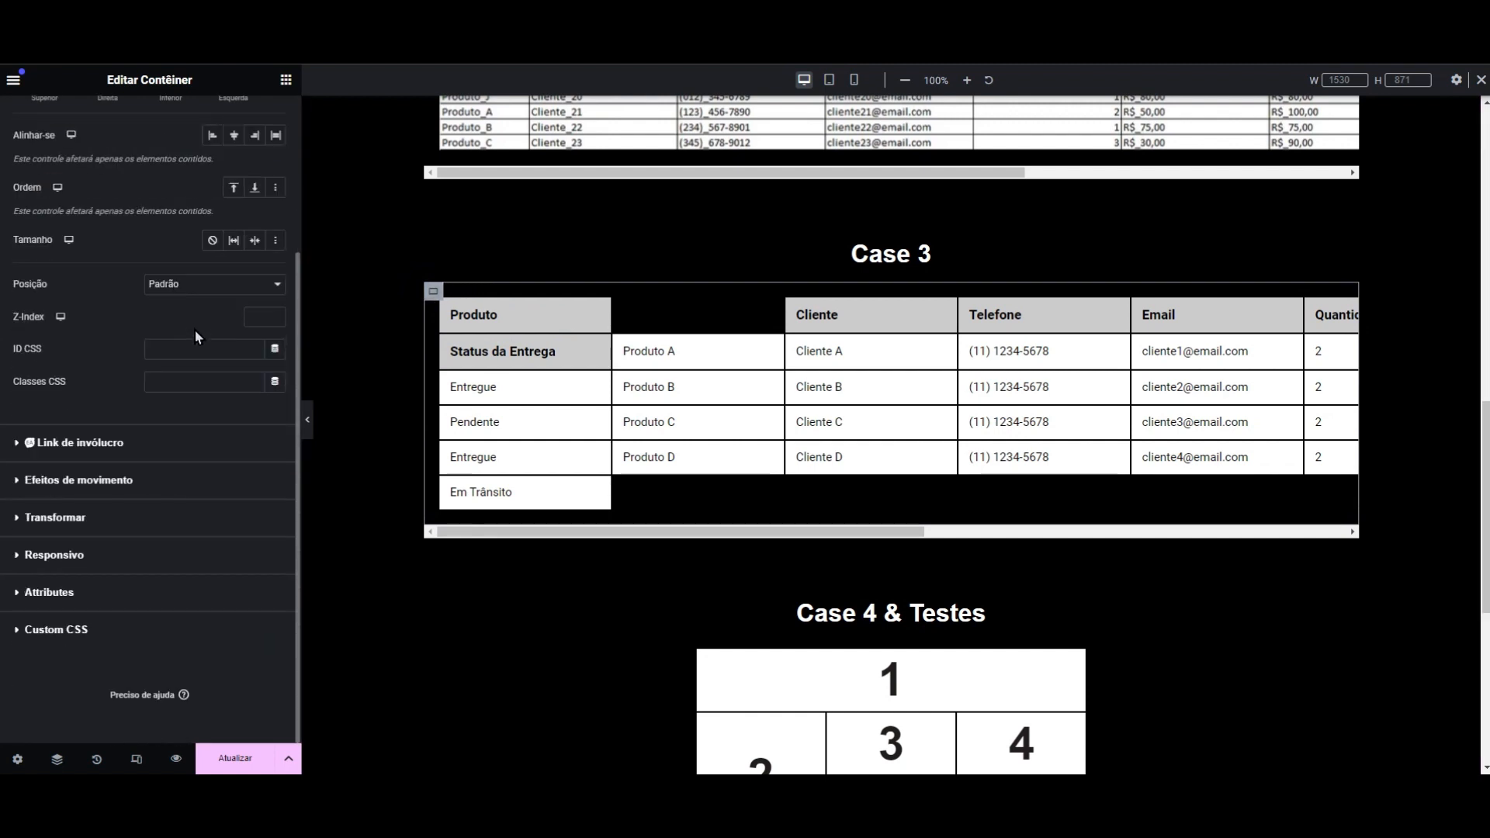
{"action": "left_click", "coordinate": [118, 630]}
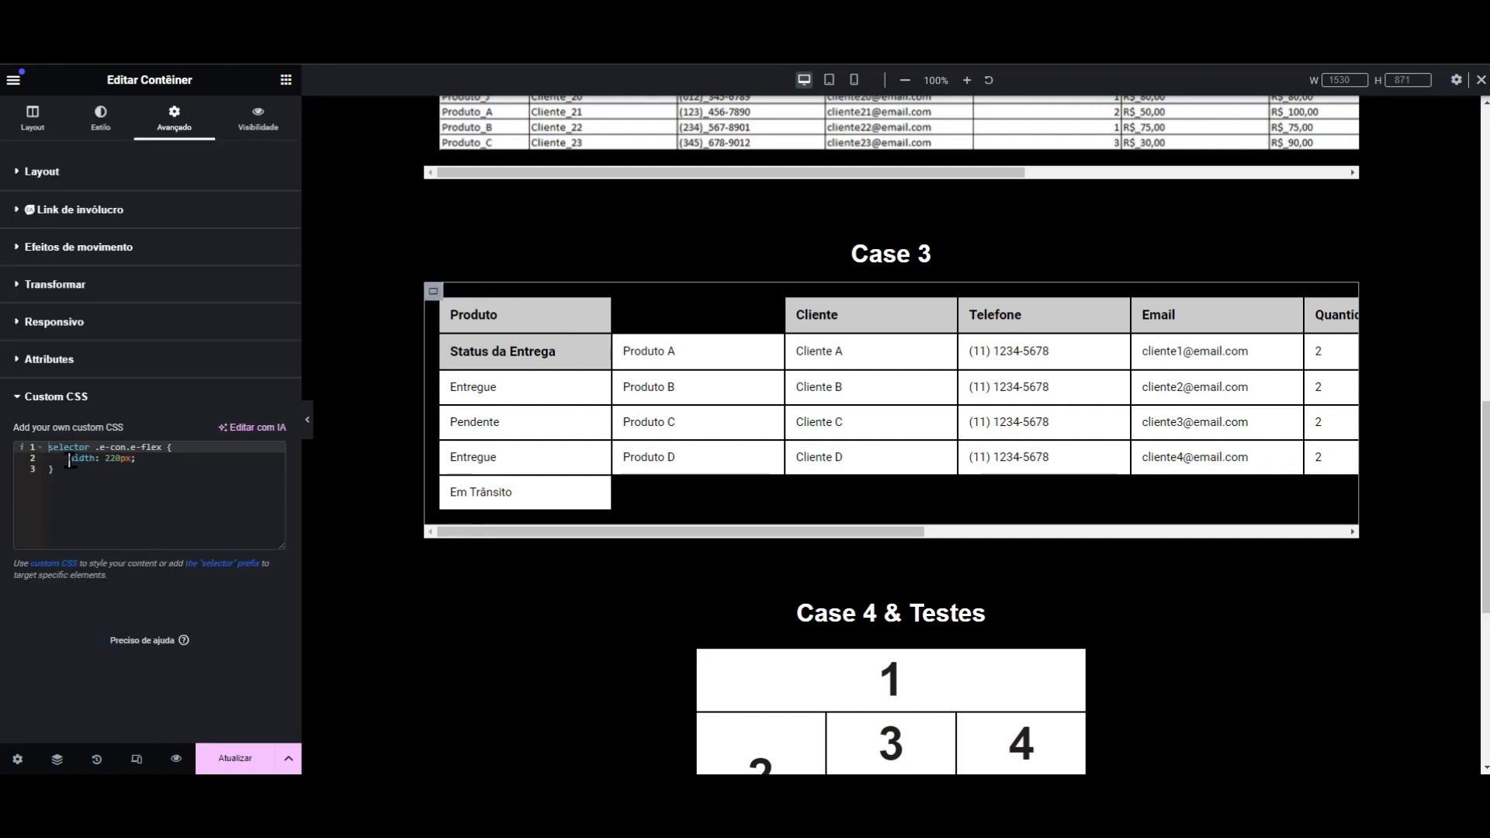
{"action": "left_click_drag", "start_coordinate": [67, 460], "coordinate": [101, 459]}
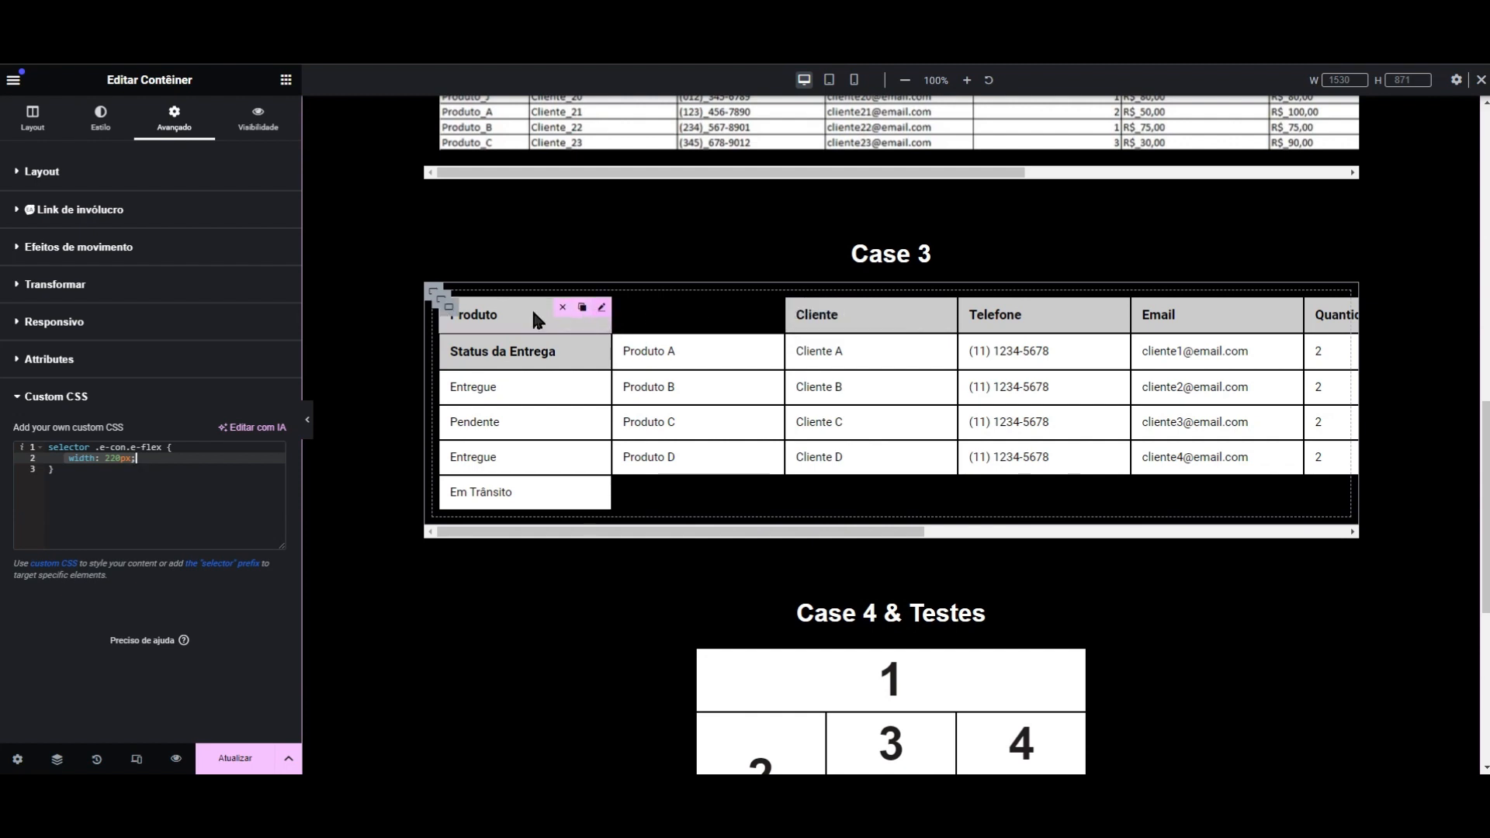
- Add width: 100% !important below the grid-column declaration in the custom CSS of Case 3's Produto header cell container
{"action": "left_click", "coordinate": [449, 307]}
{"action": "scroll", "coordinate": [143, 621], "scroll_direction": "down", "scroll_amount": 5}
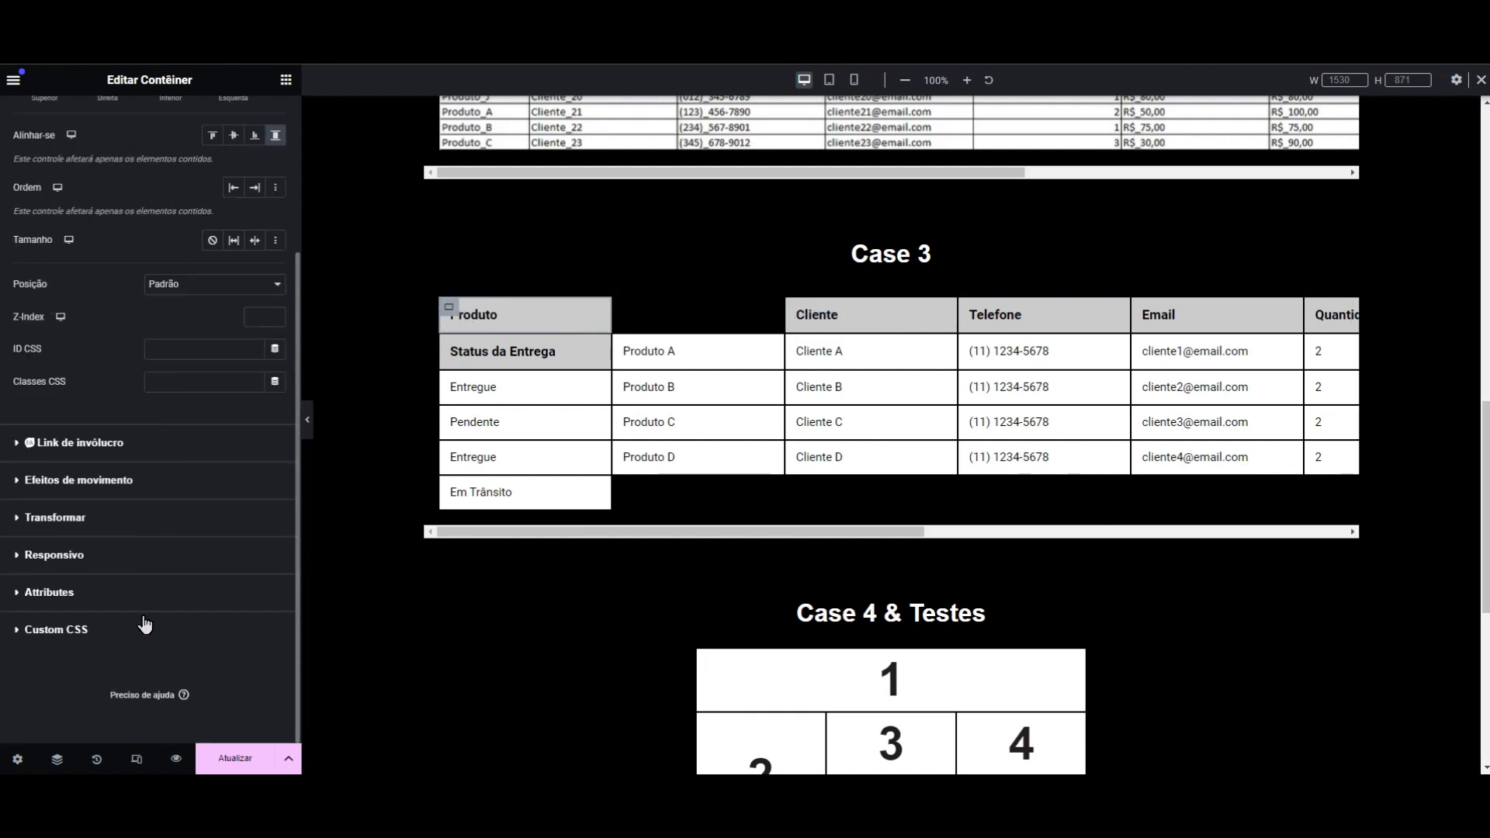
{"action": "left_click", "coordinate": [126, 634]}
{"action": "left_click", "coordinate": [184, 459]}
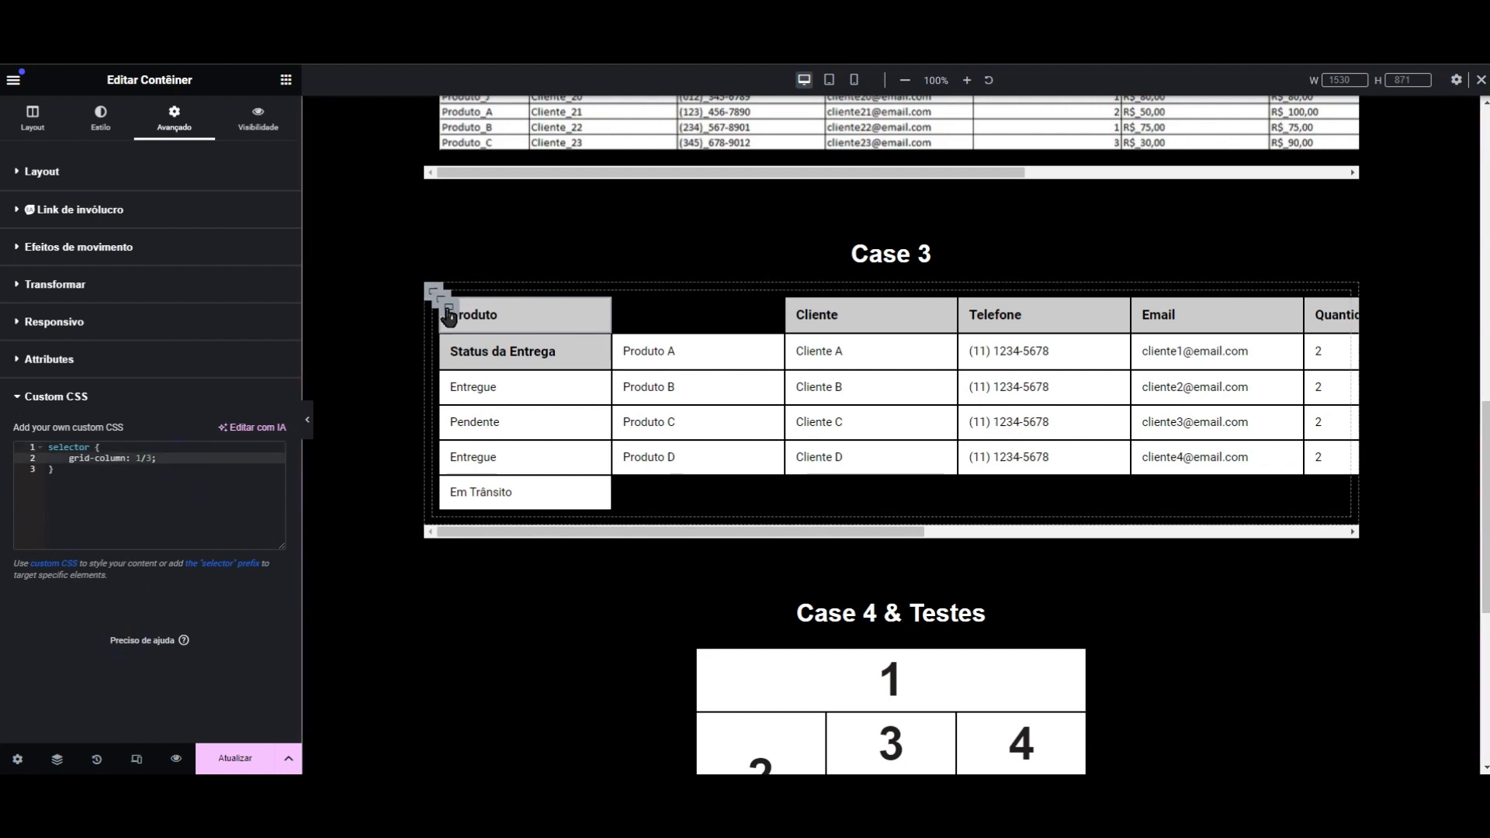
{"action": "key", "text": "Return"}
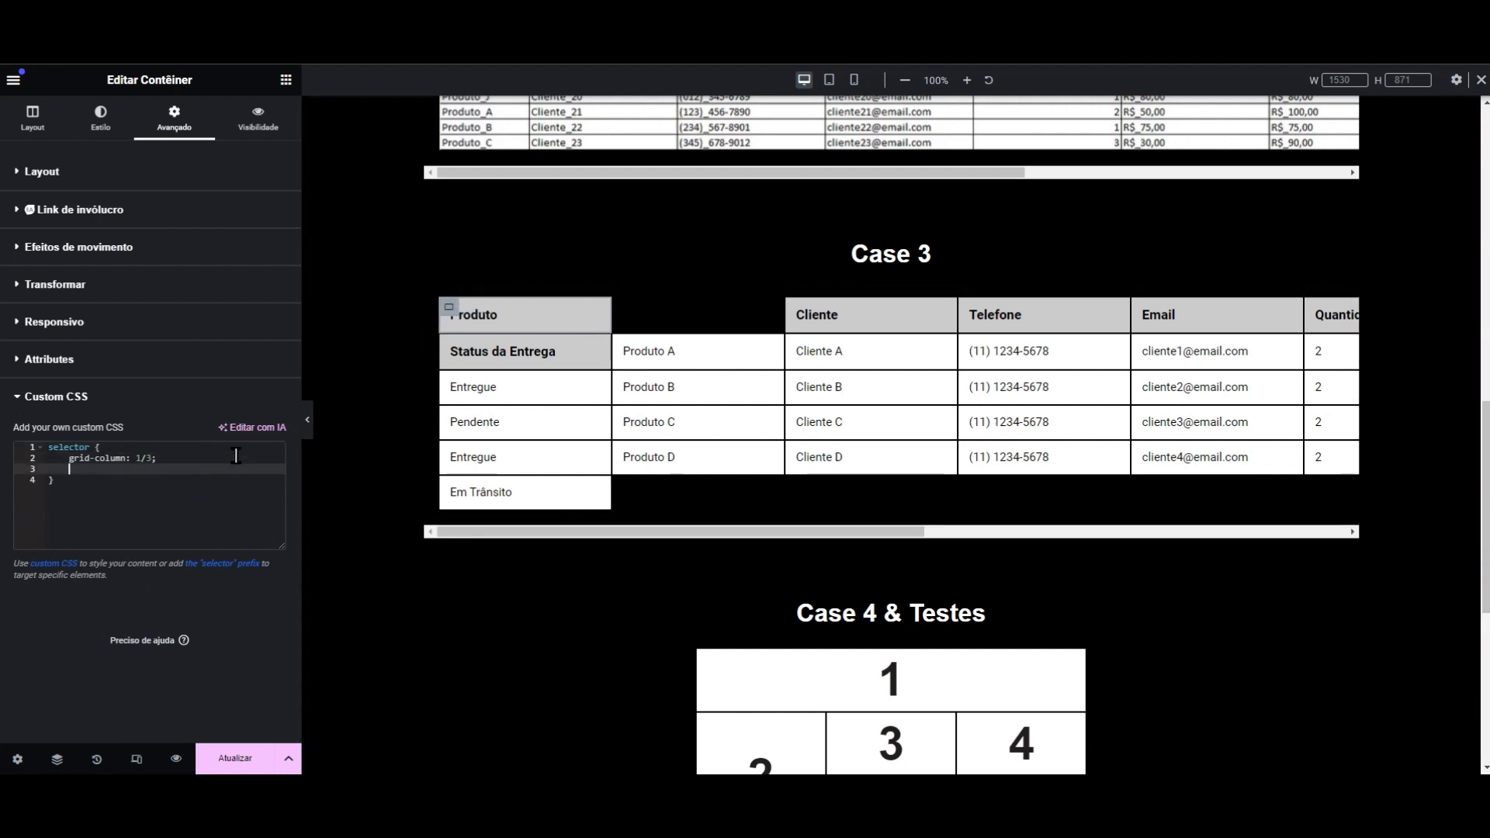
{"action": "type", "text": "width: 100%"}
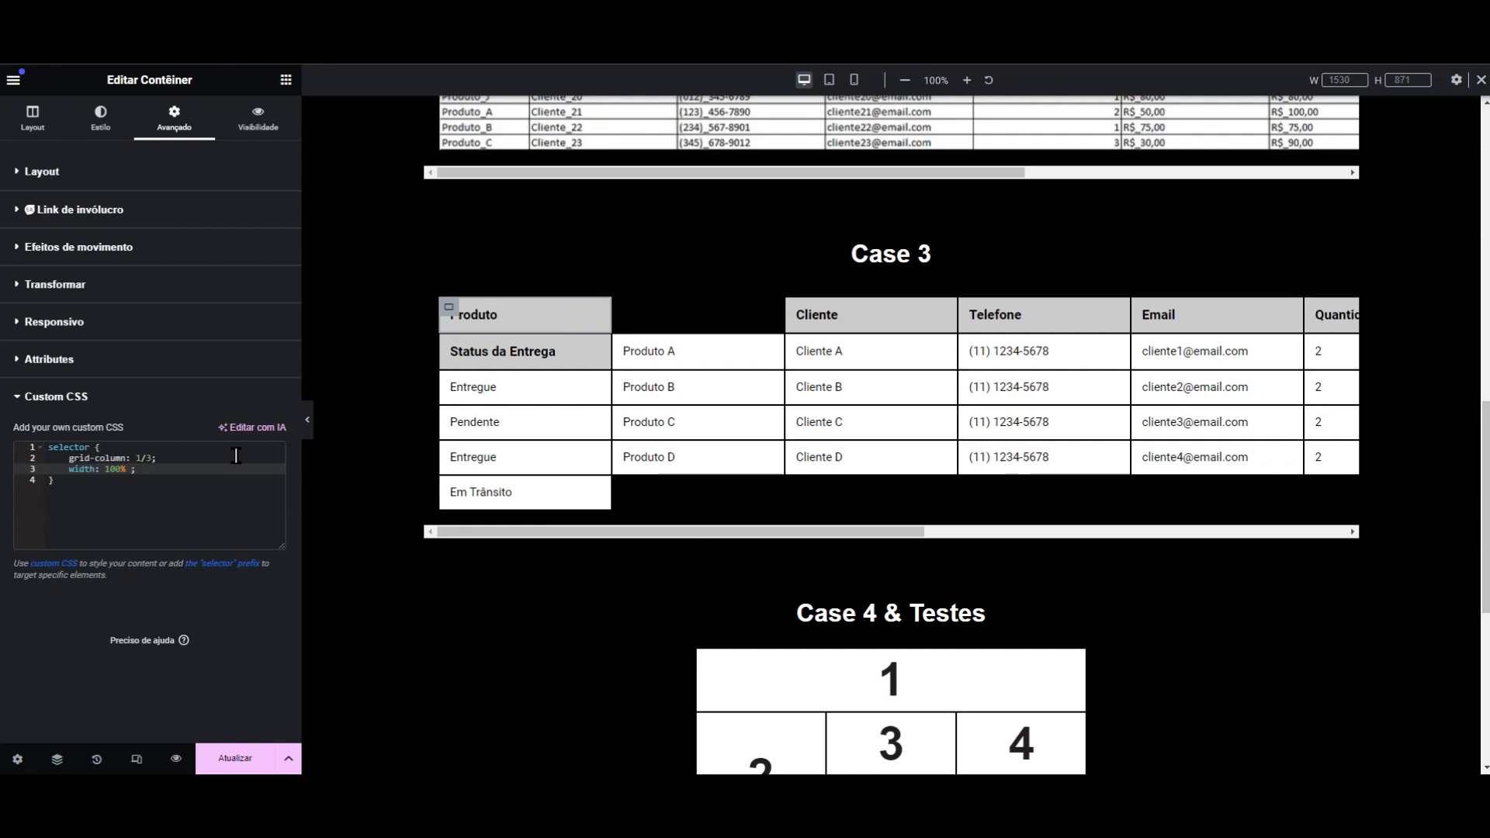
{"action": "type", "text": "!important"}
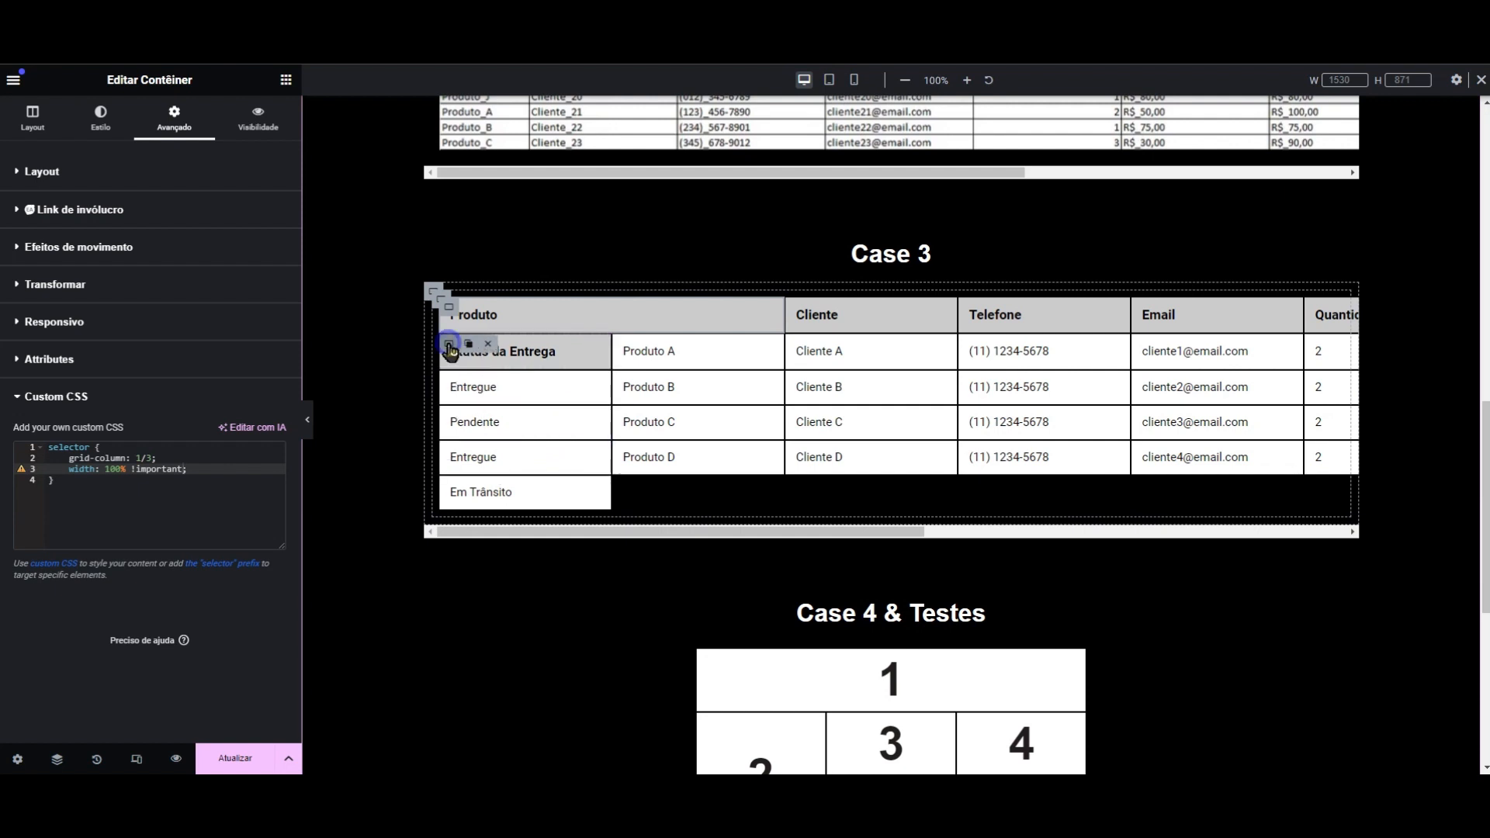
- Try spanning Case 3's Status da Entrega cell over two rows with a custom CSS selector rule of grid-row: 2/4
{"action": "left_click", "coordinate": [451, 346]}
{"action": "left_click", "coordinate": [175, 118]}
{"action": "scroll", "coordinate": [187, 378], "scroll_direction": "down", "scroll_amount": 3}
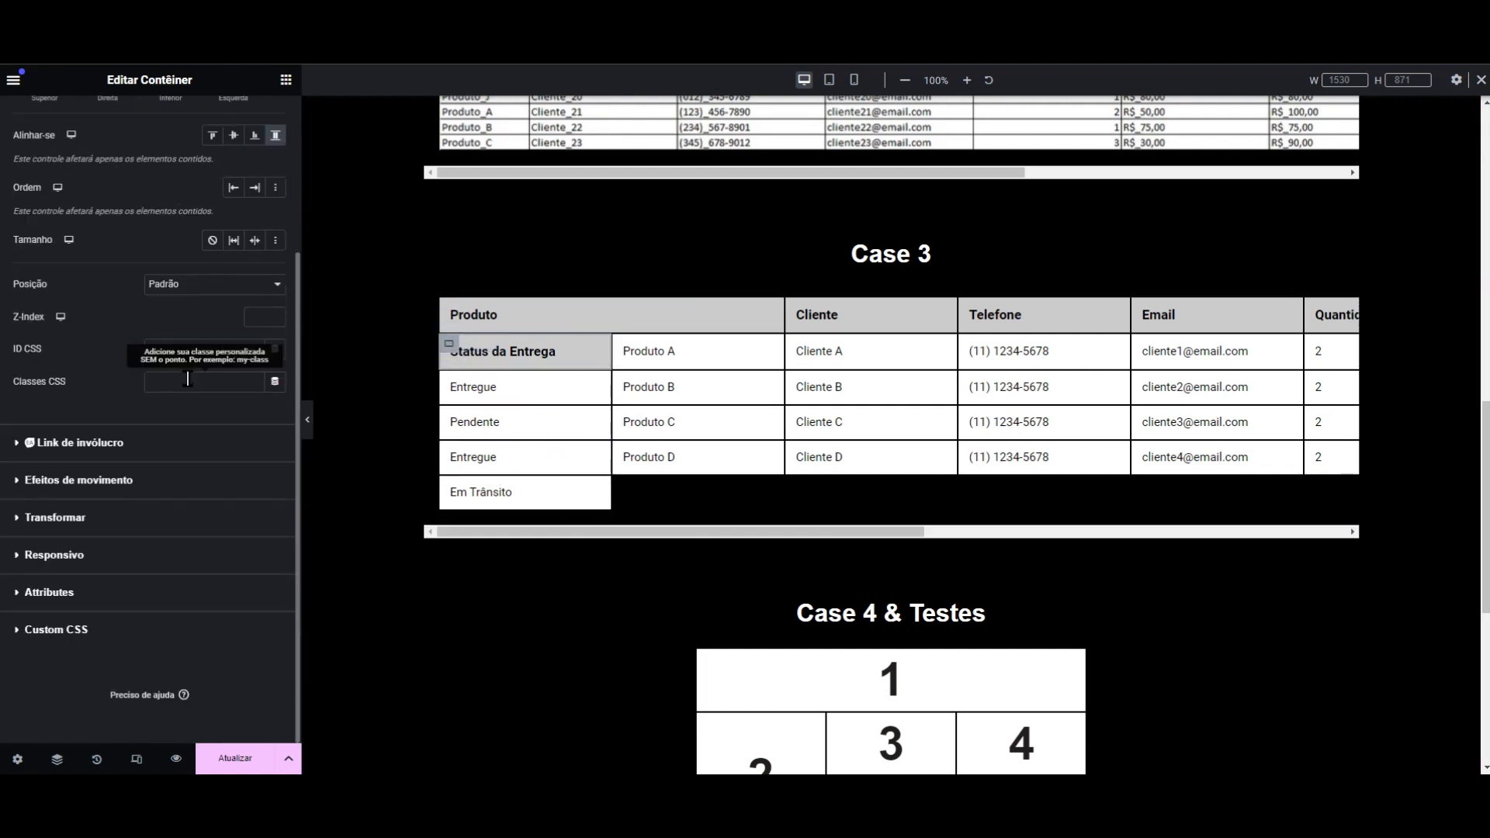
{"action": "left_click", "coordinate": [124, 629]}
{"action": "left_click", "coordinate": [129, 518]}
{"action": "type", "text": "sel"}
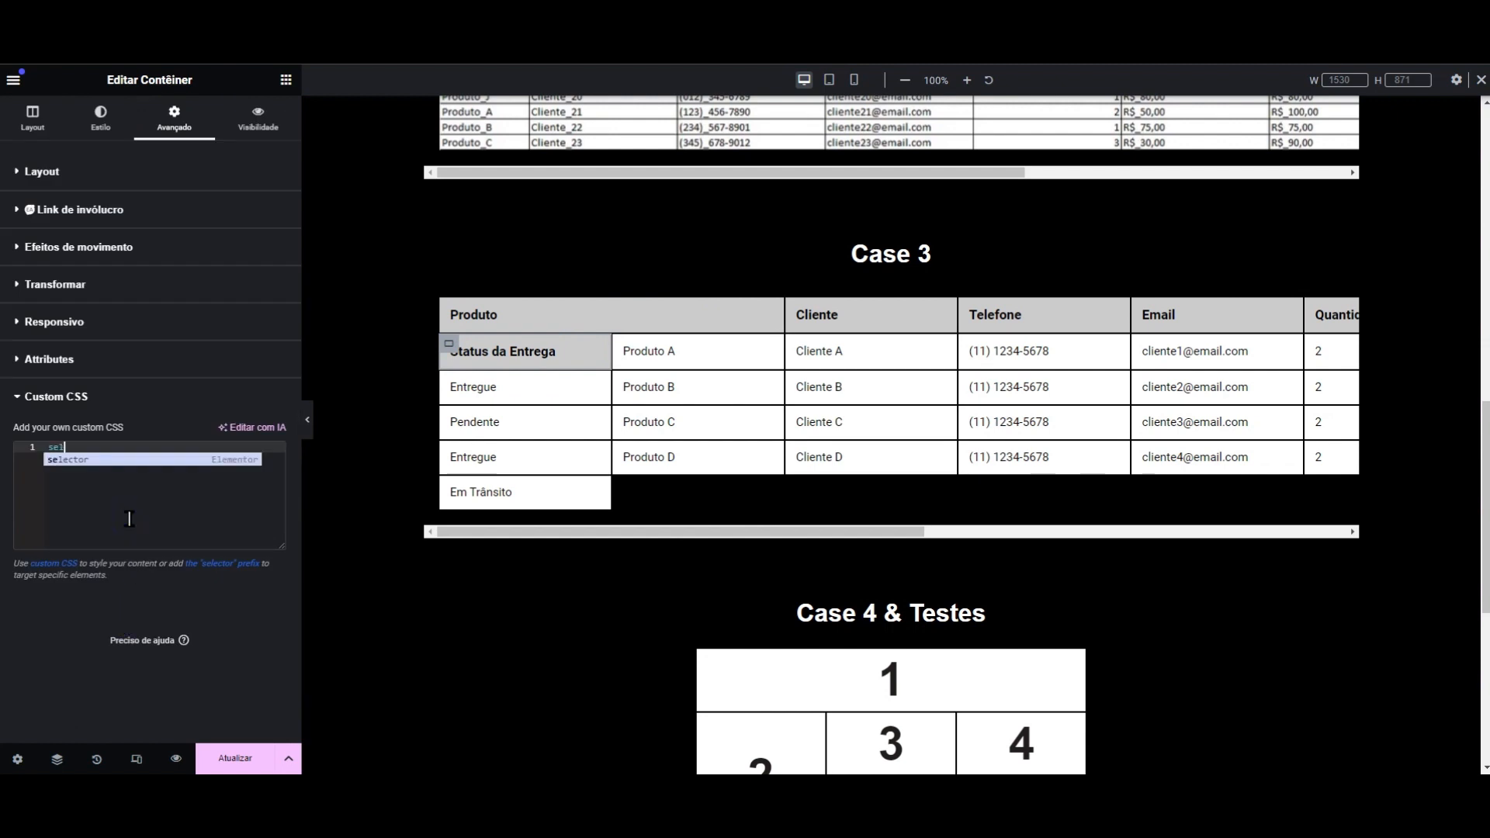
{"action": "type", "text": "ector {"}
{"action": "key", "text": "Return"}
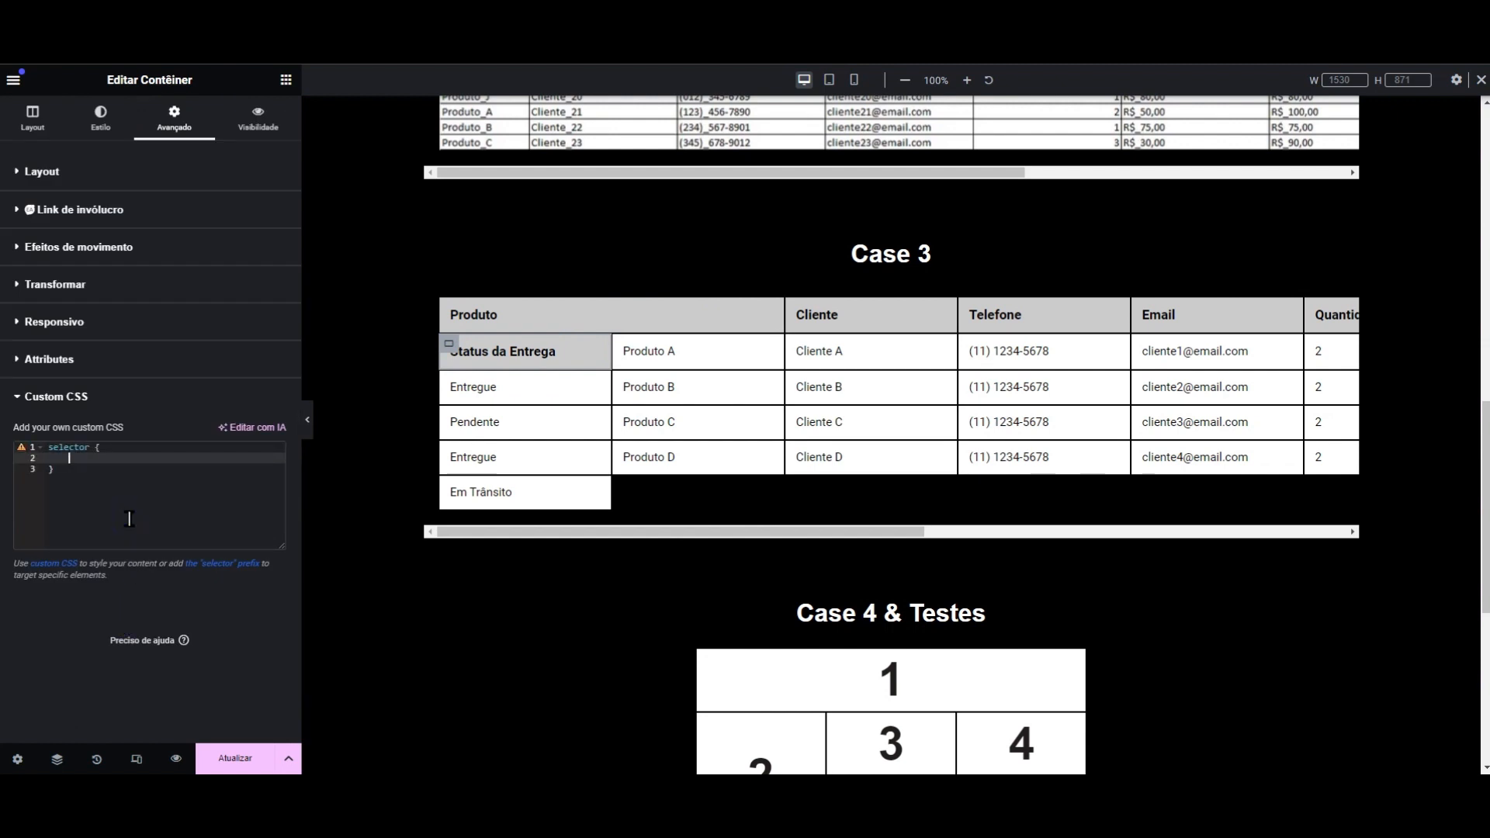
{"action": "type", "text": "grid-"}
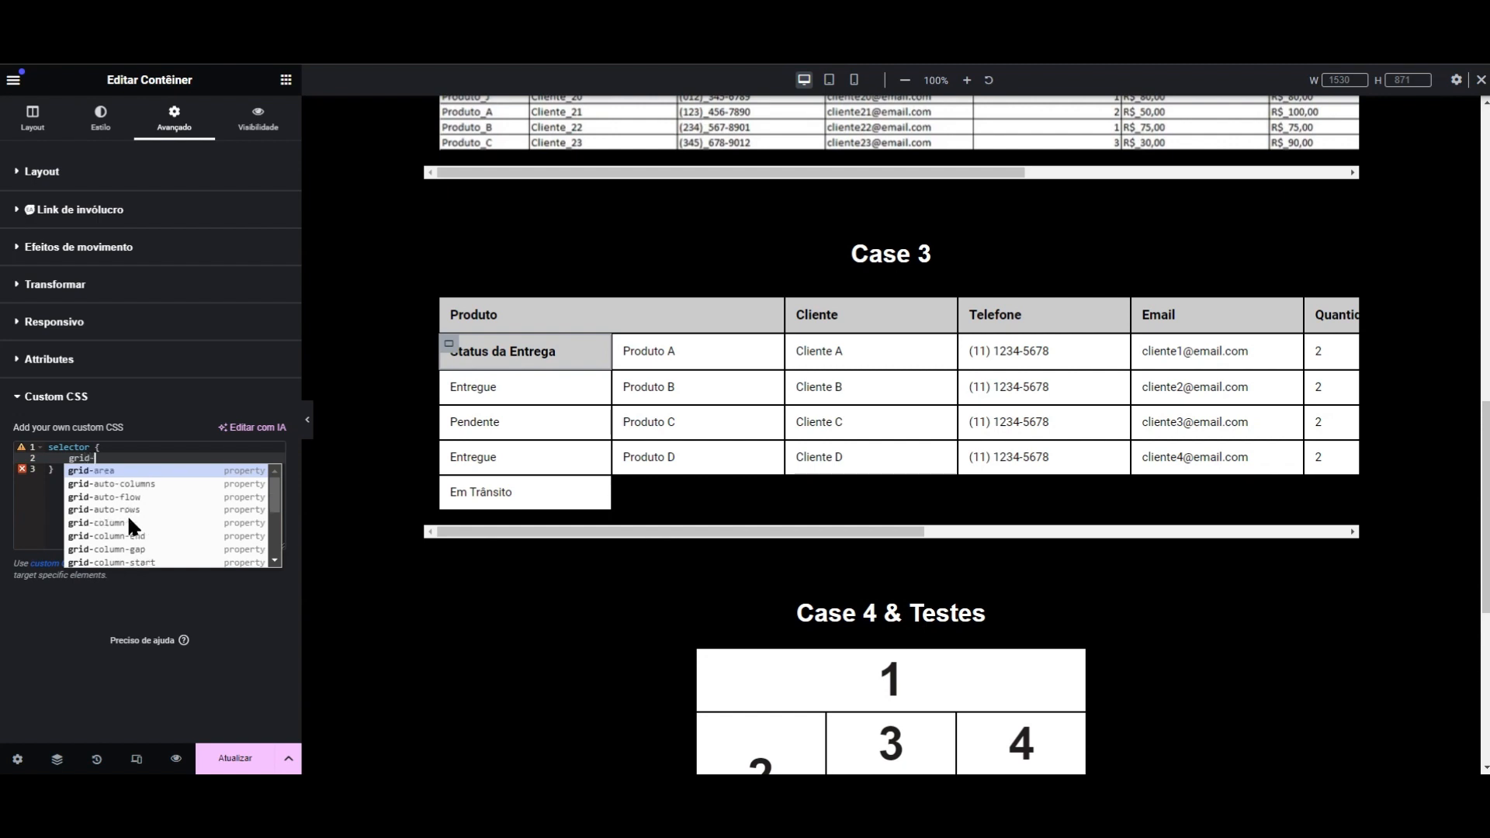
{"action": "type", "text": "row:"}
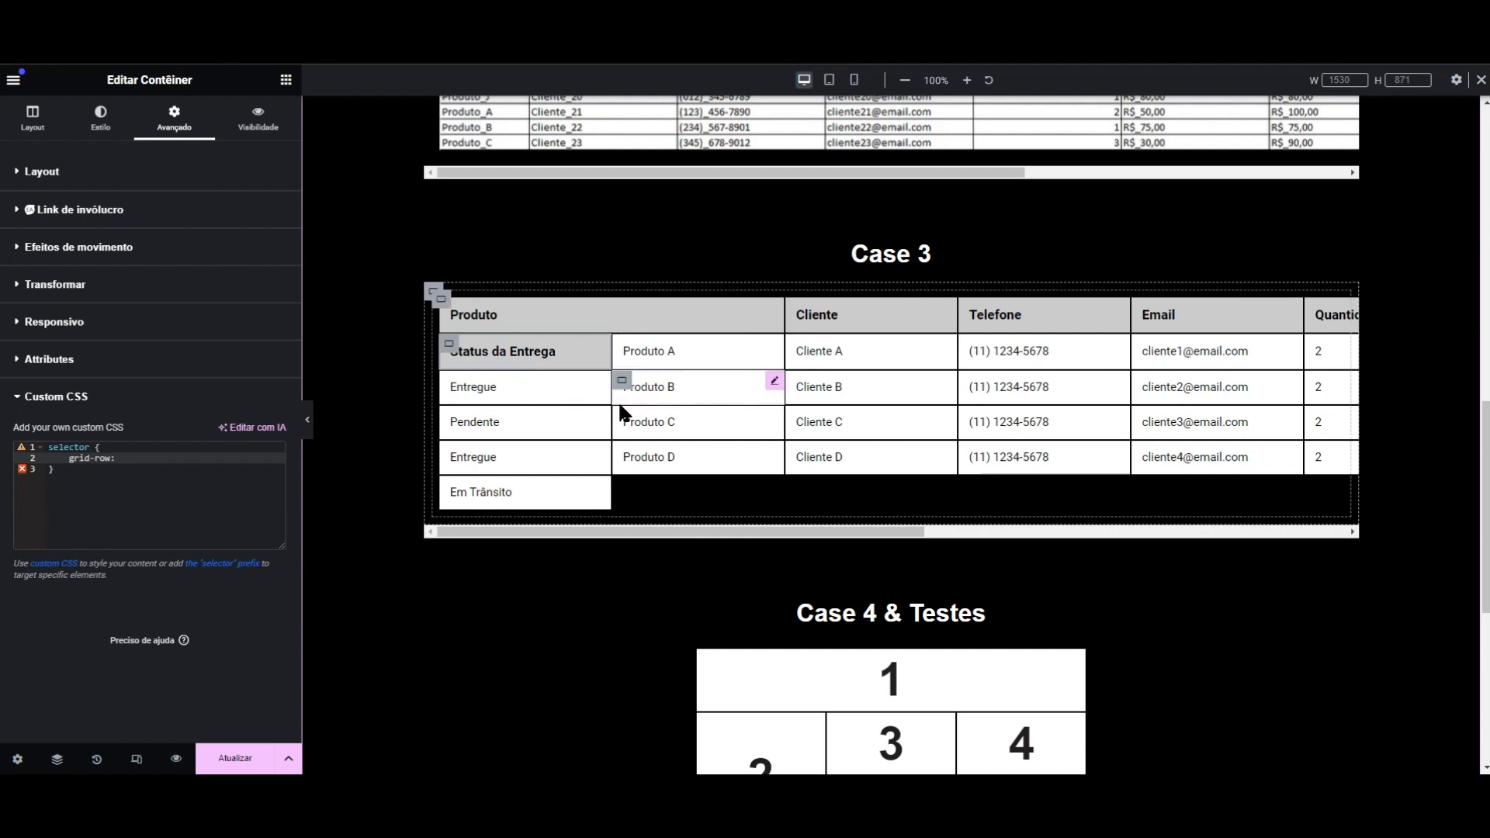
{"action": "type", "text": "2/4"}
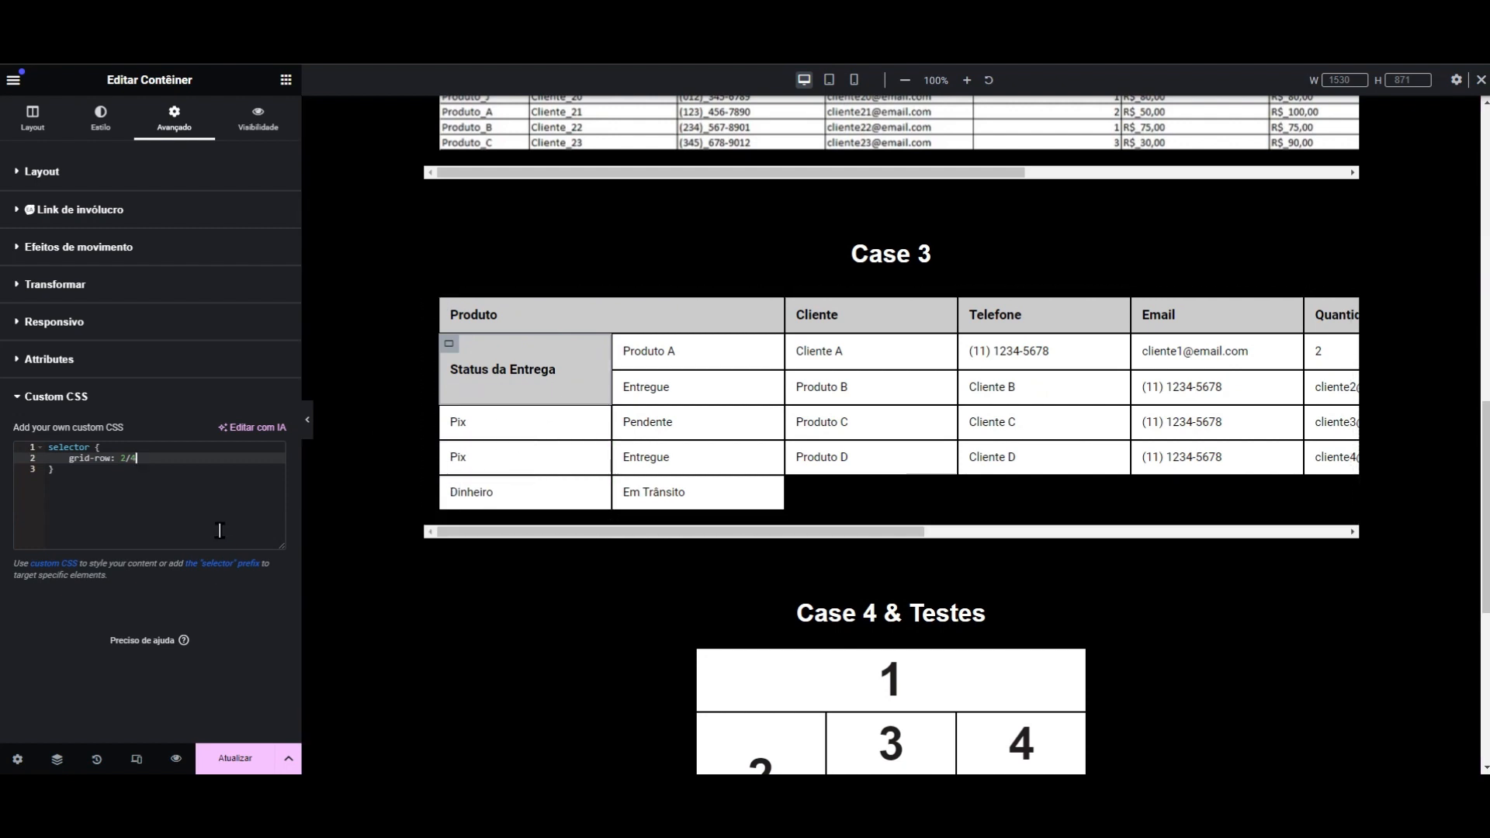
- Clear all custom CSS from the Status da Entrega cell's container
{"action": "key", "text": "ctrl+a"}
{"action": "key", "text": "BackSpace"}
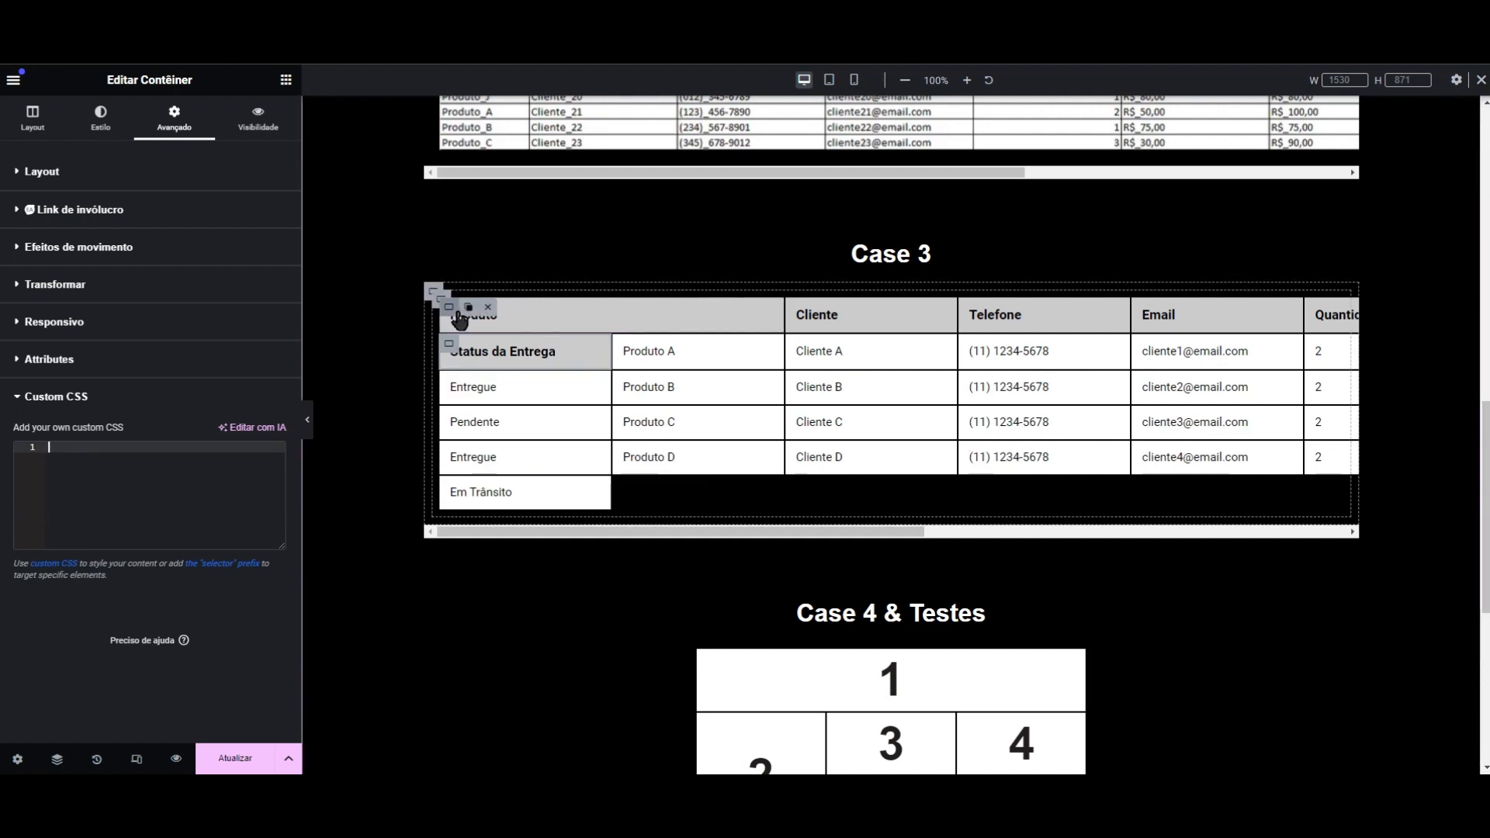
{"action": "scroll", "coordinate": [388, 529], "scroll_direction": "down", "scroll_amount": 4}
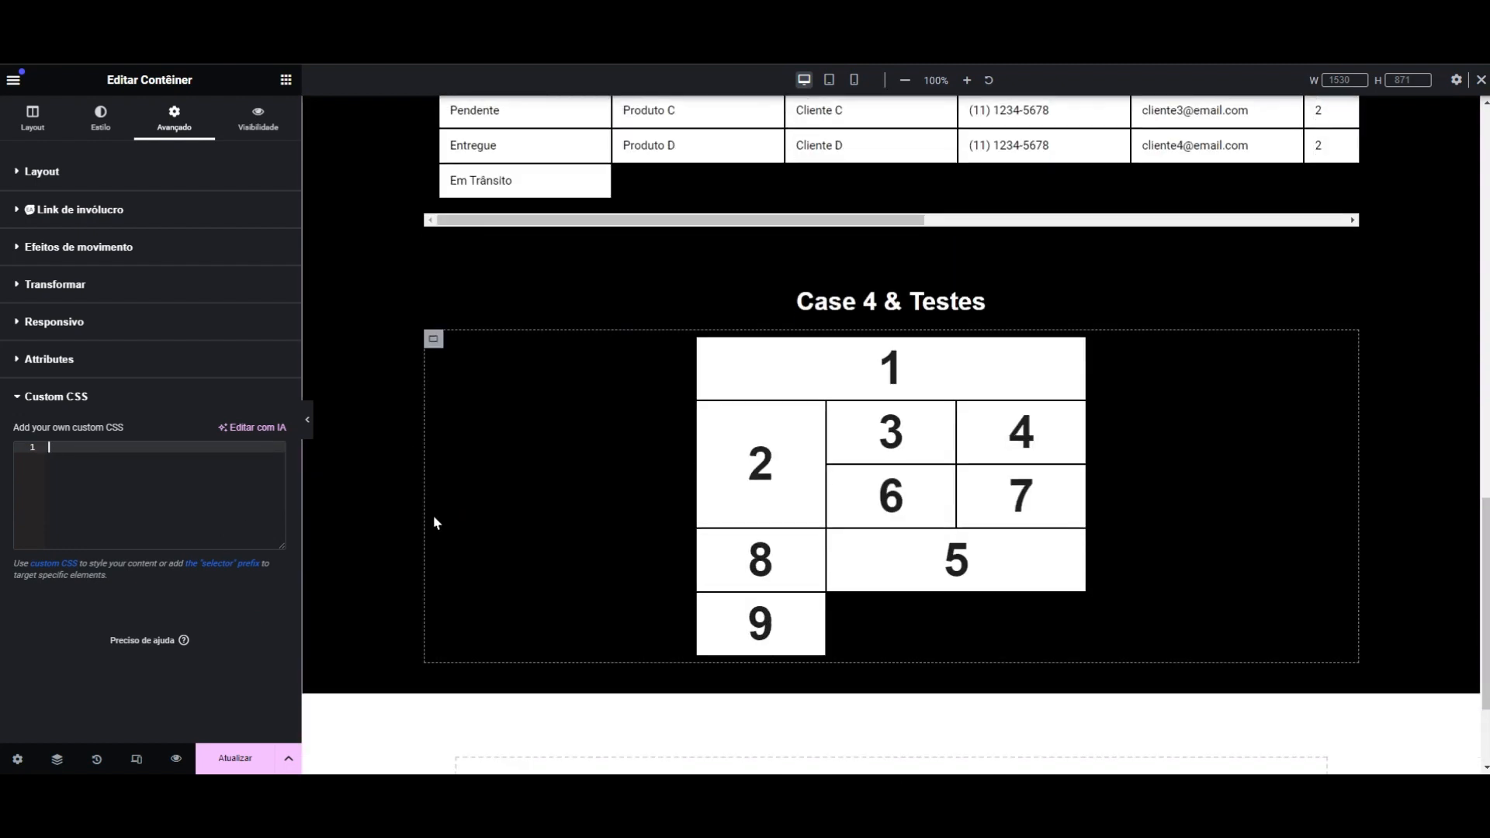